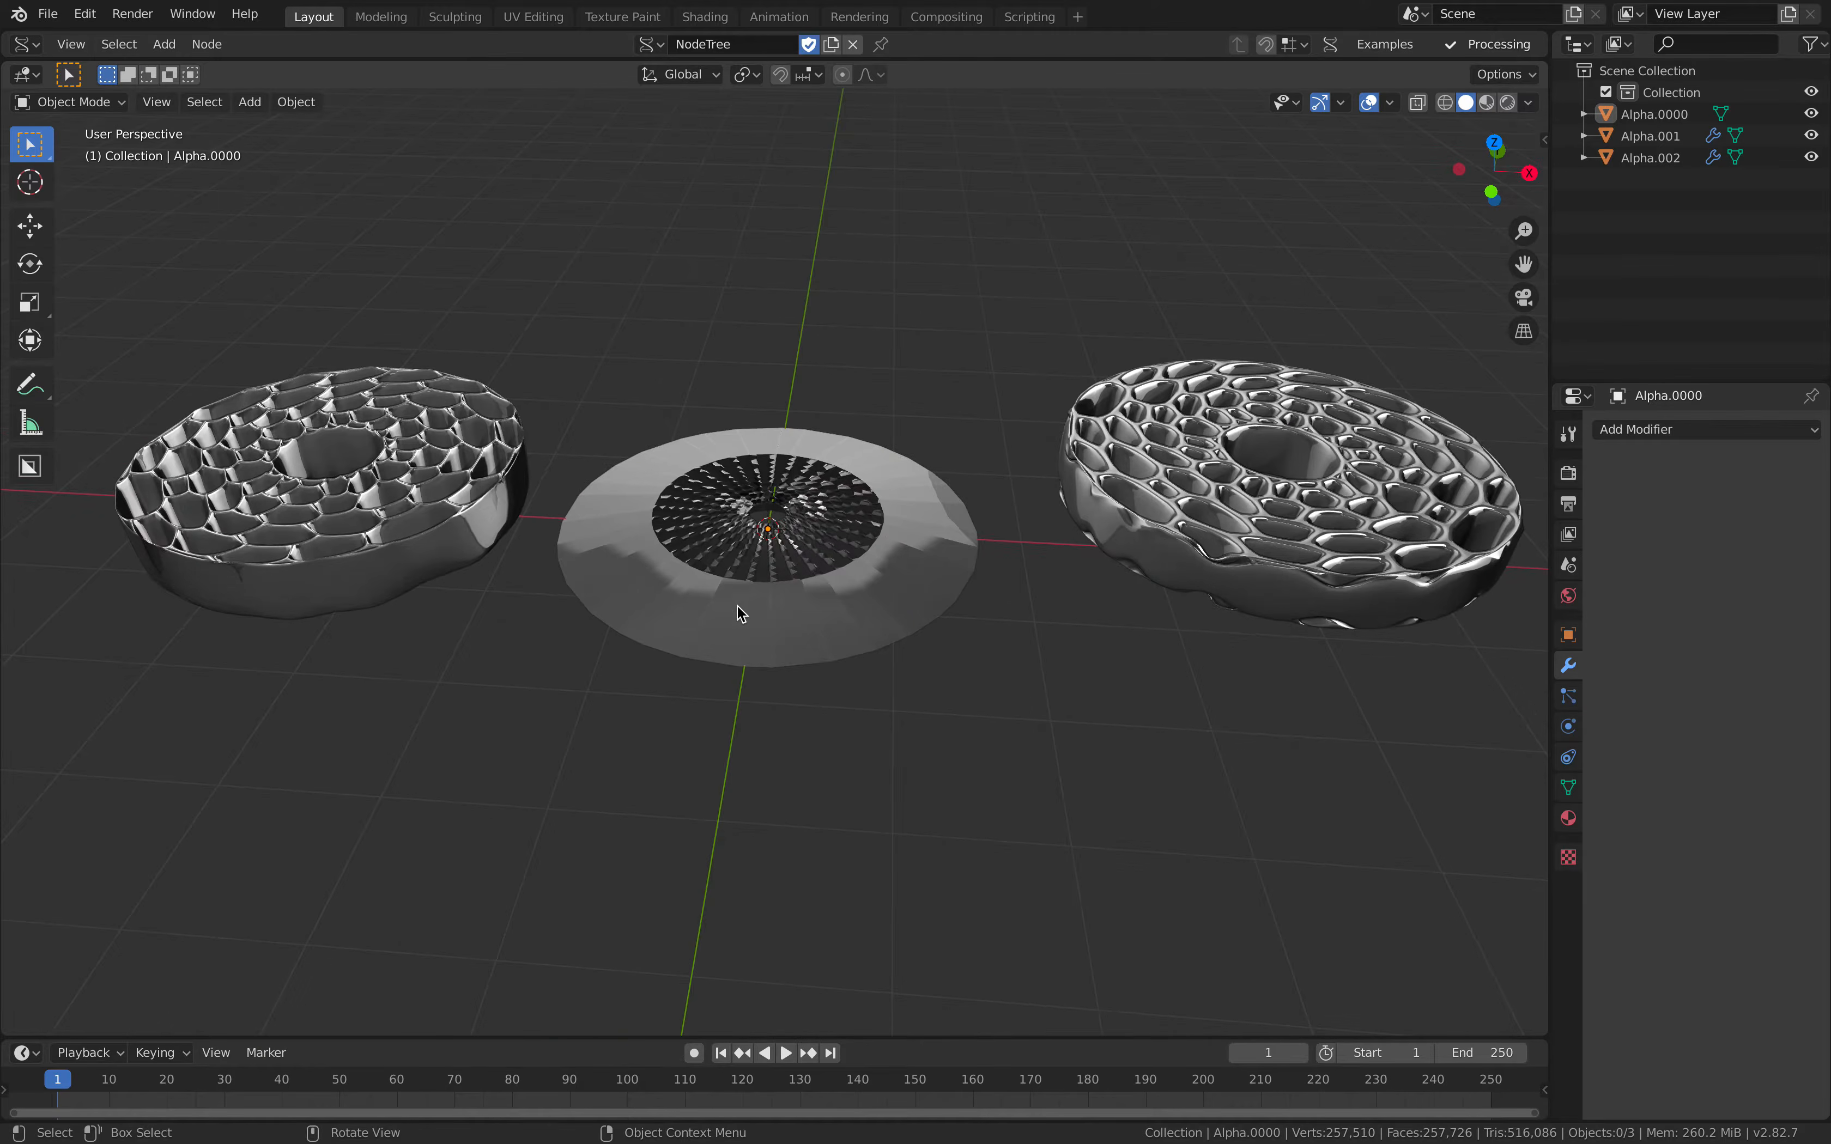
- Delete all existing objects to leave an empty scene
left_click(48, 14)
mouse_move(91, 39)
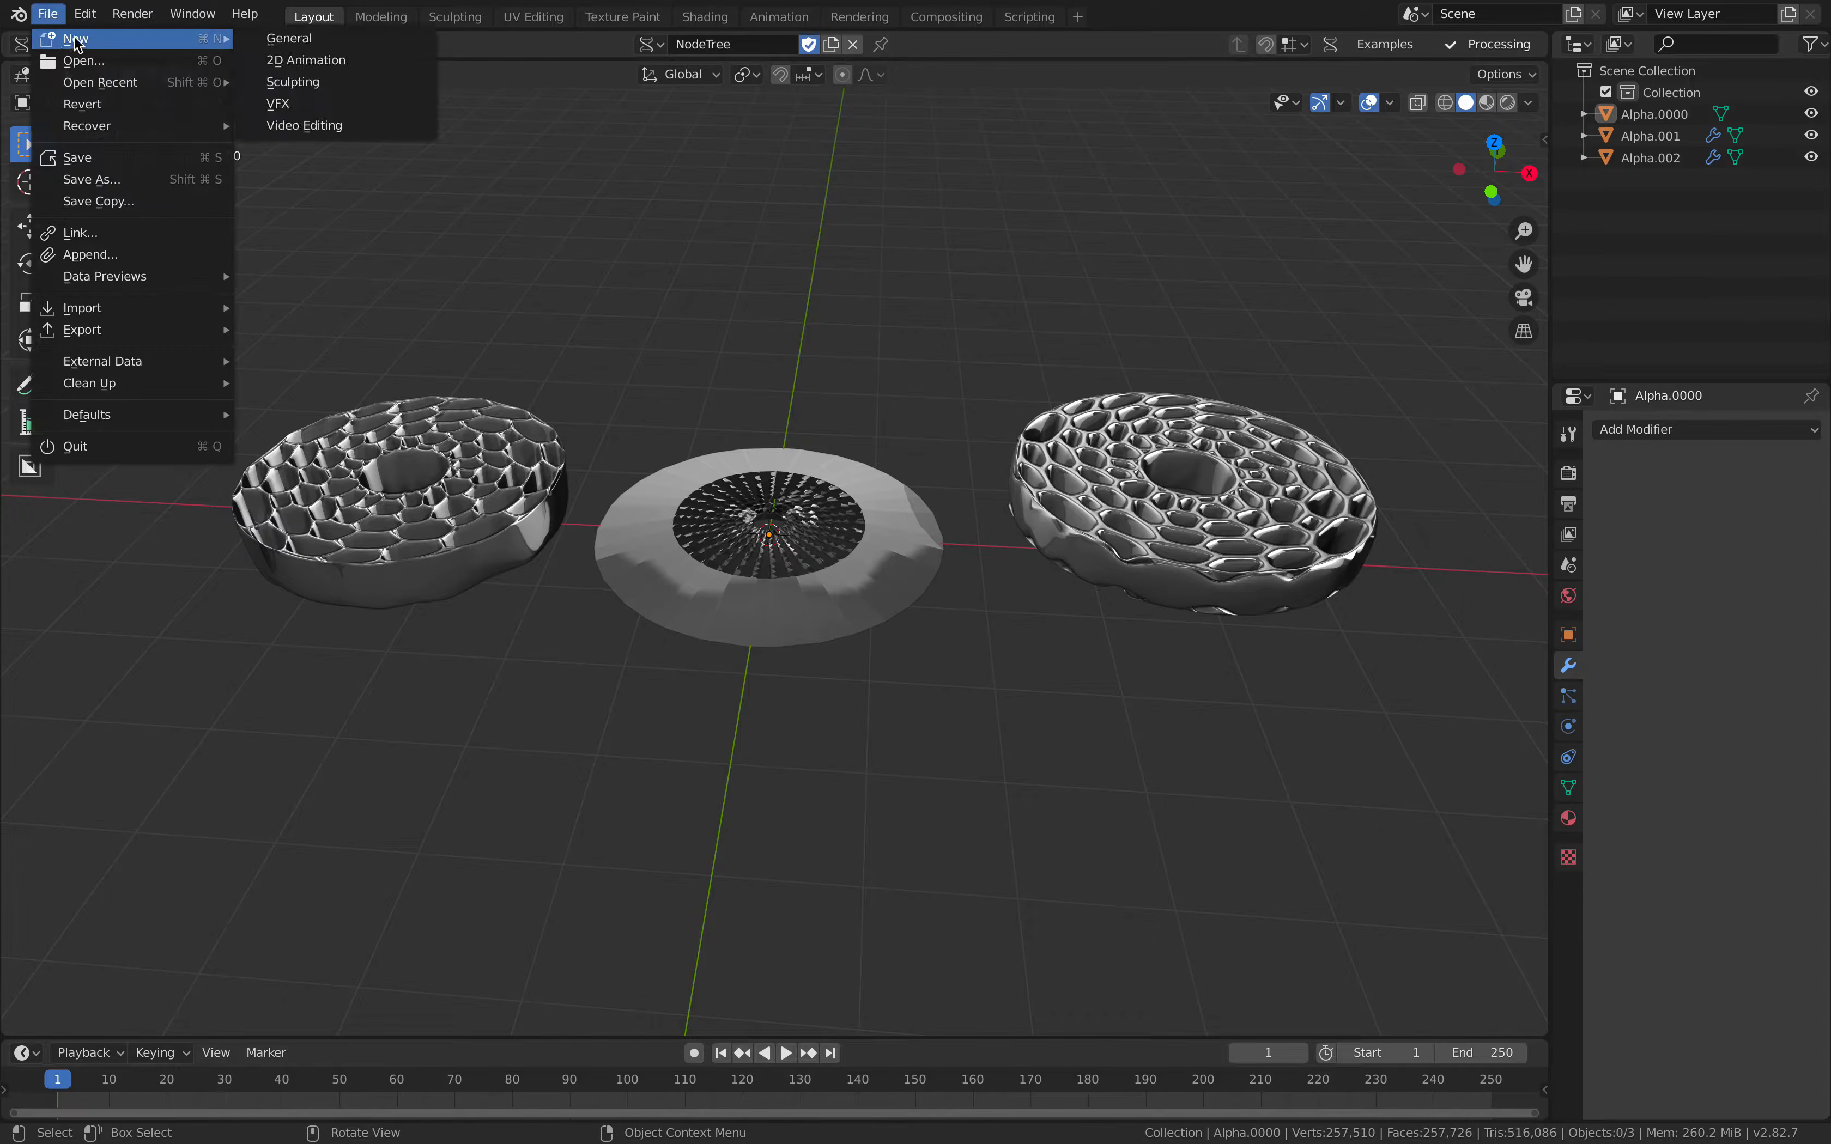
key("a")
key("x")
left_click(949, 418)
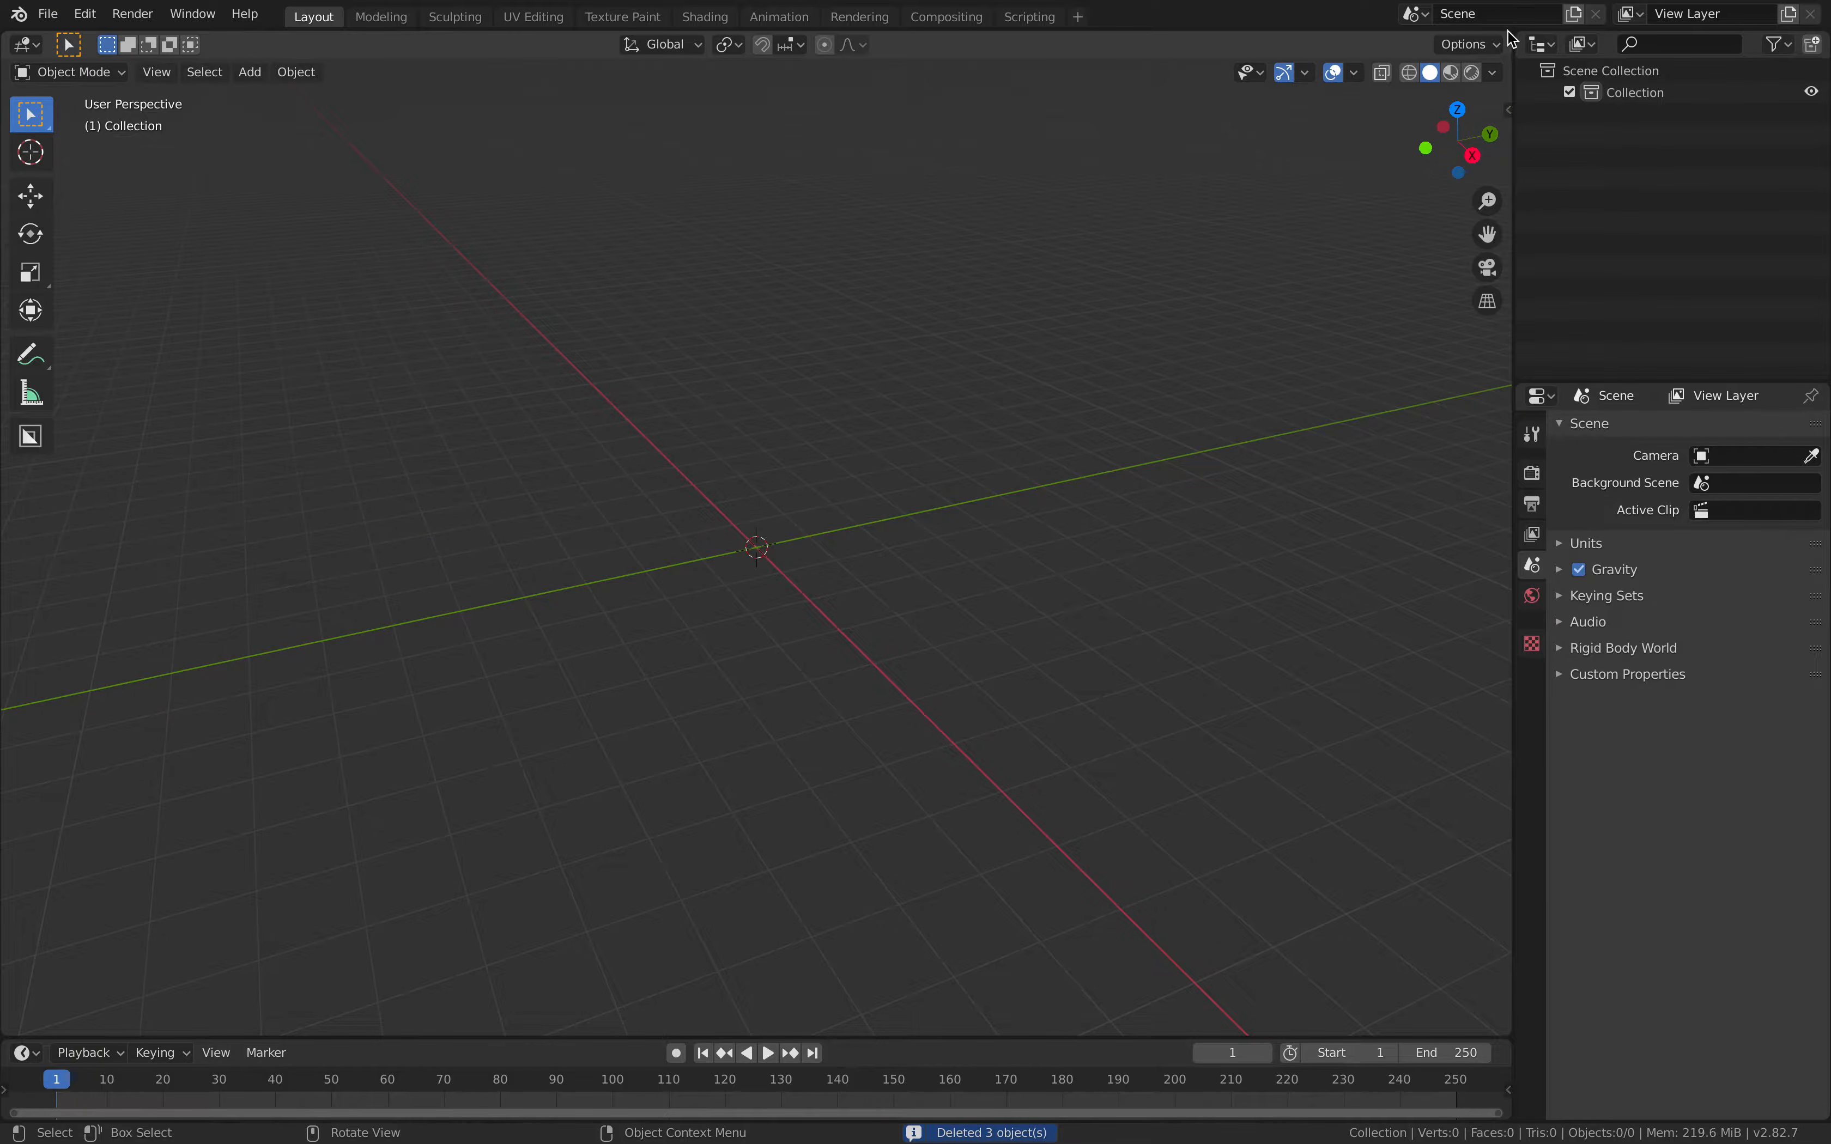
- Split the 3D viewport into two stacked areas and set up a Sverchok node tree in the upper one with its sidebar hidden
left_click_drag(1509, 38, 1482, 497)
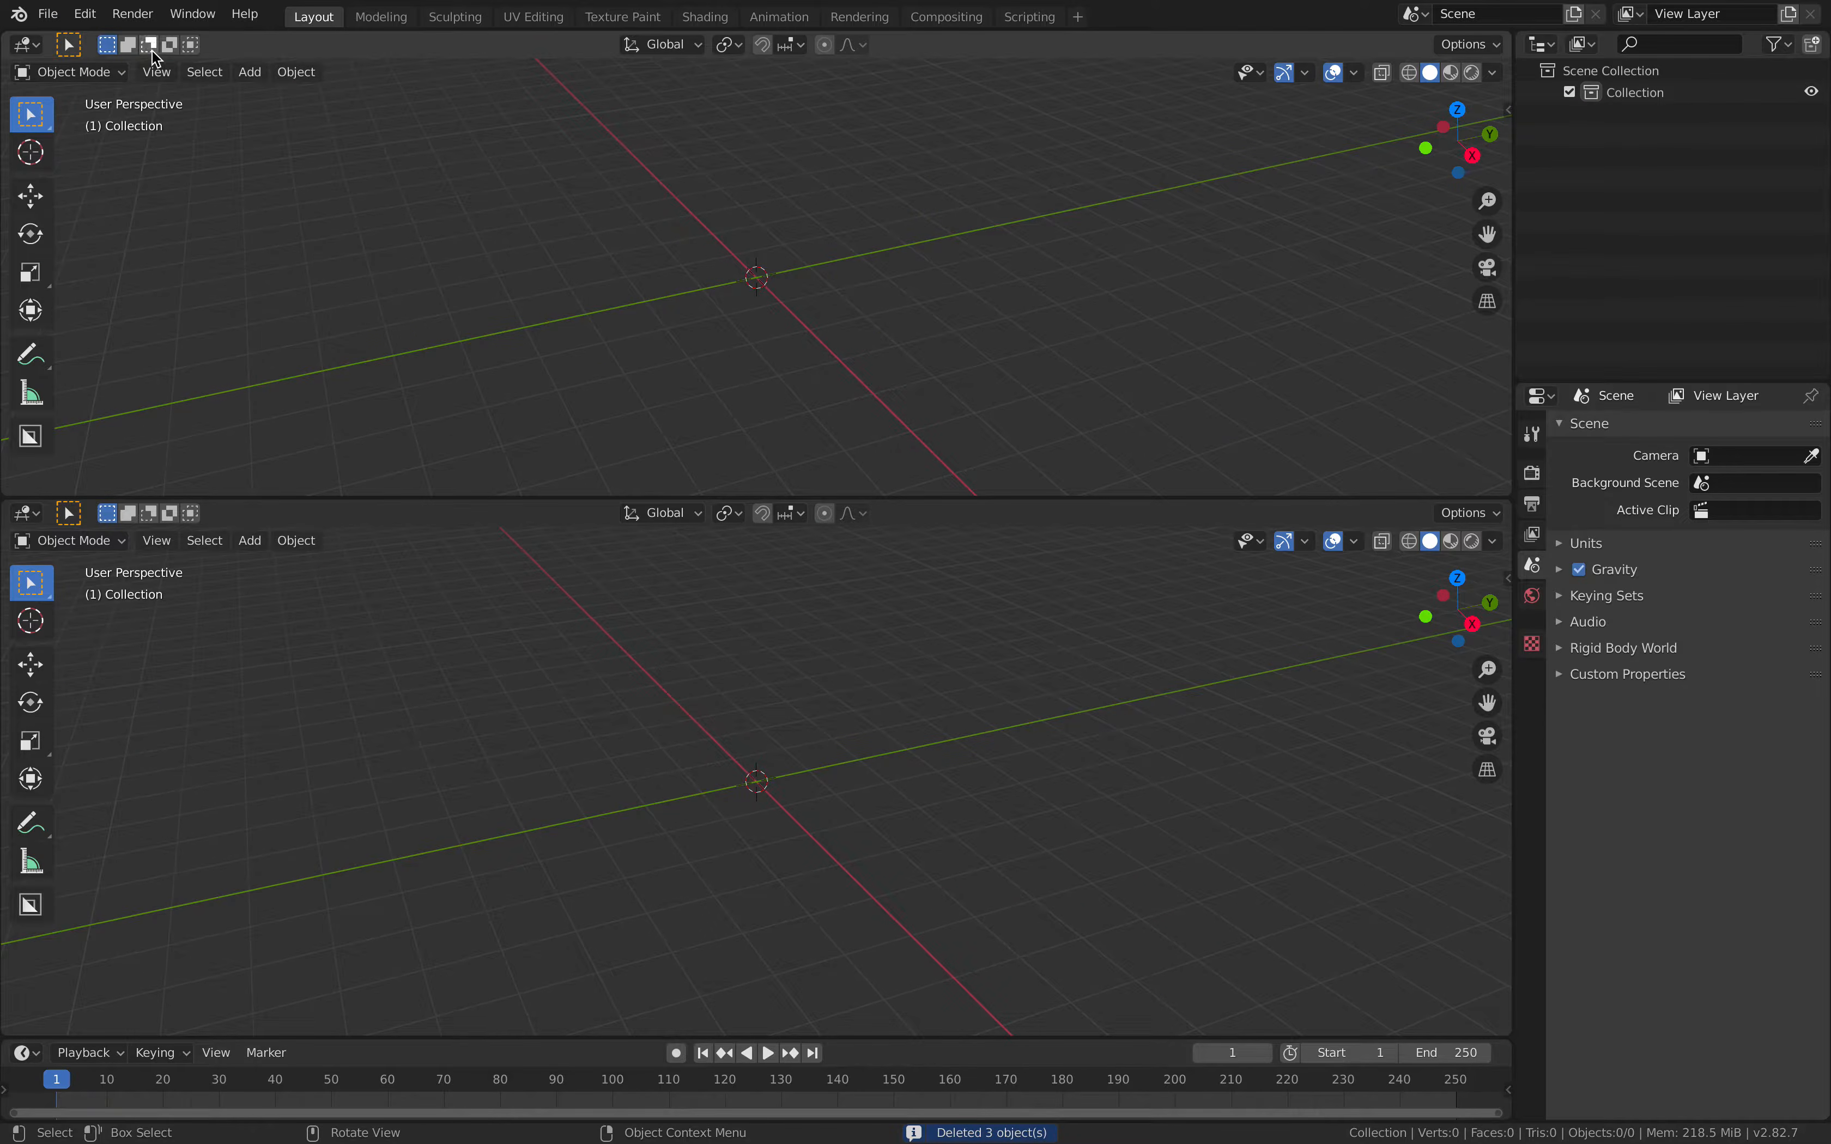
left_click(25, 44)
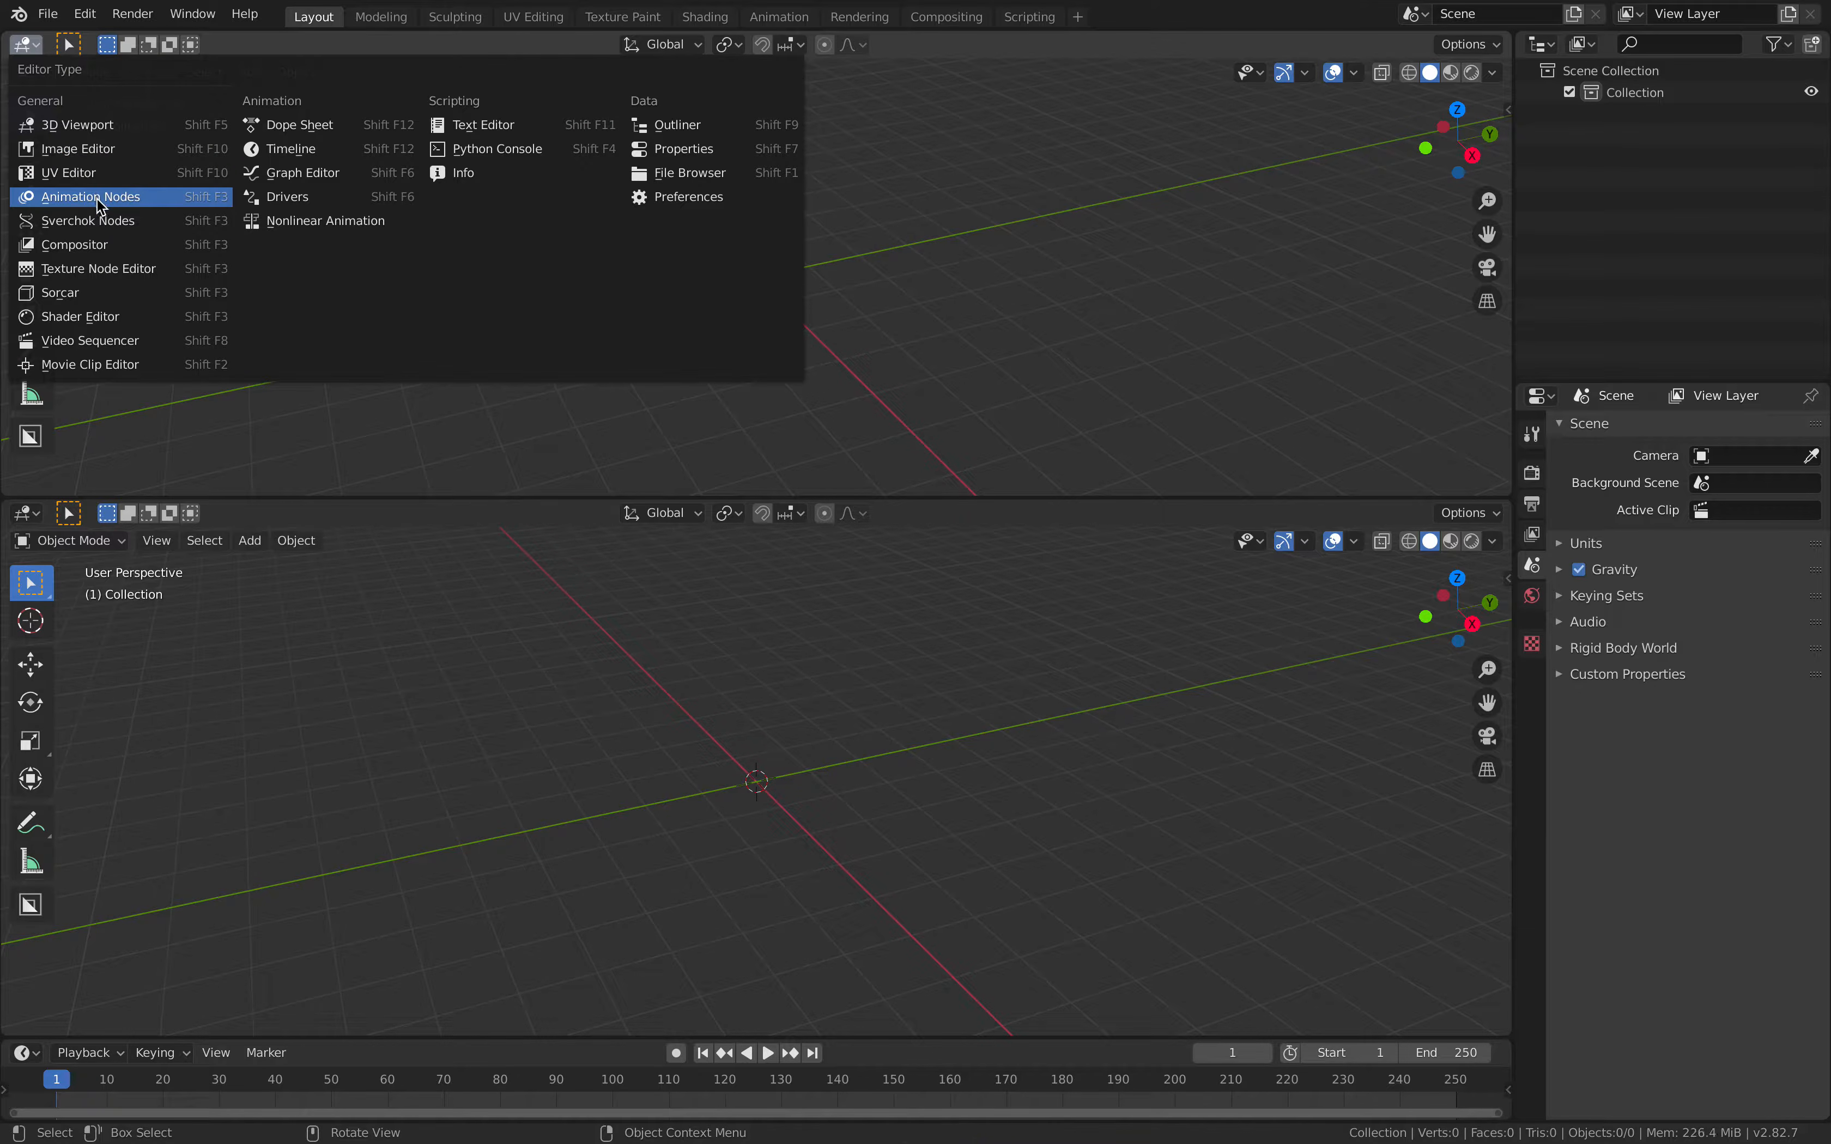
left_click(102, 221)
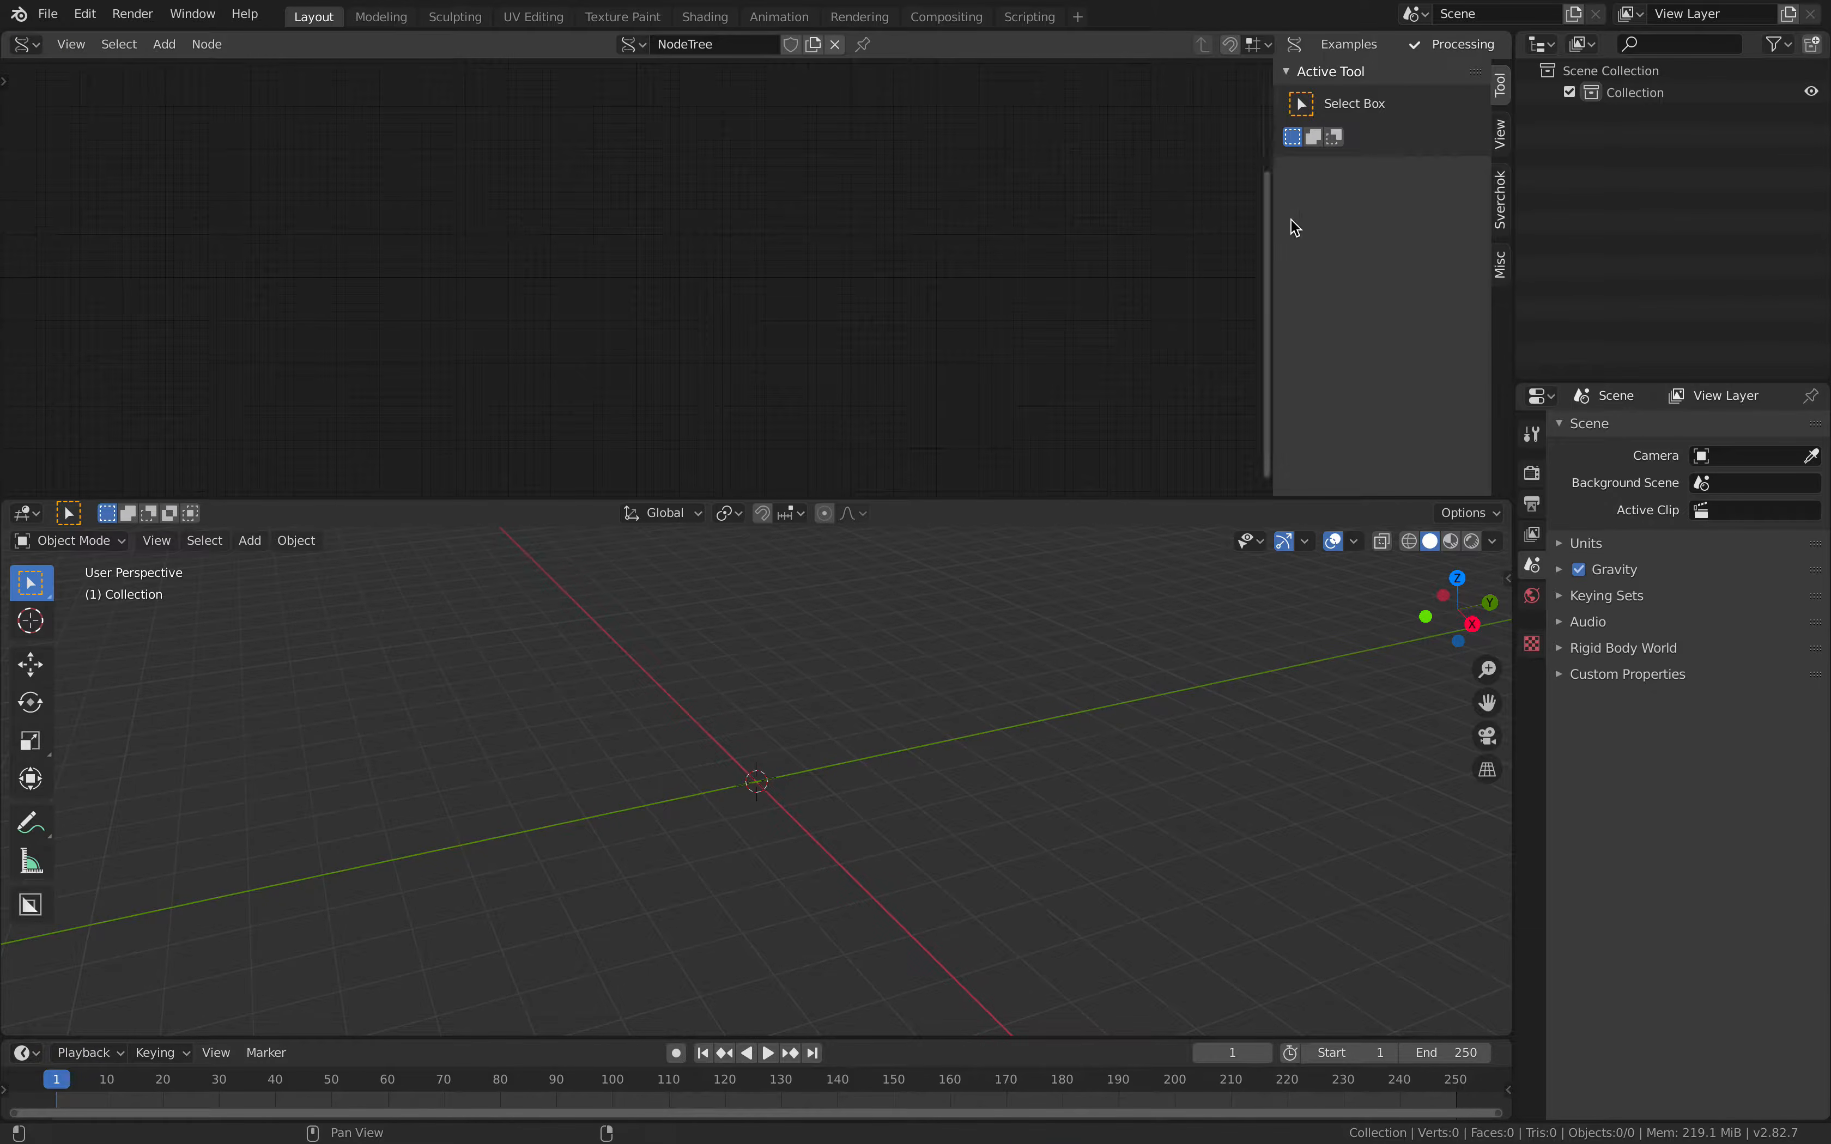
left_click_drag(1276, 216, 1537, 237)
- Add a Ring generator node to the Sverchok node tree
key("alt+space")
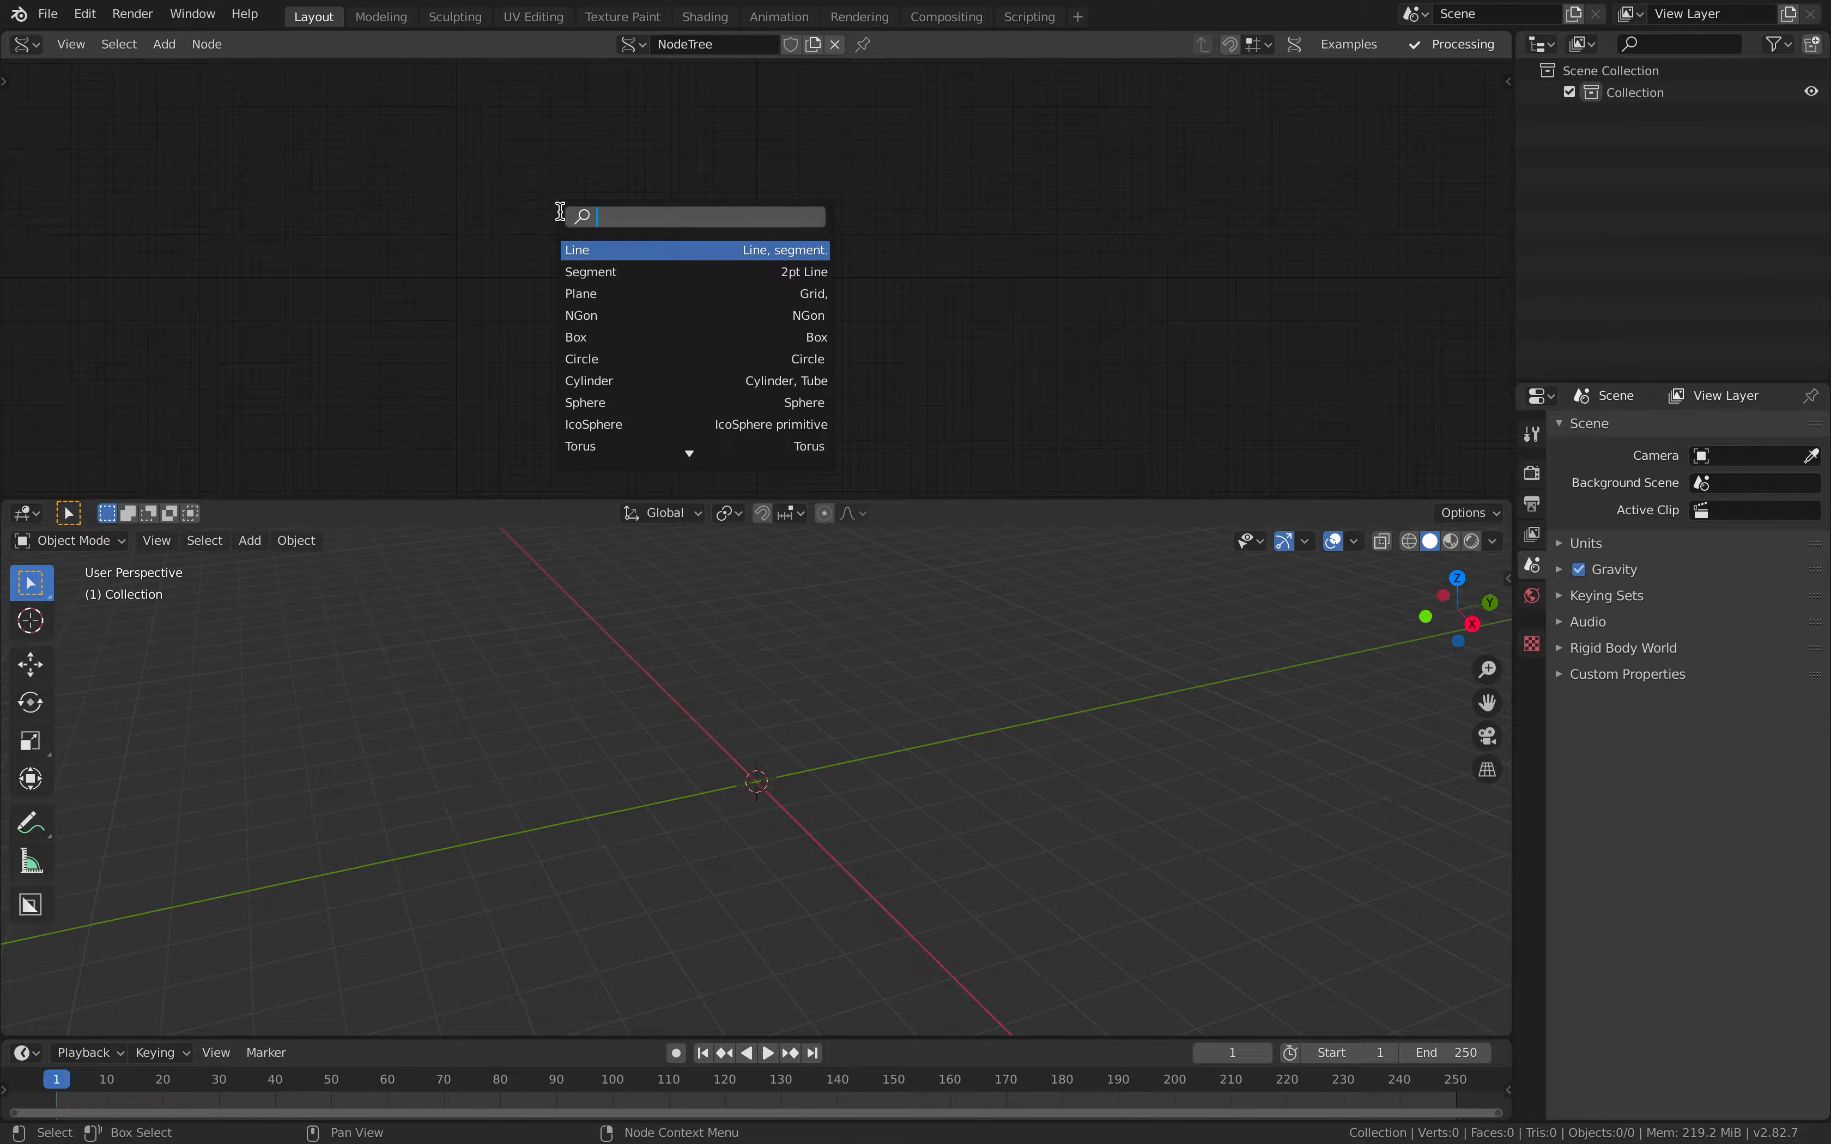
type("ring")
key("Return")
left_click(559, 212)
scroll(628, 226, "up", 2)
middle_click_drag(706, 226, 683, 243)
scroll(684, 243, "up", 1)
- Add a BMesh viewer node (BV Alpha) beside the Ring node
key("shift+a")
left_click(713, 201)
type("BME")
key("Return")
left_click(711, 201)
- Save the project to the Desktop as VORONOI_CIRCLE_001.blend
left_click(47, 13)
left_click(98, 180)
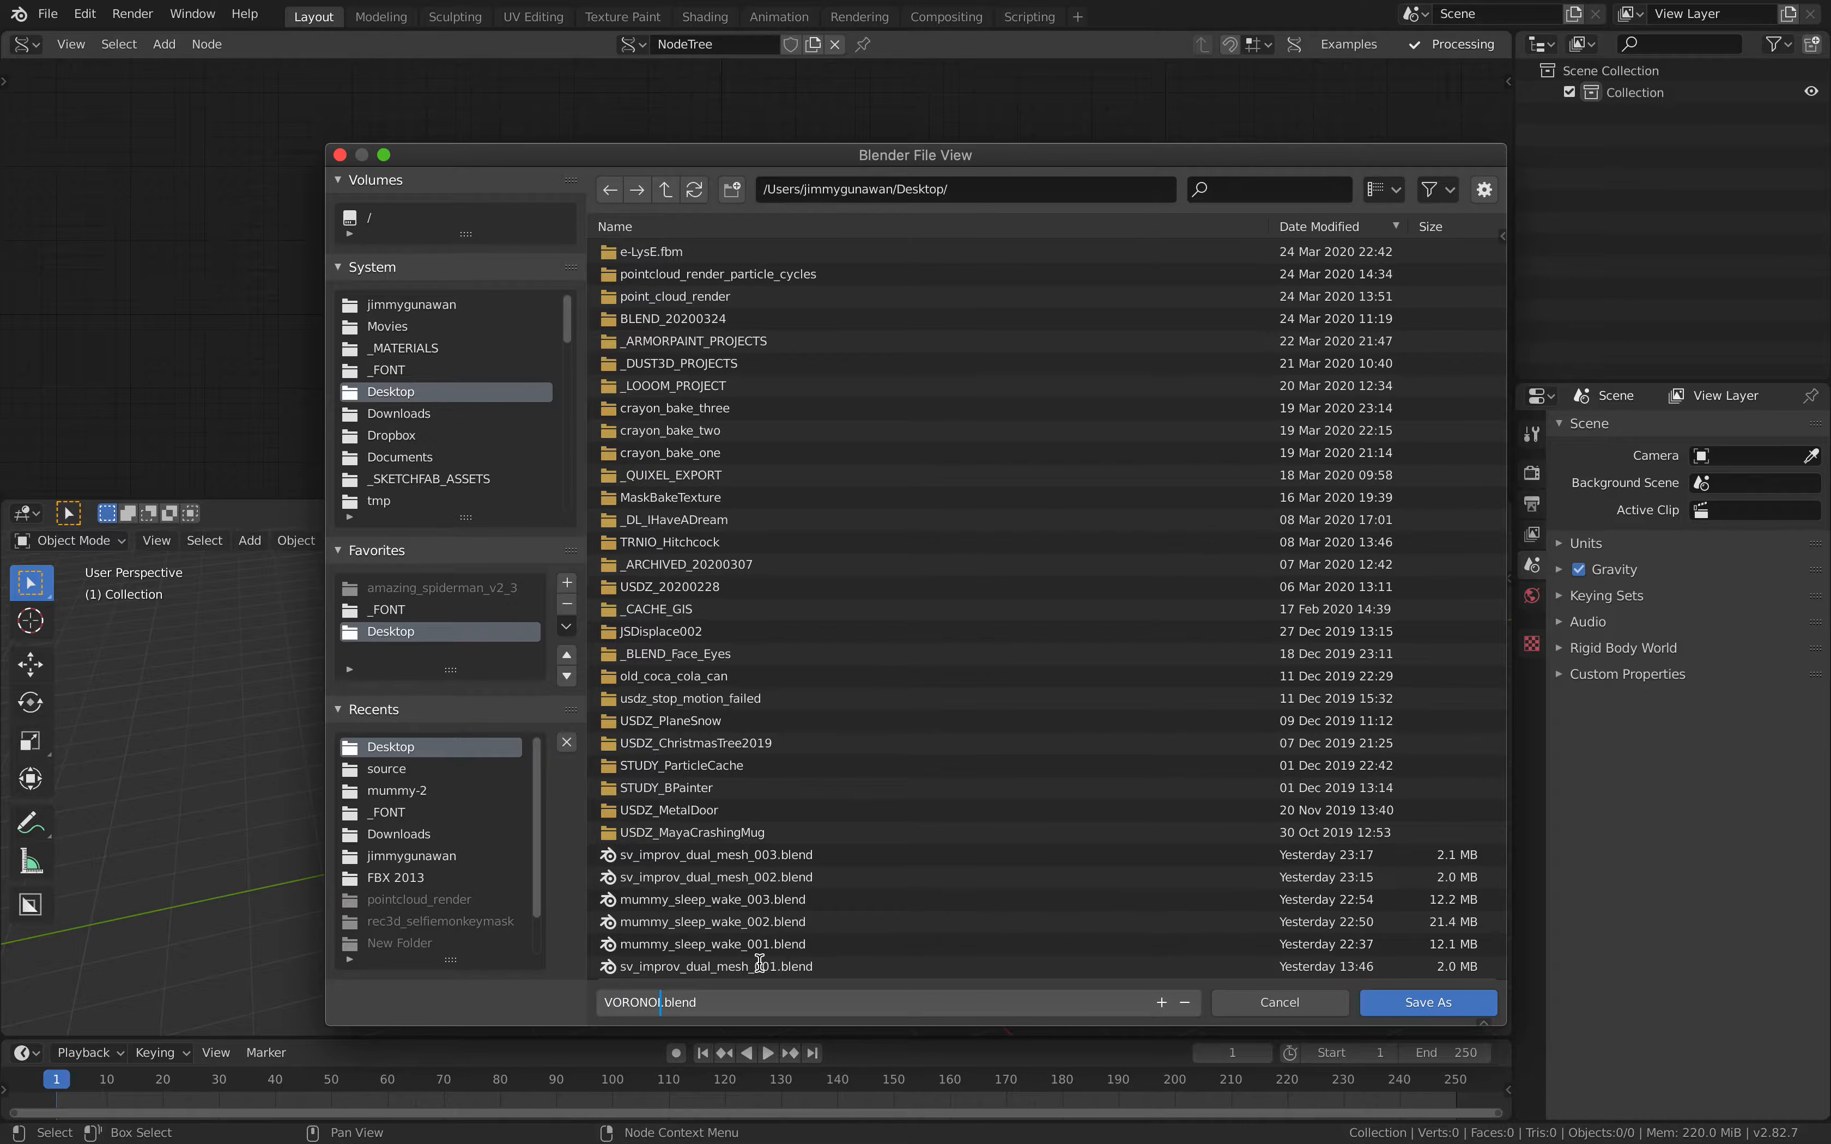
type("01")
key("Return")
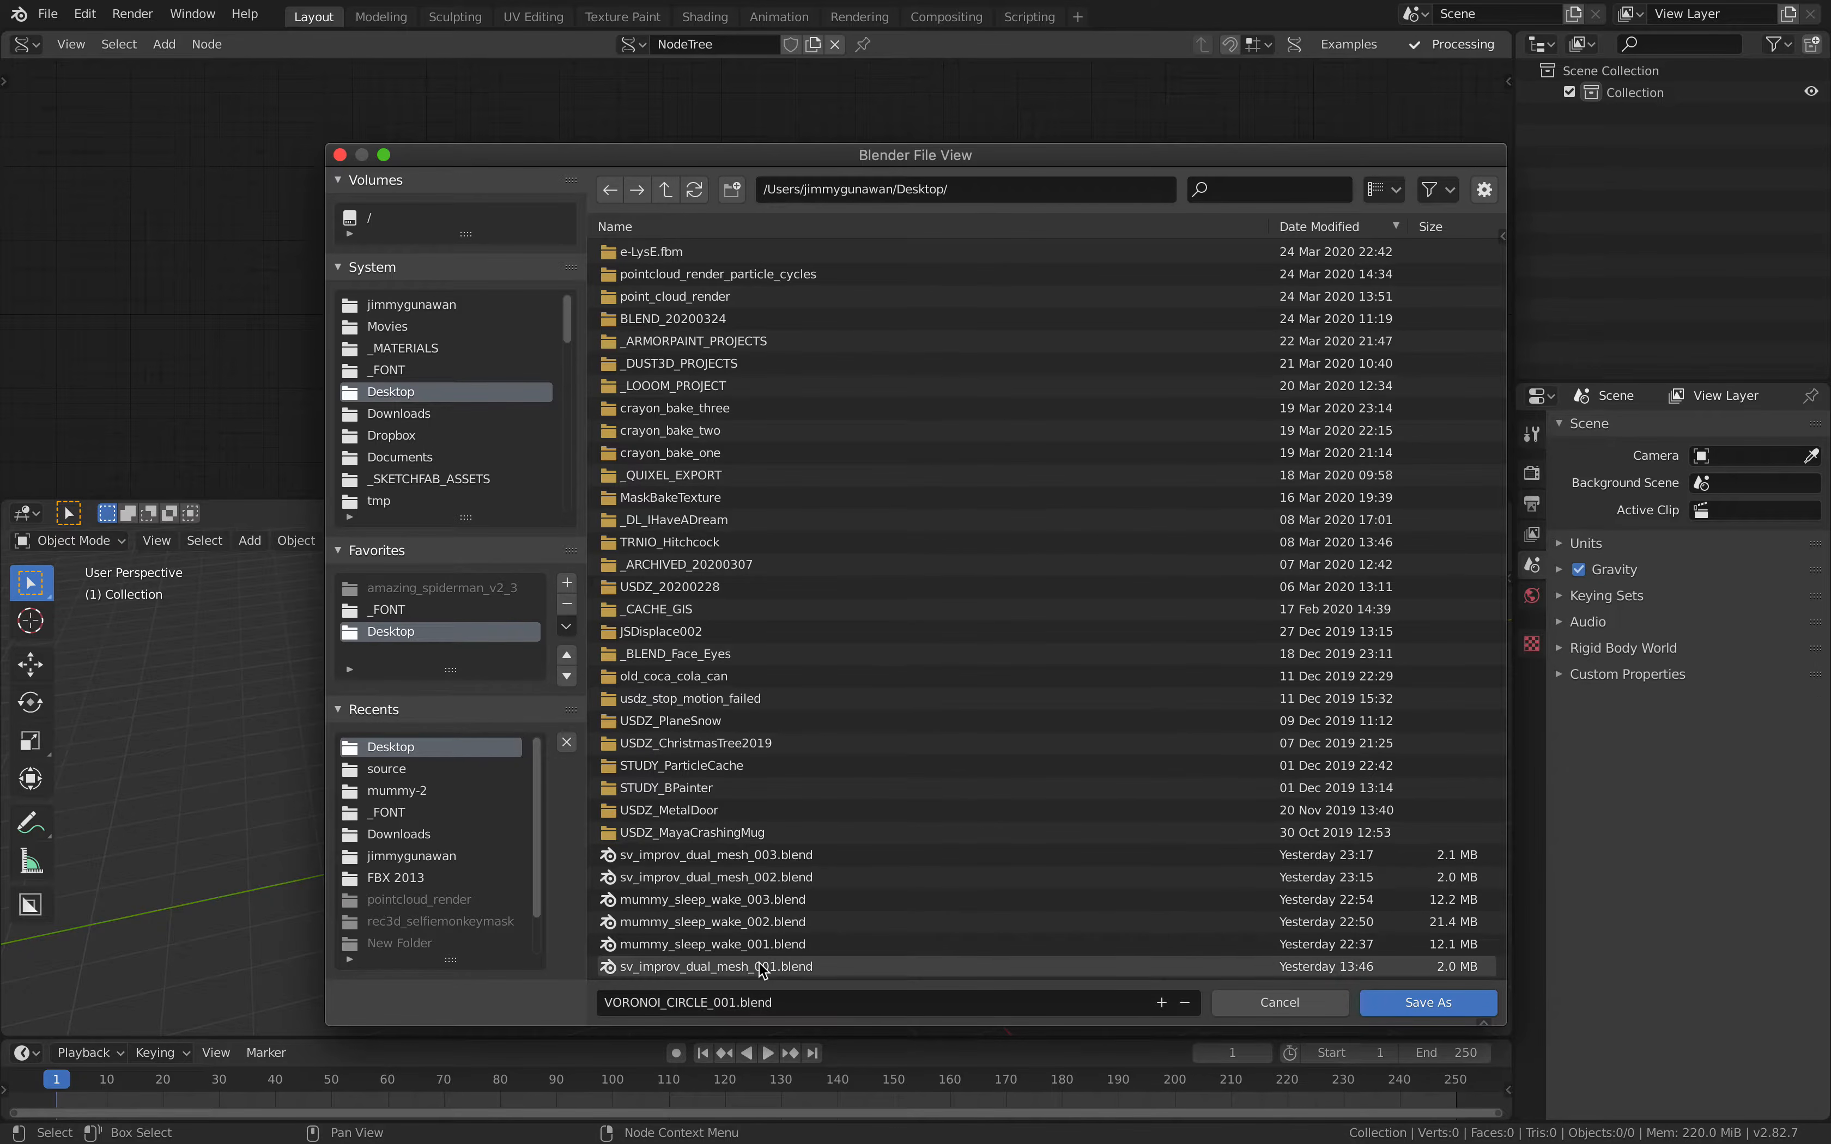
left_click(1388, 1003)
- Space out the two nodes and link the Ring's vertices and polygons to the viewer's vertices and faces
left_click_drag(746, 228, 966, 233)
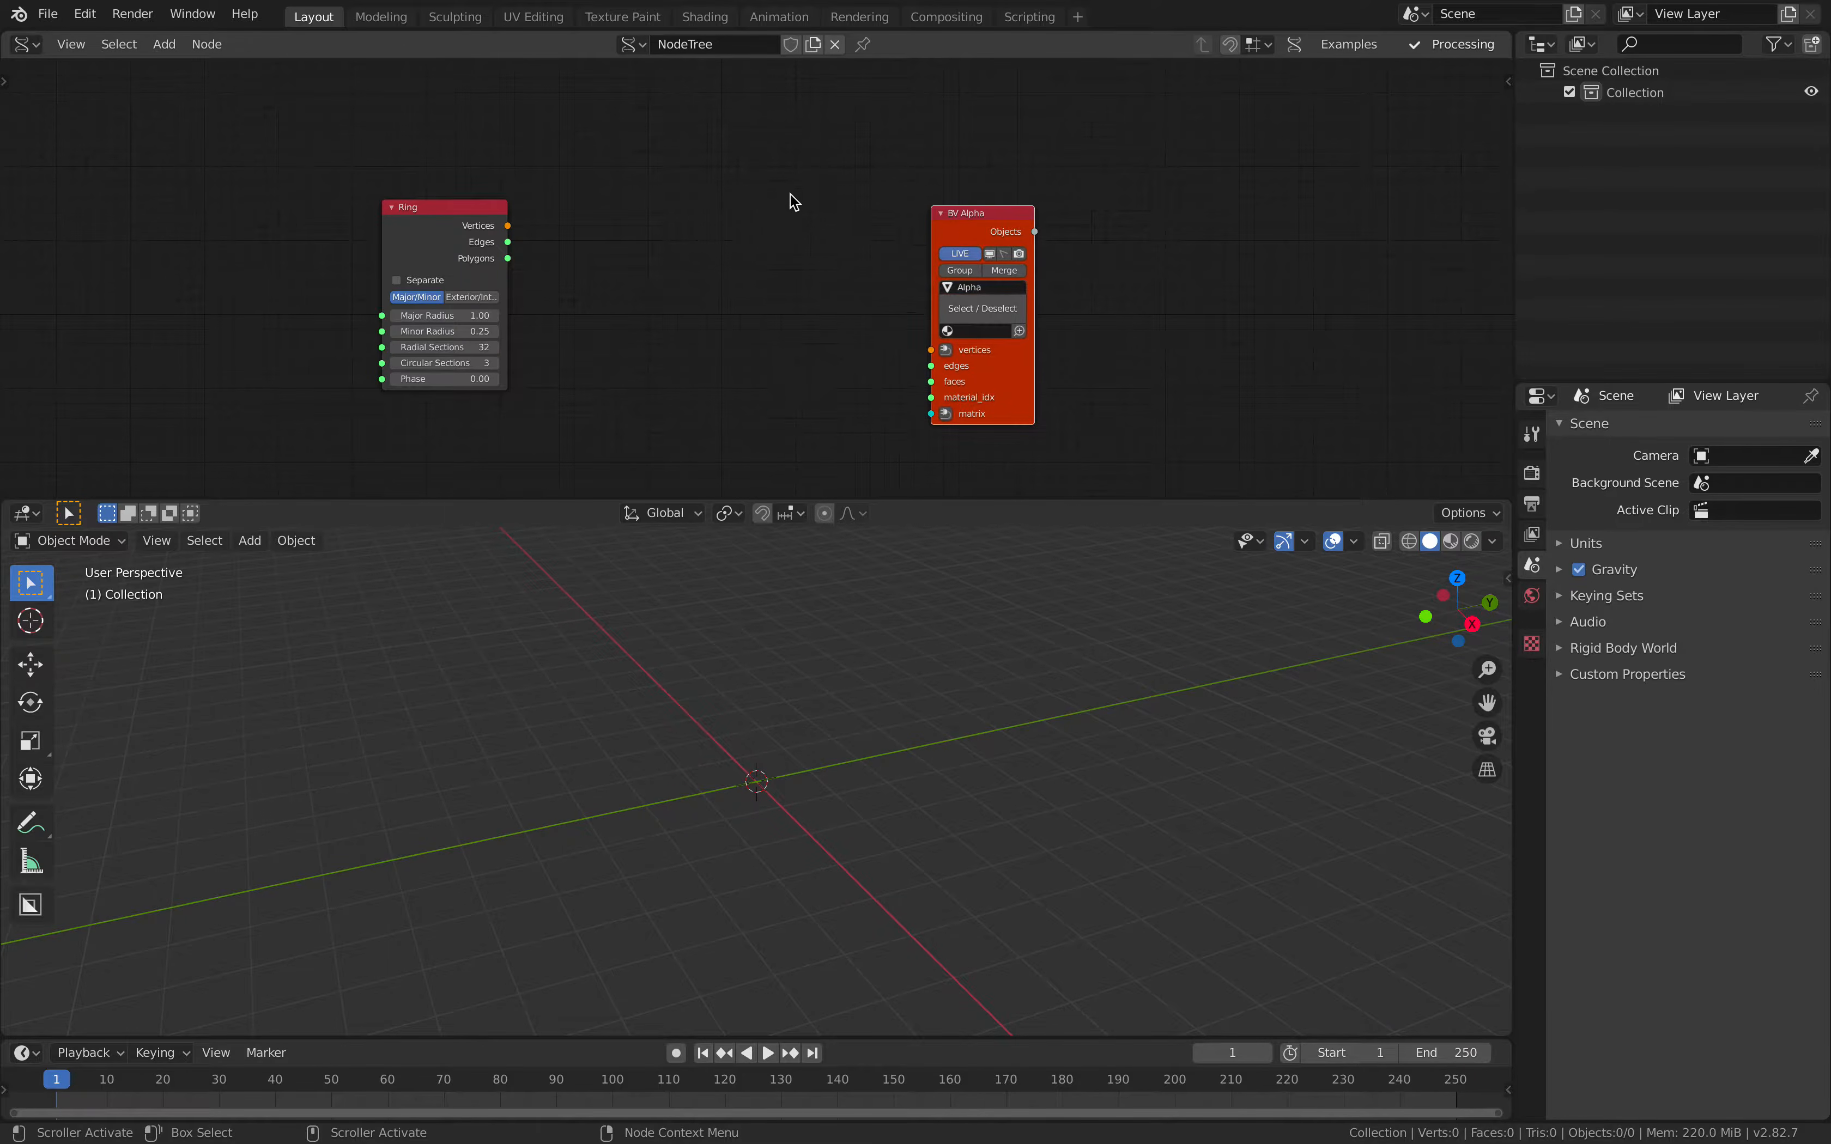
scroll(800, 203, "up", 2)
left_click_drag(475, 219, 810, 322)
left_click_drag(966, 364, 466, 255)
- Examine the generated ring's face and vertex layout in Edit Mode
middle_click_drag(686, 572, 812, 823)
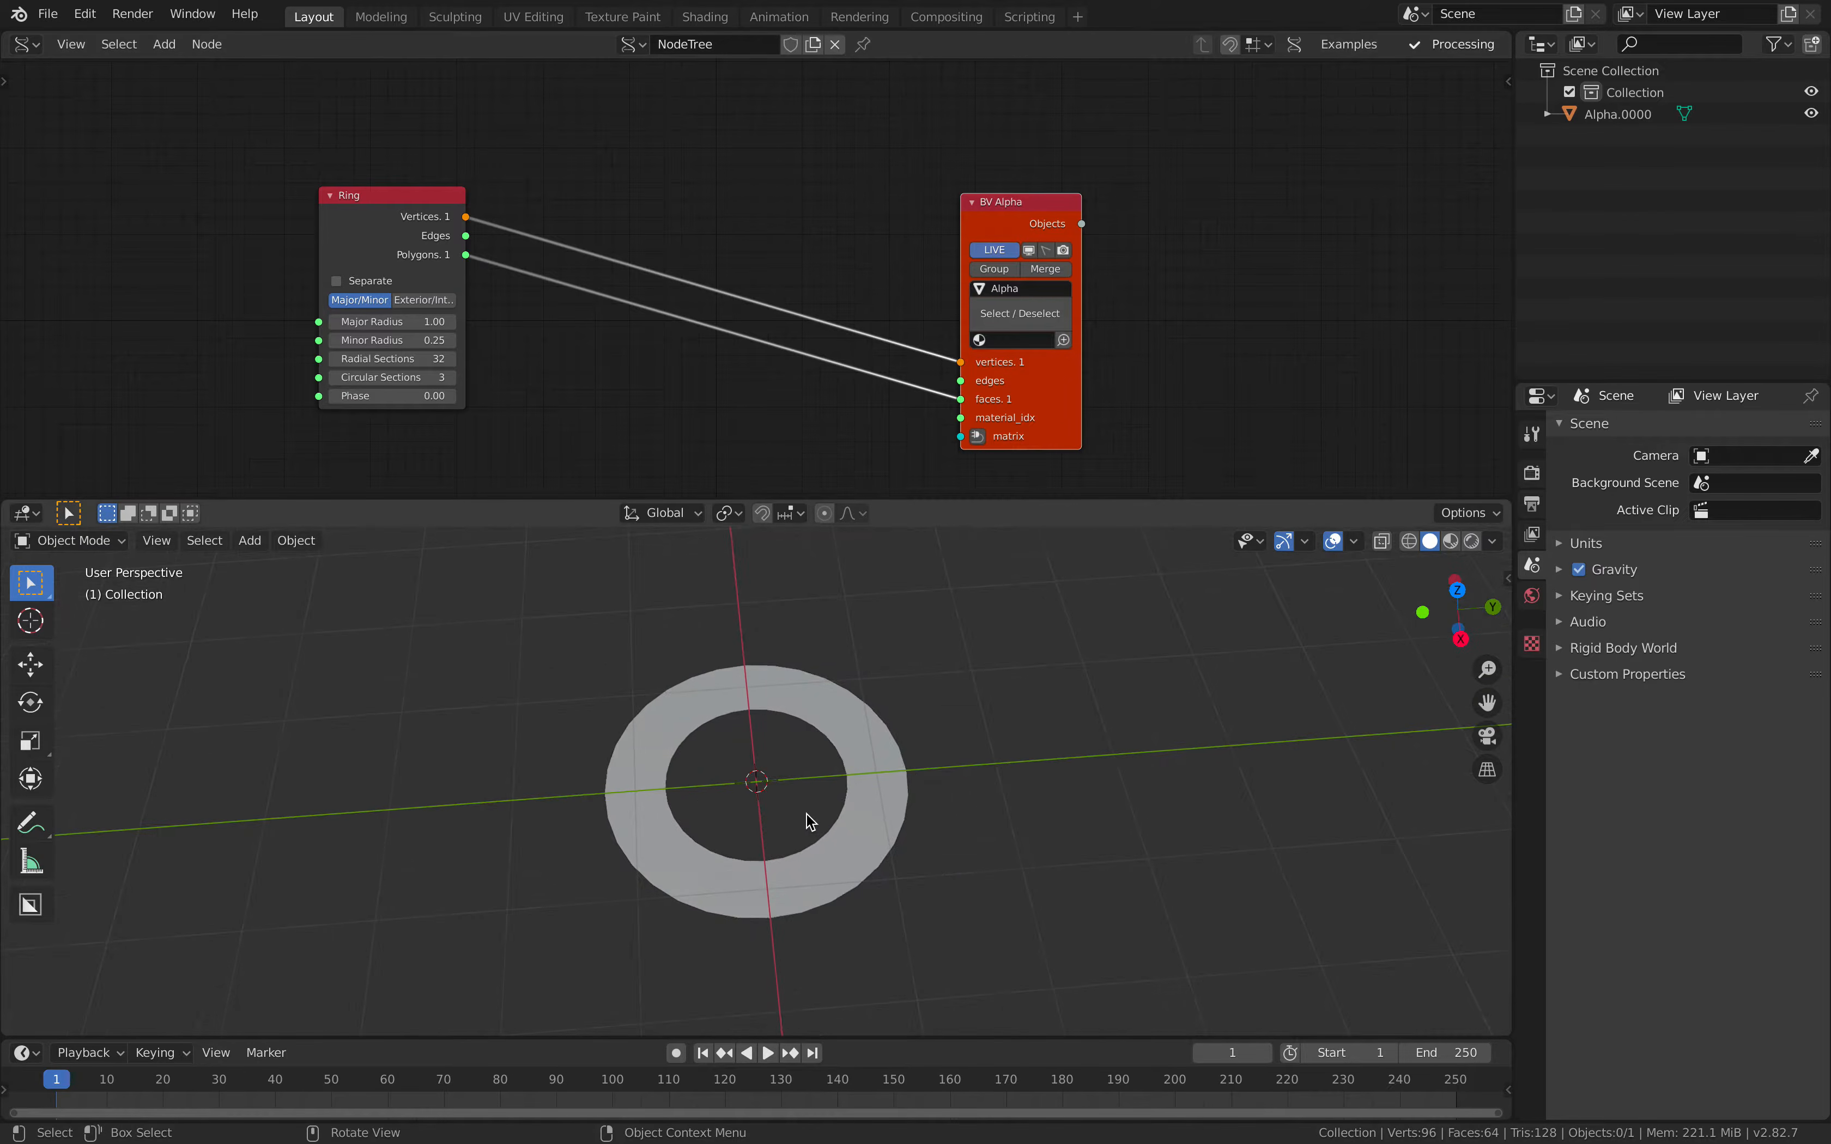
scroll(925, 723, "up", 2)
left_click(925, 723)
key("Tab")
middle_click_drag(598, 708, 728, 834)
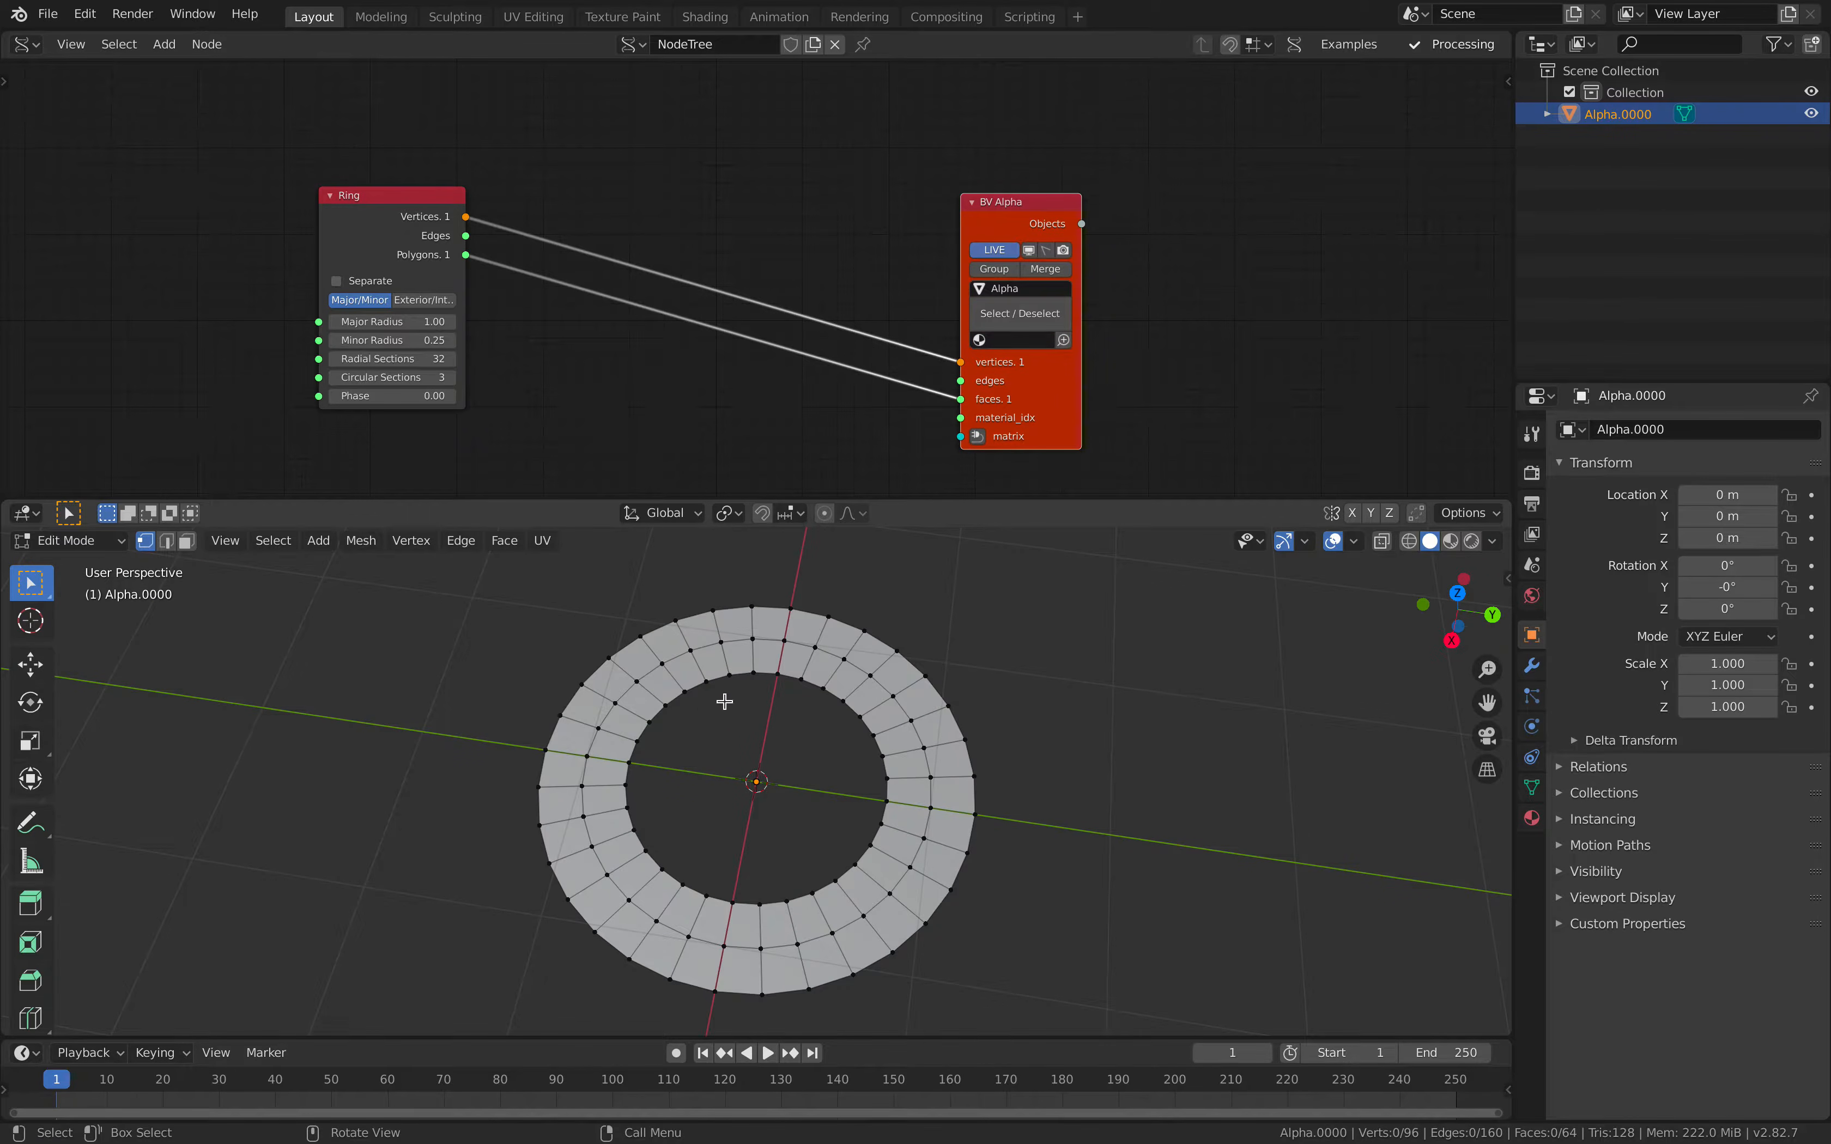
middle_click_drag(857, 860, 855, 797)
scroll(851, 793, "down", 1)
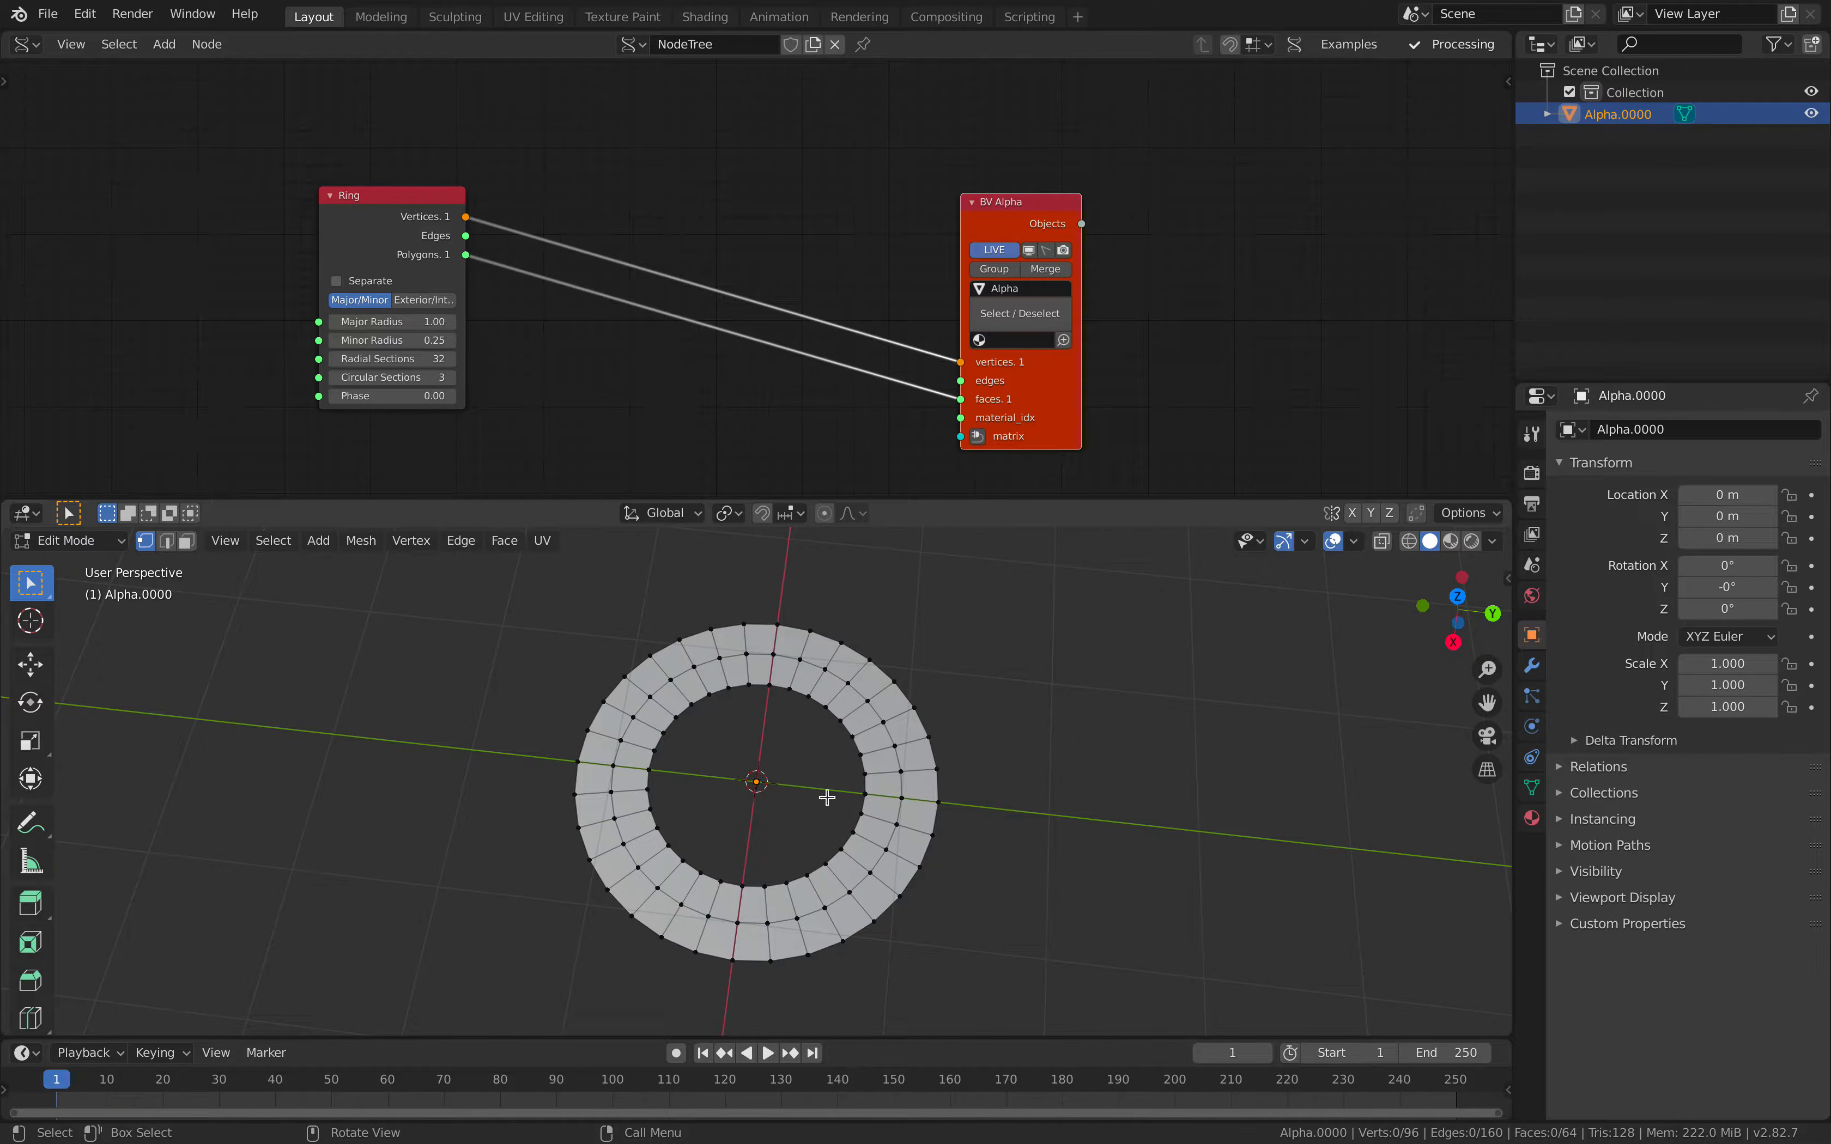
key("Tab")
- Insert a Dual Mesh node between Ring and the viewer, linking vertices and faces through it, and check the mesh in Edit Mode
left_click_drag(1045, 422, 1090, 393)
key("alt+space")
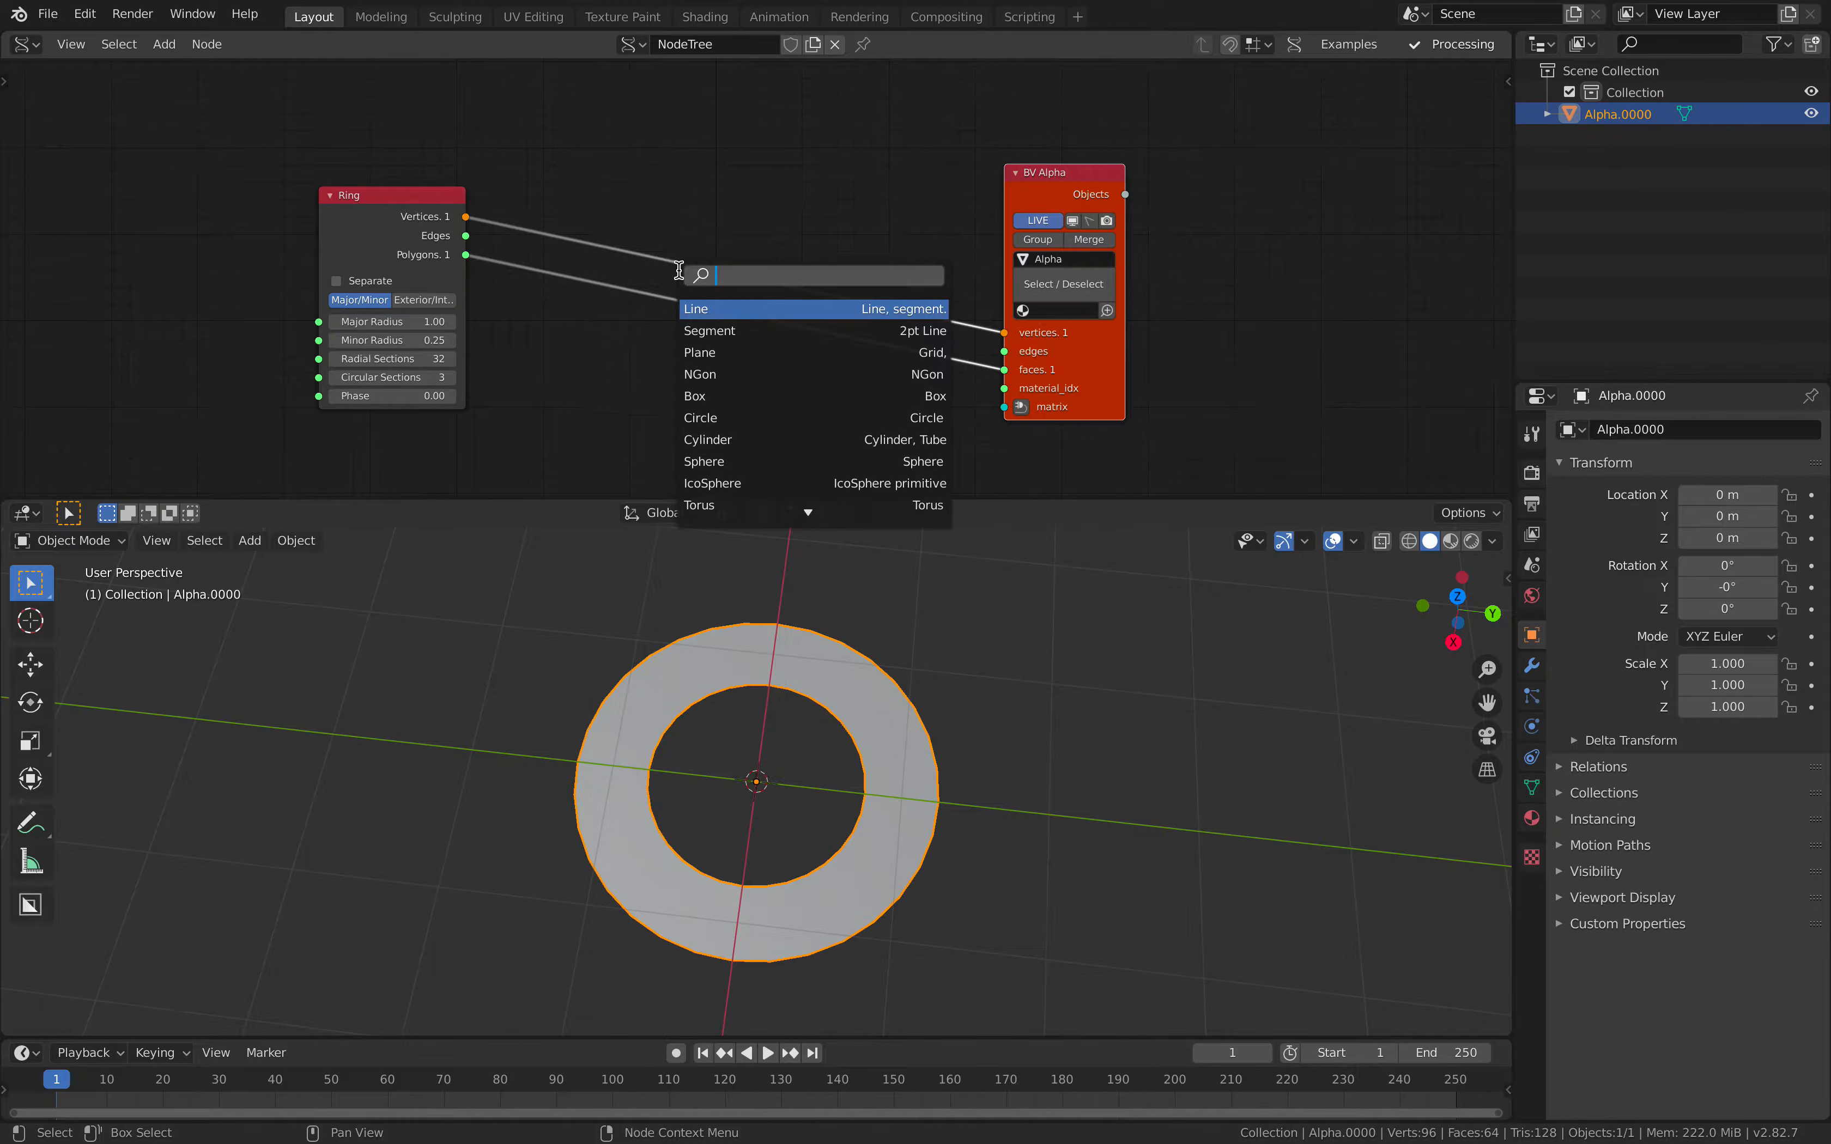
type("dual")
key("Return")
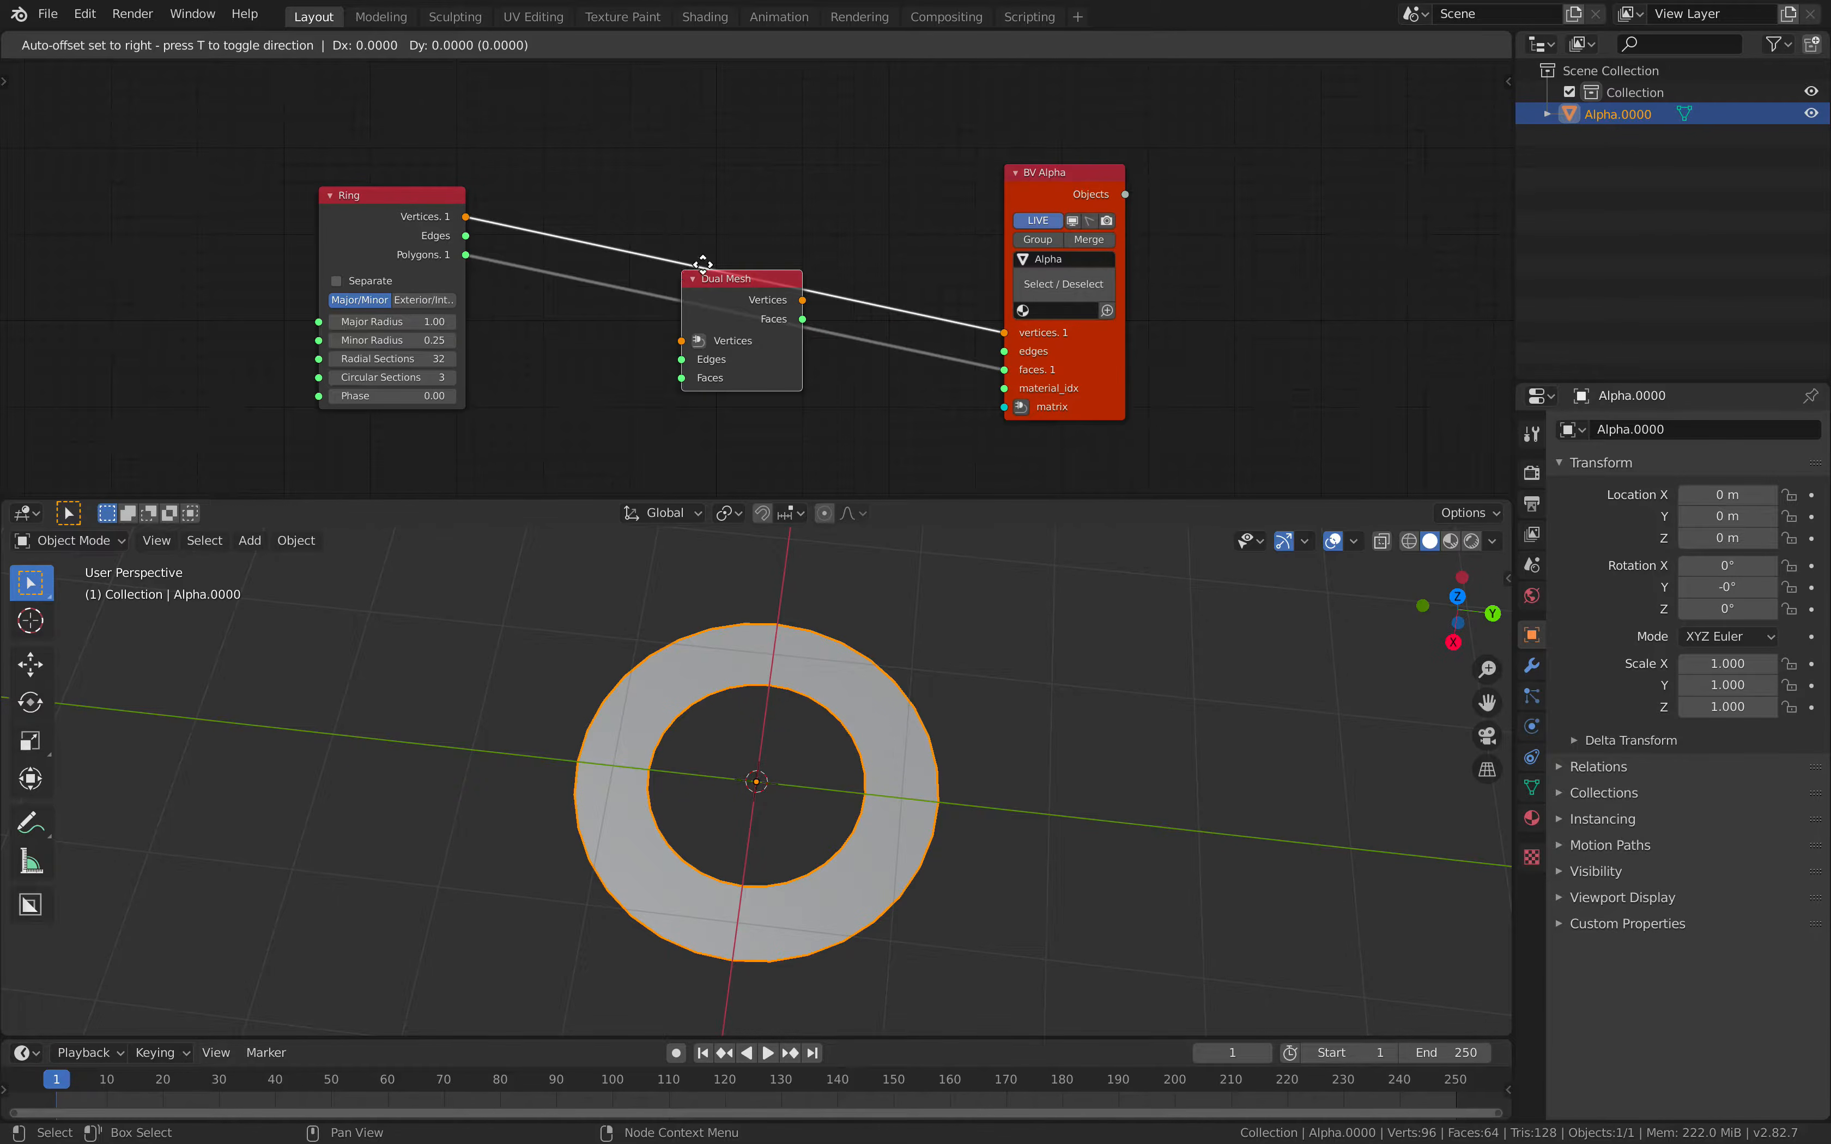
left_click(682, 172)
left_click_drag(465, 255, 660, 288)
left_click_drag(781, 228, 1003, 370)
key("Tab")
middle_click_drag(976, 757, 948, 744)
key("Tab")
key("Tab")
key("Tab")
- Insert a Triangulate mesh node between Ring and Dual Mesh, linking vertices and polygons through it, and check the mesh in Edit Mode
middle_click_drag(637, 274, 665, 284)
left_click_drag(402, 222, 320, 227)
key("alt+space")
type("tri")
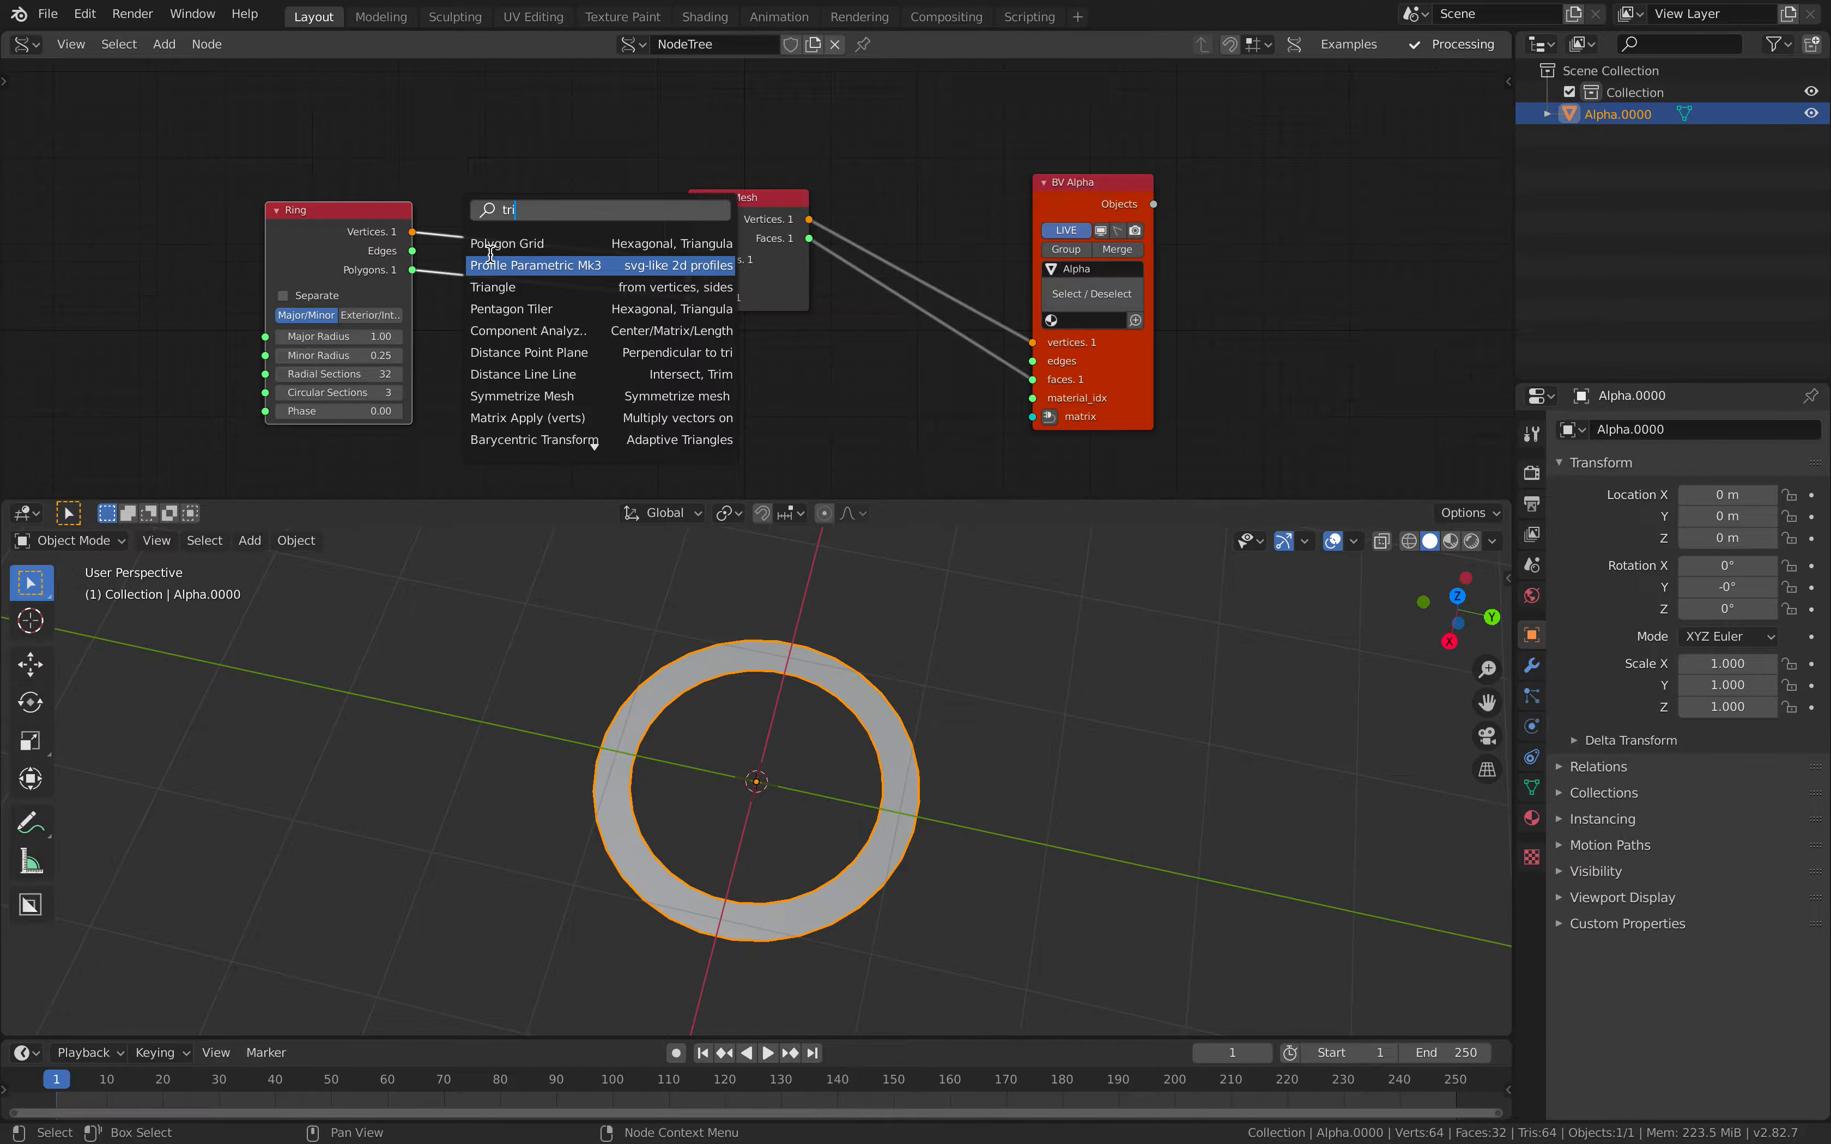
type("angu")
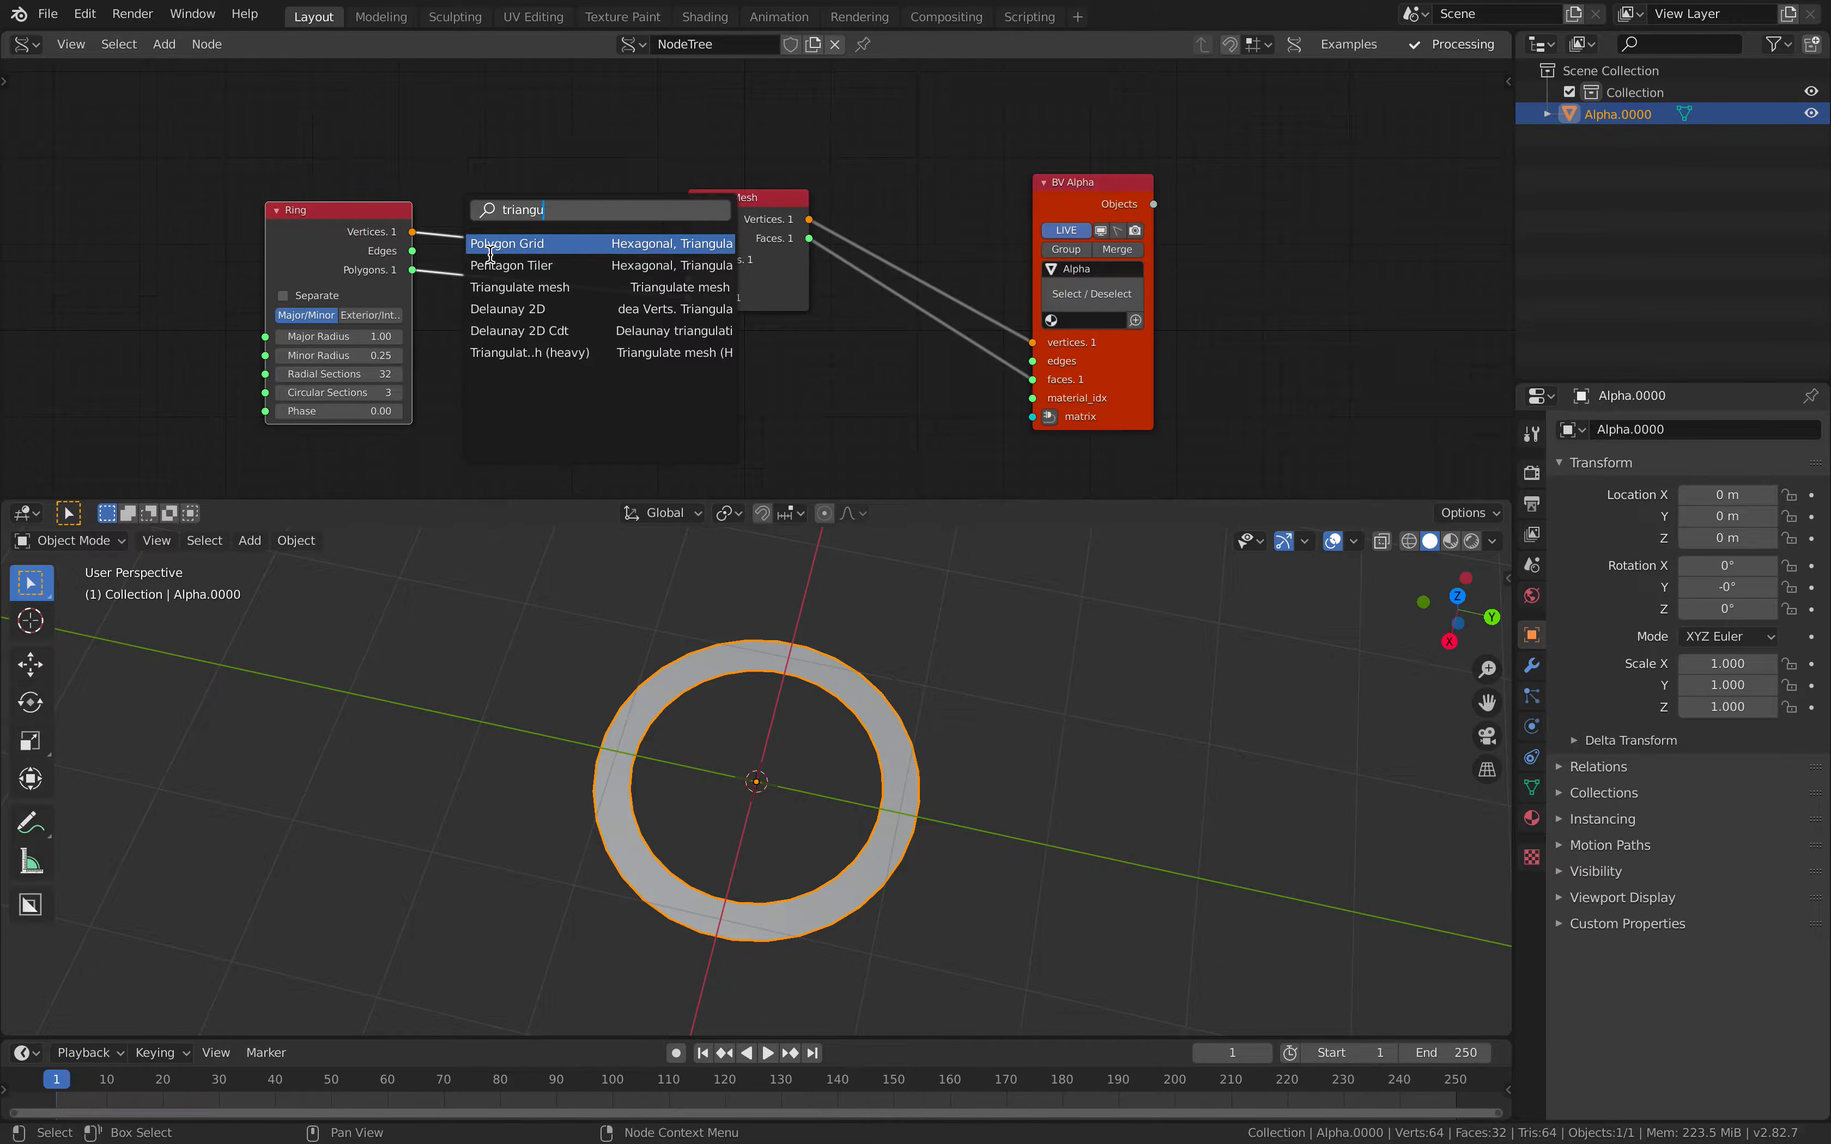
left_click(492, 286)
left_click(458, 228)
left_click_drag(411, 270, 498, 332)
left_click_drag(619, 169, 687, 297)
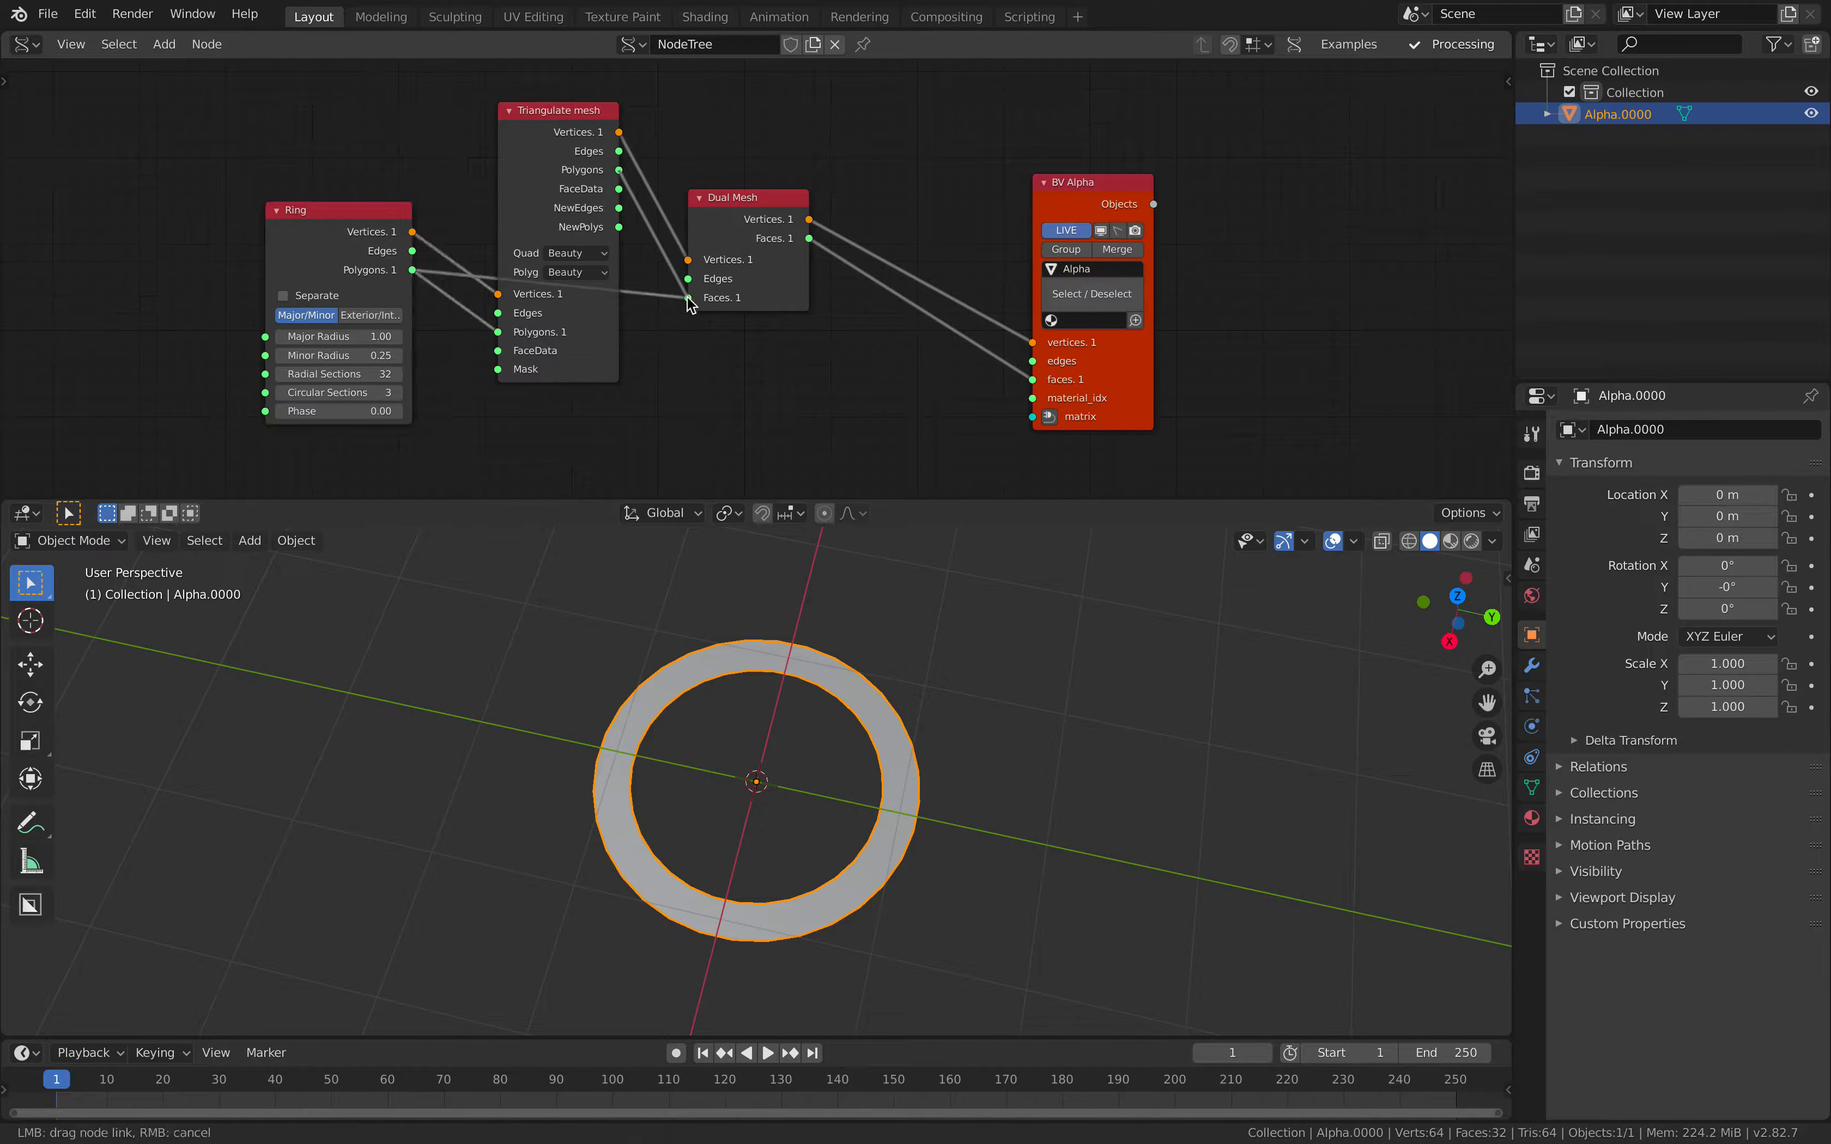
key("Tab")
middle_click_drag(846, 662, 760, 744)
key("Tab")
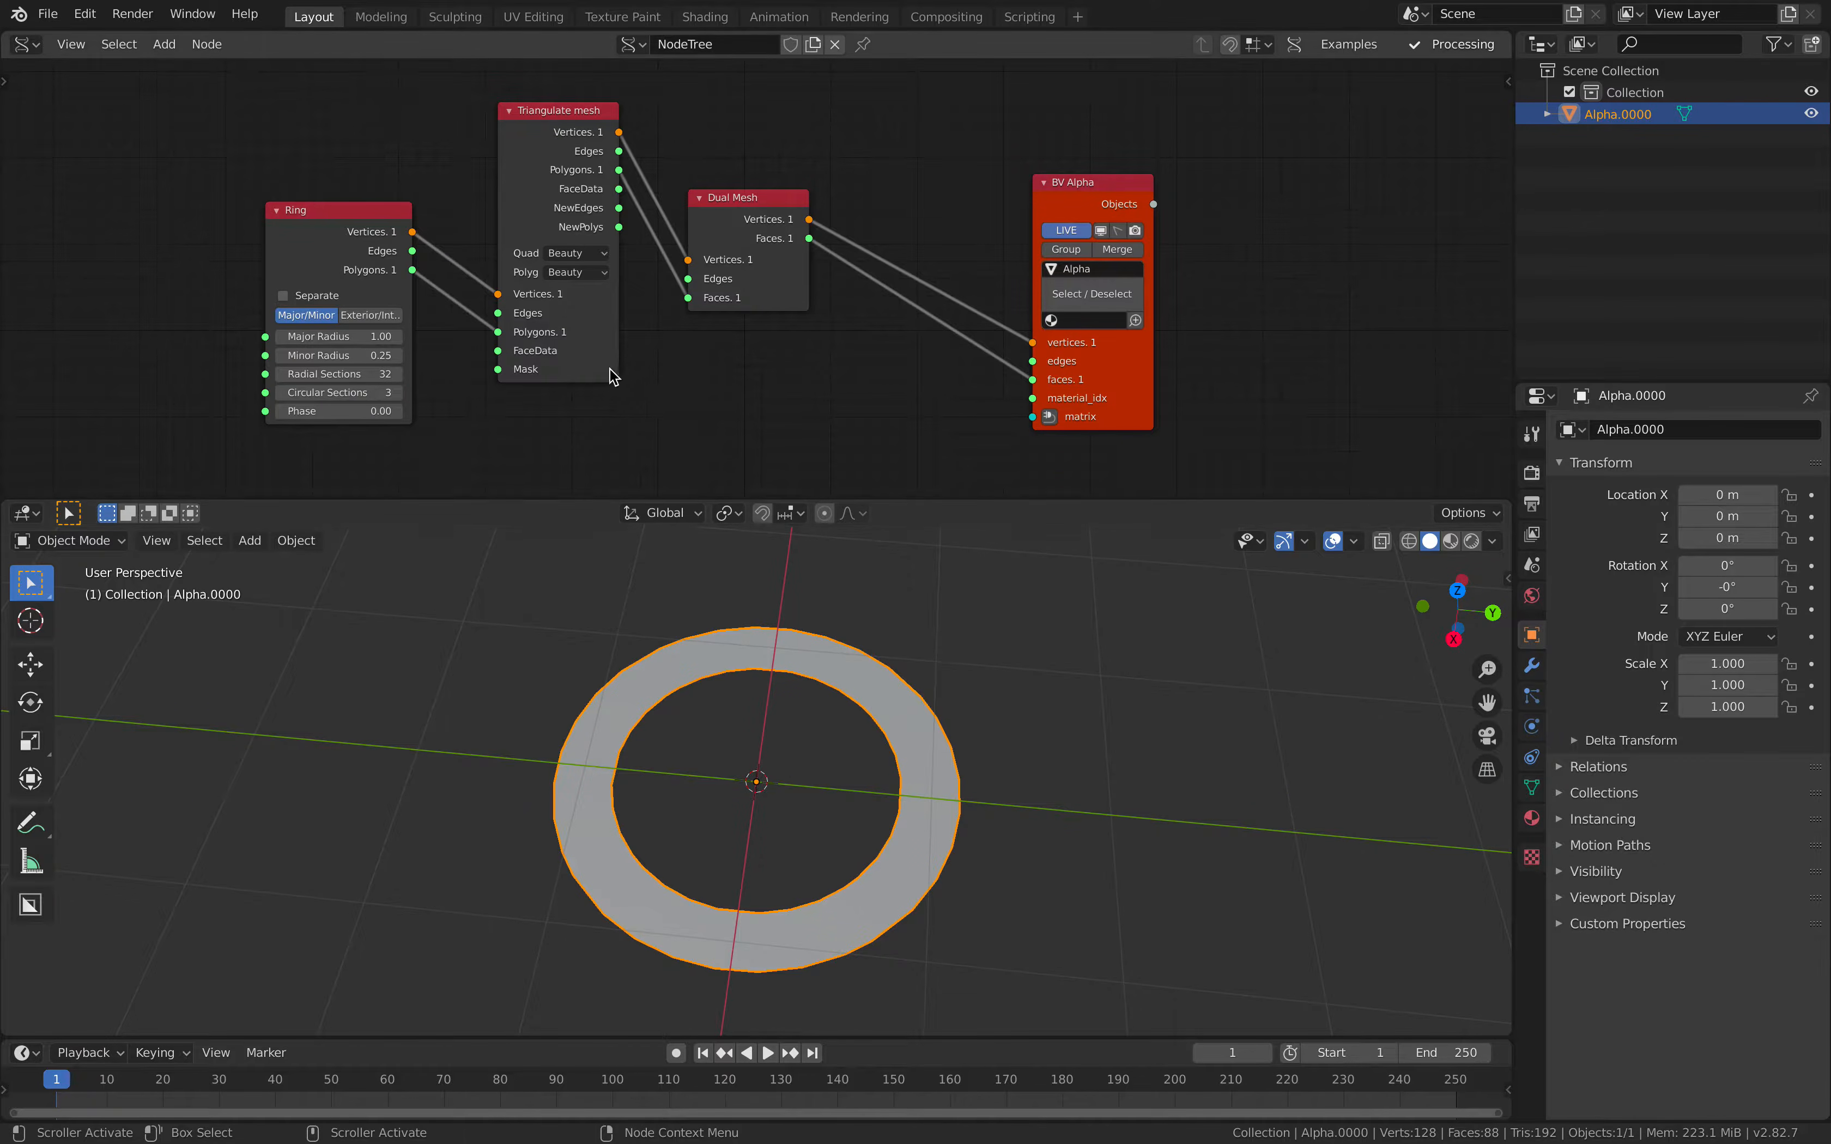
- Set the Ring node to 8 circular sections and 34 radial sections, and check the cell pattern in Edit Mode
left_click(395, 392)
left_click(396, 392)
left_click(395, 391)
left_click(395, 392)
left_click(395, 392)
left_click(393, 374)
left_click(393, 374)
key("Tab")
middle_click_drag(861, 870, 764, 666)
key("Tab")
- Save the file, and save a new incremental version as VORONOI_CIRCLE_002.blend
key("super+s")
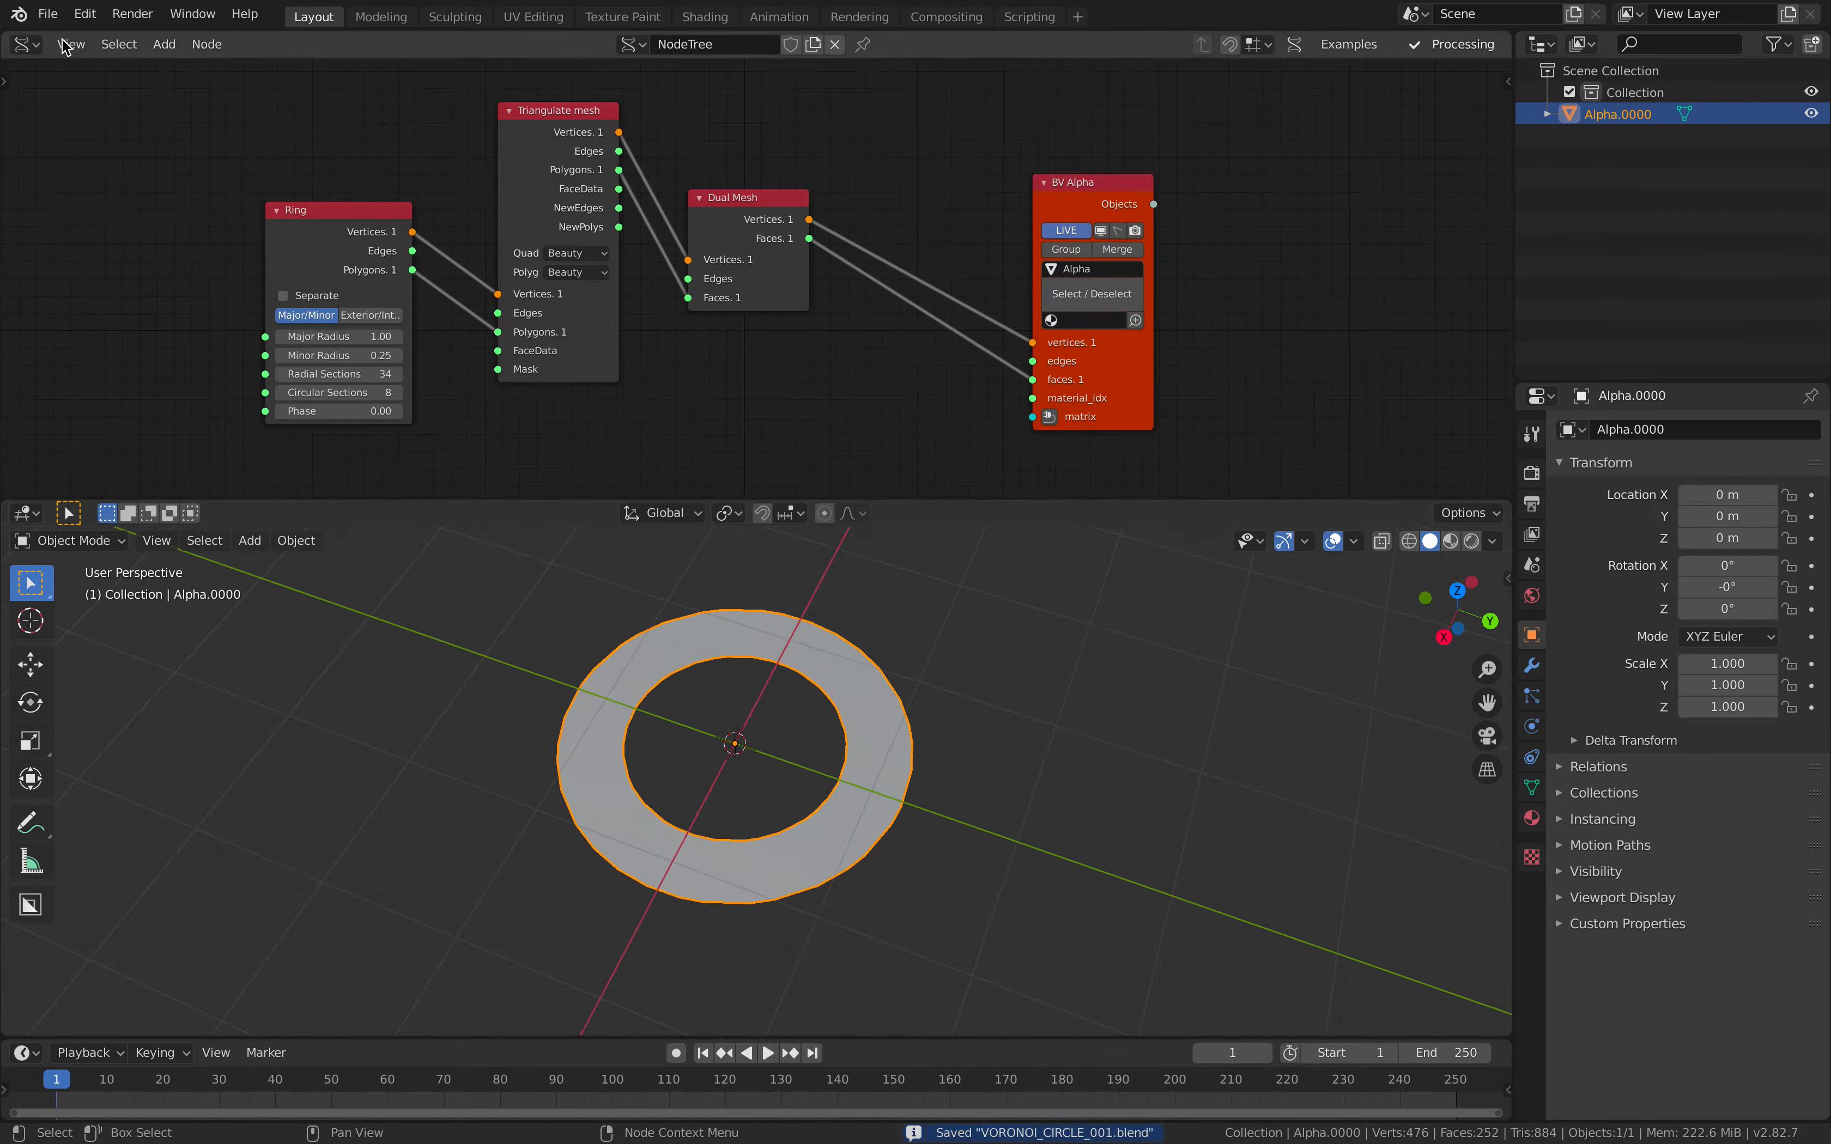
left_click(47, 14)
left_click(109, 181)
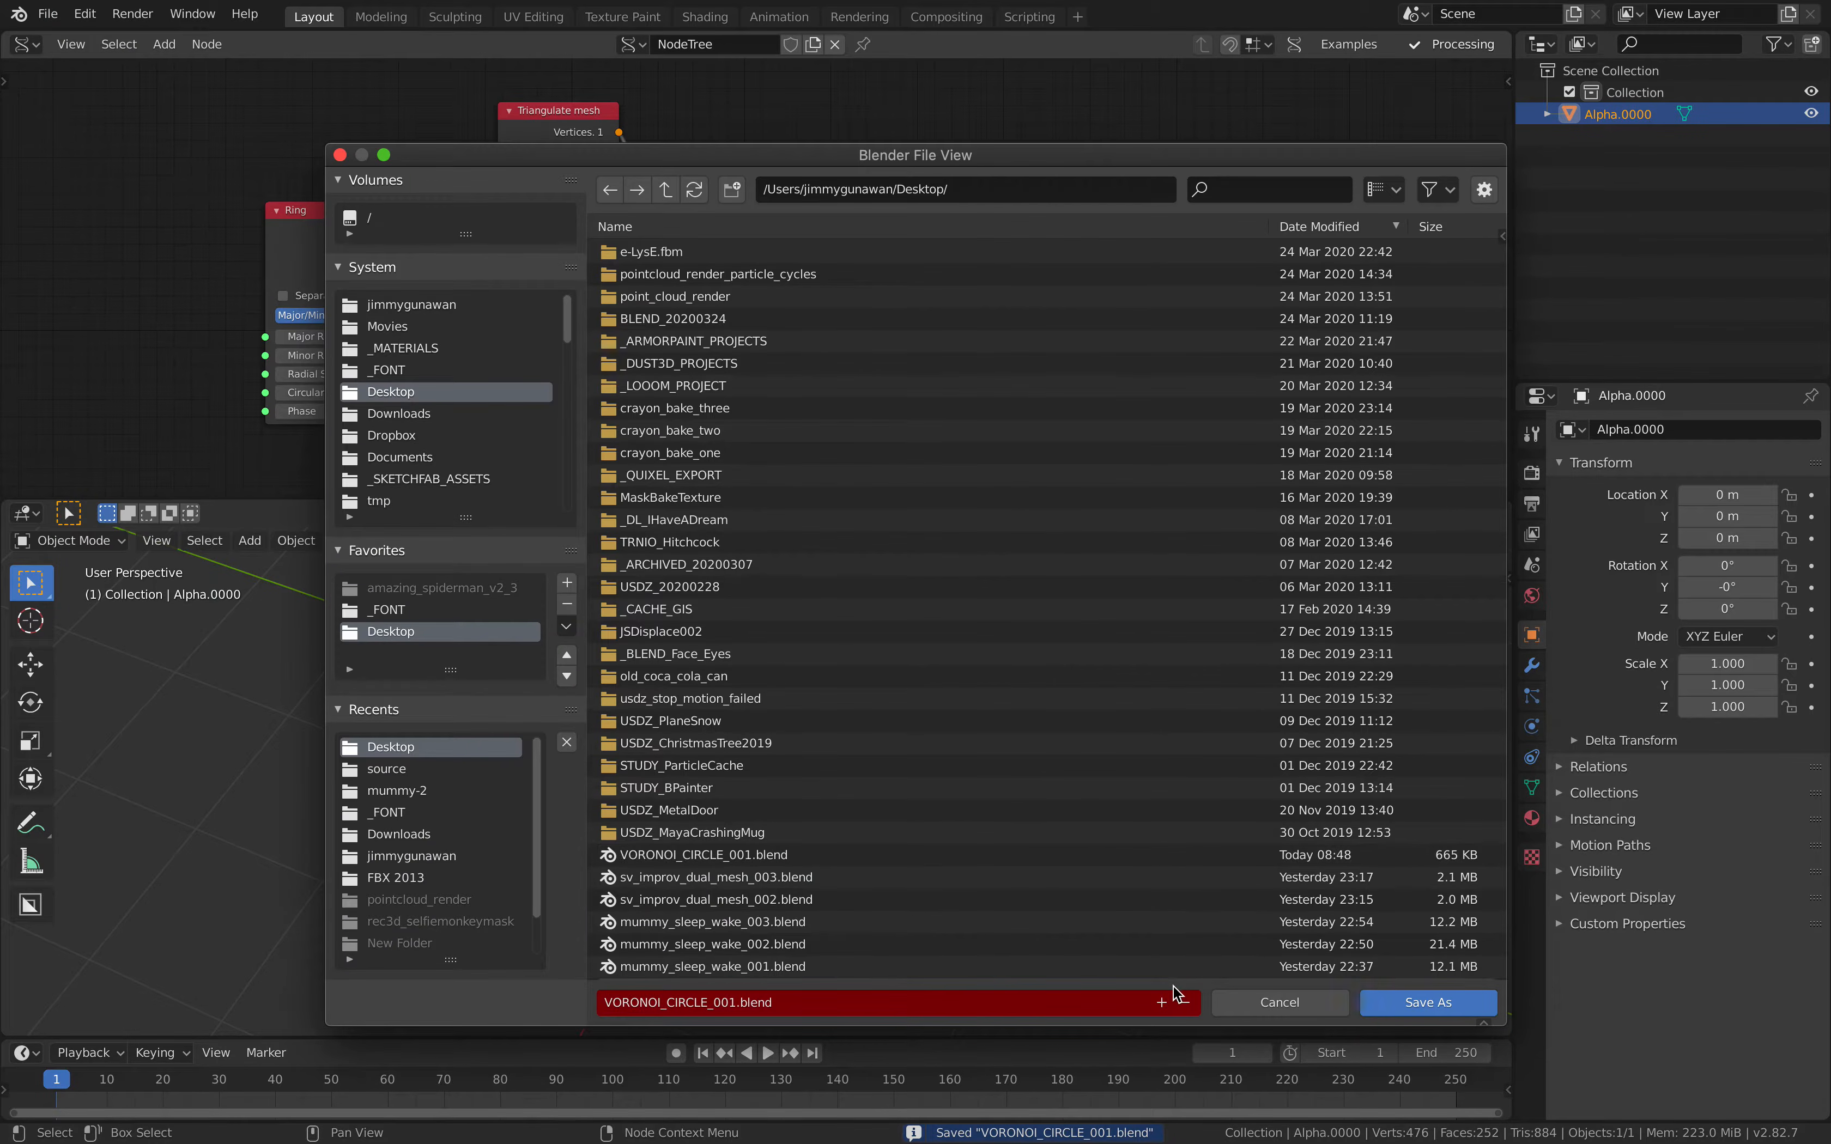
left_click(1411, 1004)
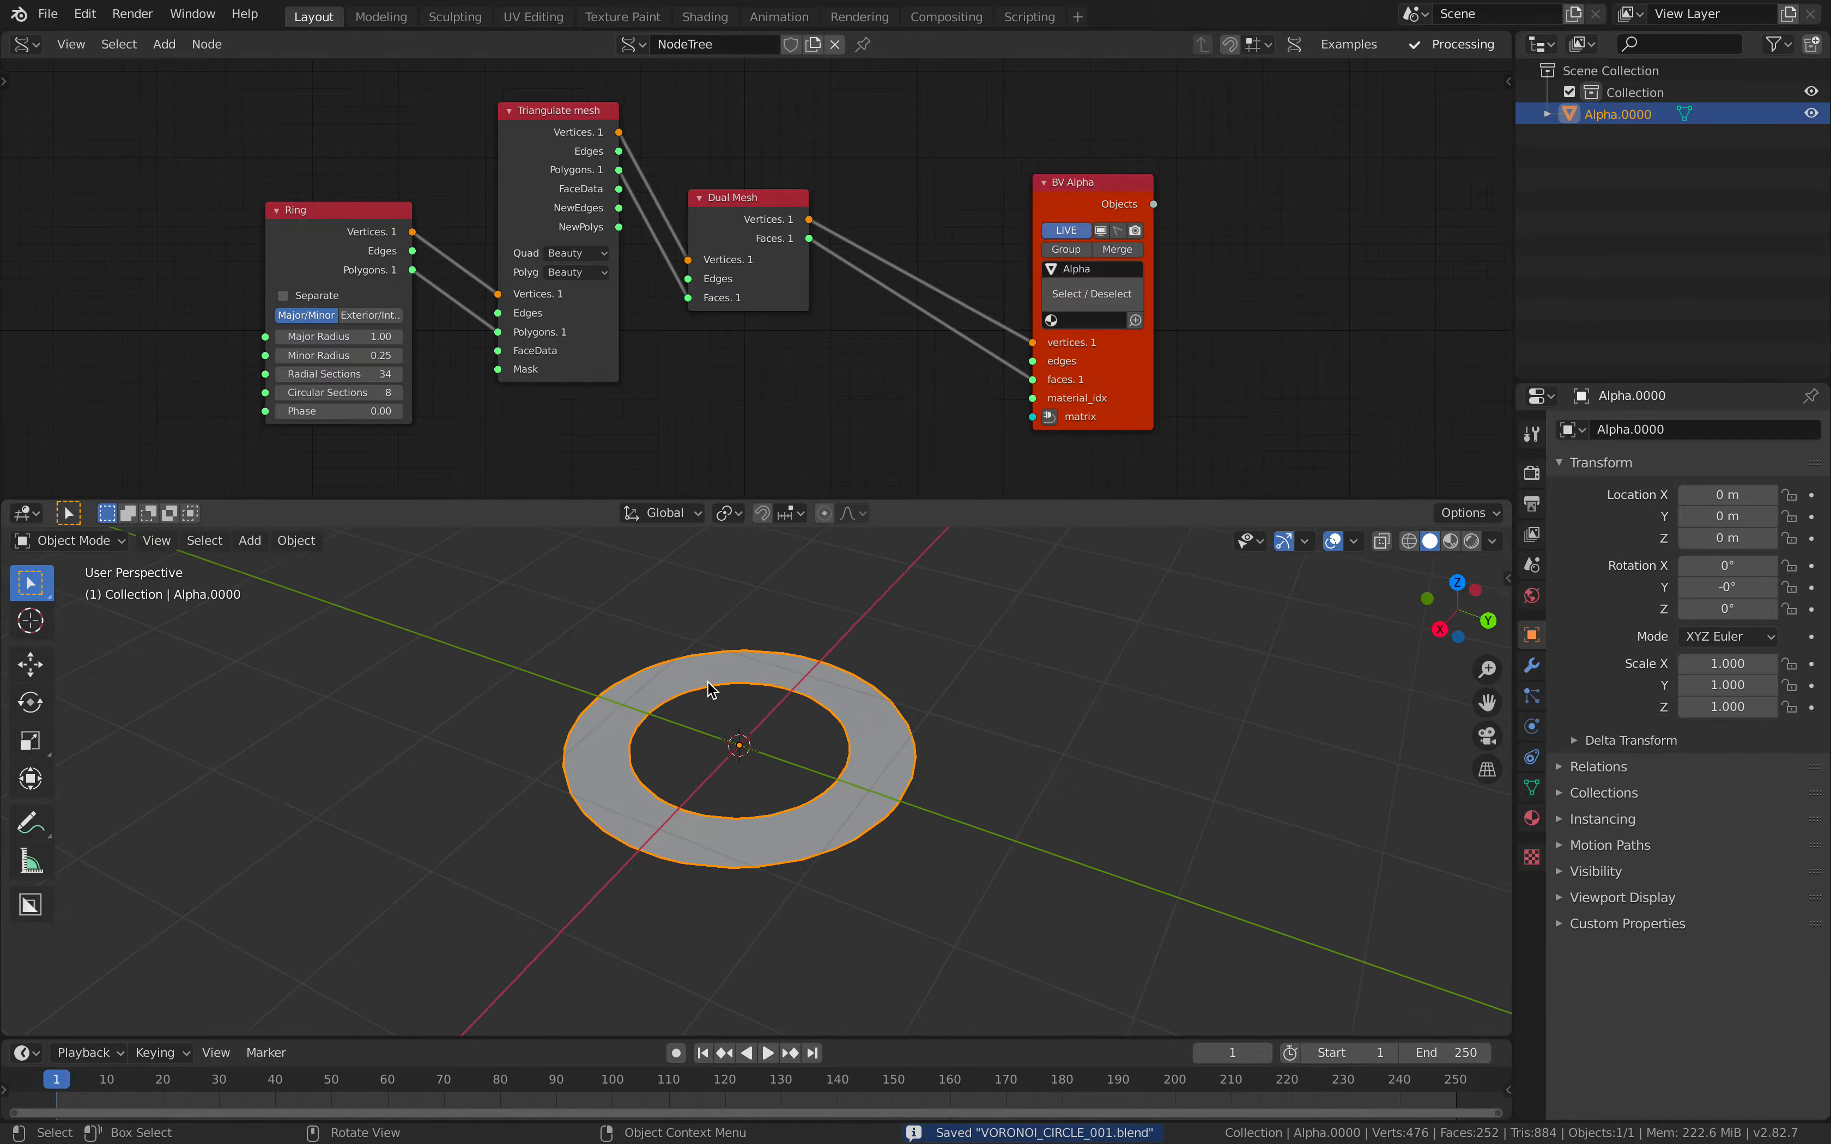
- Add an Extrude Edges Mk2 node on the vertices link between Dual Mesh and the viewer
key("alt+space")
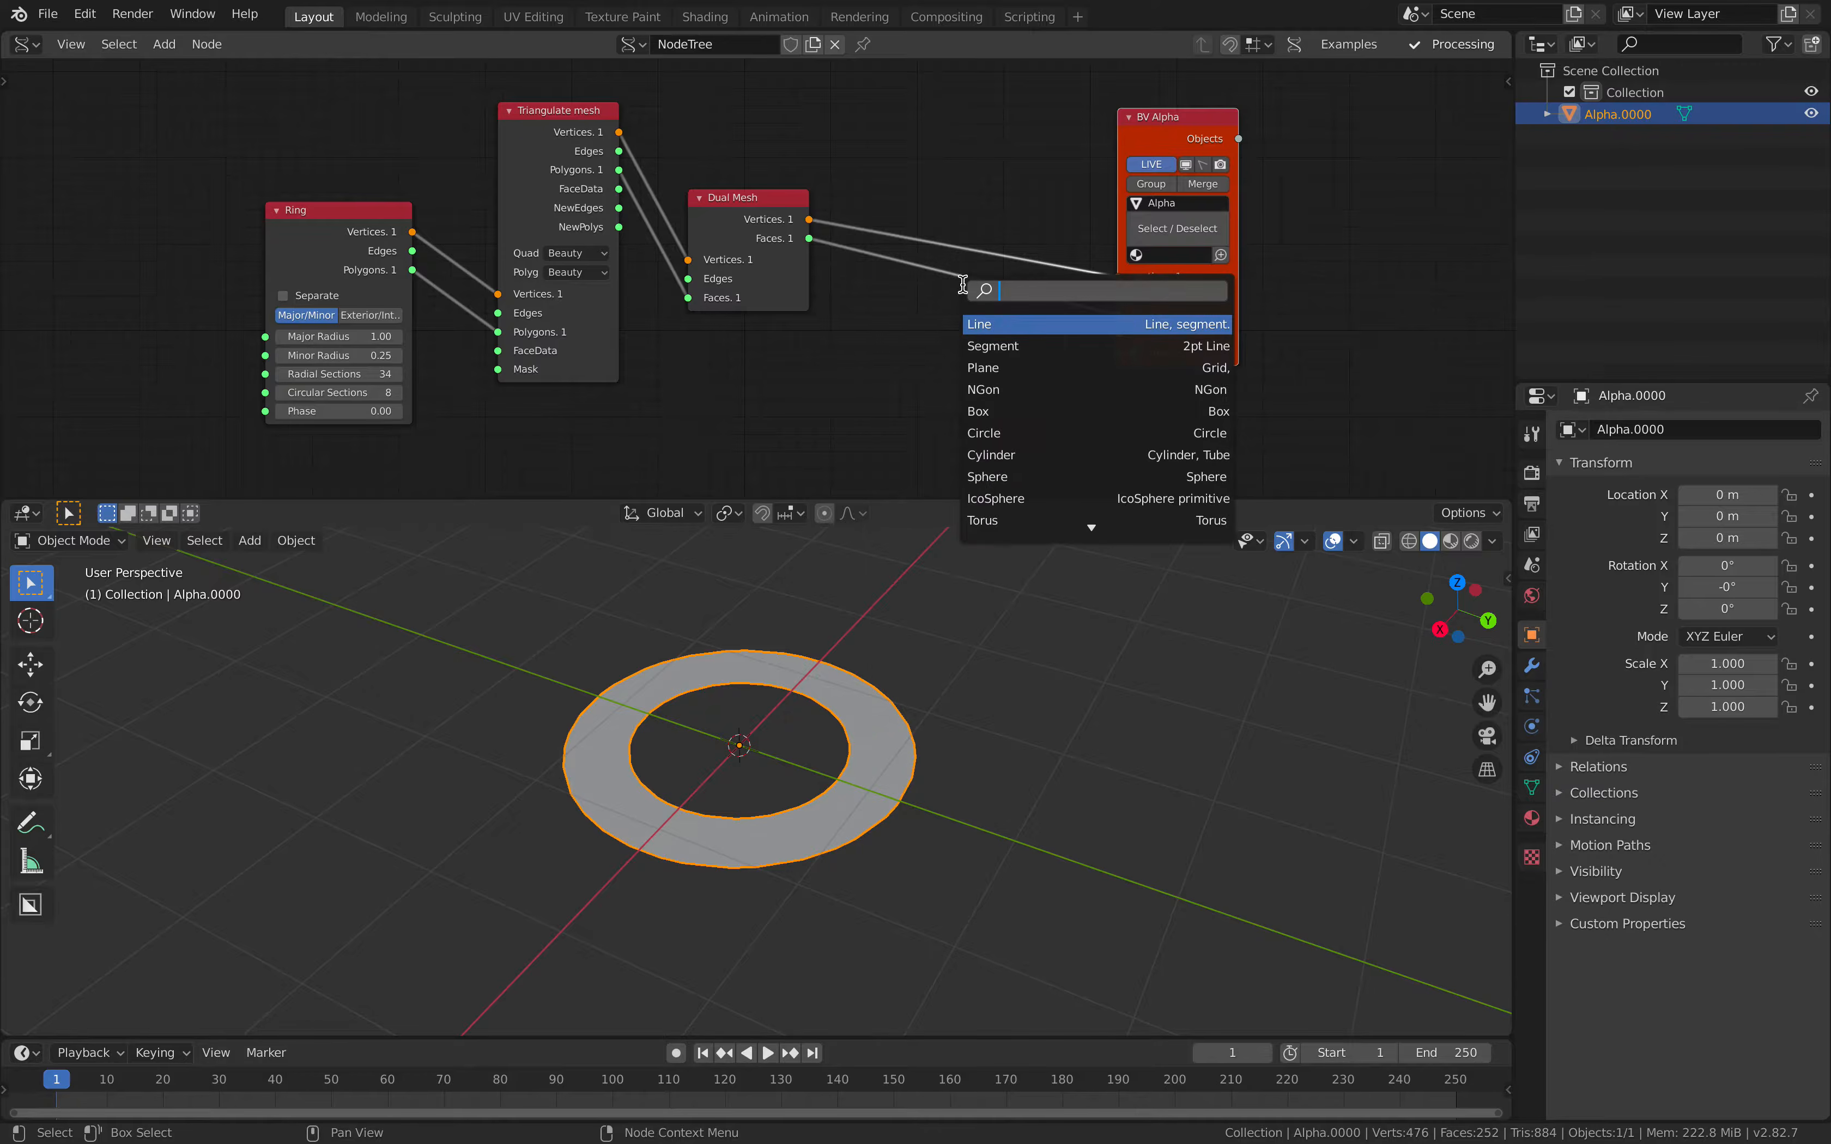
type("edge e")
type("extry")
key("BackSpace")
key("BackSpace")
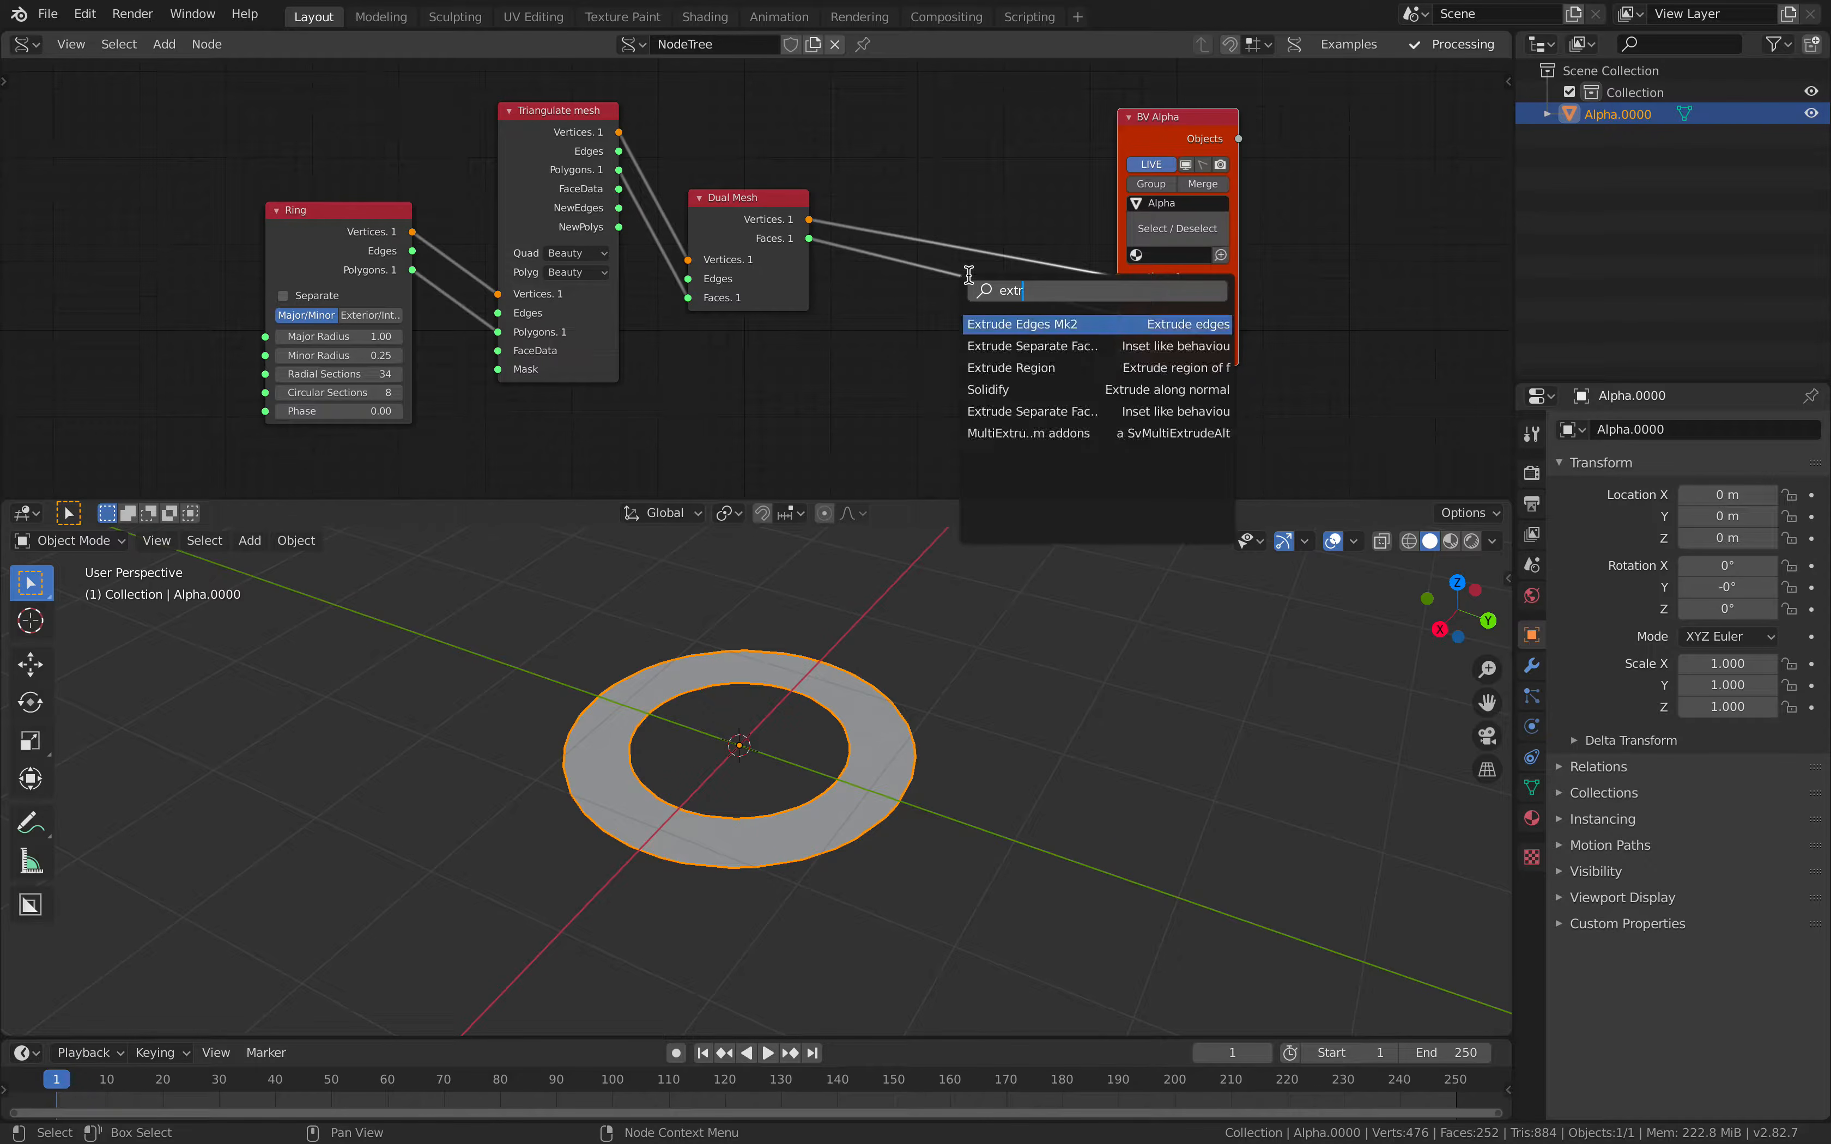
key("Return")
left_click(863, 144)
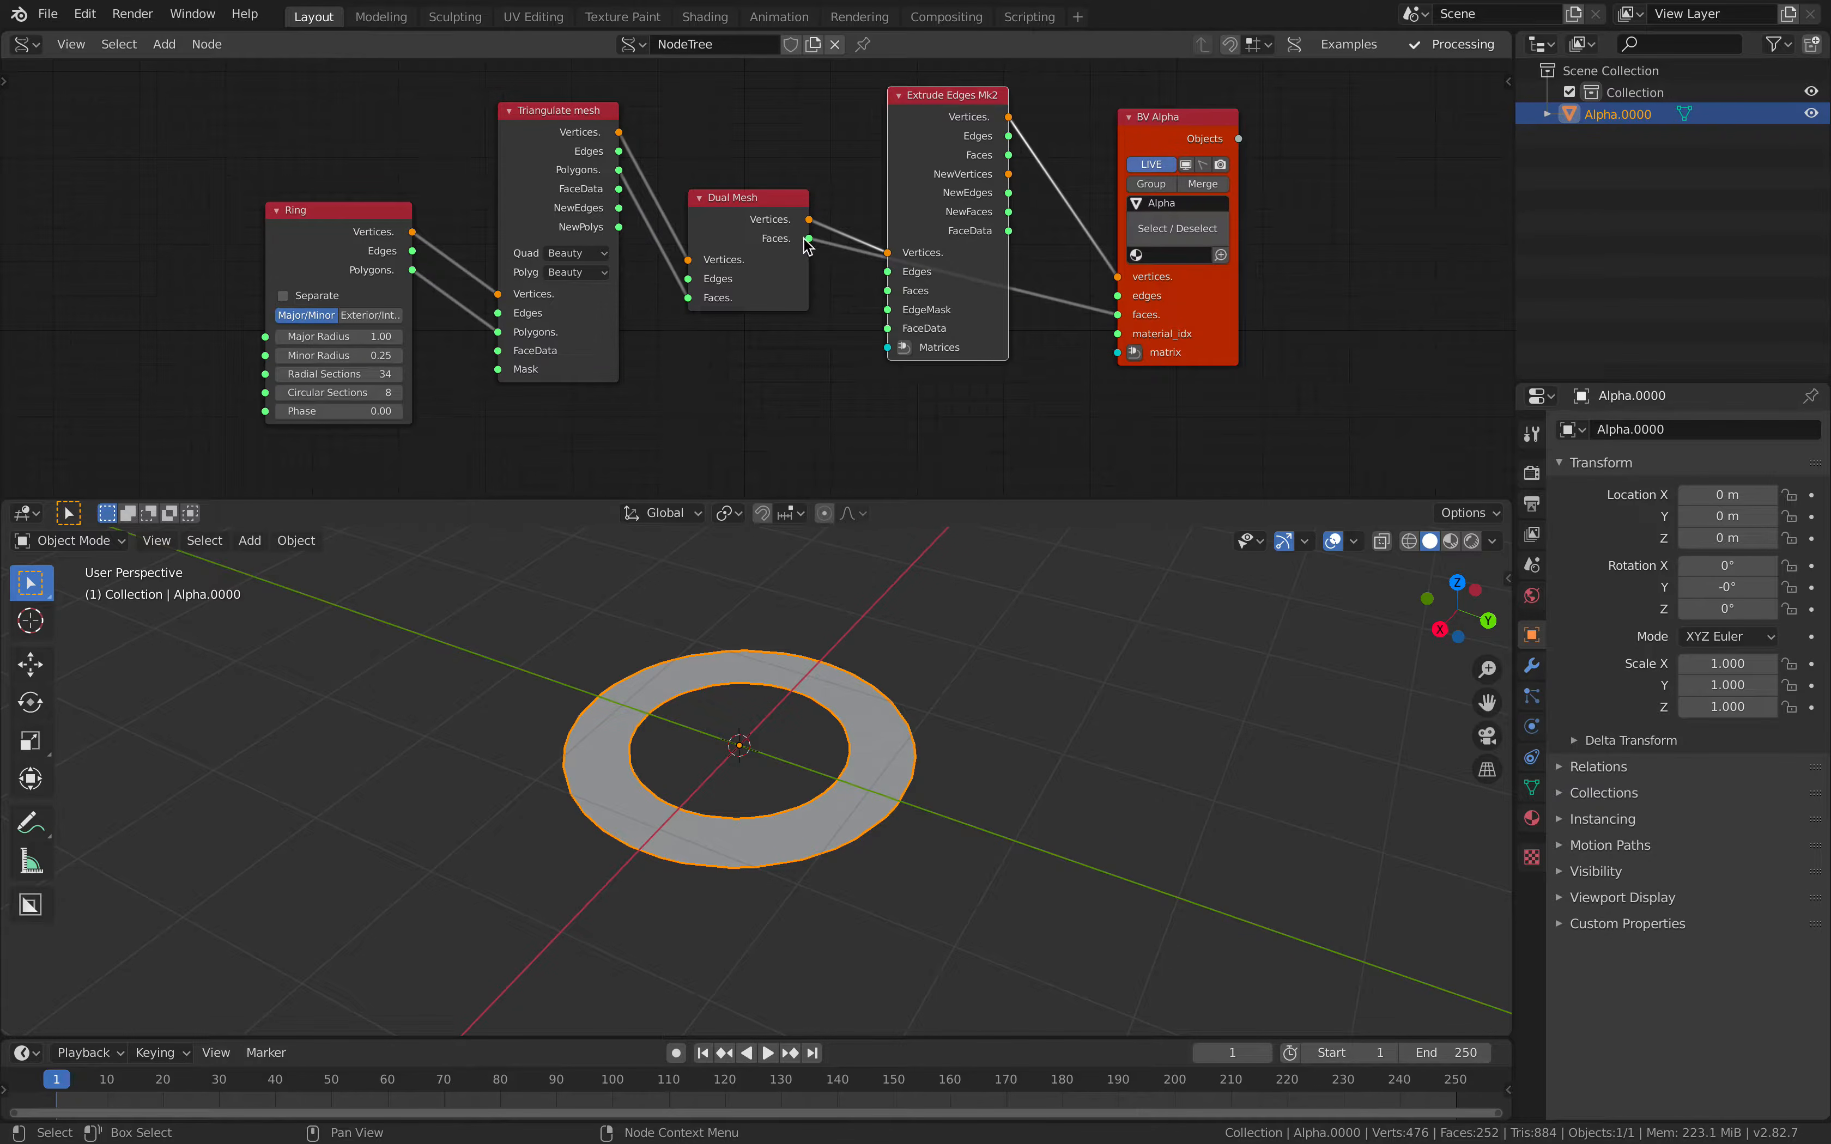
- Link Dual Mesh faces into Extrude Edges Mk2 and its faces output to the viewer's faces, tidy the nodes, and save the file
left_click_drag(772, 218, 760, 267)
left_click_drag(919, 242, 917, 145)
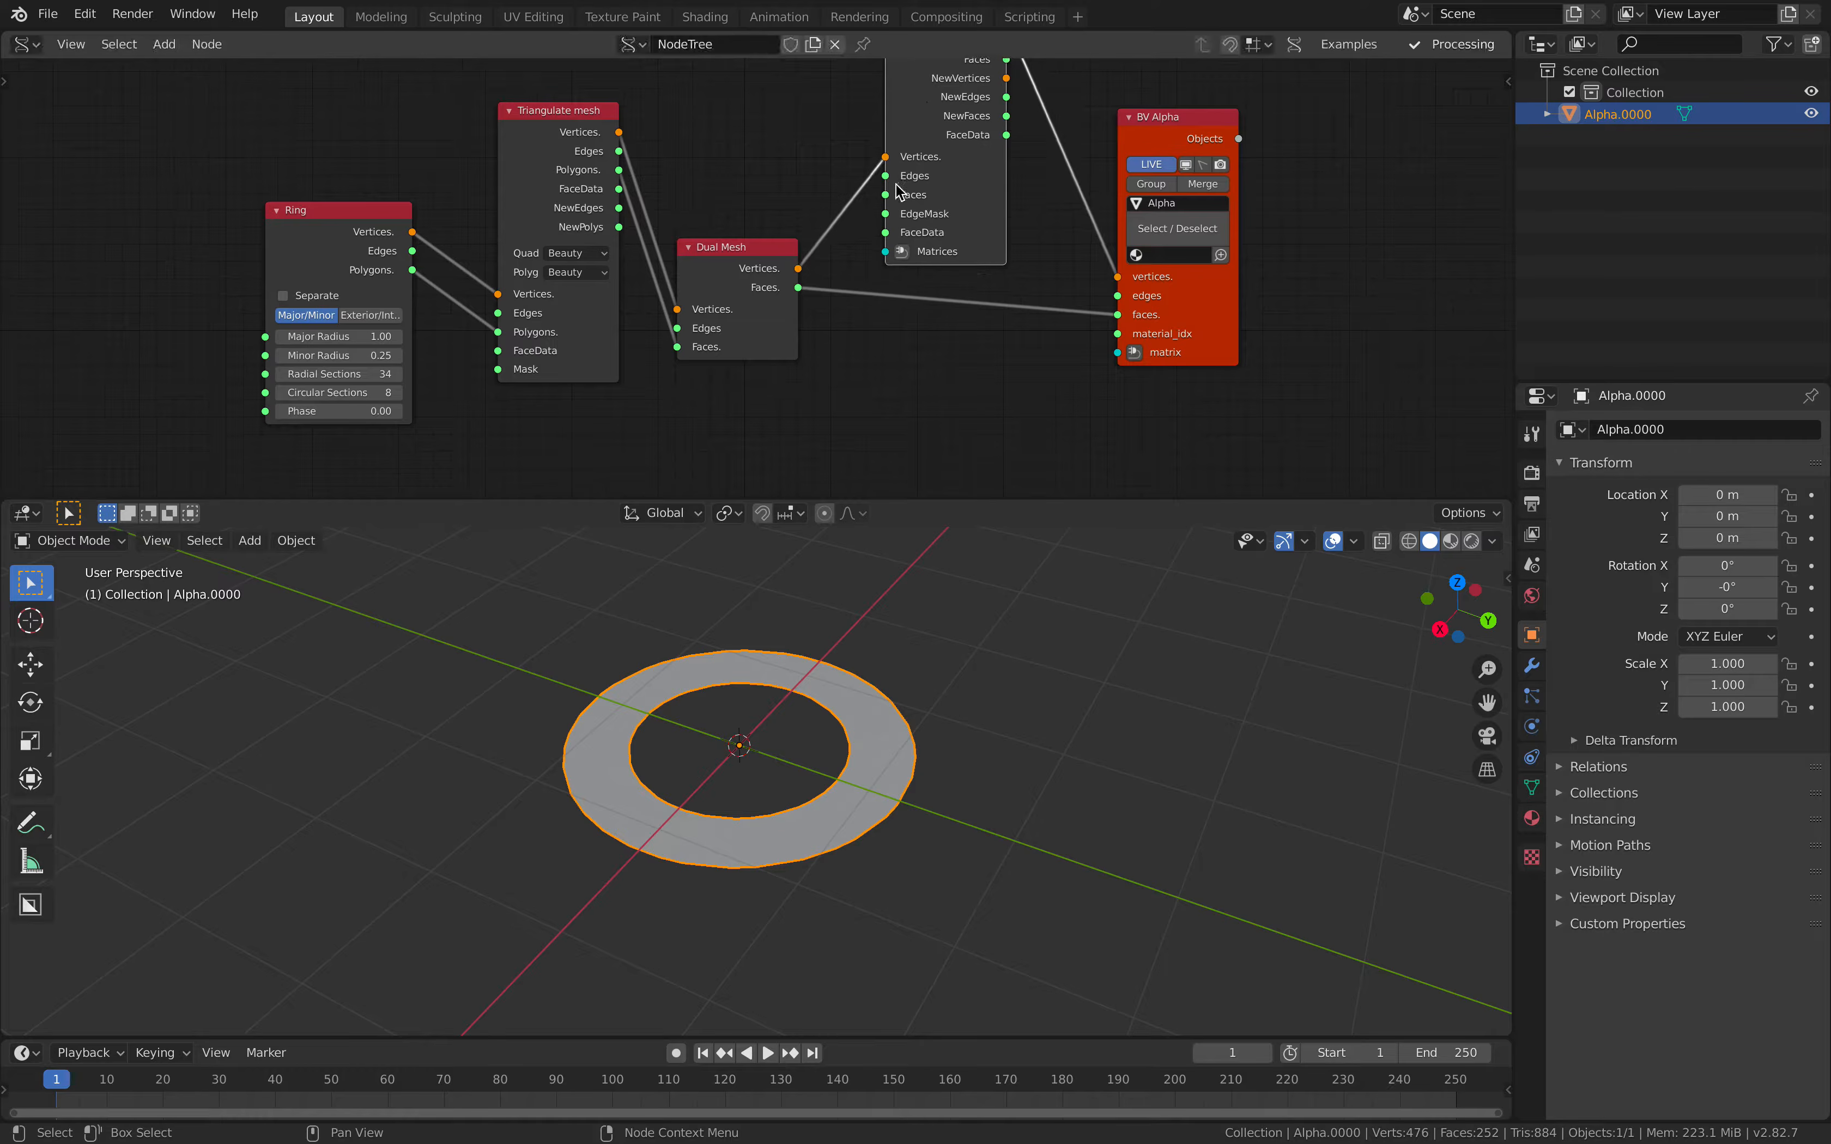
left_click_drag(800, 285, 799, 288)
middle_click_drag(950, 113, 890, 209)
left_click_drag(896, 170, 1053, 408)
left_click_drag(884, 256, 936, 333)
left_click_drag(1168, 399, 1177, 336)
middle_click_drag(1133, 355, 1177, 309)
key("ctrl+s")
middle_click_drag(921, 601, 876, 694)
middle_click_drag(880, 774, 880, 777)
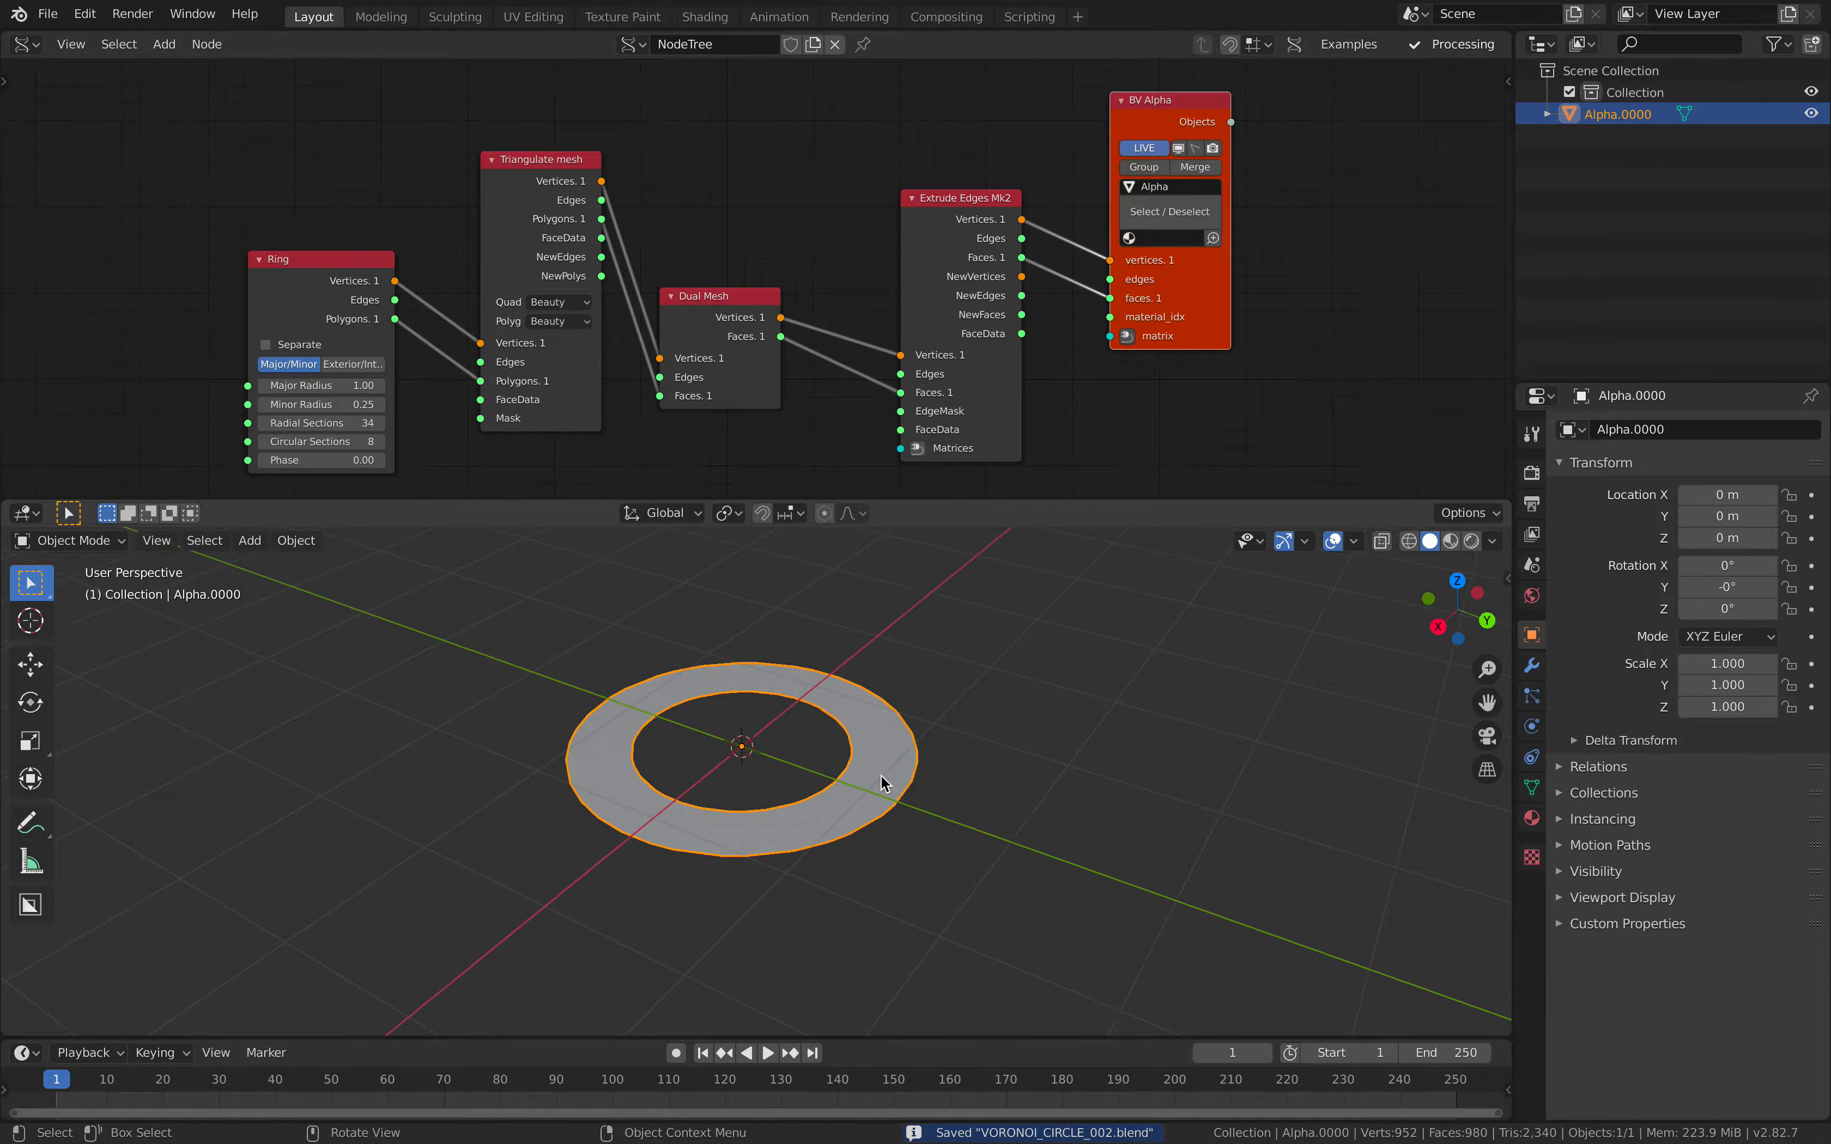
- Link Triangulate mesh edges to Dual Mesh edges, feed the viewer Extrude Edges Mk2 edges instead of faces, and save the file
left_click_drag(946, 304, 943, 300)
left_click_drag(718, 309, 723, 281)
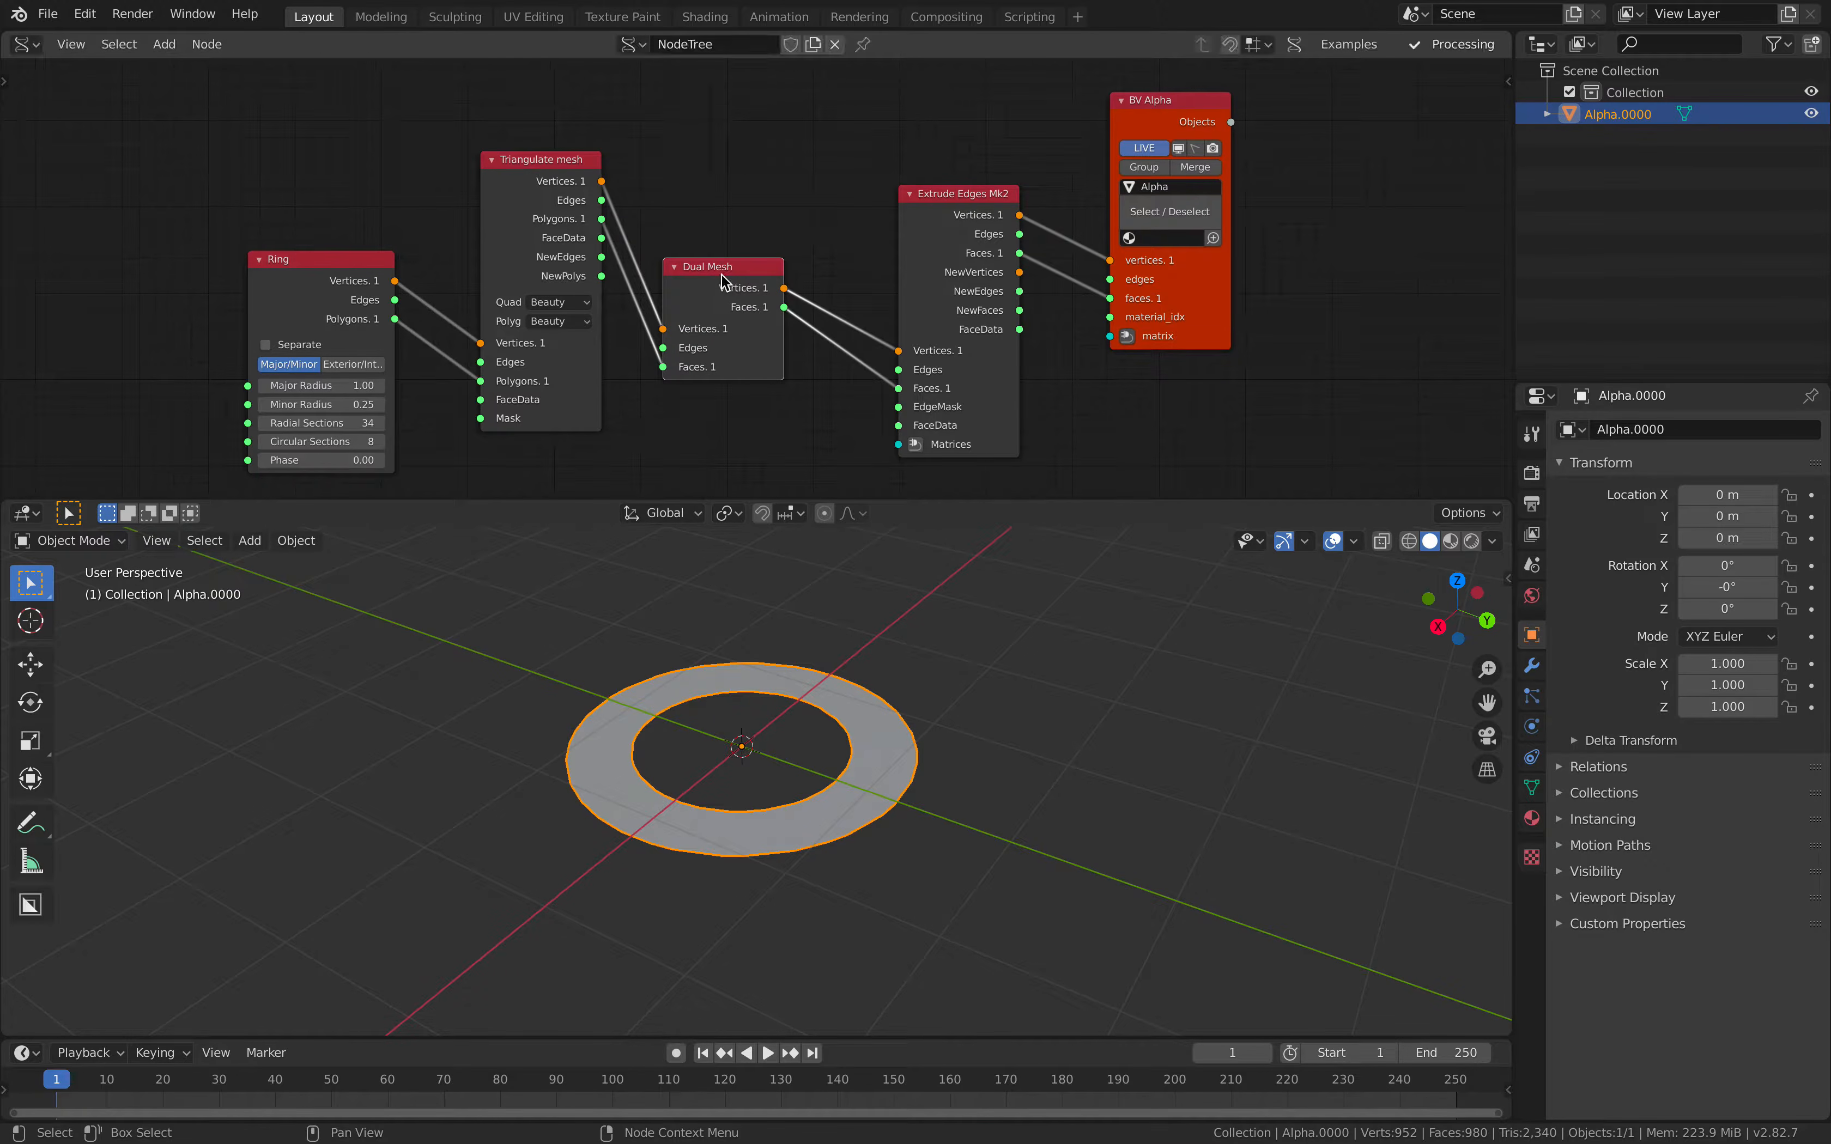
left_click_drag(599, 200, 722, 297)
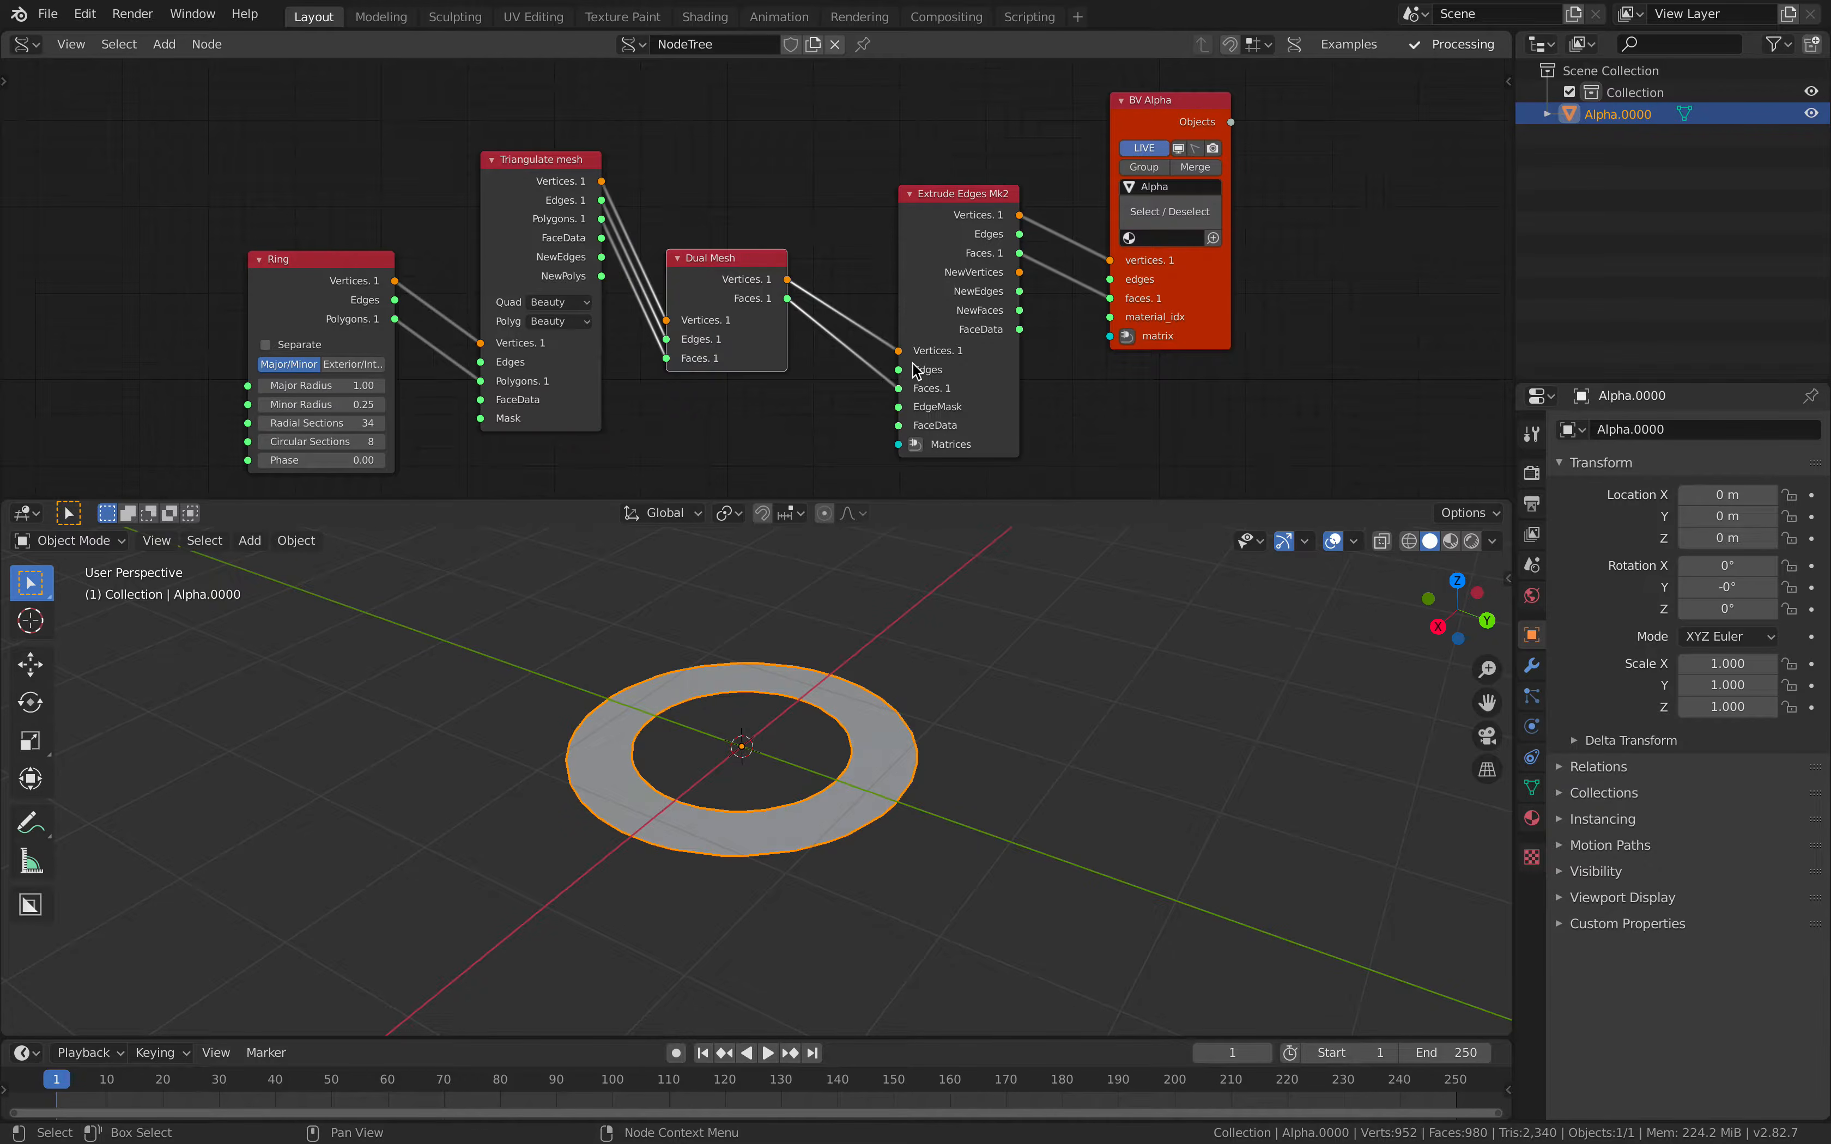
left_click_drag(1021, 234, 1000, 500)
middle_click_drag(845, 711, 908, 740)
scroll(844, 798, "up", 1)
left_click(861, 802)
left_click(897, 728)
scroll(889, 715, "up", 1)
key("ctrl+s")
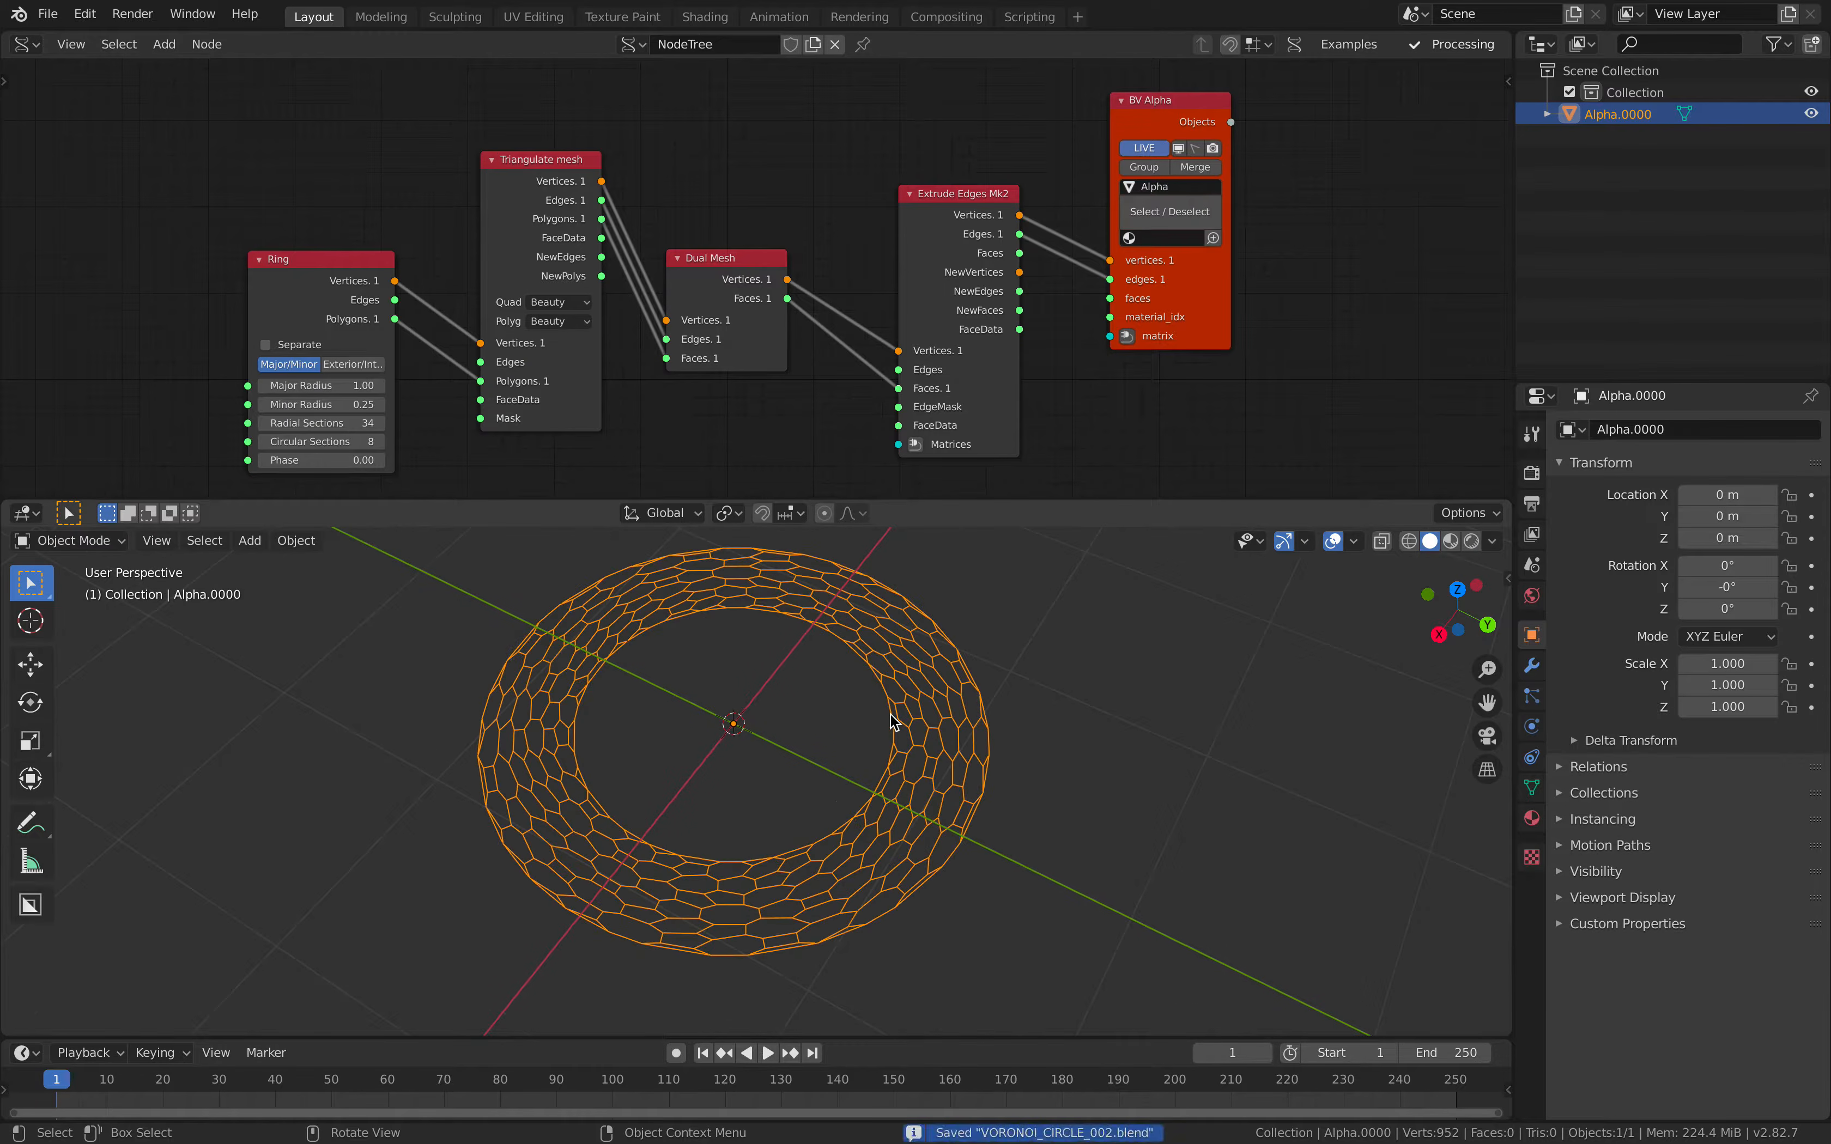
- Try a Solidify modifier in Complex mode with 0.084 m thickness on the ring wireframe, and remove it
left_click(1531, 664)
left_click(1627, 431)
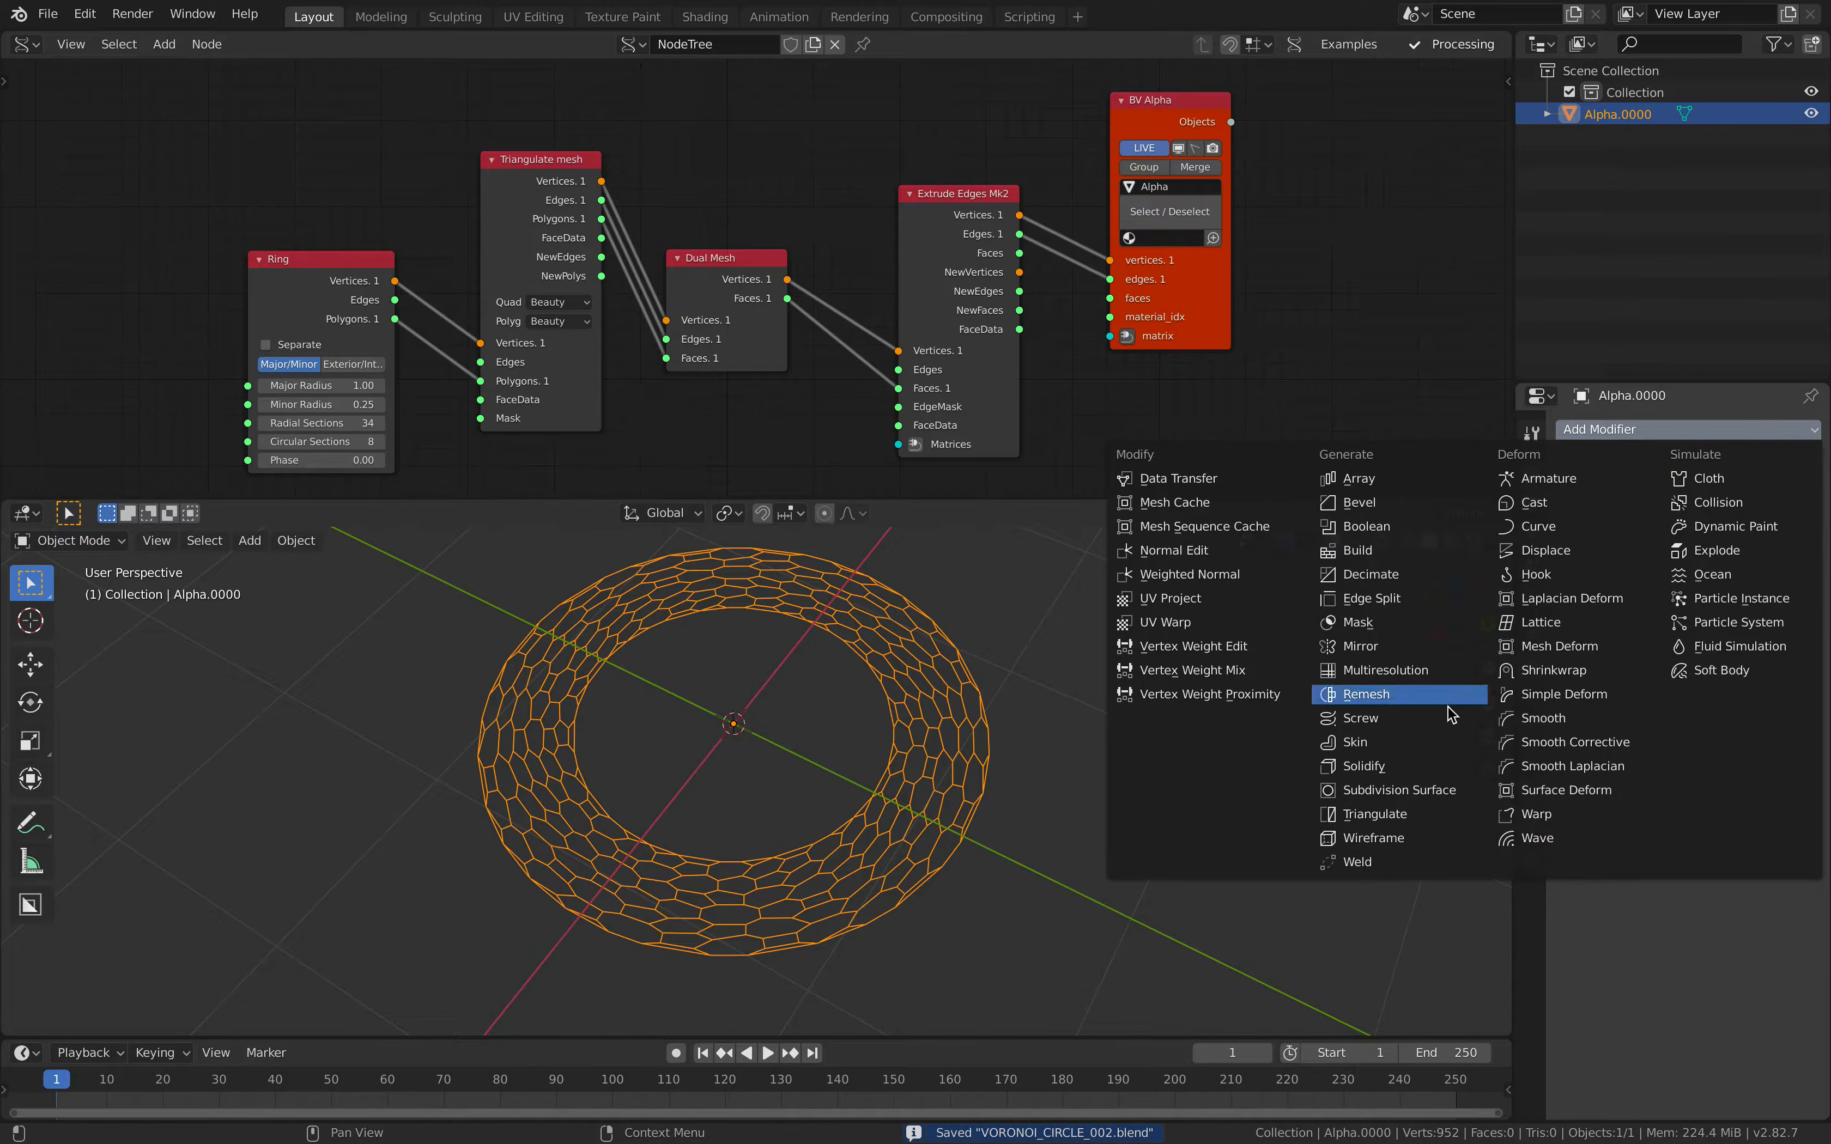
left_click(1433, 771)
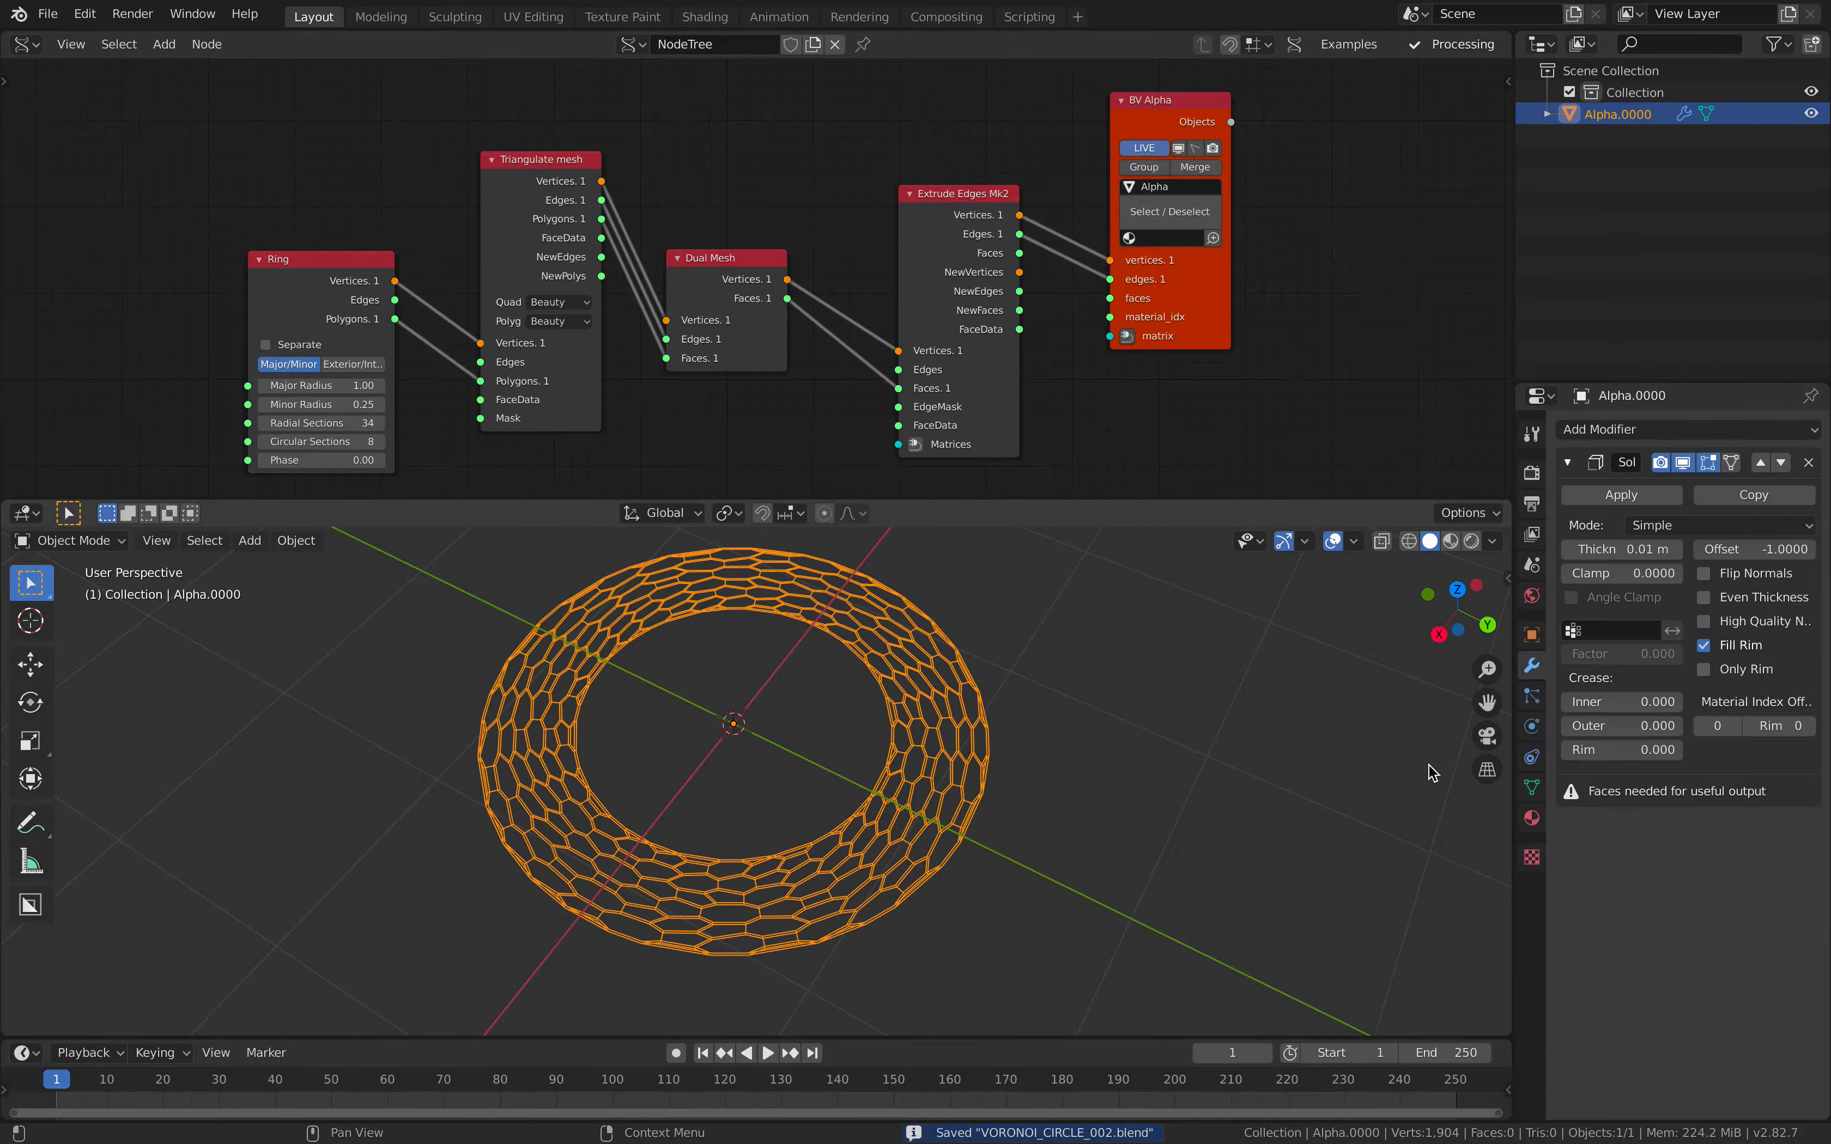
left_click(1675, 526)
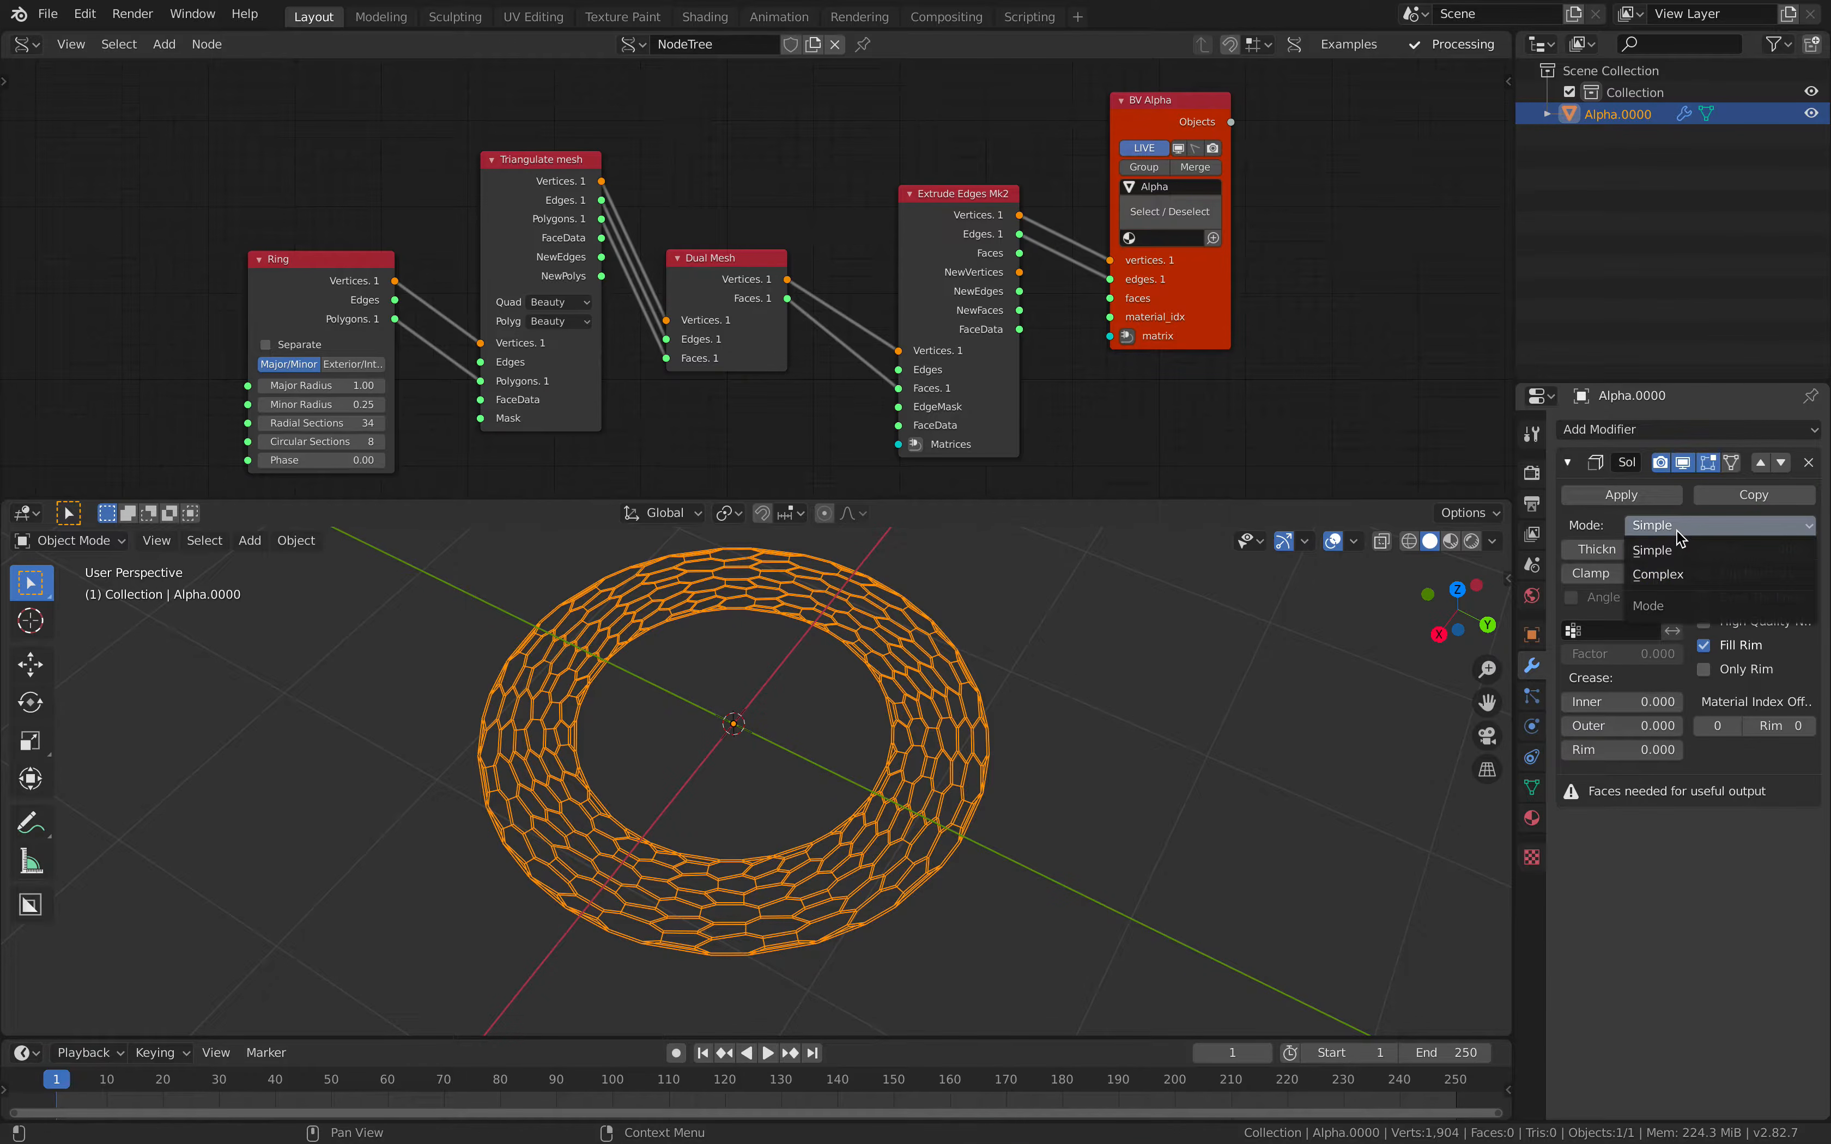
left_click(1674, 574)
left_click_drag(1622, 598, 1627, 597)
left_click_drag(1186, 316, 1256, 290)
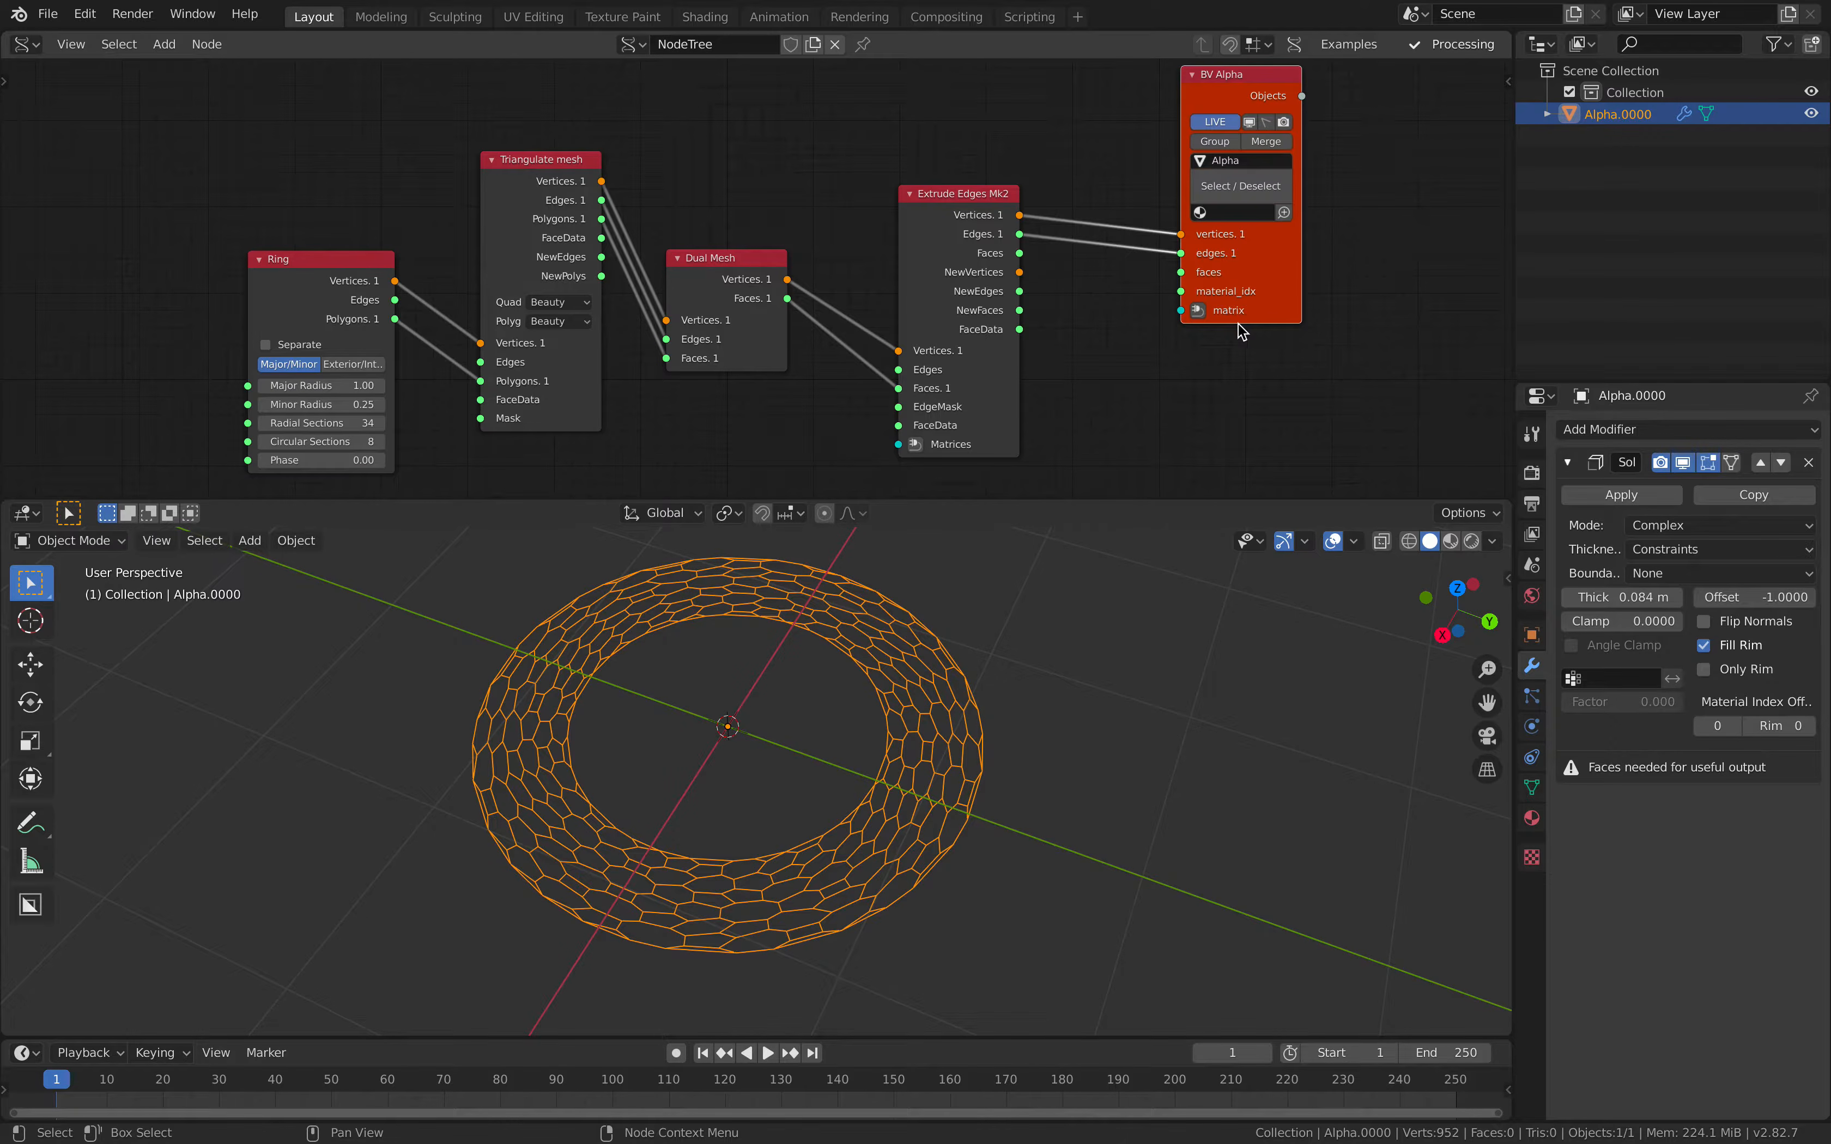
left_click(1809, 463)
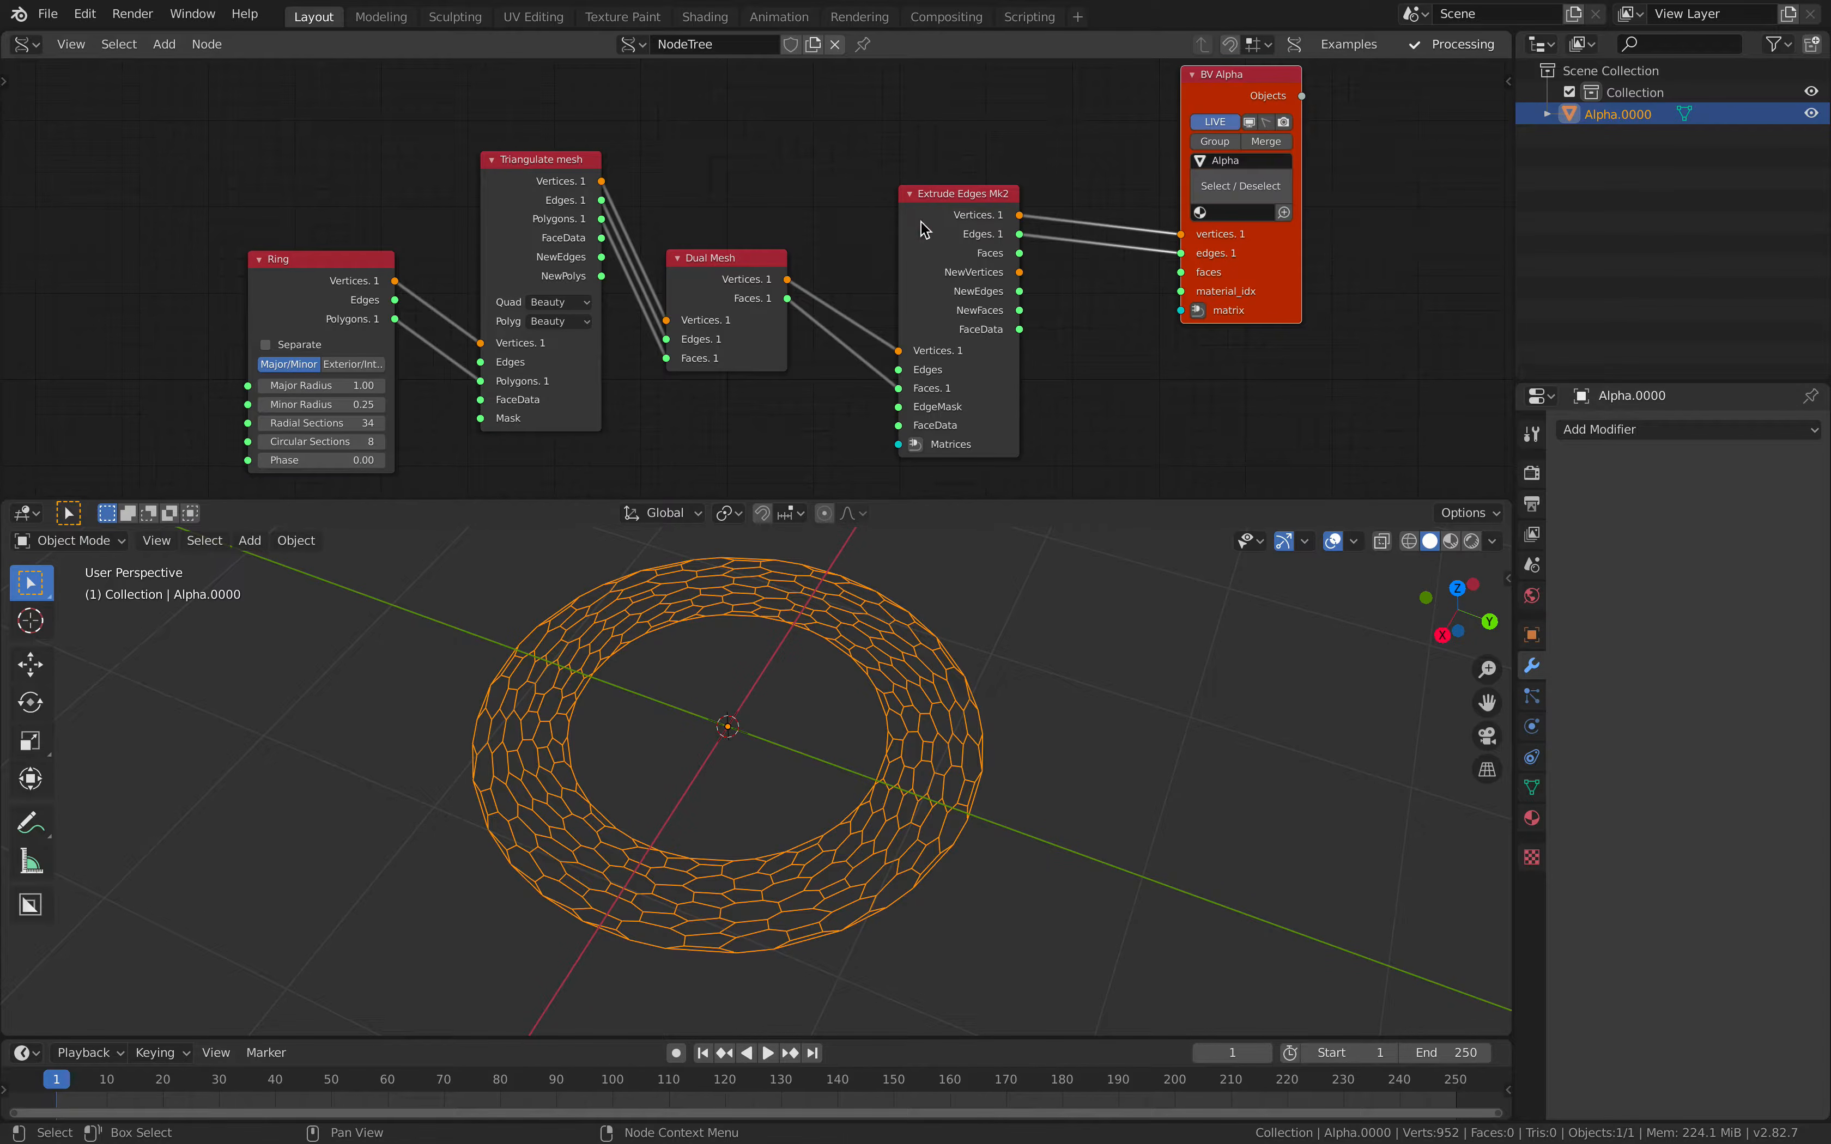
- Reposition the Extrude Edges Mk2 and viewer nodes, and link the faces output to the viewer's faces in place of the edges
left_click_drag(921, 221, 940, 161)
left_click_drag(1244, 275, 1300, 298)
left_click_drag(1041, 195, 1236, 294)
mouse_move(1236, 277)
left_mouse_down()
mouse_move(1173, 291)
mouse_move(1261, 283)
left_mouse_up()
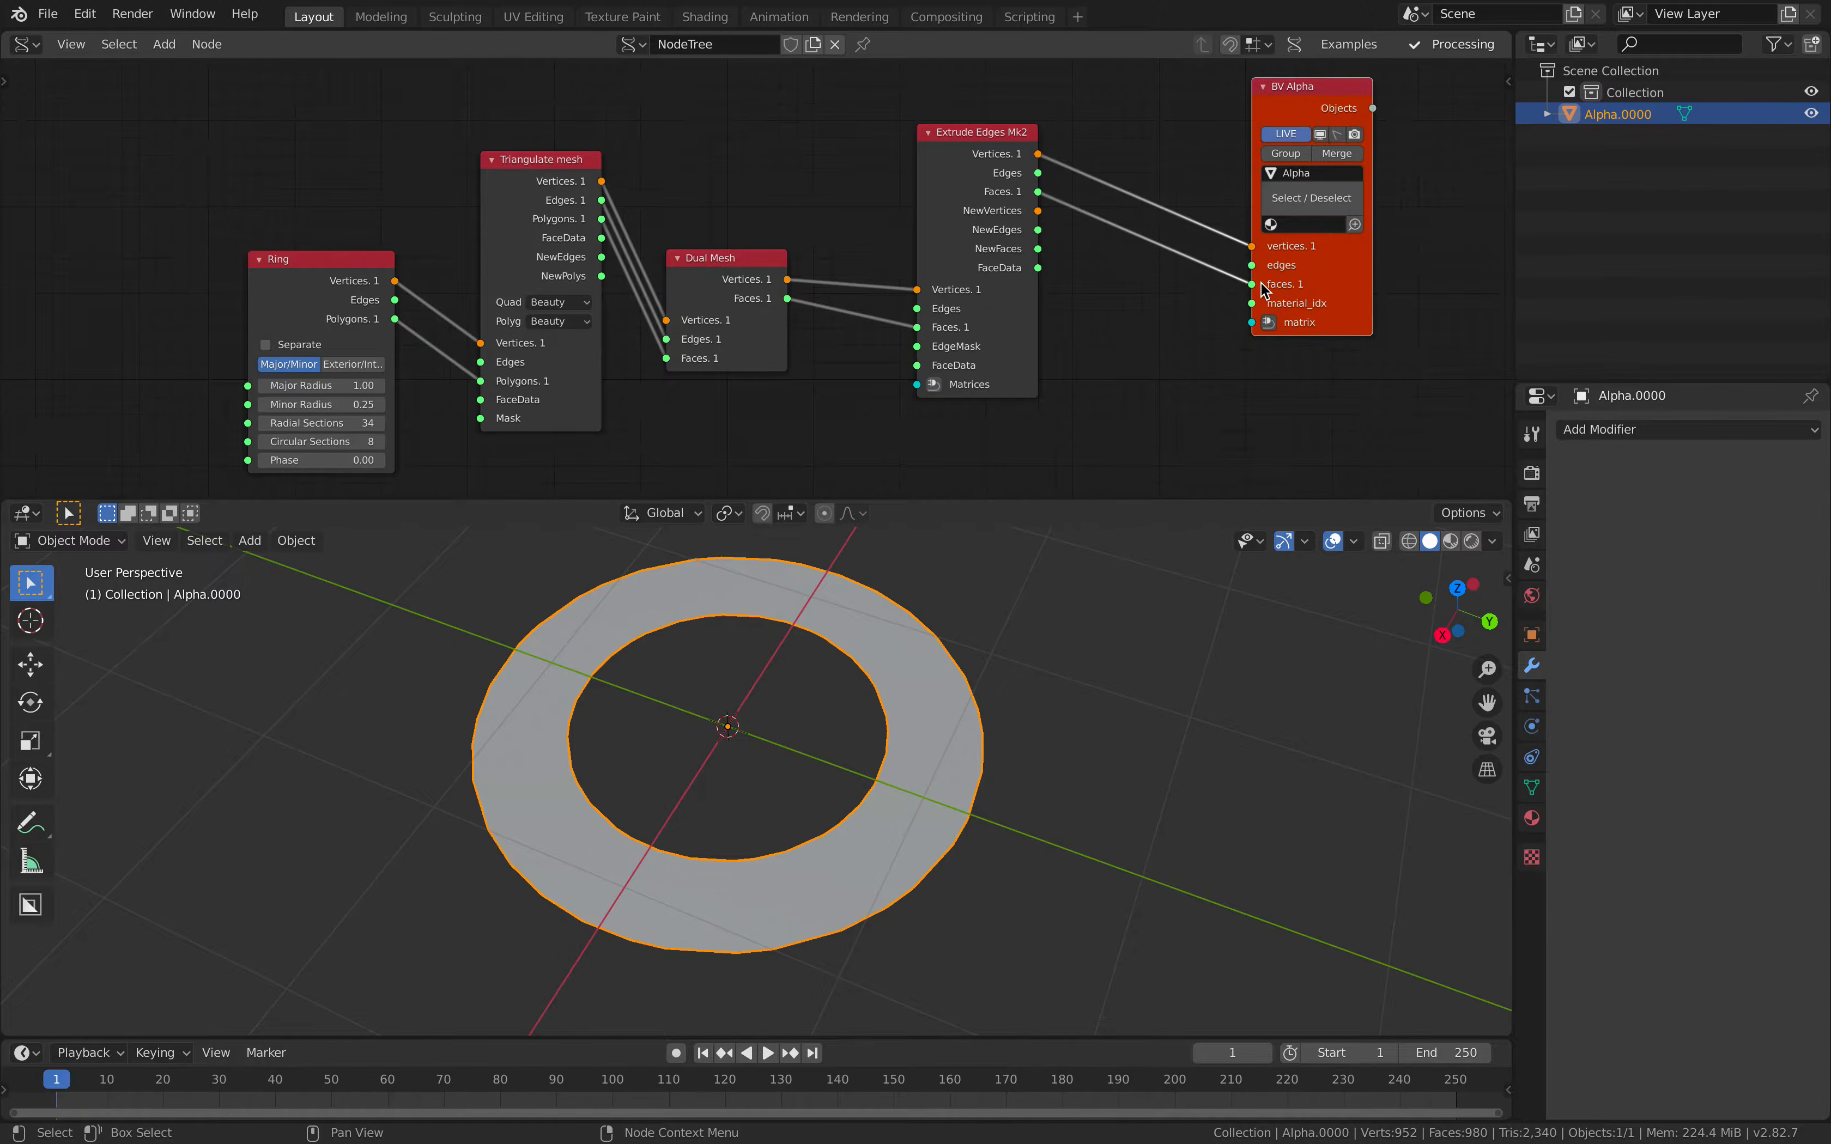
- Add a Matrix in node linked to the matrices input of Extrude Edges Mk2, and set its Z location to 0.480
left_click_drag(953, 189, 921, 202)
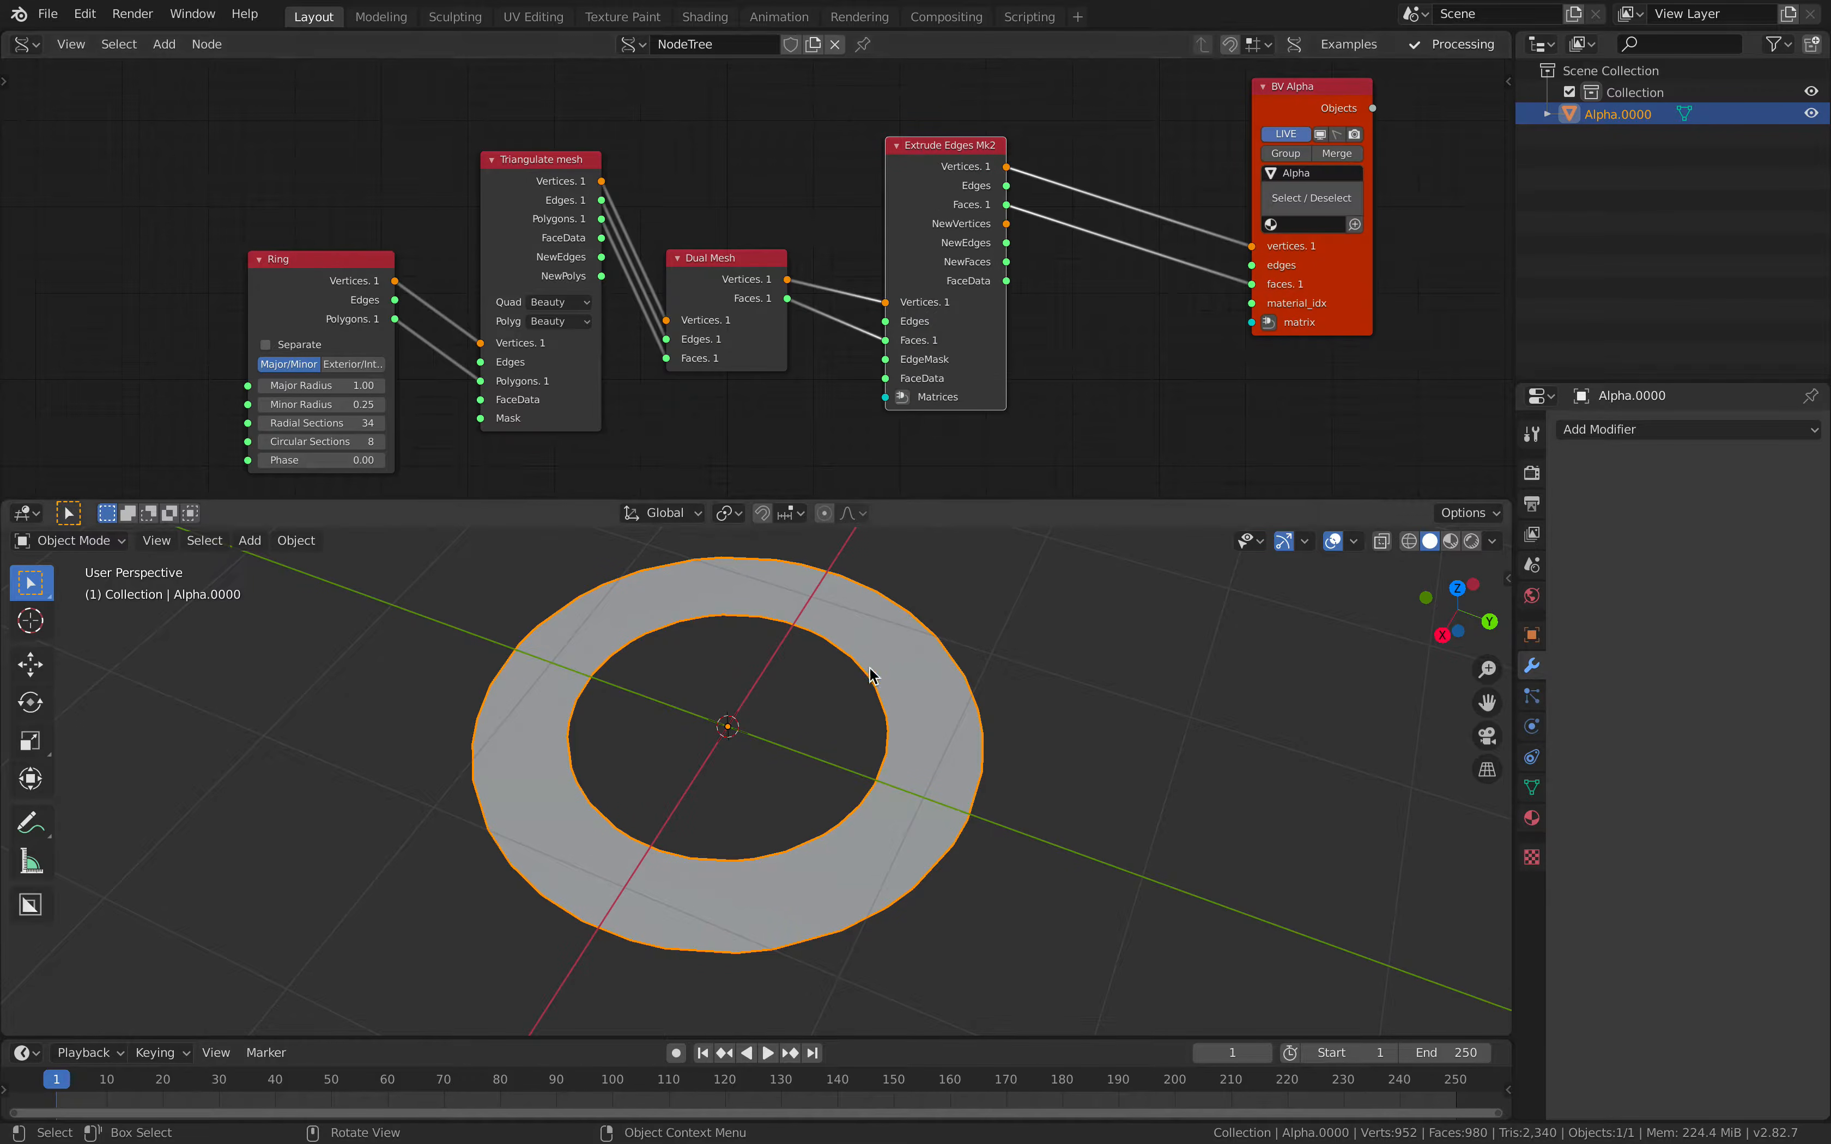
middle_click_drag(1081, 327, 1003, 347)
key("alt+space")
left_click_drag(890, 374, 976, 359)
middle_click_drag(674, 259, 703, 188)
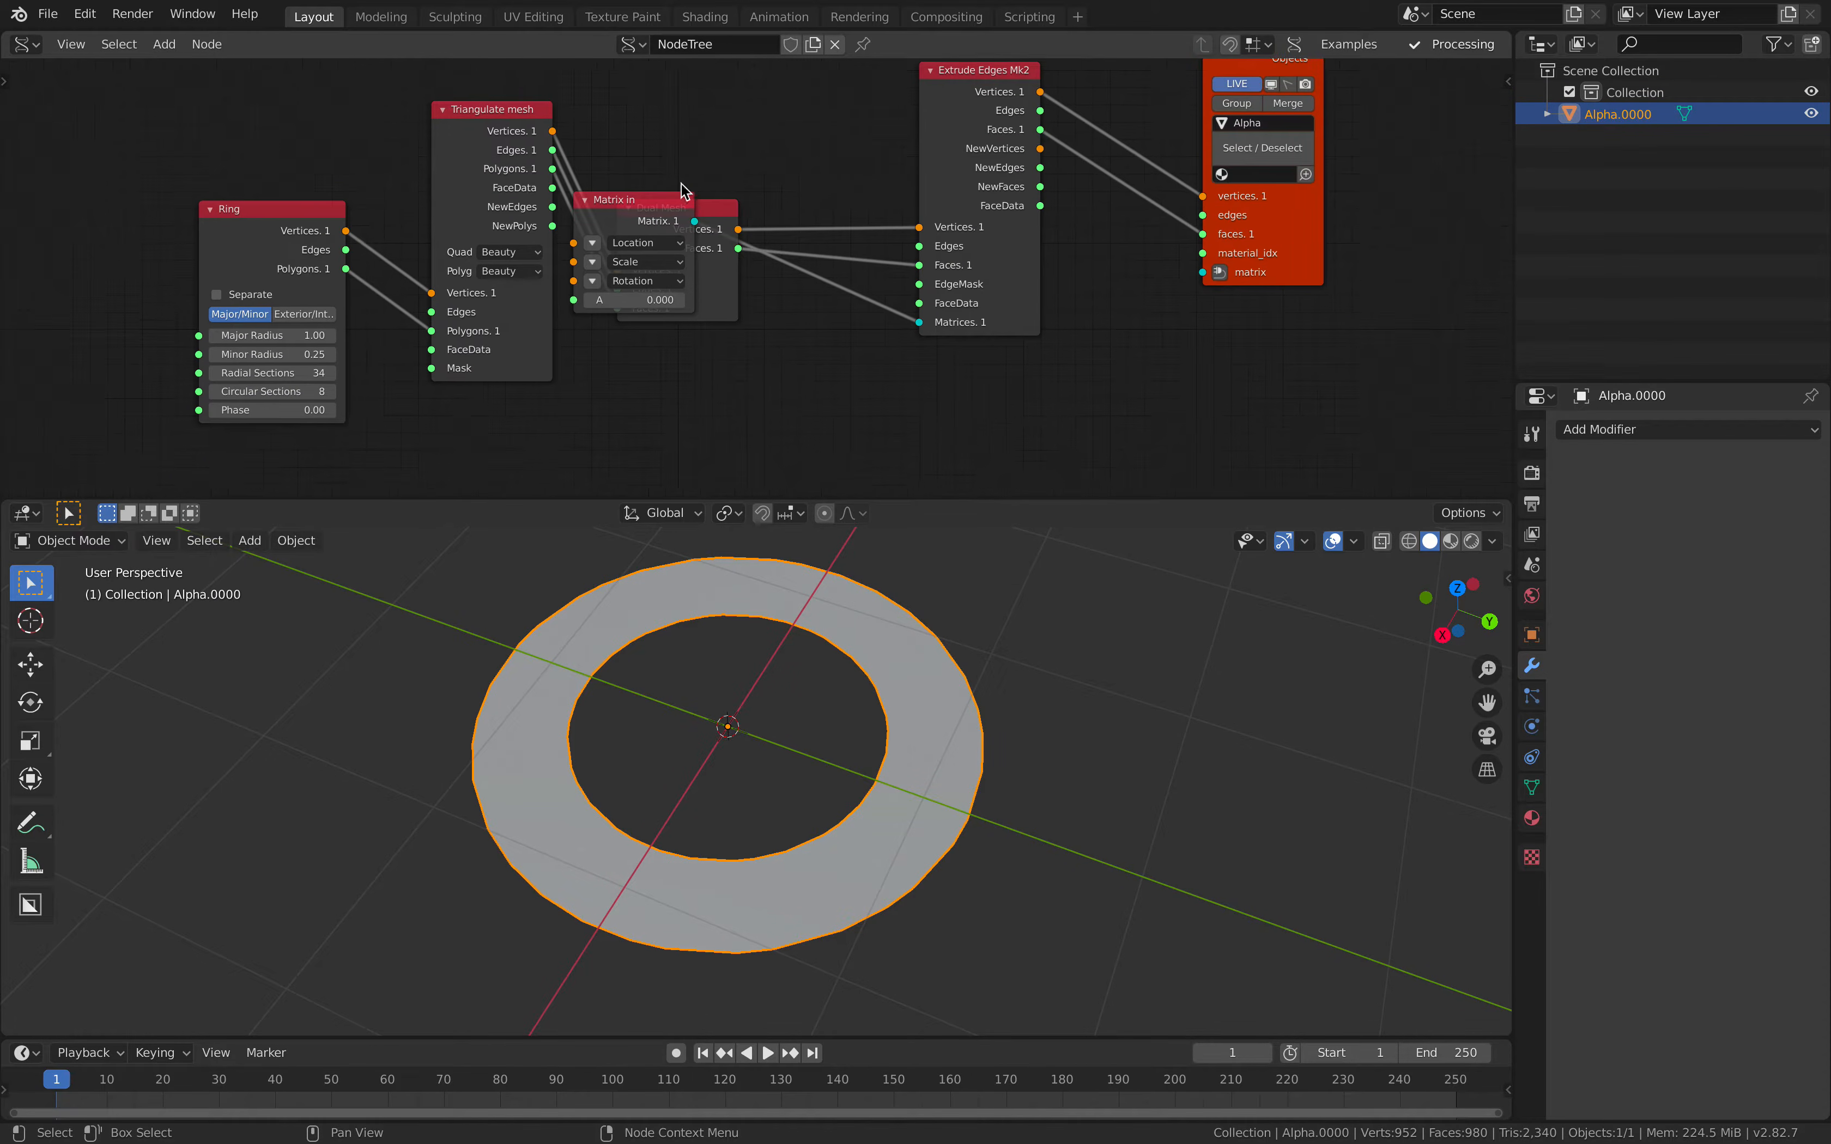
left_click_drag(660, 196, 844, 341)
left_click(777, 388)
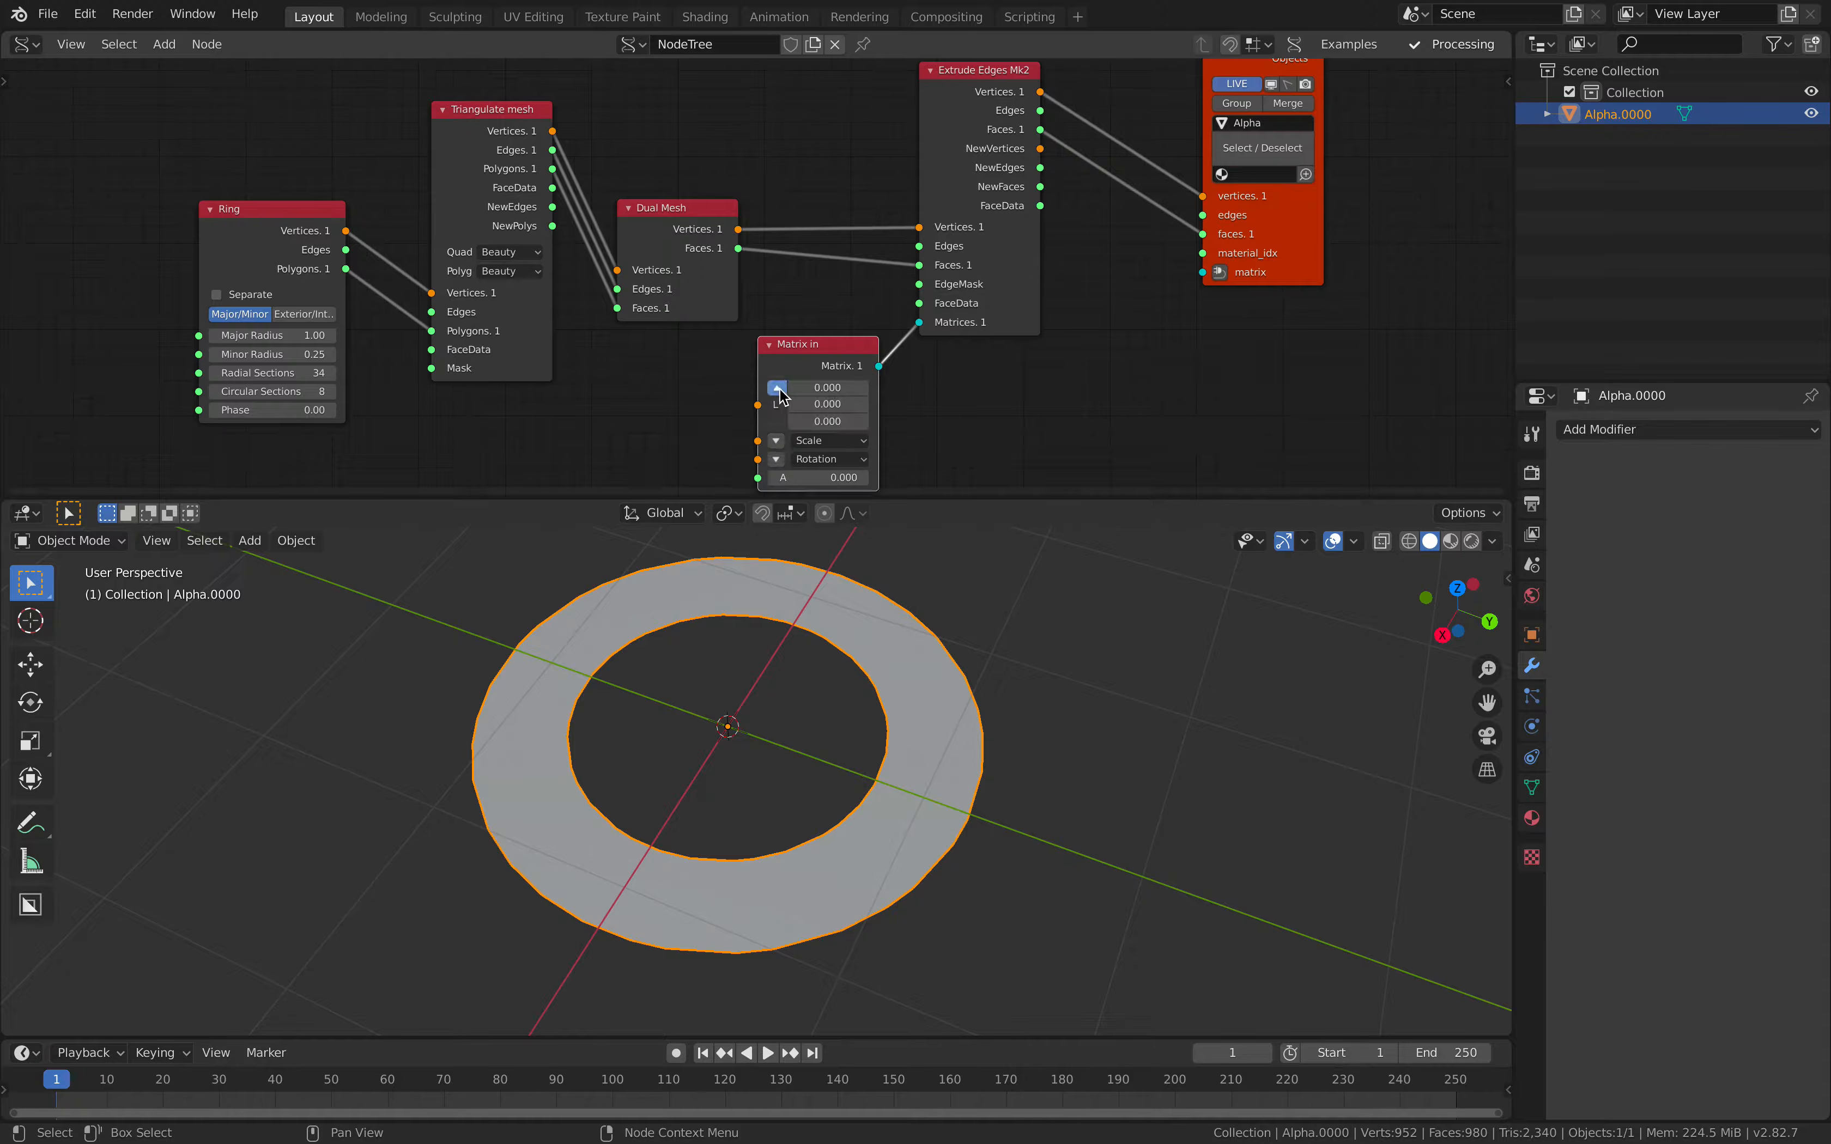
left_click_drag(828, 421, 871, 420)
- Disconnect the edges input of Dual Mesh, spread out the Dual Mesh, Extrude Edges Mk2 and Matrix in nodes, and save the file
left_click_drag(617, 290, 605, 303)
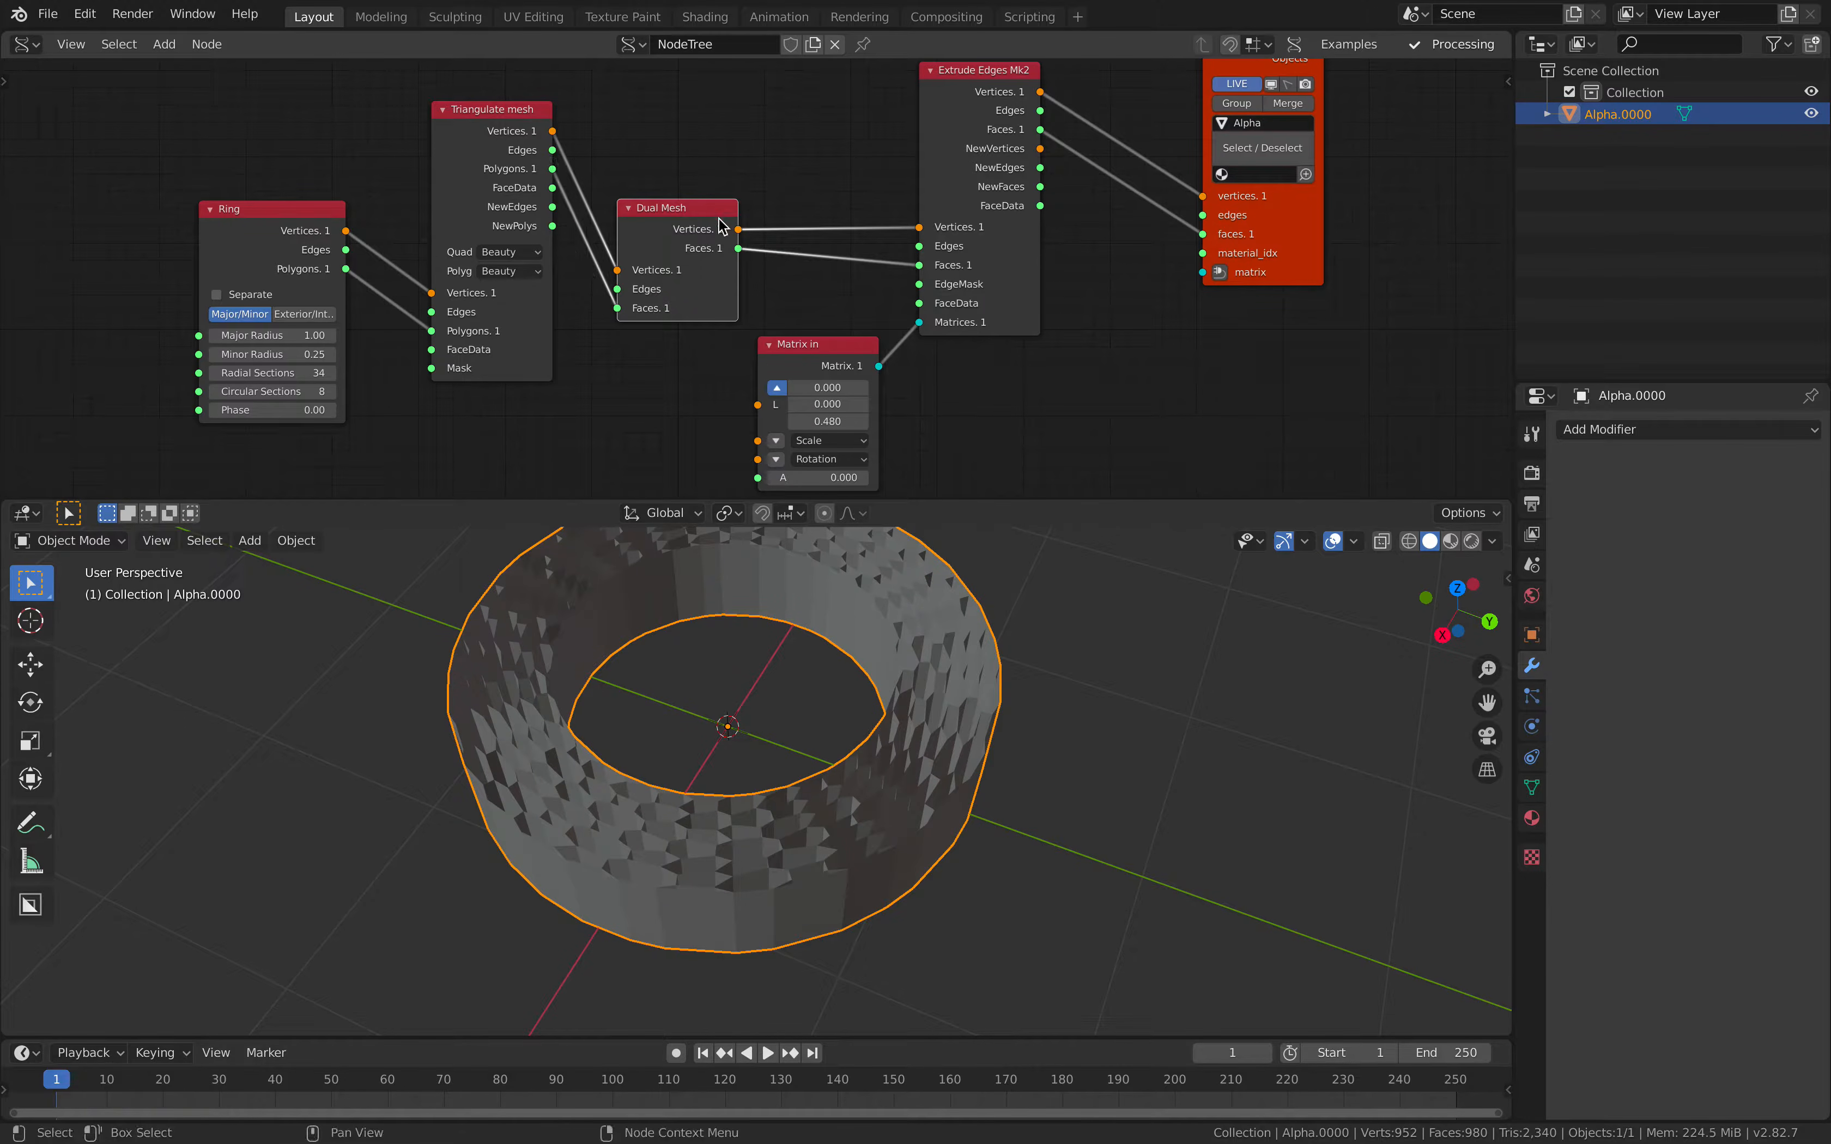
left_click_drag(720, 220, 722, 152)
left_click_drag(1009, 274, 1015, 230)
left_click_drag(828, 345, 767, 305)
middle_click_drag(855, 575, 1031, 676)
key("ctrl+s")
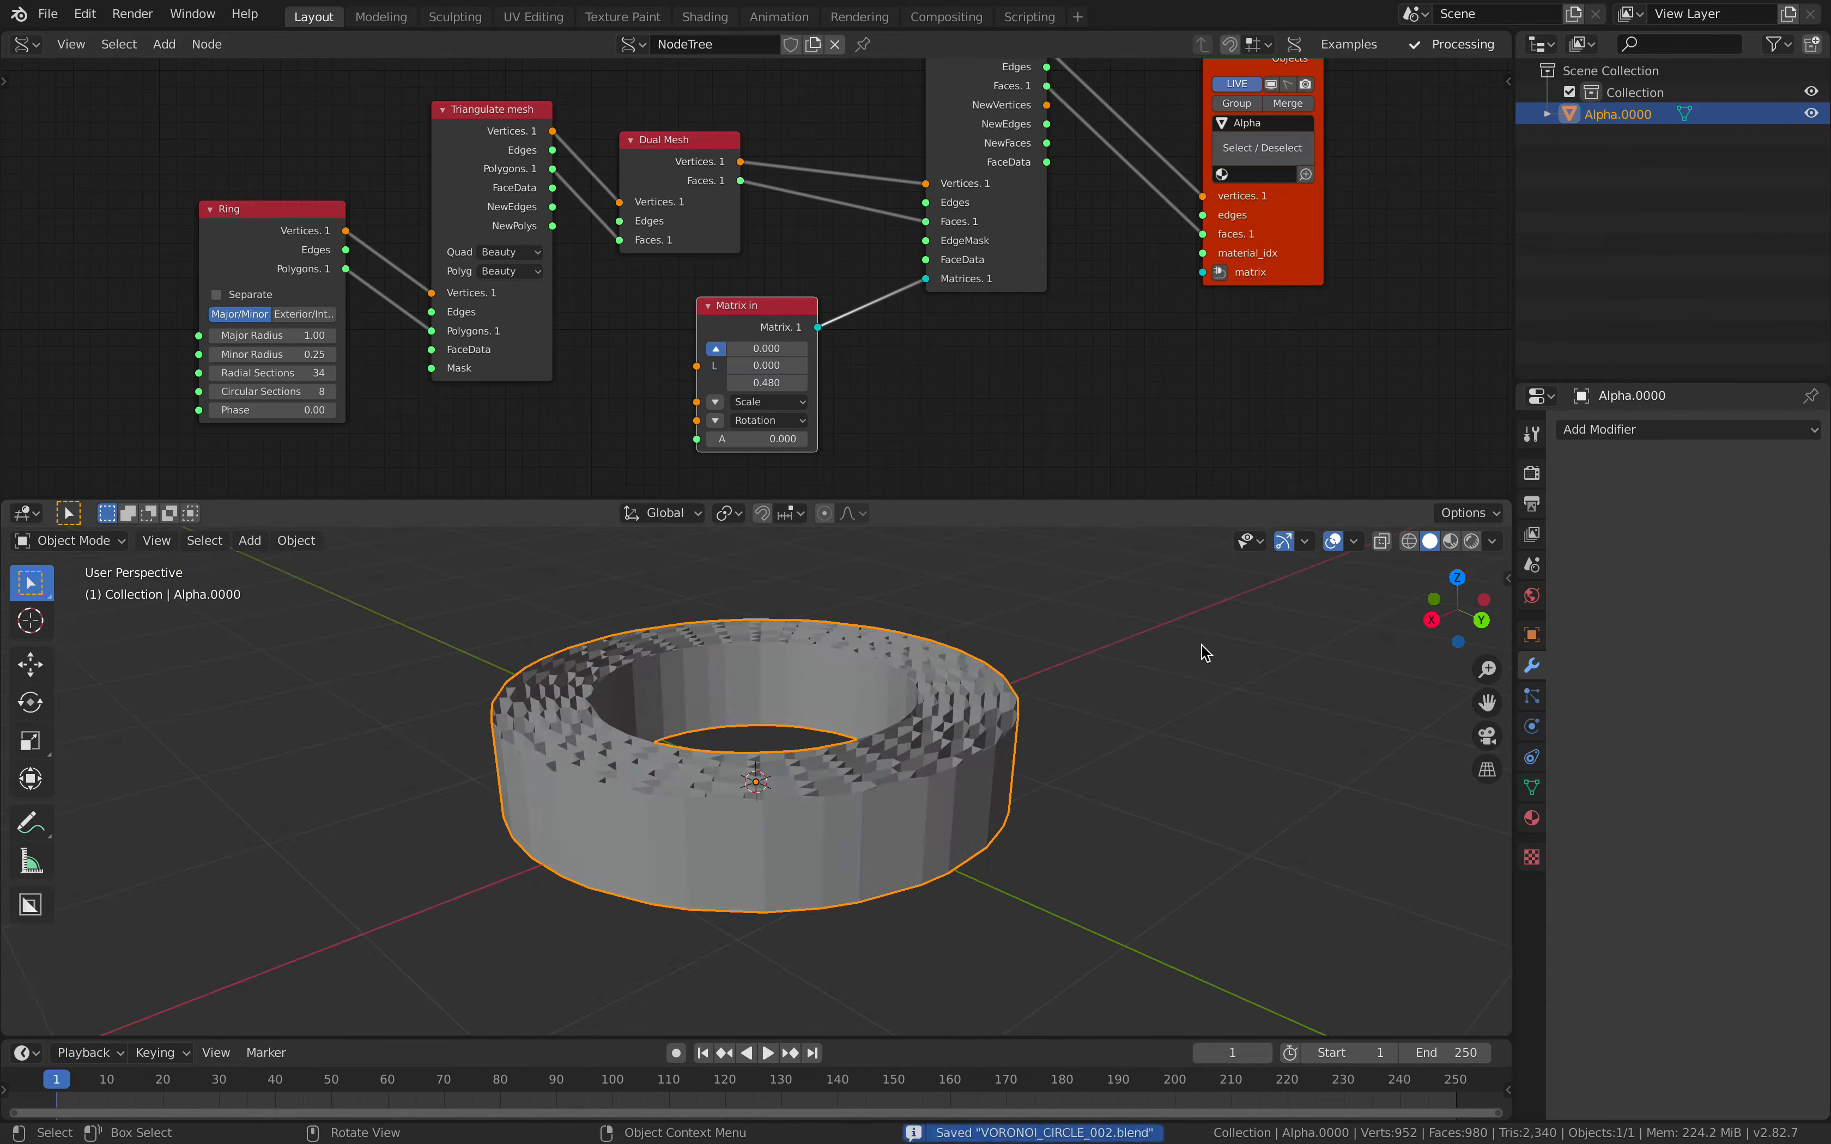
- Add a Solidify modifier in Complex mode with 0.016 m thickness to the extruded ring, and save the file
left_click(1687, 429)
left_click(1362, 766)
middle_click_drag(1136, 765, 1075, 726)
left_click(1673, 524)
left_click(1688, 577)
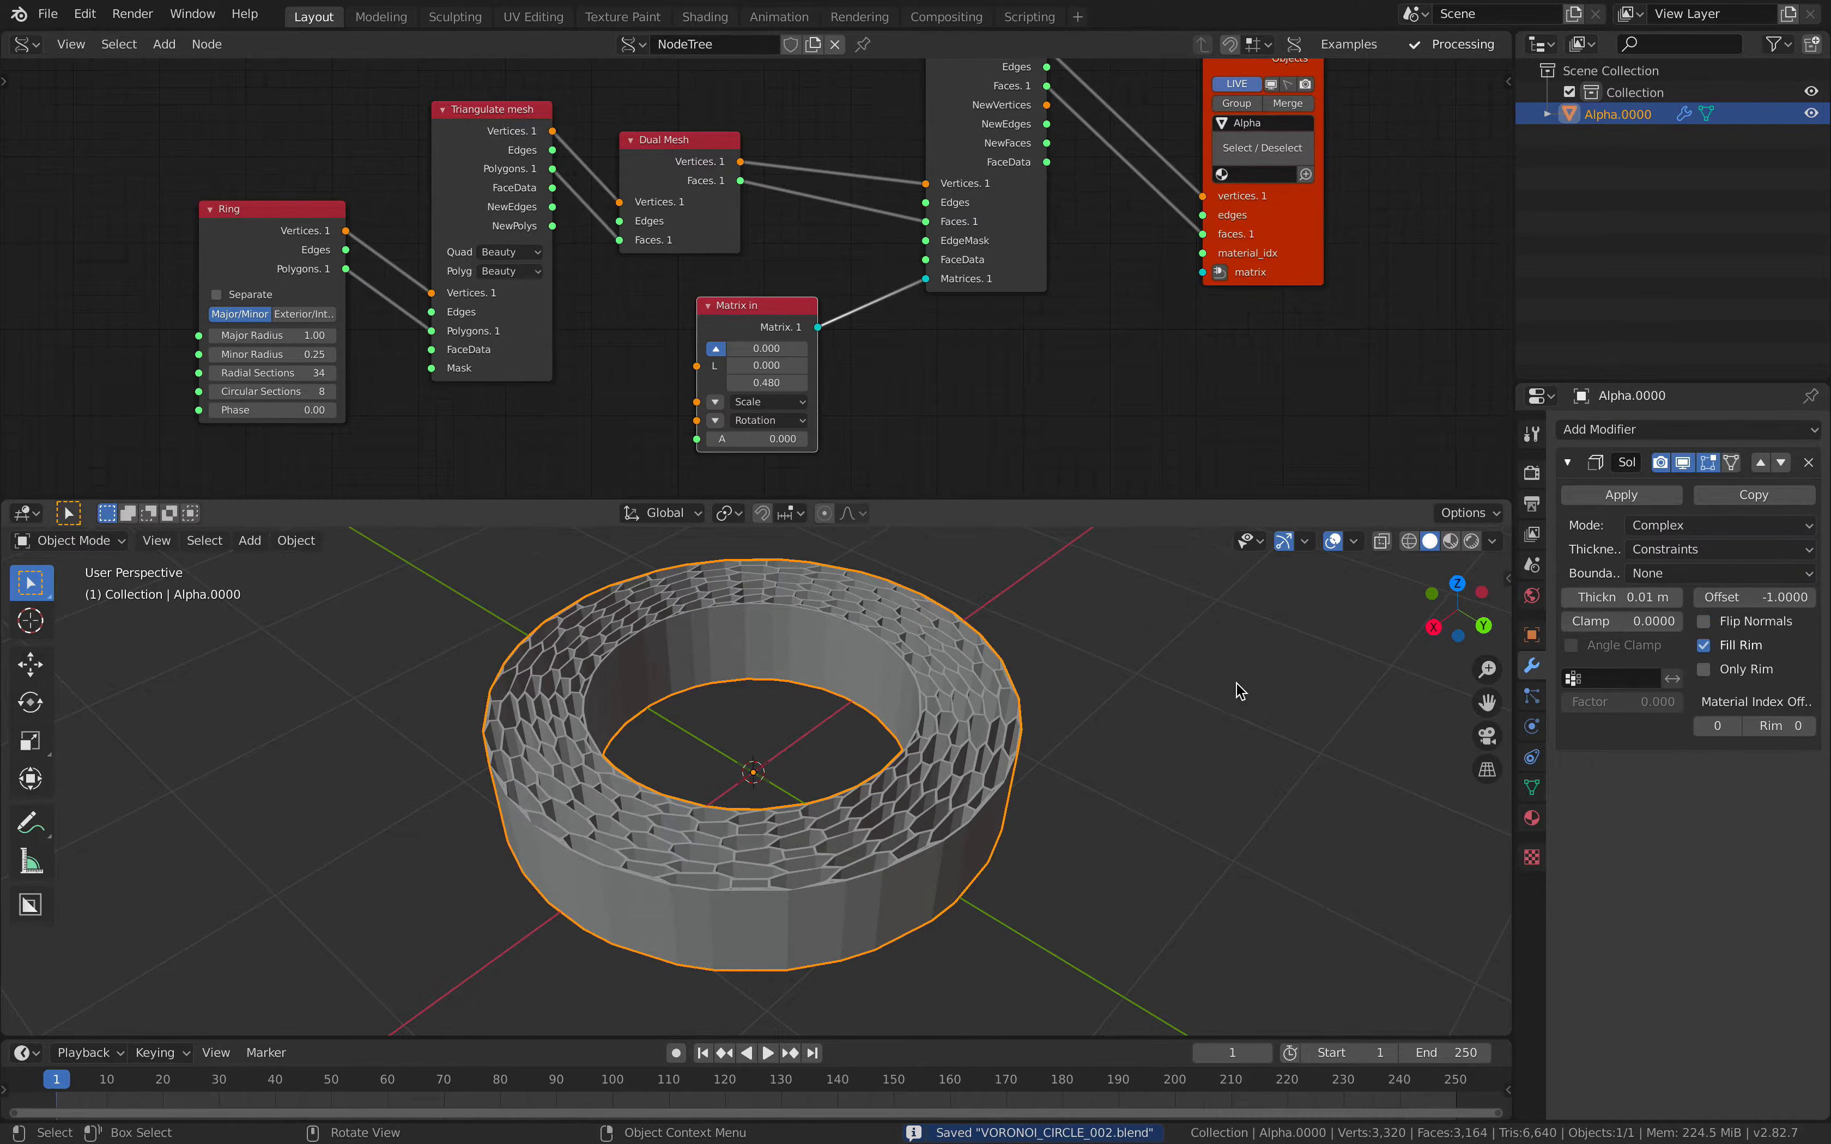
middle_click_drag(1239, 687, 1249, 746)
left_click_drag(1619, 596, 1668, 596)
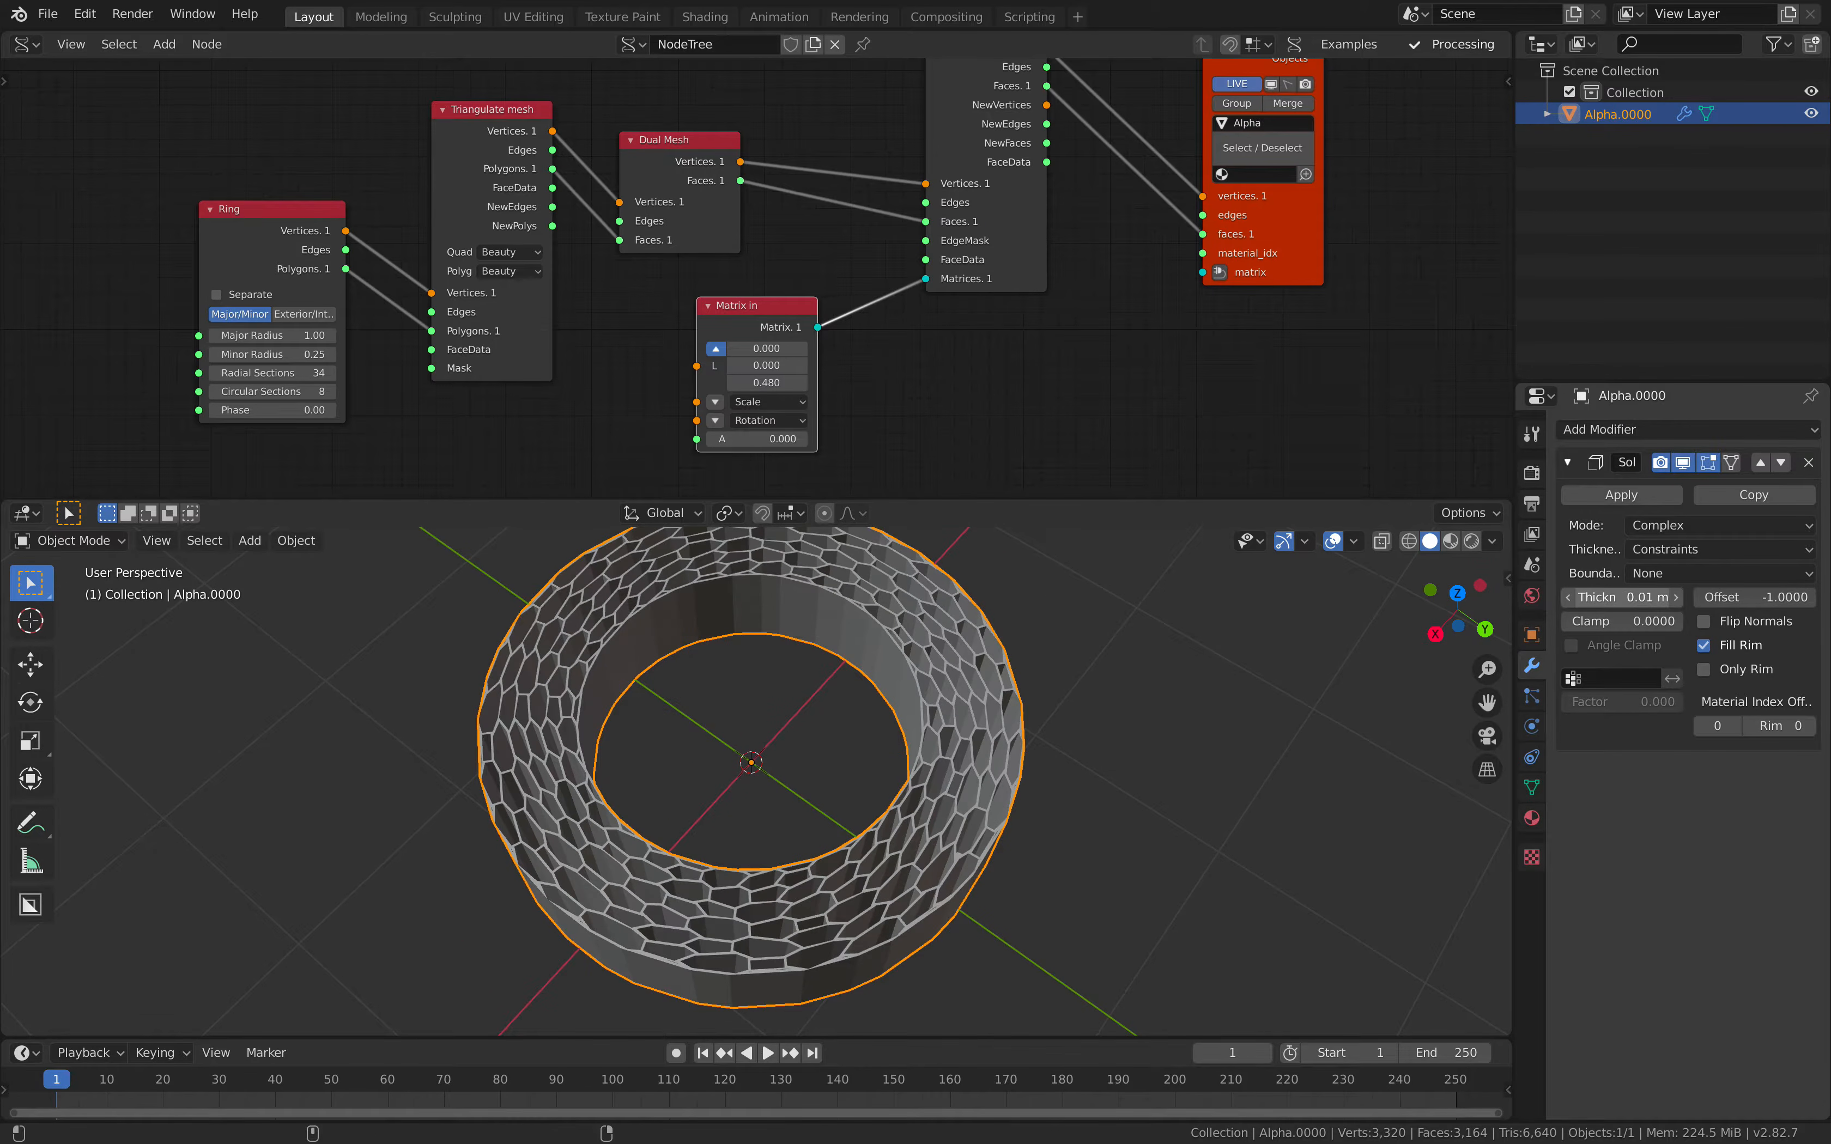
middle_click_drag(1037, 654, 560, 532)
key("ctrl+s")
- Set the Ring's radial sections to 16, toggle Fill Rim, and reduce the Solidify thickness to 0.006 m
middle_click_drag(481, 418, 498, 409)
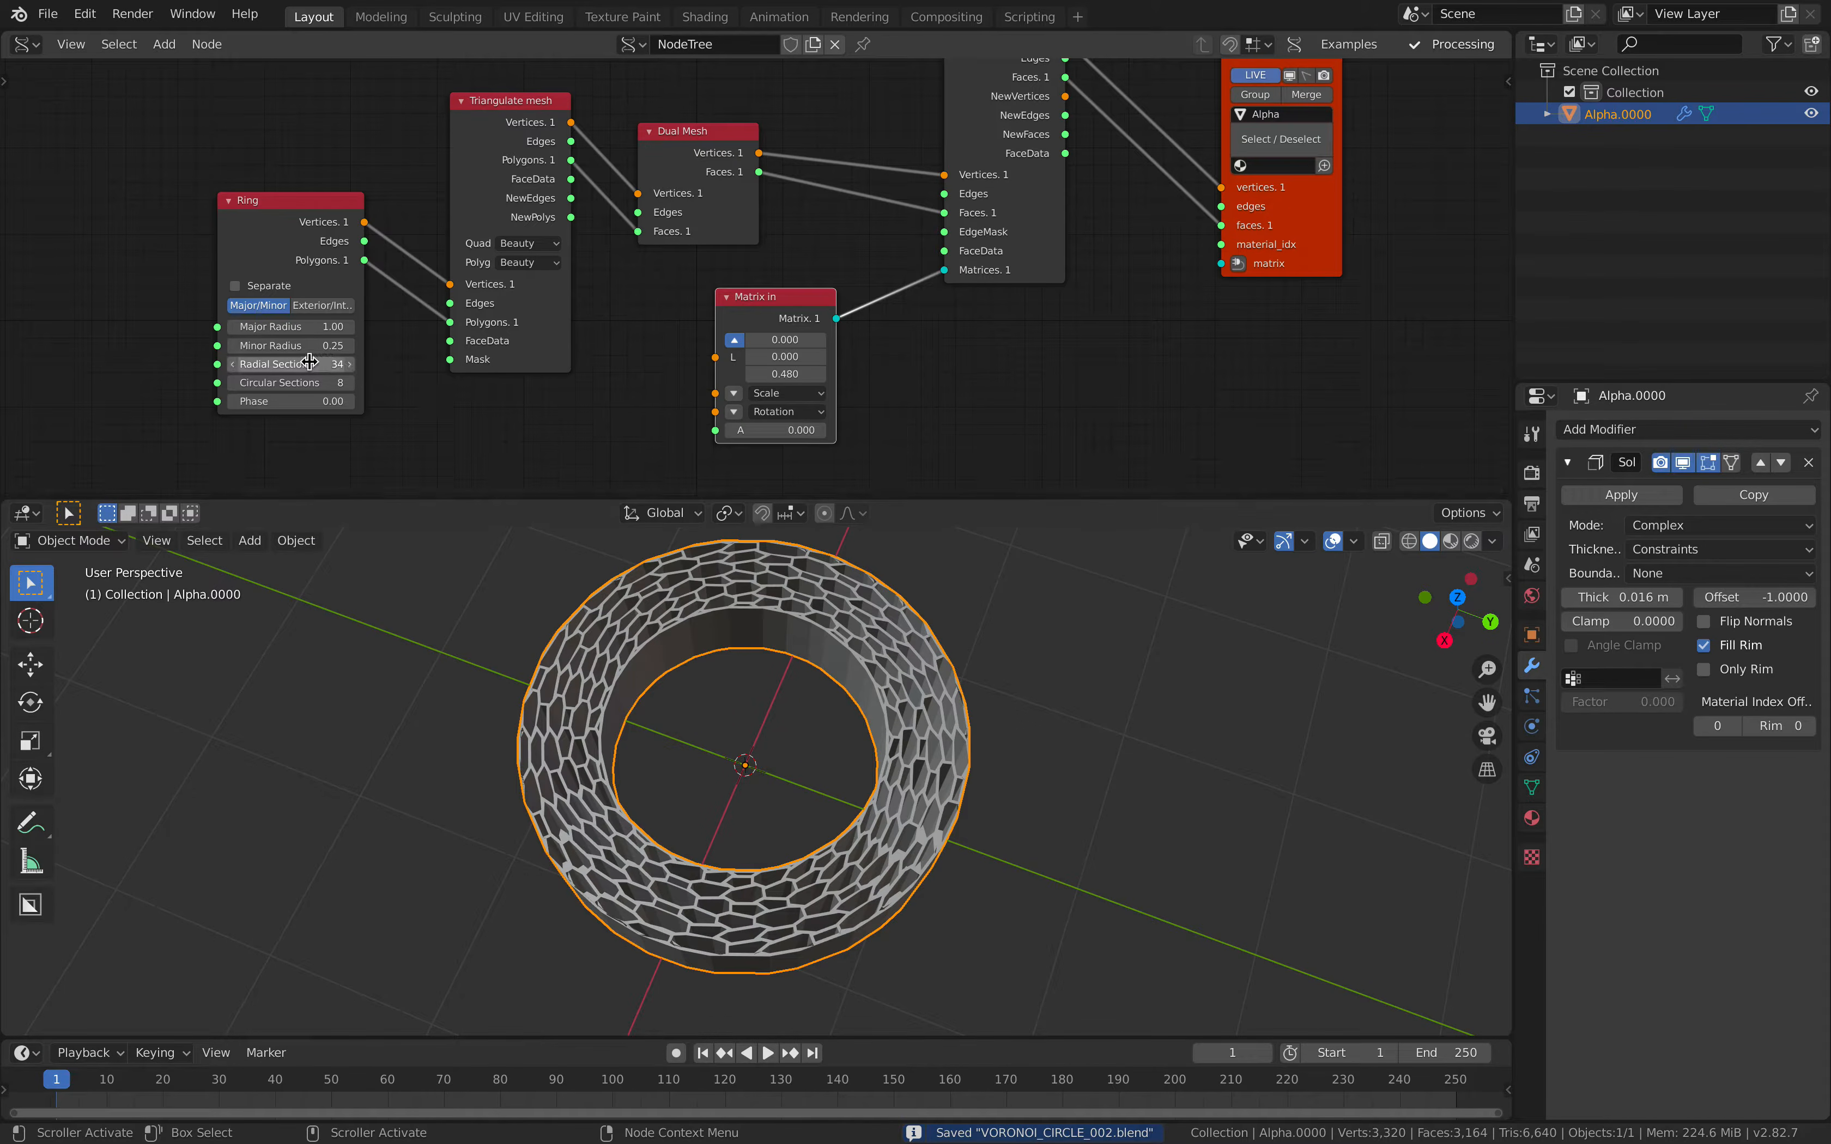
key("Return")
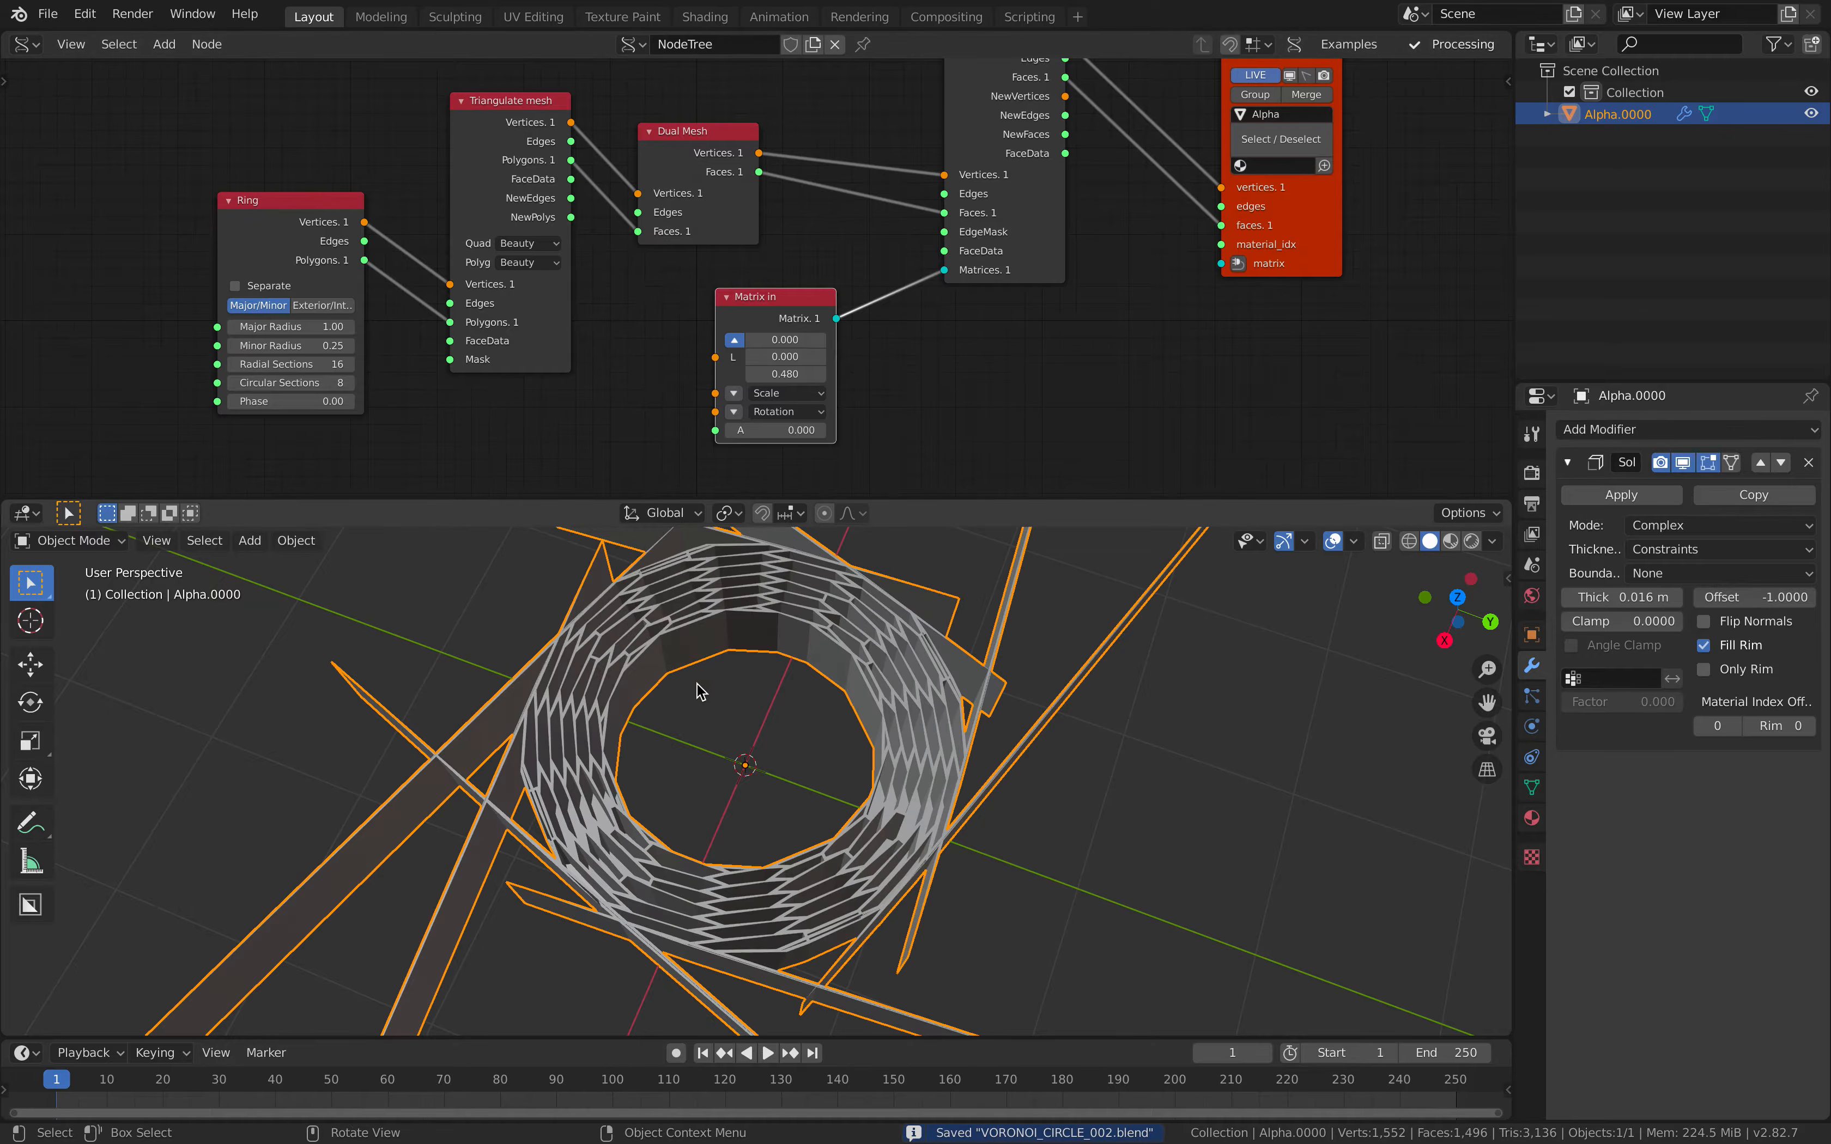
left_click(1720, 649)
left_click(1720, 649)
left_click(1737, 649)
left_click(1737, 648)
left_click_drag(1632, 597, 1598, 598)
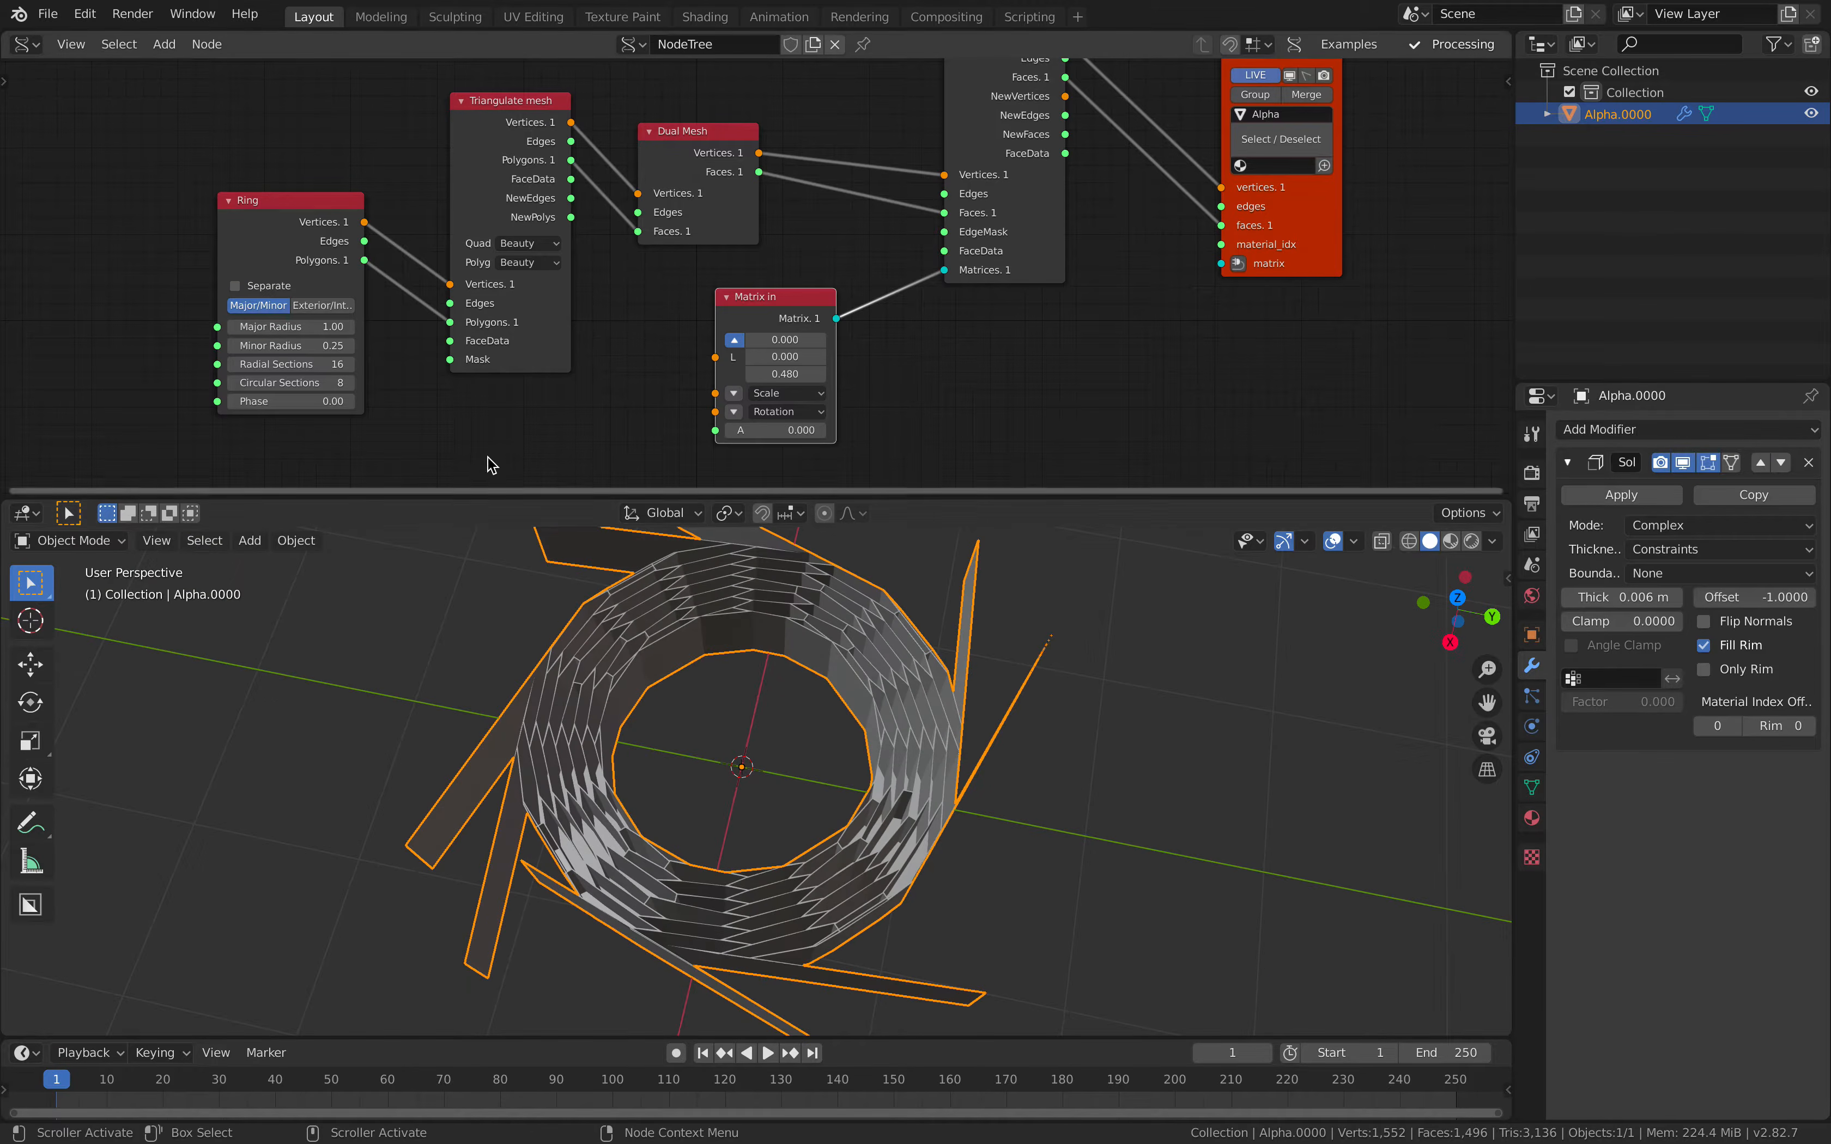
- Set the Ring node's radial sections to 19
left_click(349, 364)
left_click(349, 365)
left_click(349, 364)
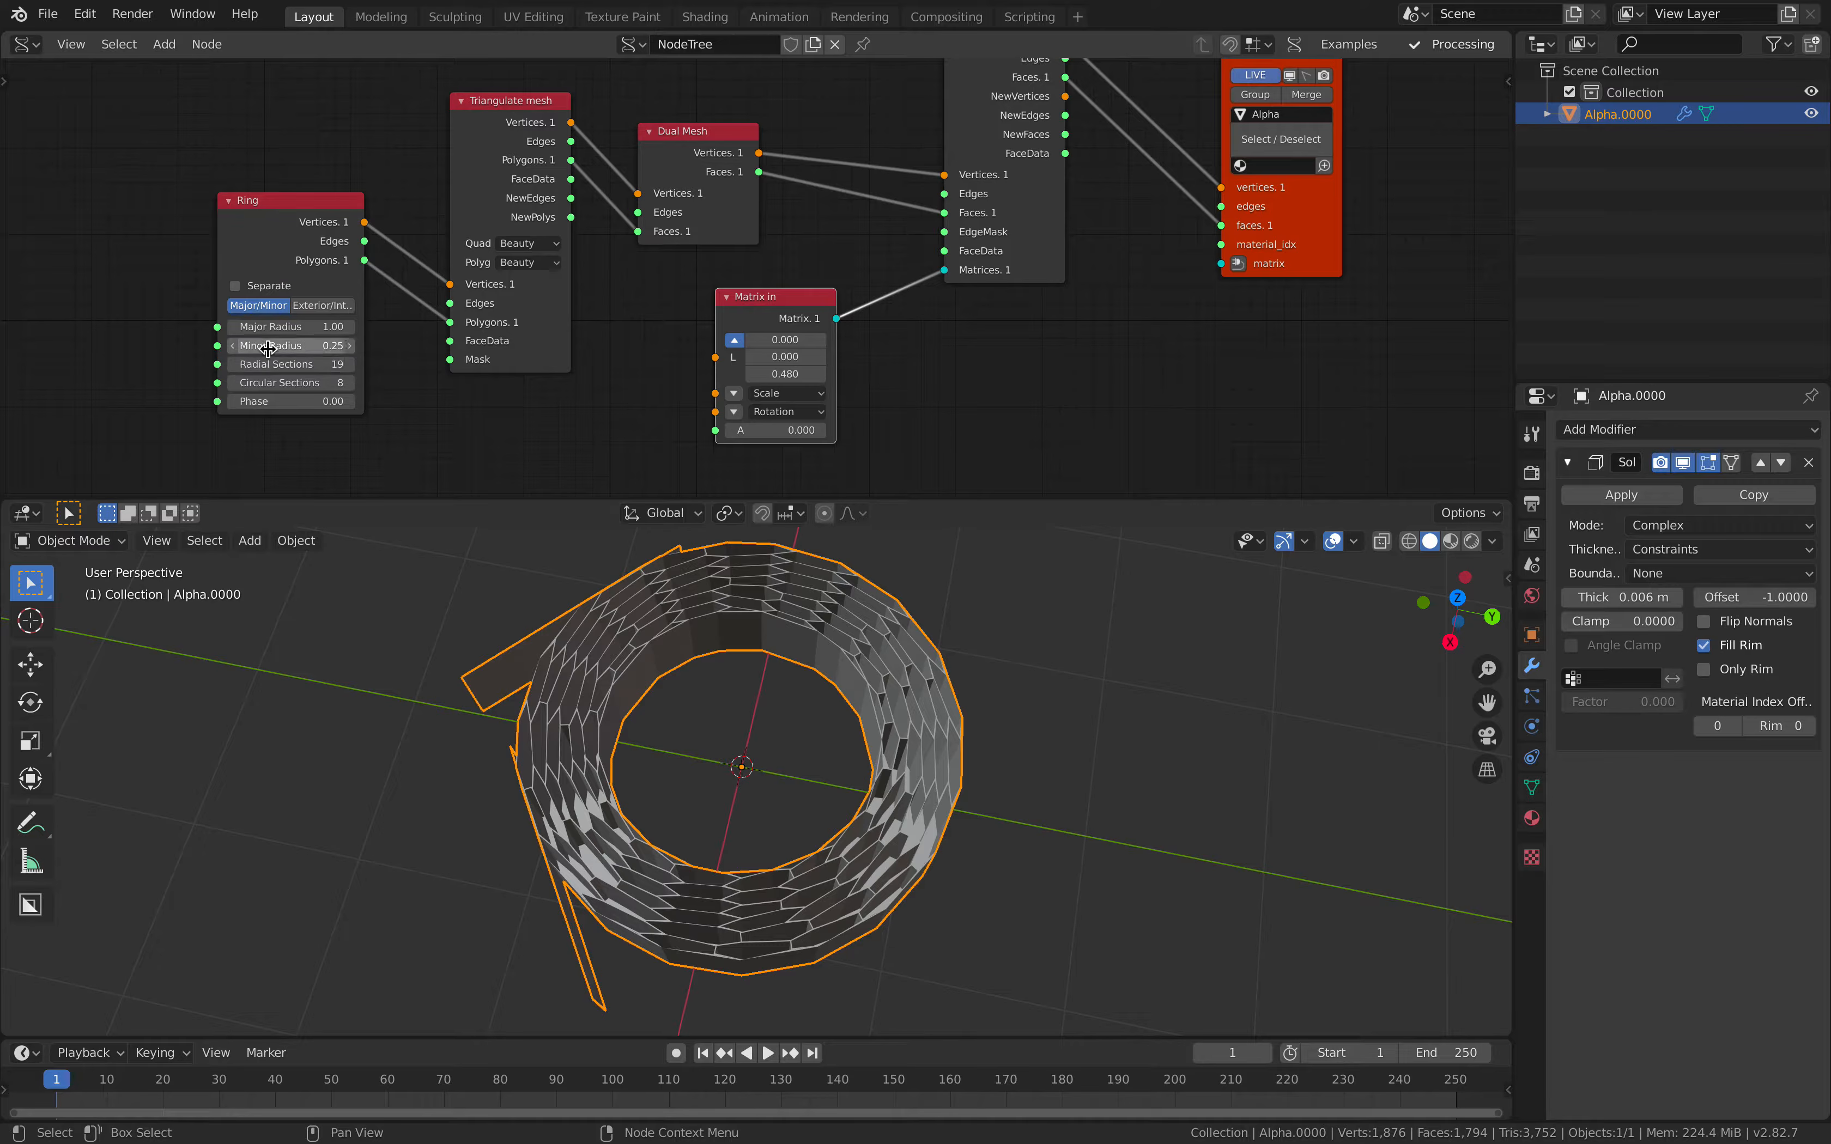
middle_click_drag(1013, 700, 1011, 708)
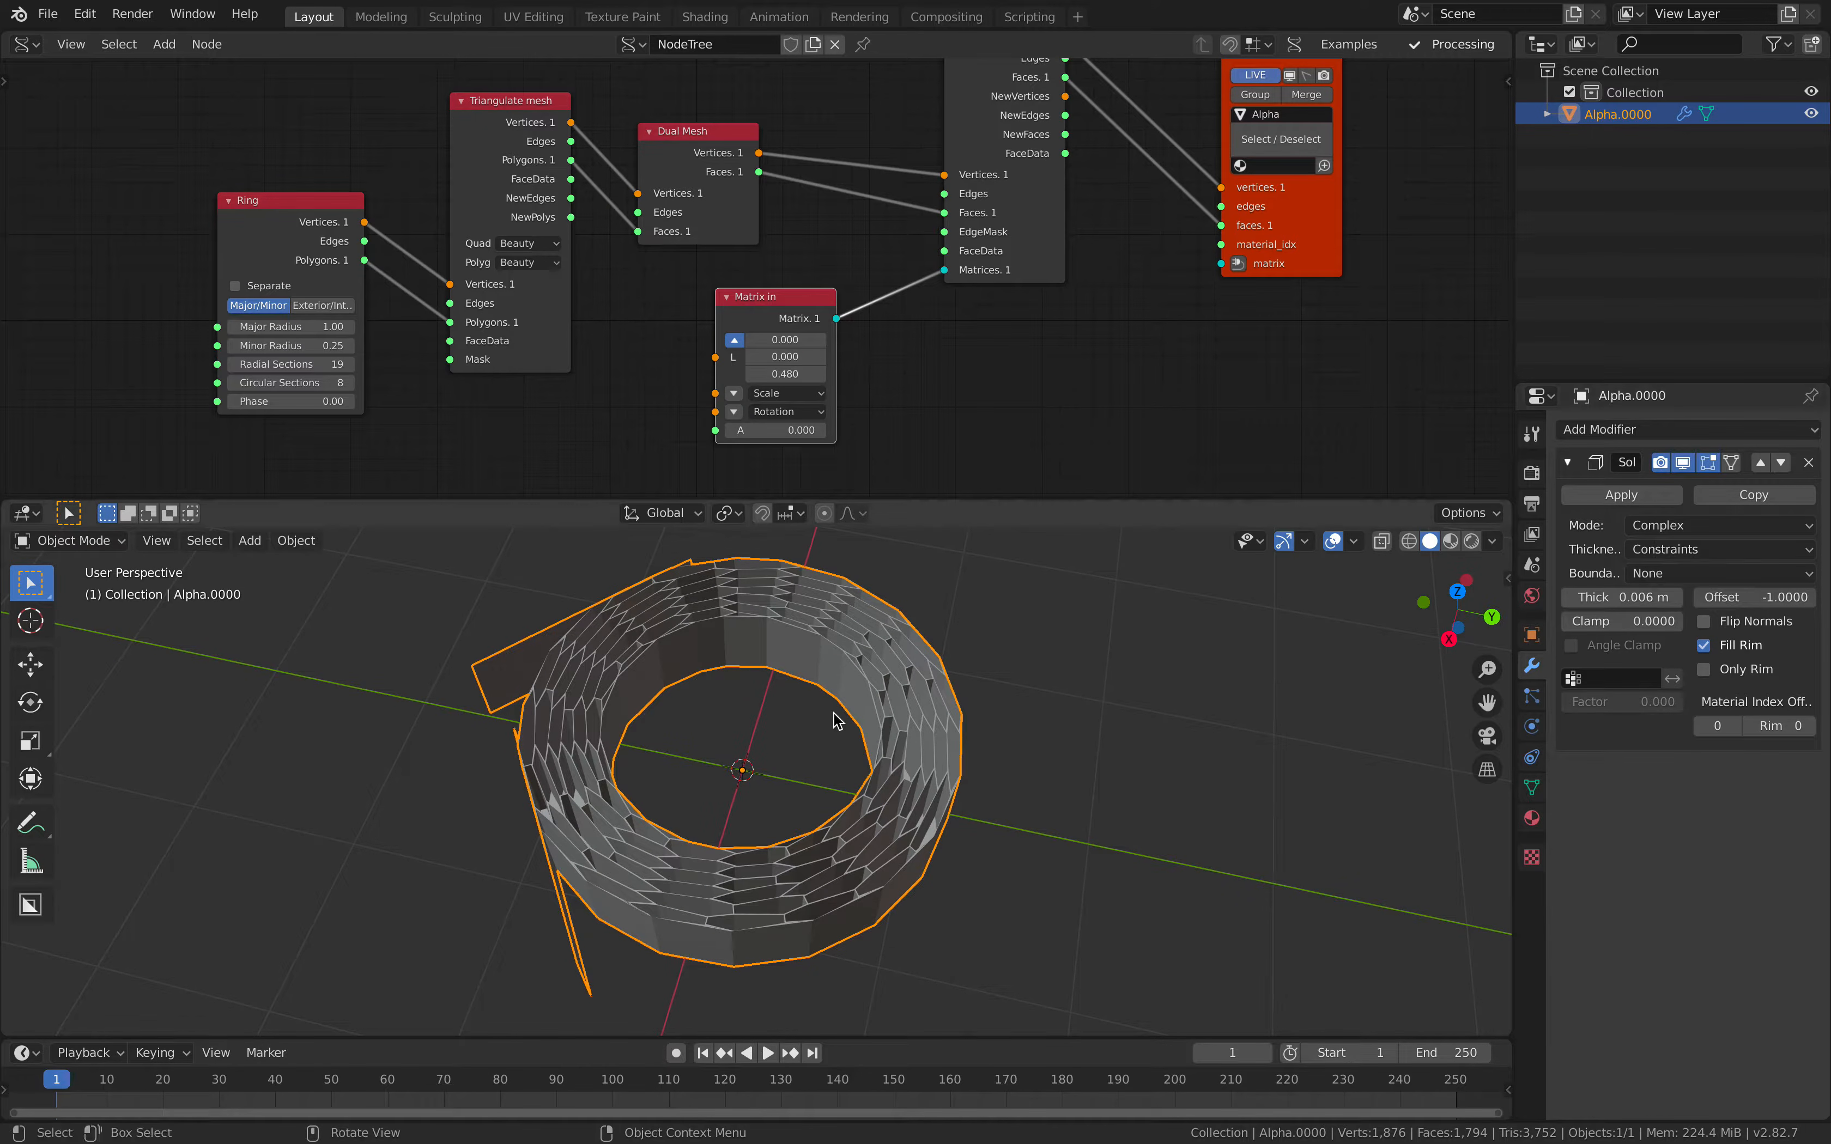
- Compare the Solidify modifier's Fill Rim and Only Rim options, leaving both enabled
middle_click_drag(837, 716, 716, 703)
left_click(1744, 645)
left_click(1743, 646)
left_click(1746, 669)
left_click(1746, 669)
left_click(1745, 669)
left_click(1747, 670)
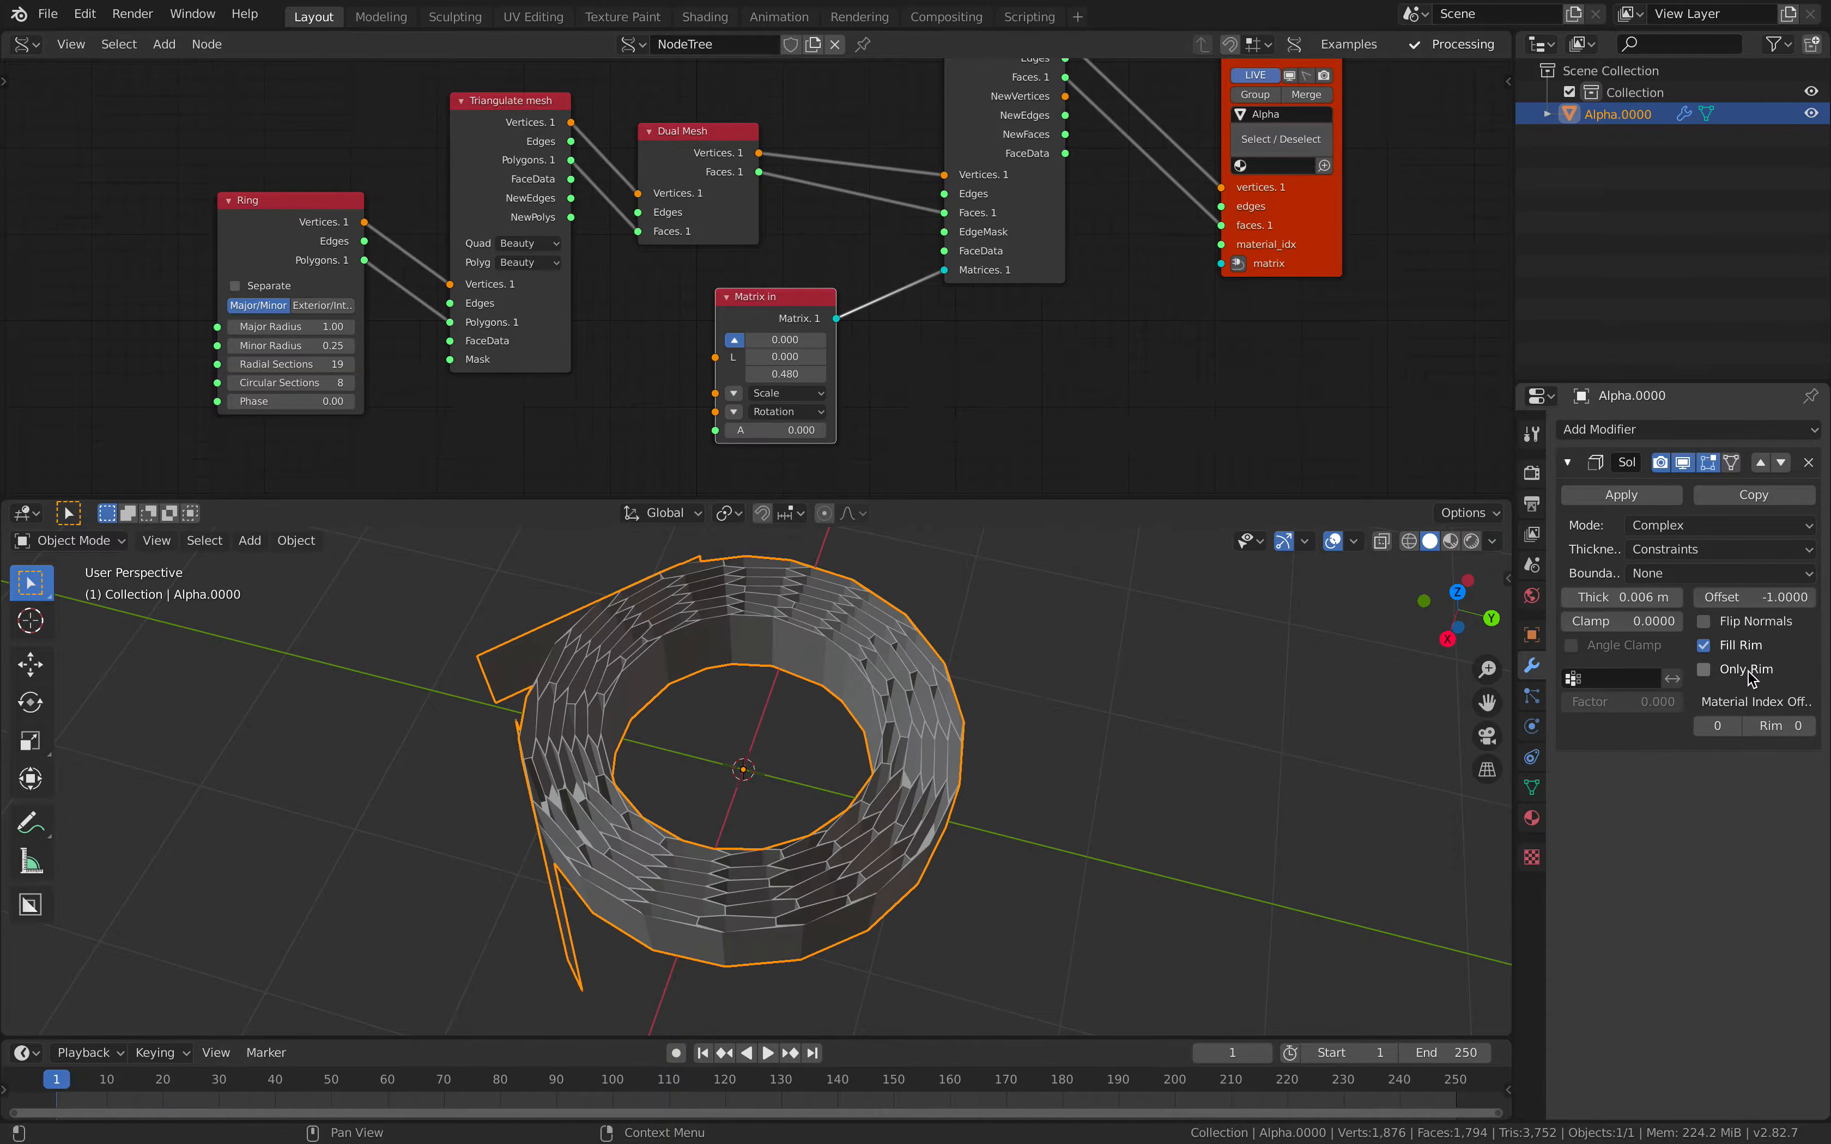
left_click(1748, 671)
left_click(1729, 676)
left_click(1721, 672)
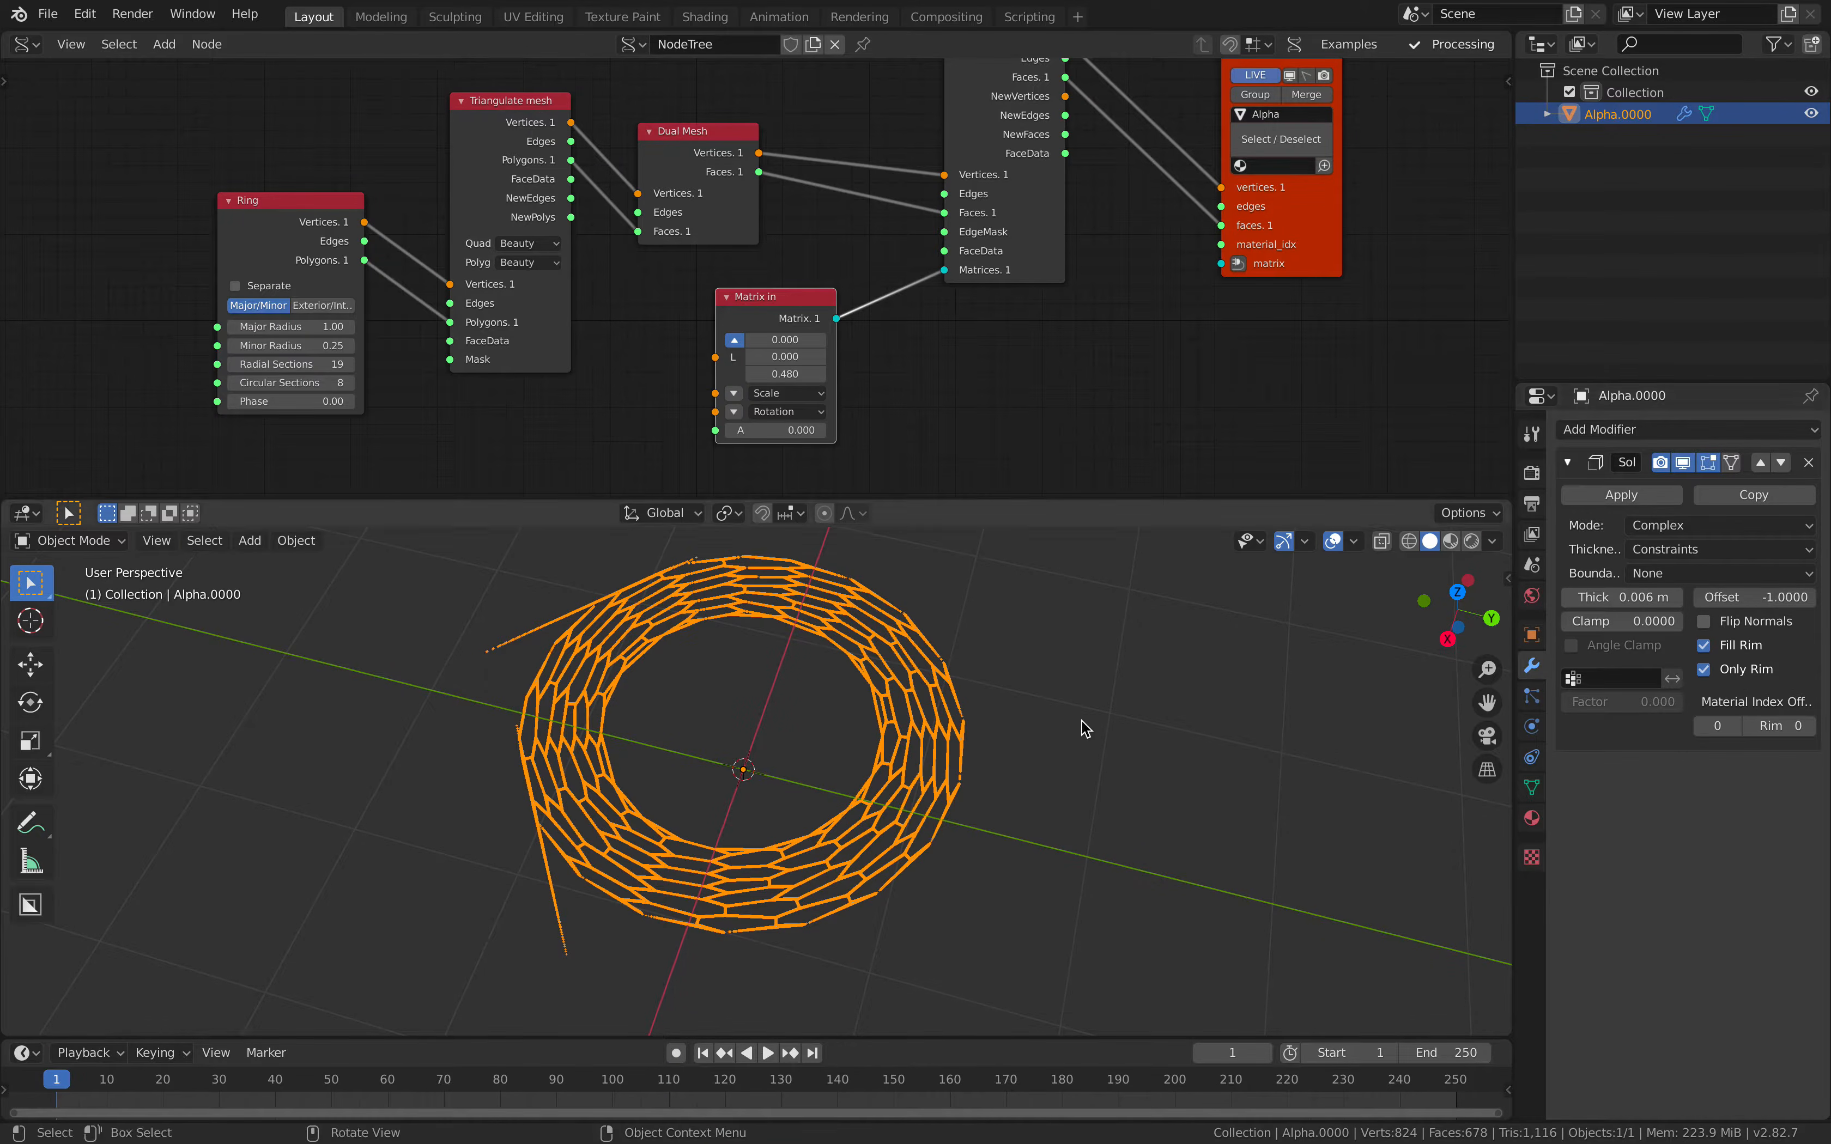
- Reduce the Solidify thickness of the rim-only ring to 0.004 m
middle_click_drag(1083, 727, 1067, 798)
left_click(1067, 799)
scroll(939, 814, "up", 2)
left_click(961, 809)
scroll(960, 809, "down", 3)
mouse_move(830, 715)
middle_mouse_down("shift")
mouse_move(707, 691)
mouse_move(814, 730)
middle_mouse_up("shift")
scroll(827, 700, "up", 1)
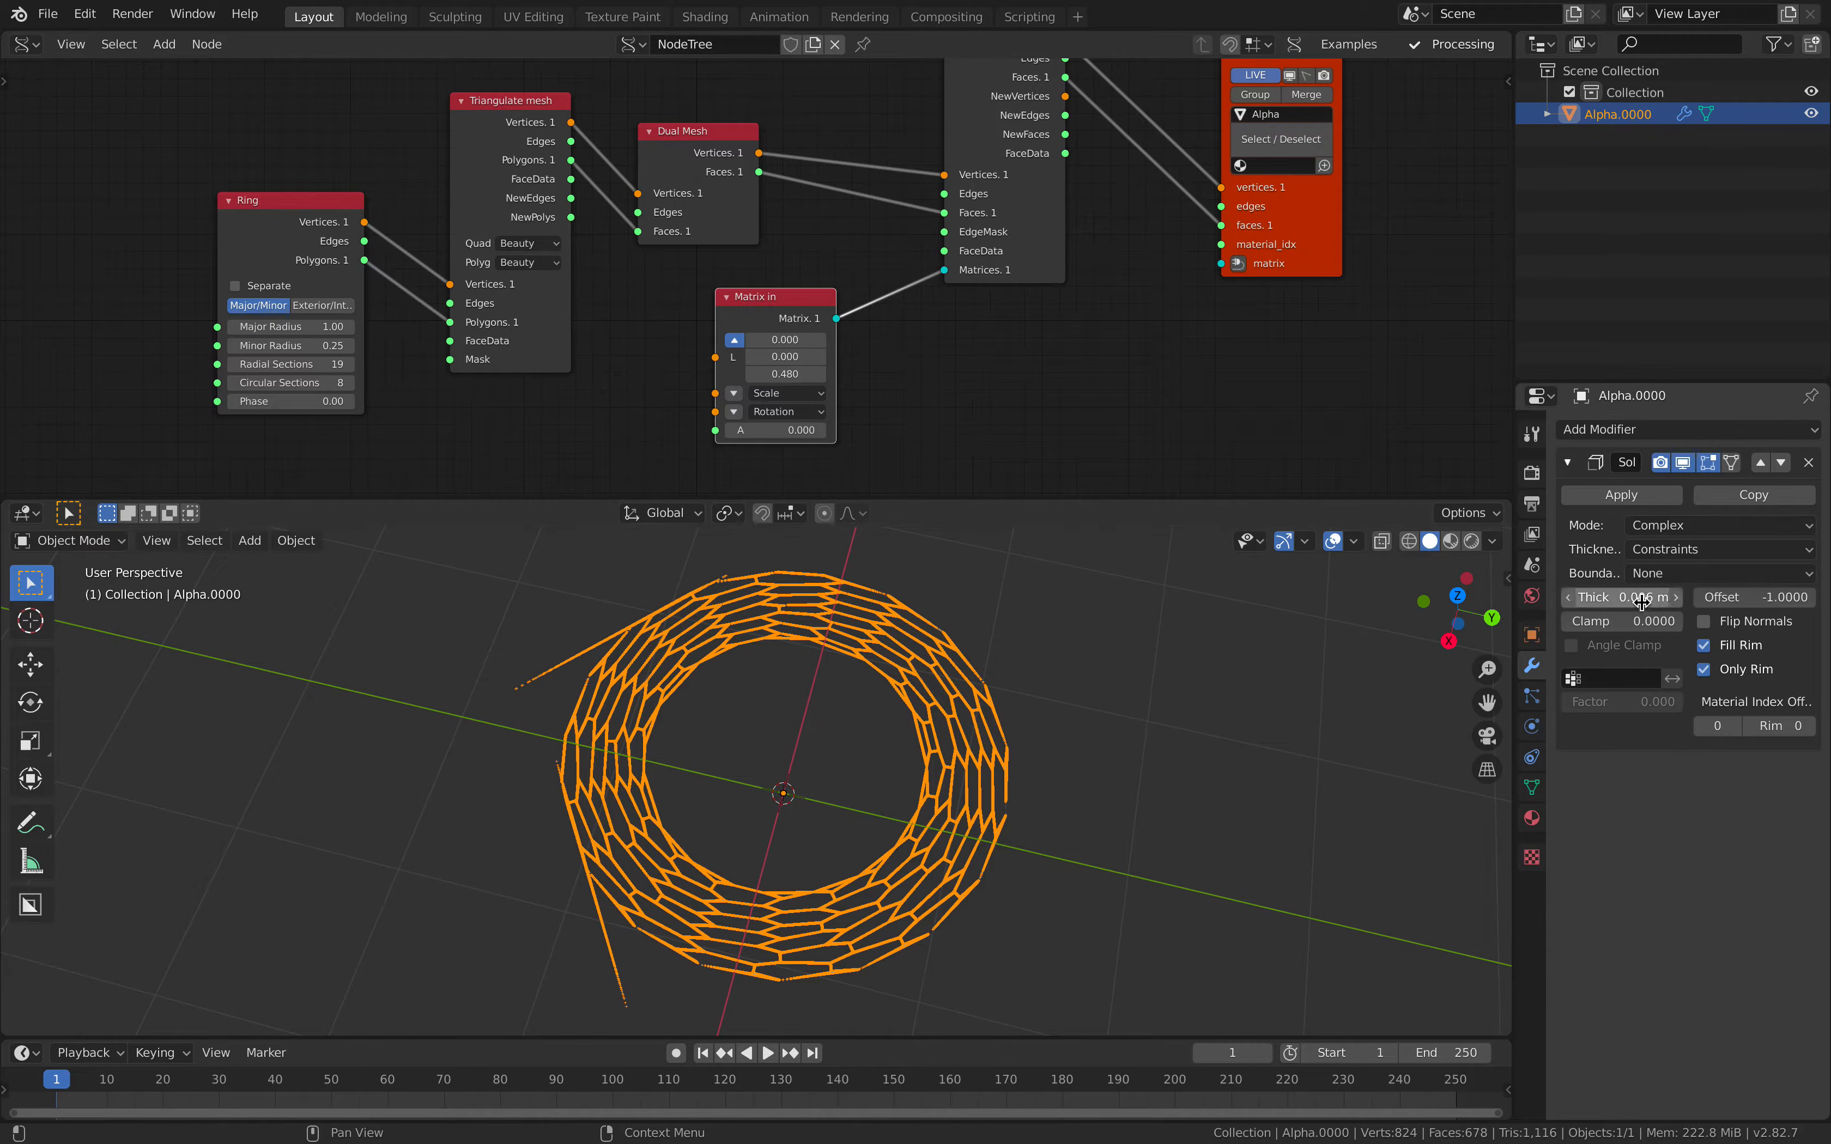
left_click_drag(1635, 598, 1619, 597)
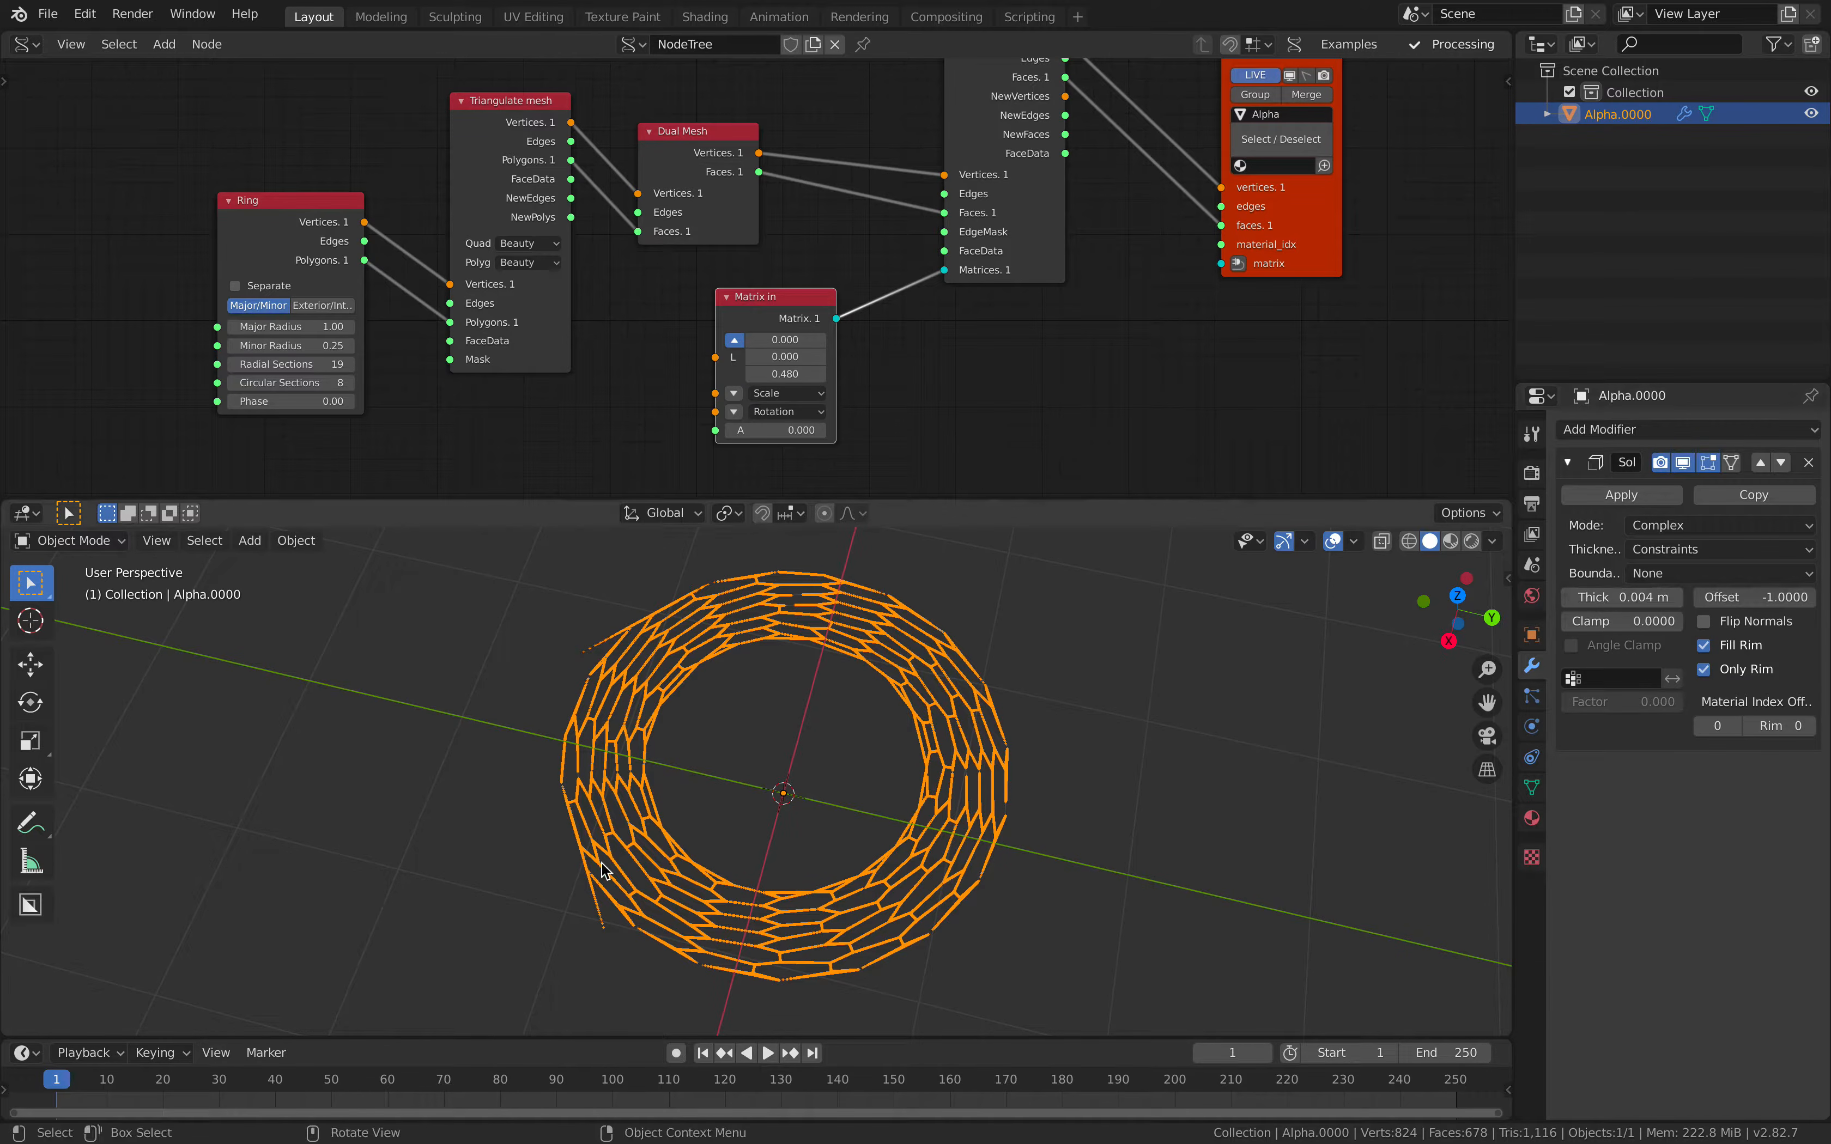
- Set the Ring's major radius to 0.83 and minor radius to 0.55, and save the file
mouse_move(664, 857)
middle_mouse_down()
mouse_move(700, 856)
mouse_move(677, 853)
middle_mouse_up()
scroll(466, 344, "down", 2)
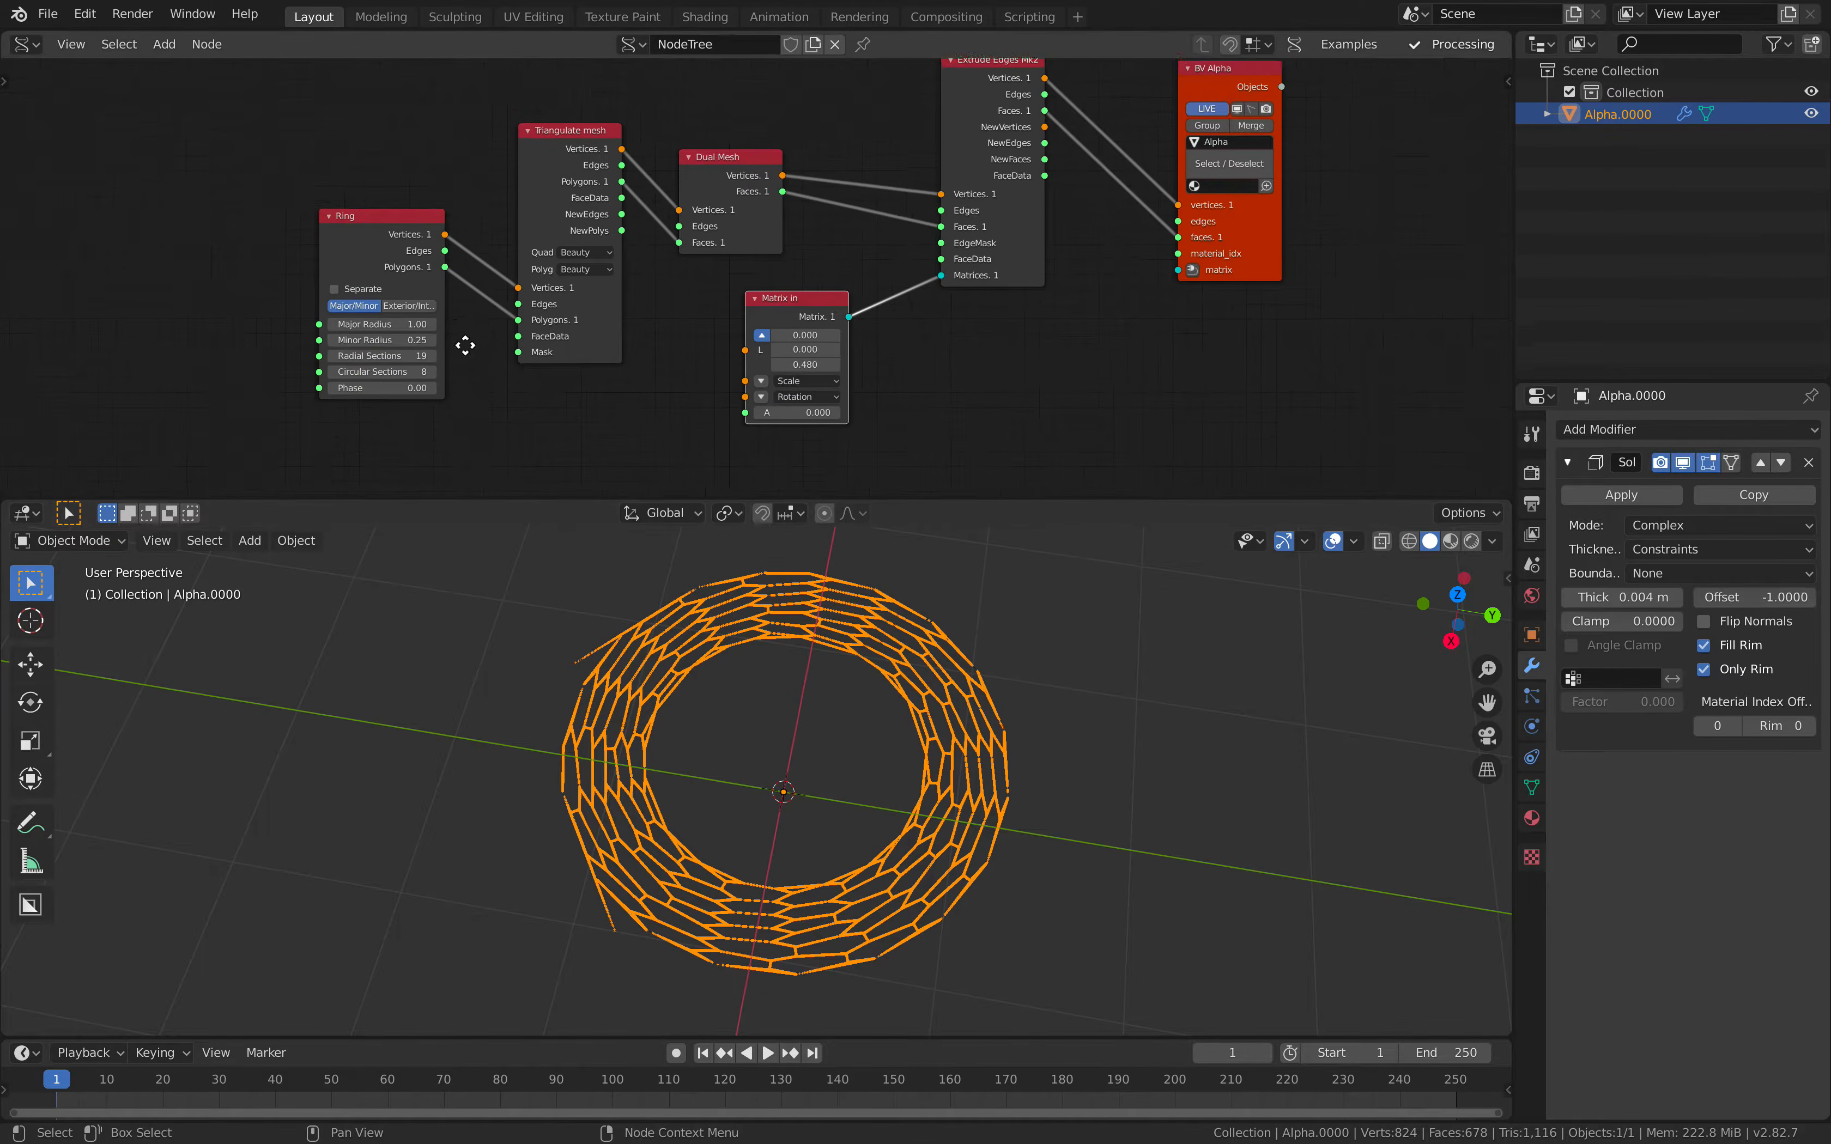
scroll(464, 344, "up", 2)
mouse_move(363, 352)
left_mouse_down()
mouse_move(424, 353)
mouse_move(341, 335)
left_mouse_up()
left_click(820, 733)
left_click(935, 794)
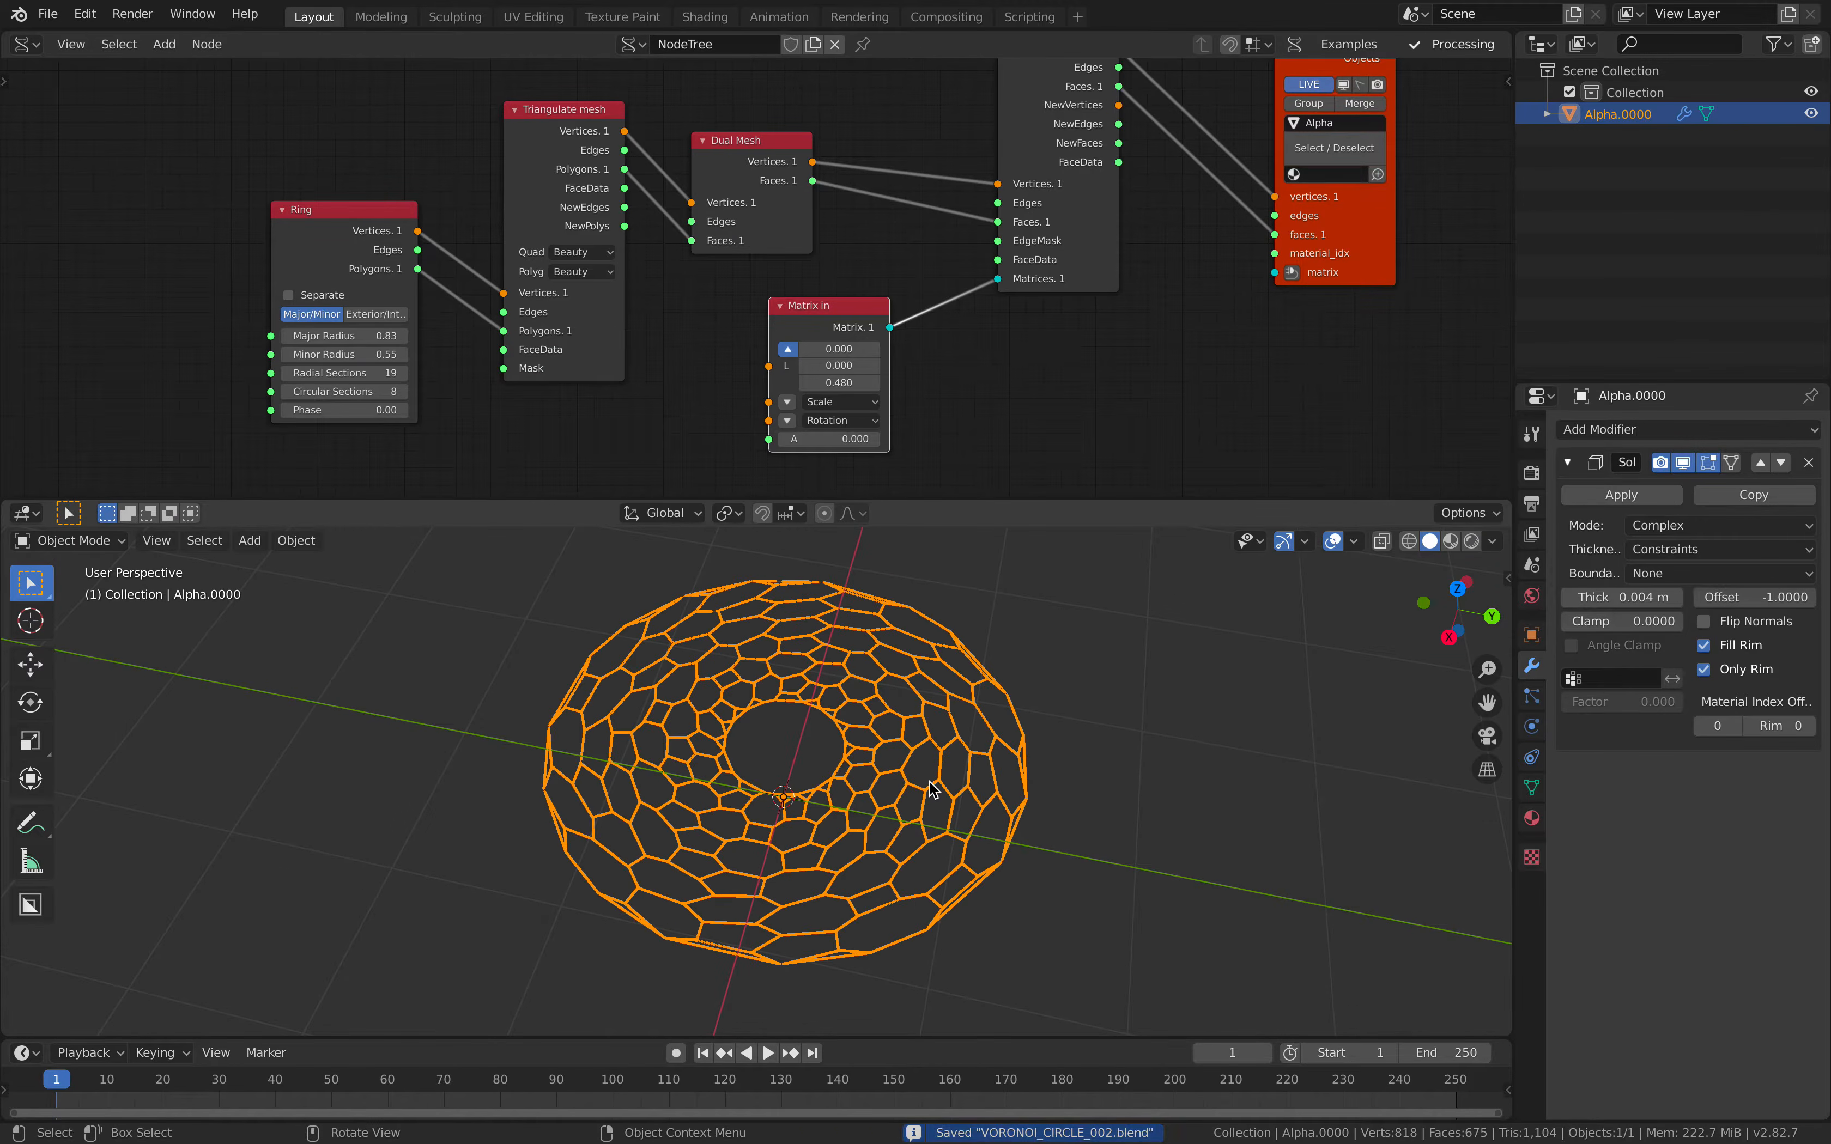
- Set the Matrix in node's Z location to 0.558 and turn off Only Rim in the Solidify modifier
middle_click_drag(935, 793, 938, 722)
left_click_drag(839, 382, 878, 382)
left_click(1743, 671)
left_click(1740, 668)
left_click(1740, 667)
- Duplicate the ring object, place the copy beside the original, and toggle Only Rim on the copy, leaving it off
key("alt+a")
middle_click_drag(887, 825, 972, 873)
key("a")
scroll(954, 866, "down", 3)
key("shift+d")
left_click(681, 871)
left_click(1704, 669)
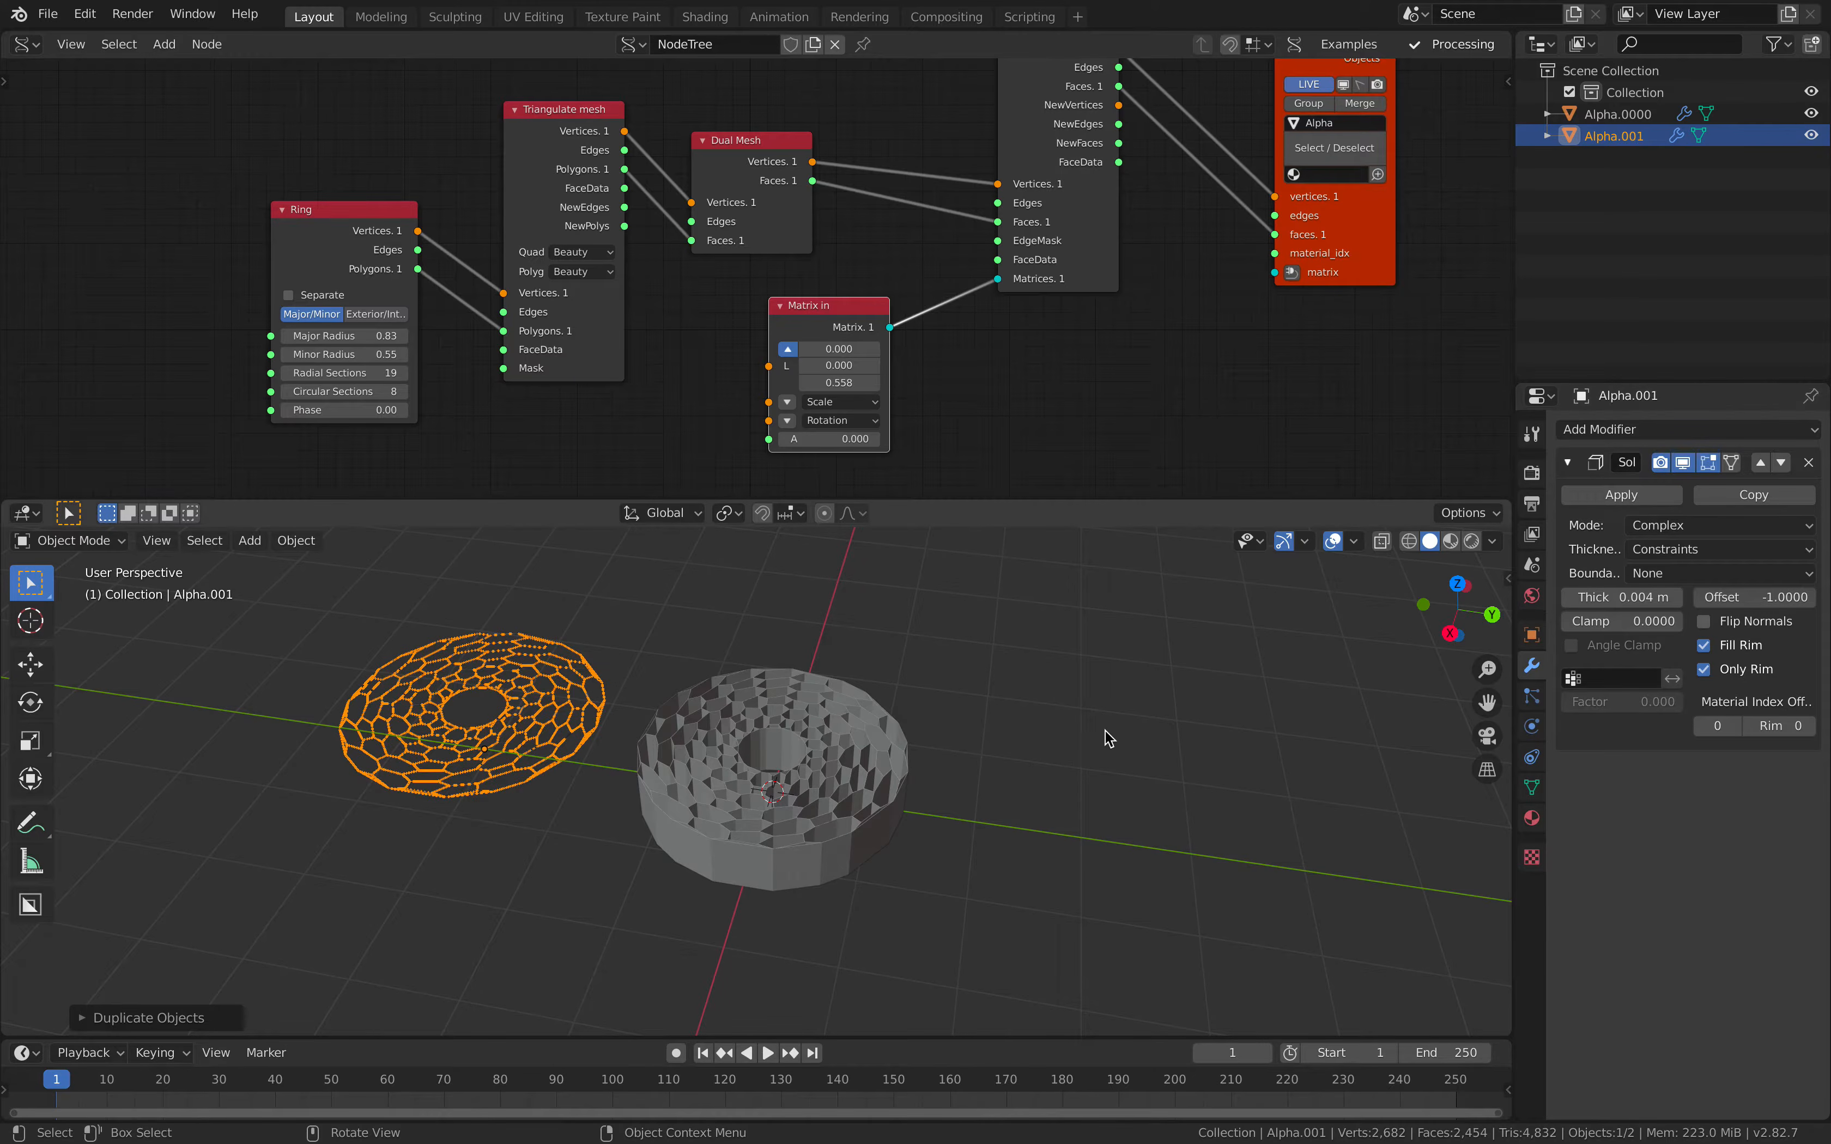
left_click(1704, 670)
left_click(1704, 669)
left_click(1704, 669)
- Move the original ring along positive Y and the duplicate along Y to the origin, and toggle the duplicate's Only Rim option
left_click(893, 796)
key("g")
key("y")
left_click(1297, 851)
left_click(491, 722)
key("g")
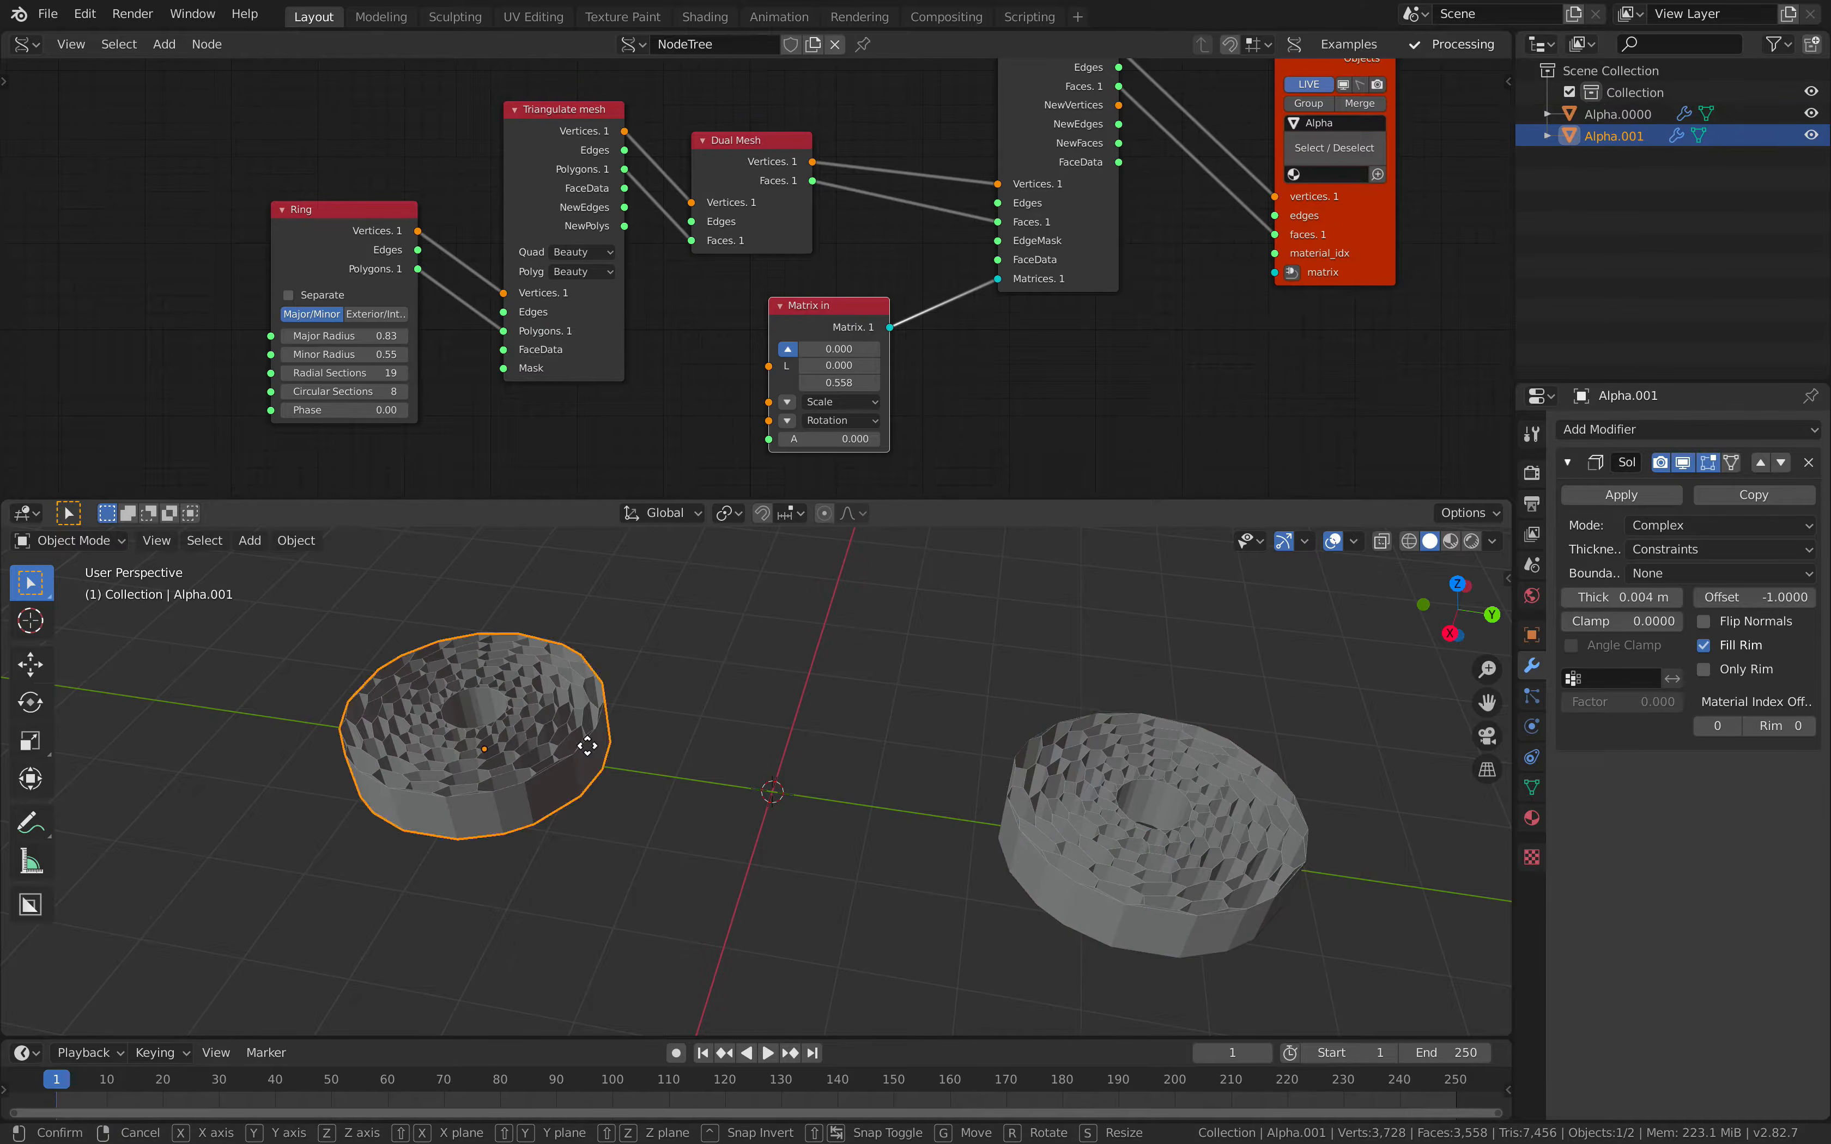
key("y")
left_click(882, 812)
left_click(1704, 669)
left_click(1705, 669)
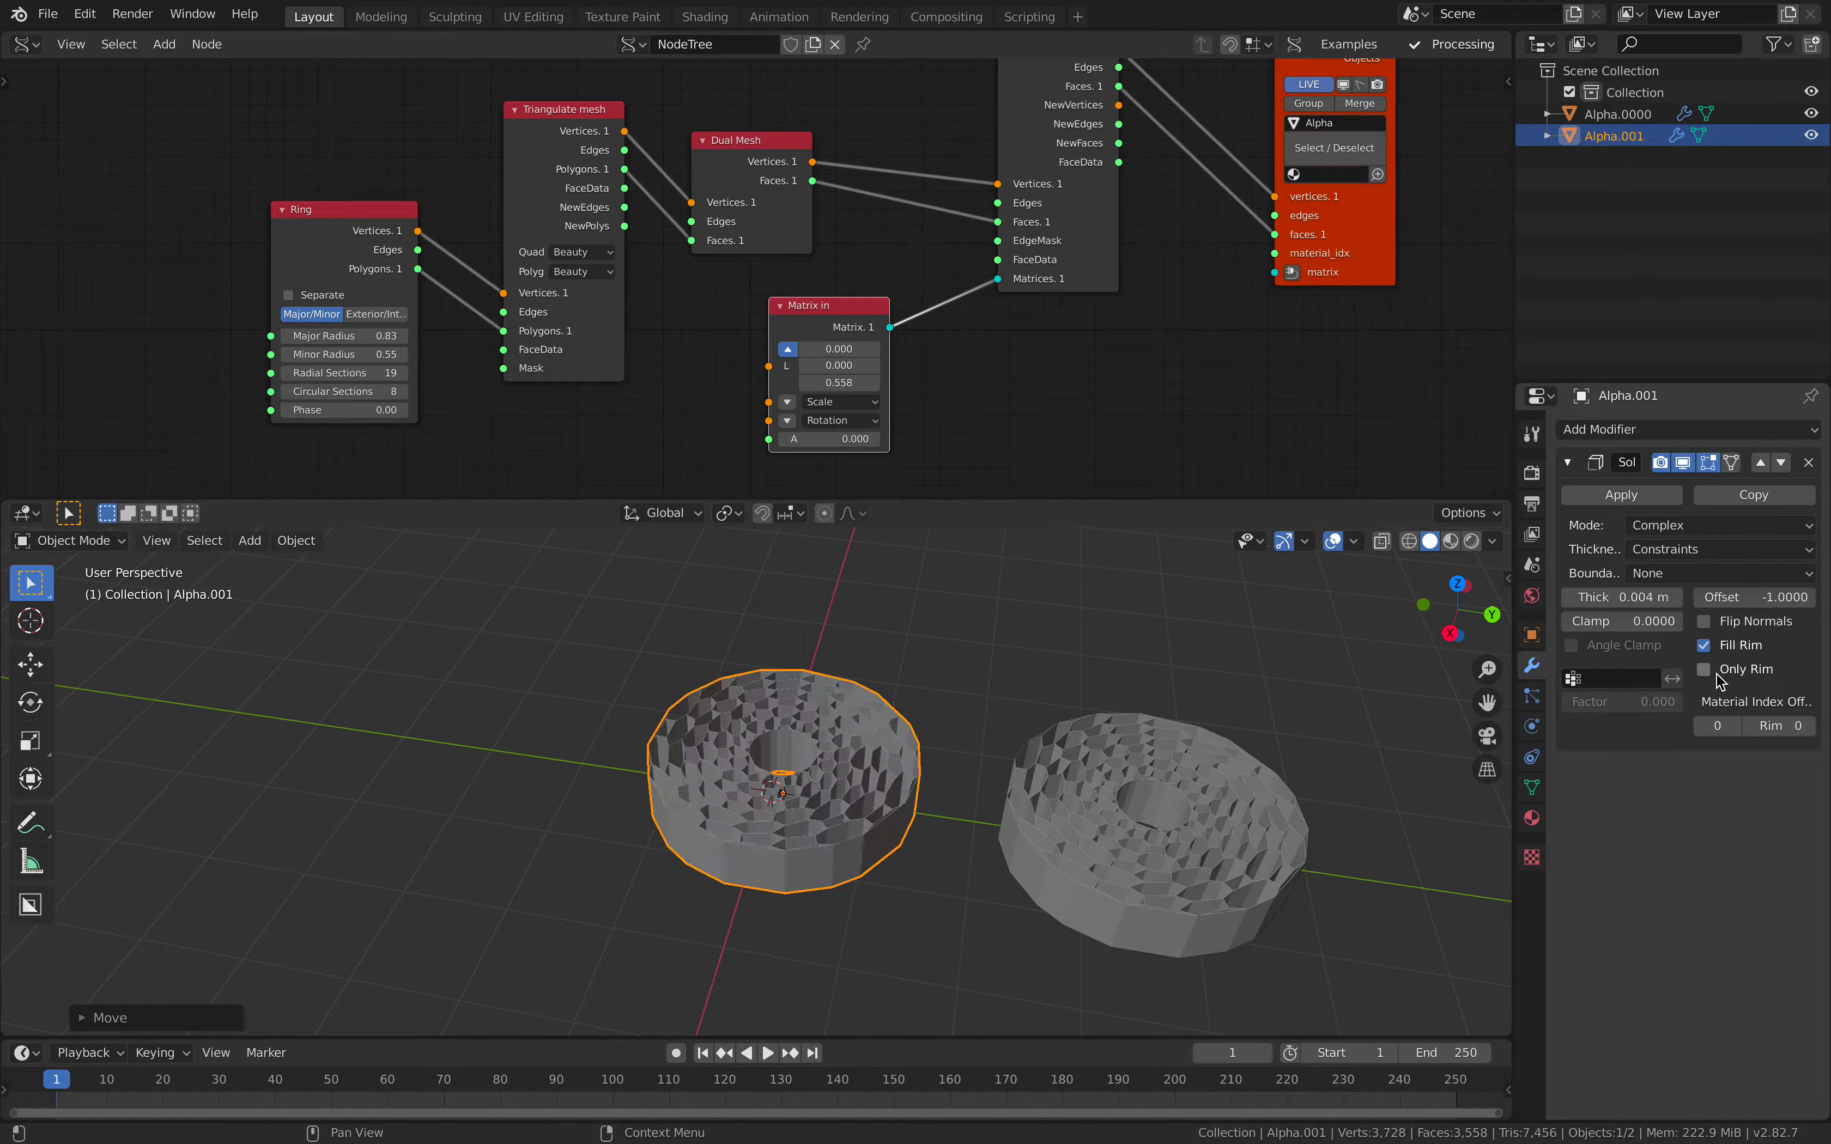
- Move the duplicate ring along negative Y, and move the original back along Y towards the origin
key("g")
key("y")
left_click(641, 715)
left_click(1165, 794)
key("g")
key("y")
left_click(1063, 660)
- Advance the timeline to frame 3 and save the file
key("Right")
key("Right")
key("ctrl+s")
- Enable Only Rim on the original ring, and place a duplicate of it along positive Y
scroll(1030, 650, "up", 3)
middle_click_drag(1030, 651, 1062, 642, "shift")
left_click(1706, 669)
scroll(1324, 725, "down", 3)
middle_click_drag(1003, 715, 927, 715, "shift")
key("shift+d")
key("y")
left_click(1298, 763)
- Add a second Solidify modifier to the rim-only duplicate and increase its thickness
left_click(1643, 438)
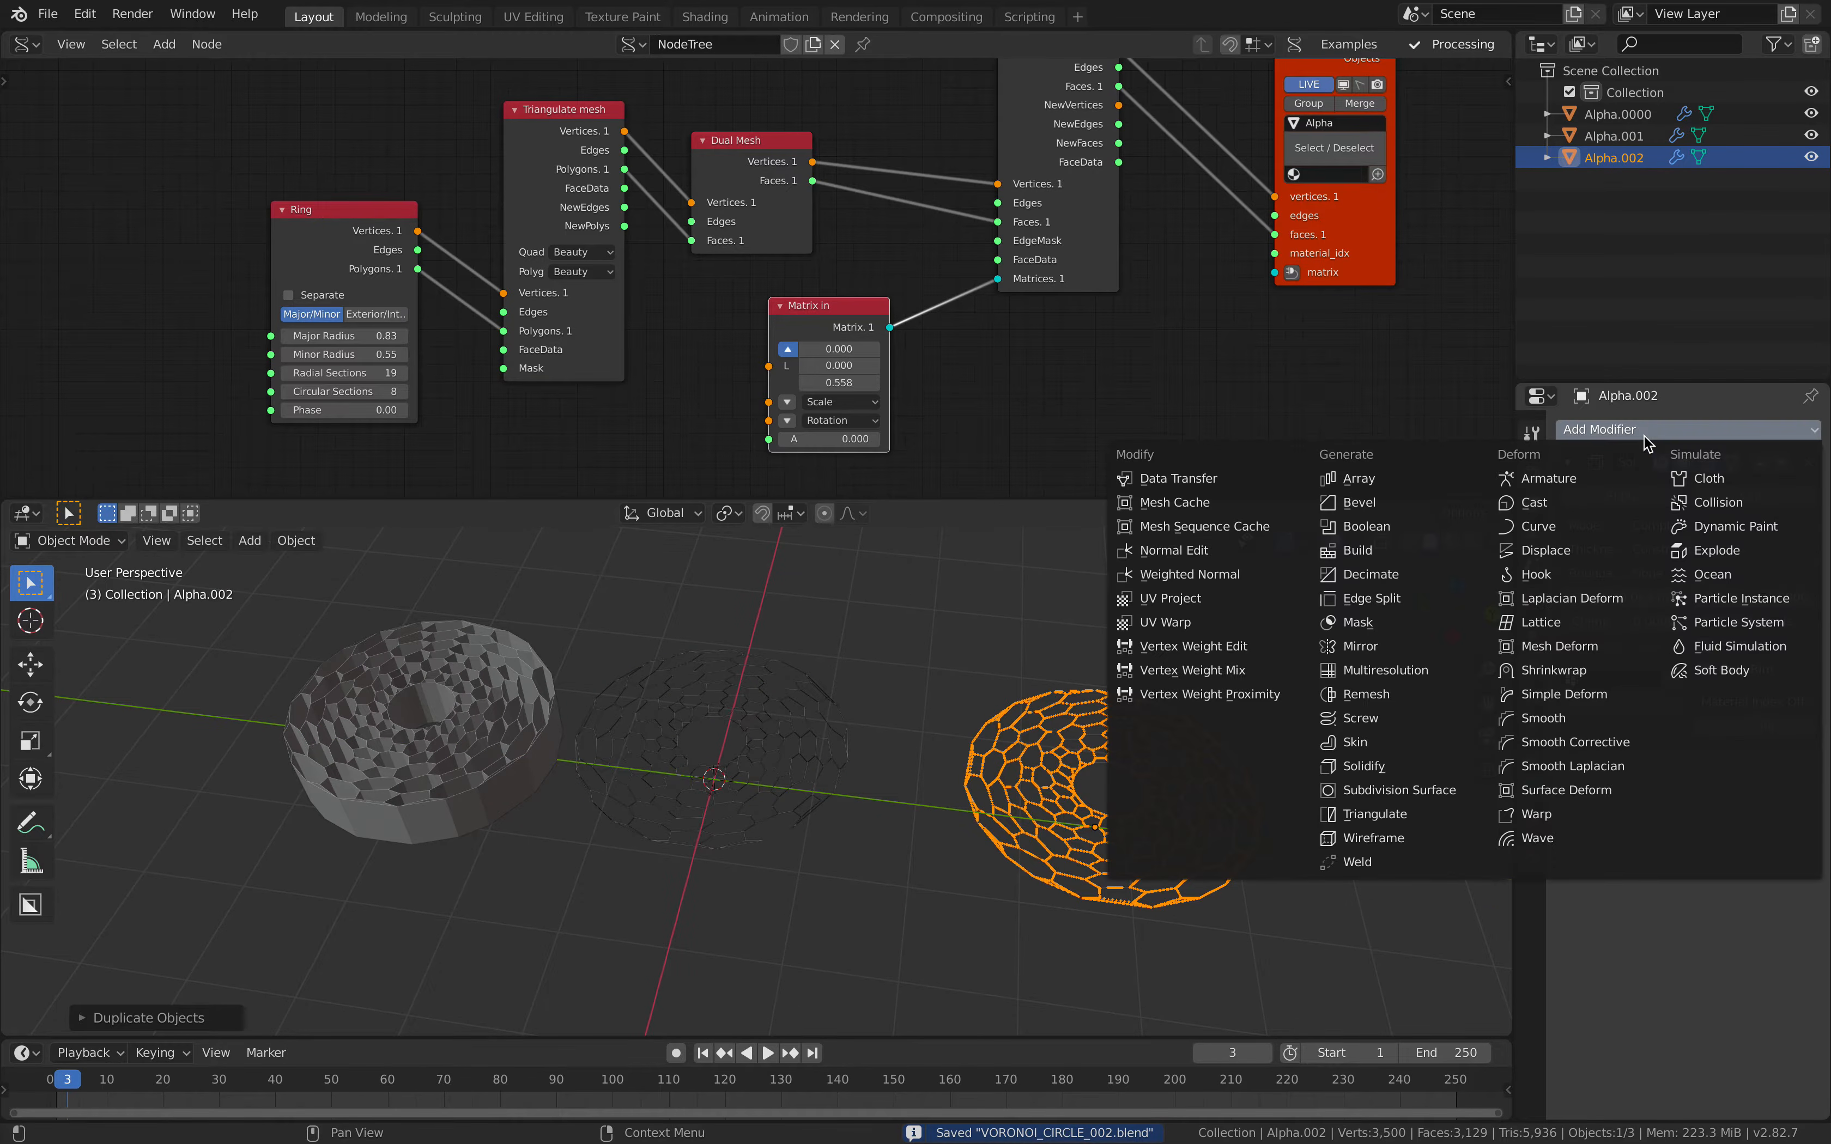
left_click(1626, 431)
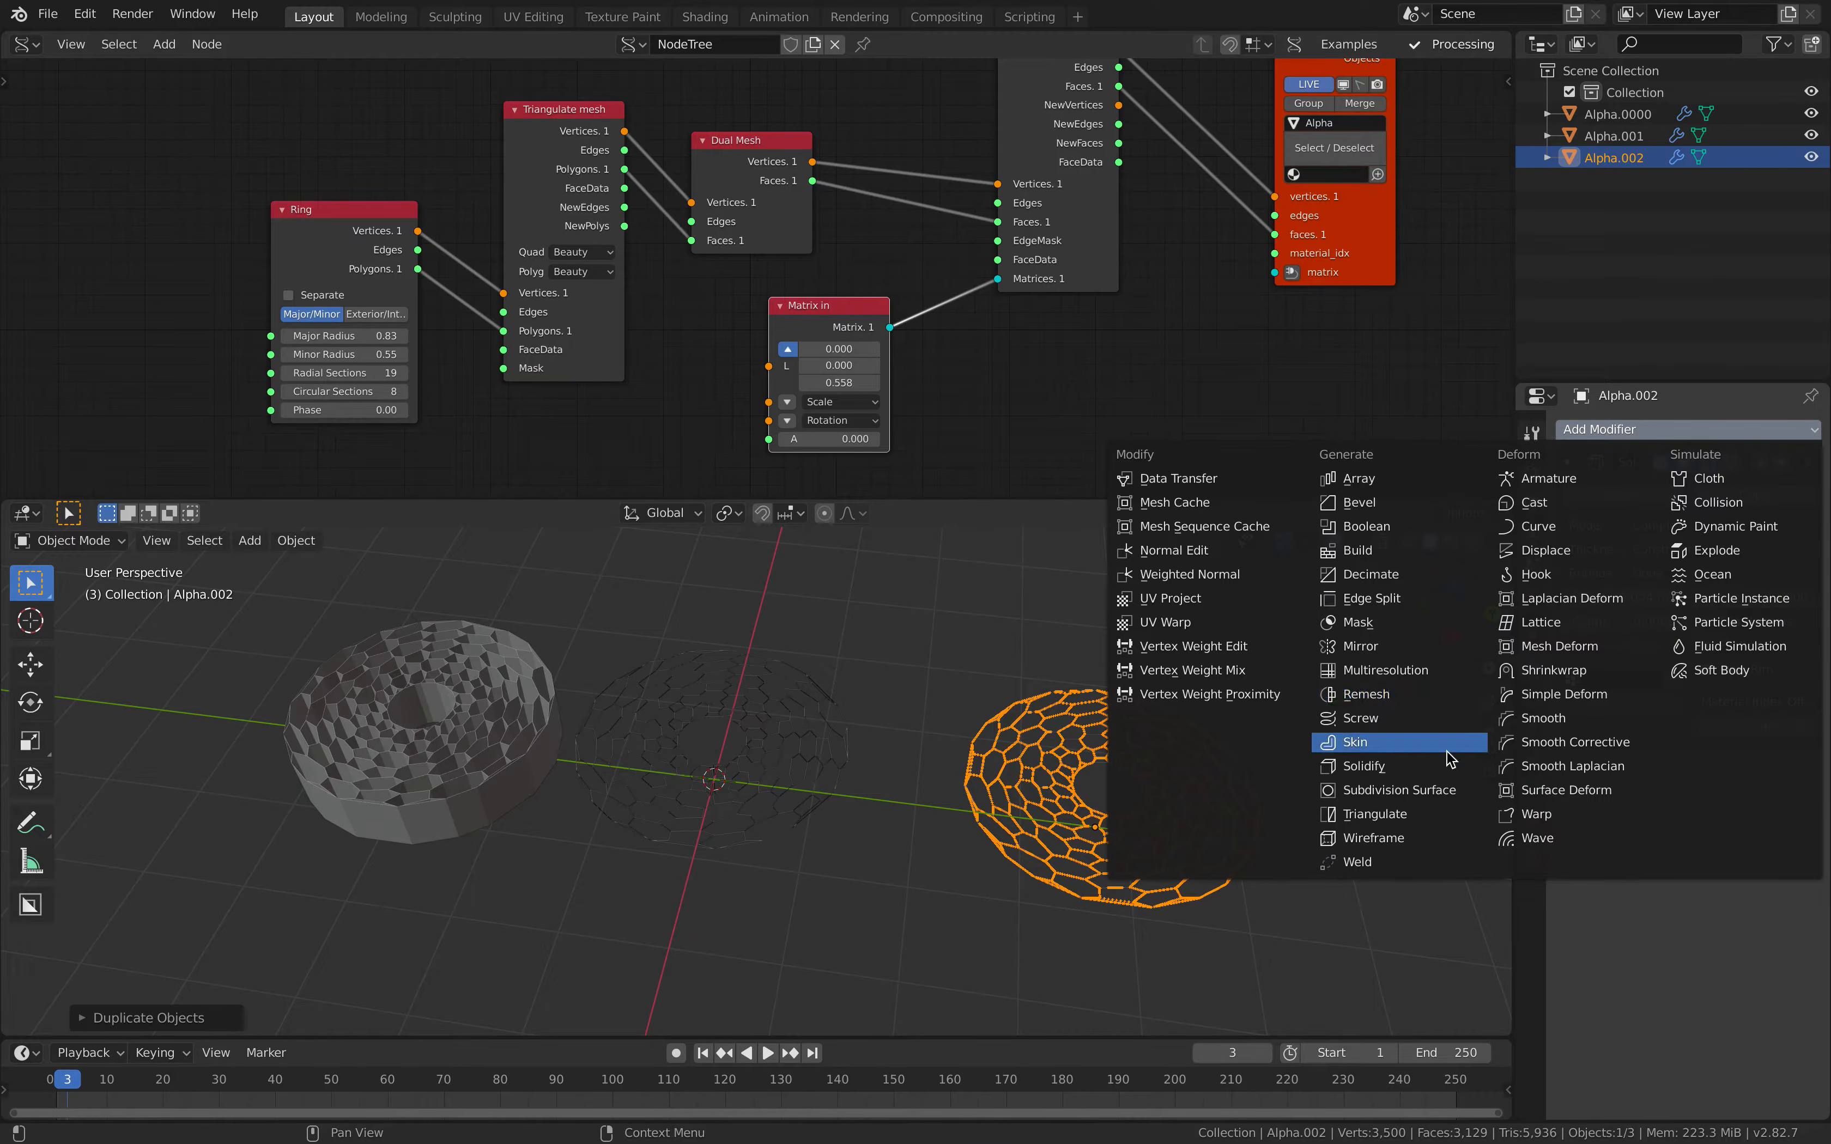
left_click(1392, 766)
left_click_drag(1619, 860, 1695, 860)
middle_click_drag(1059, 832, 577, 876)
- Add a level 2 Subdivision Surface modifier to the negative-Y ring, remove the modifier, and undo that removal
left_click(530, 778)
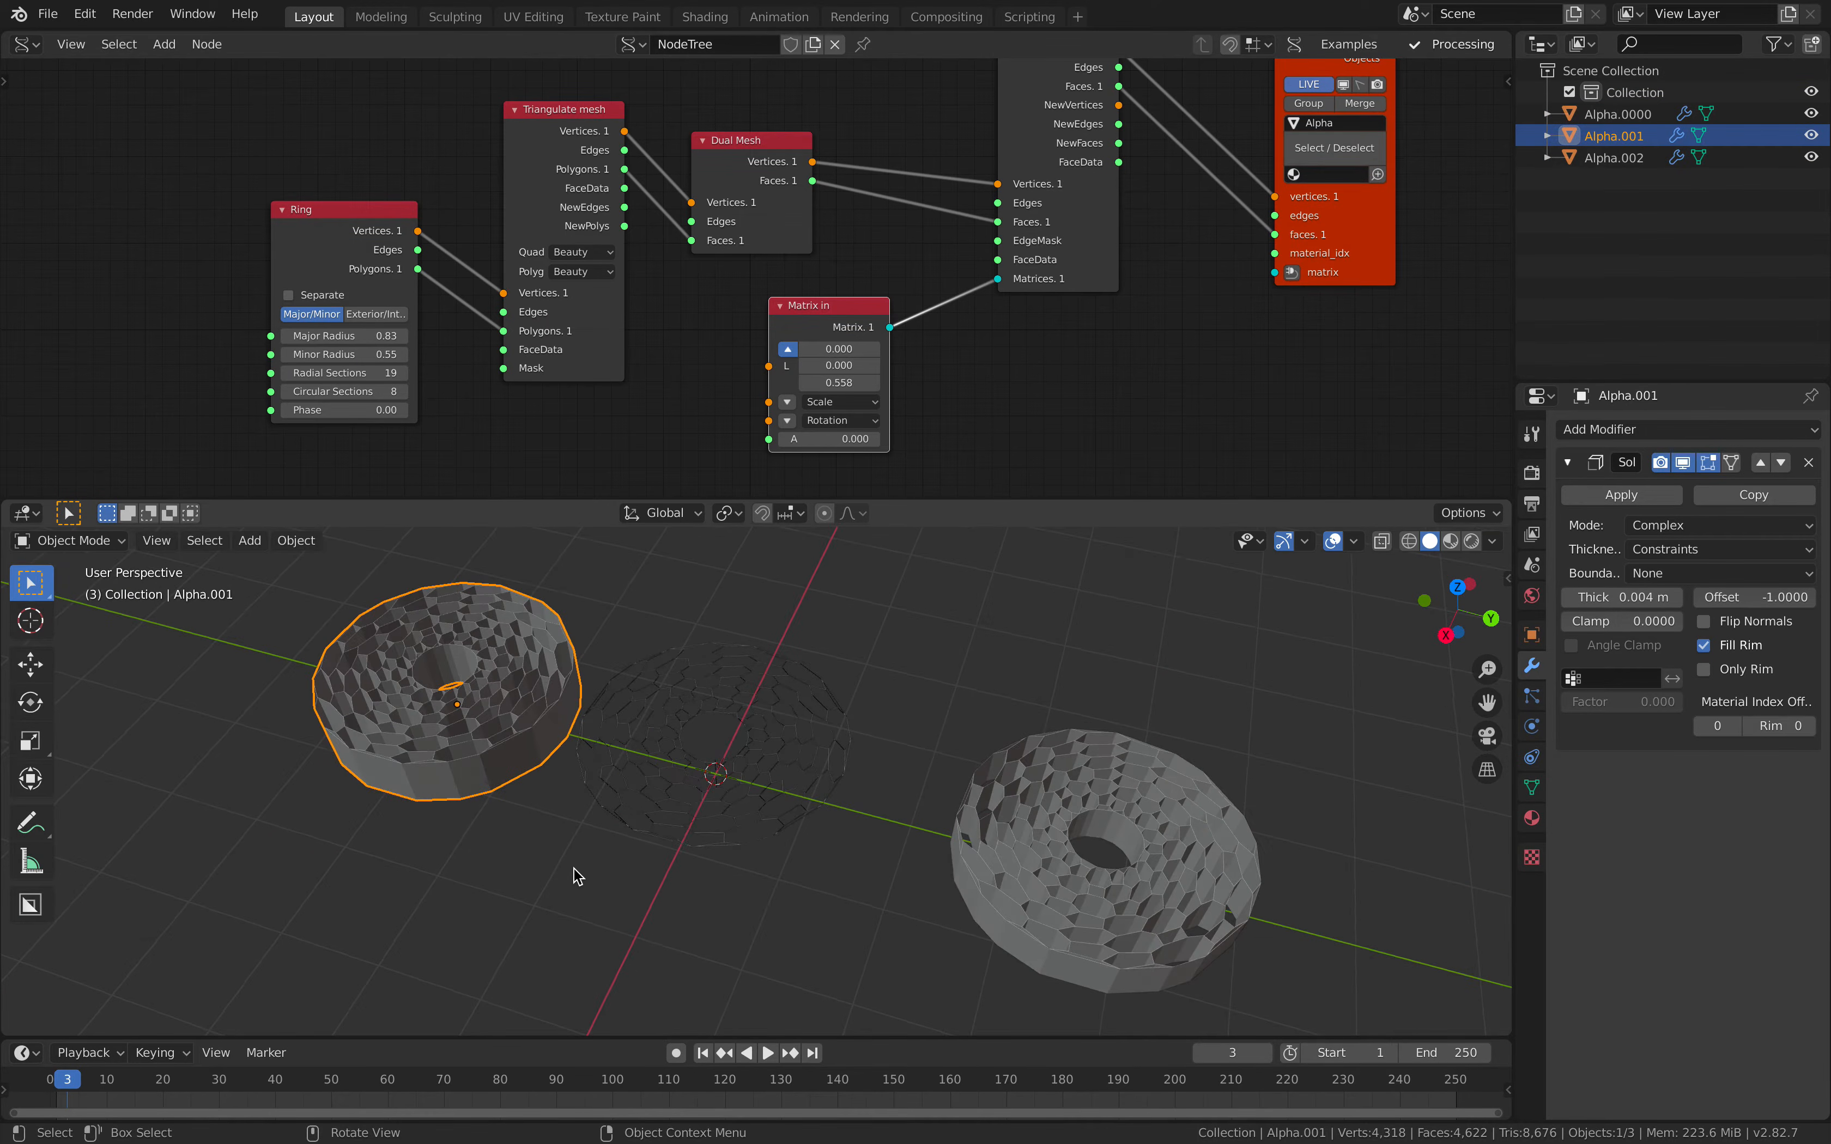
key("ctrl+2")
middle_click_drag(684, 805, 698, 850)
left_click(748, 703)
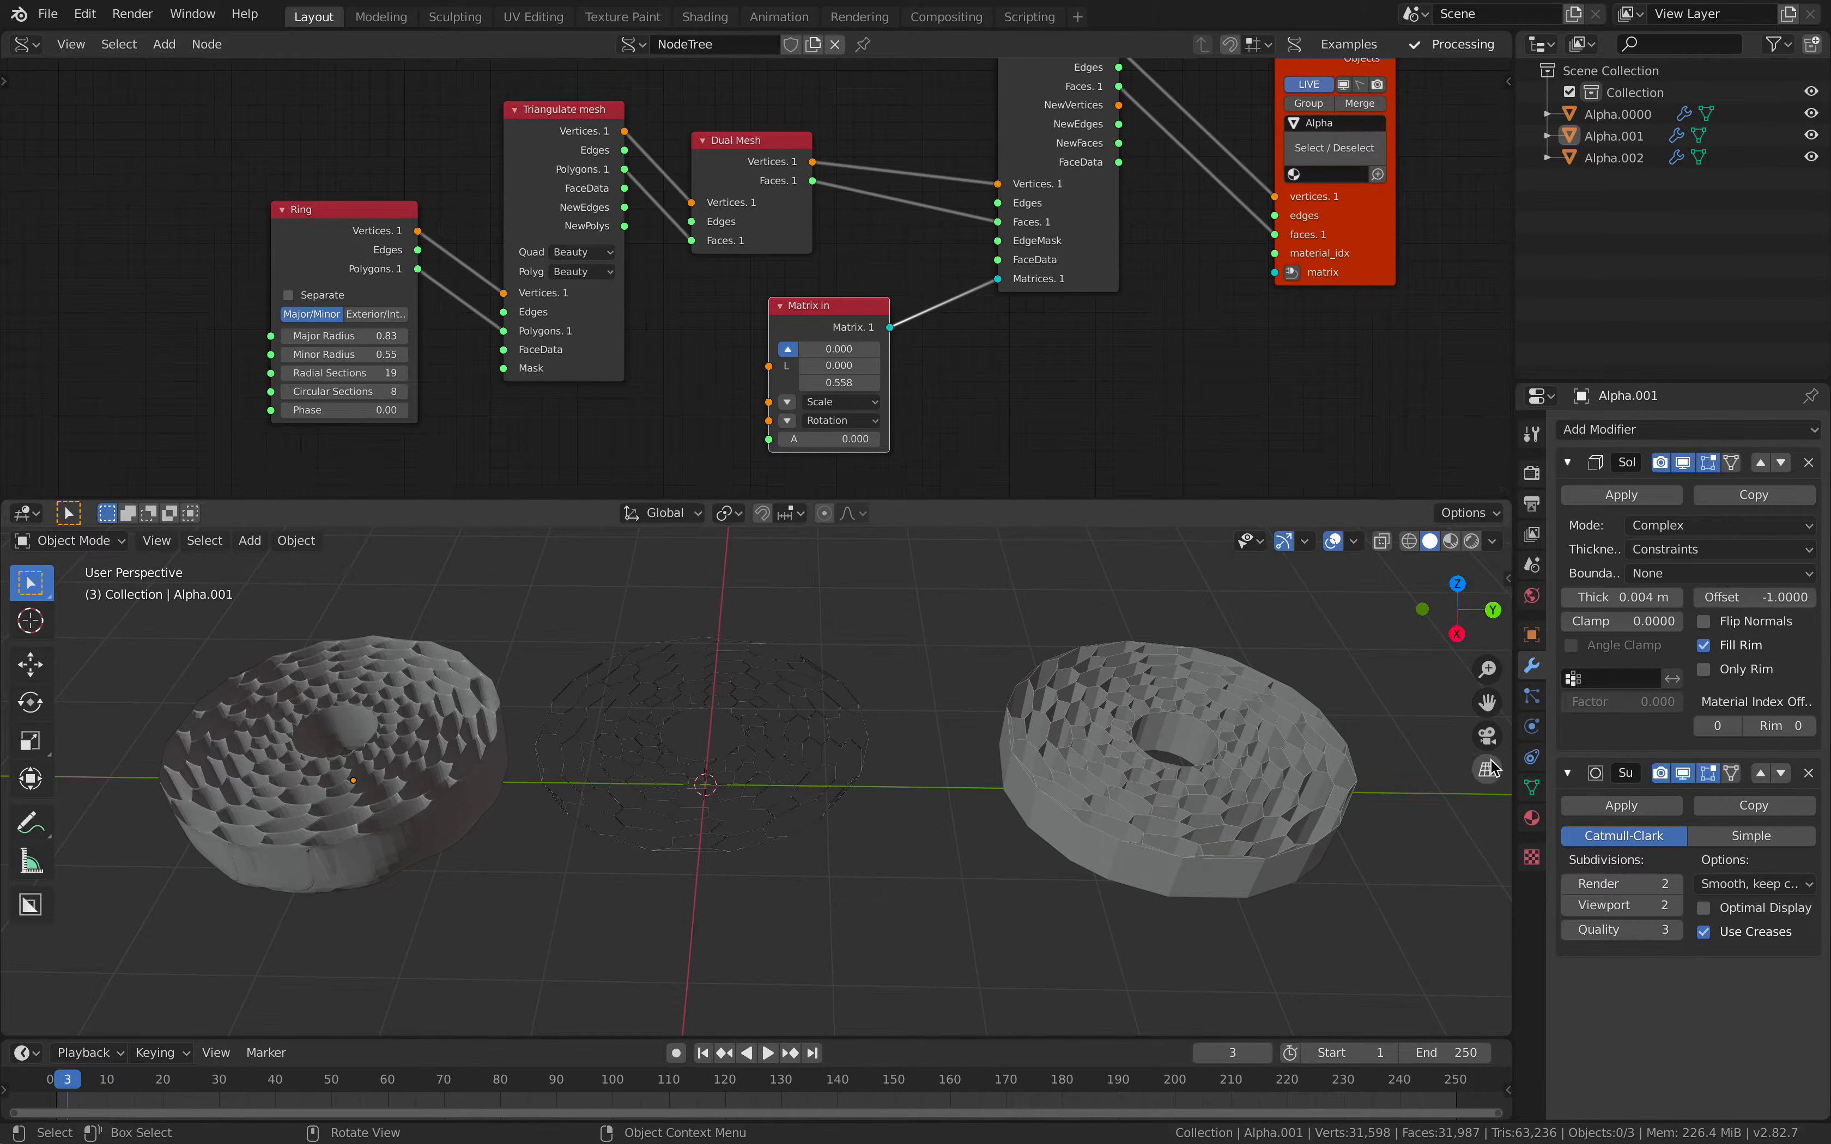
left_click(1808, 773)
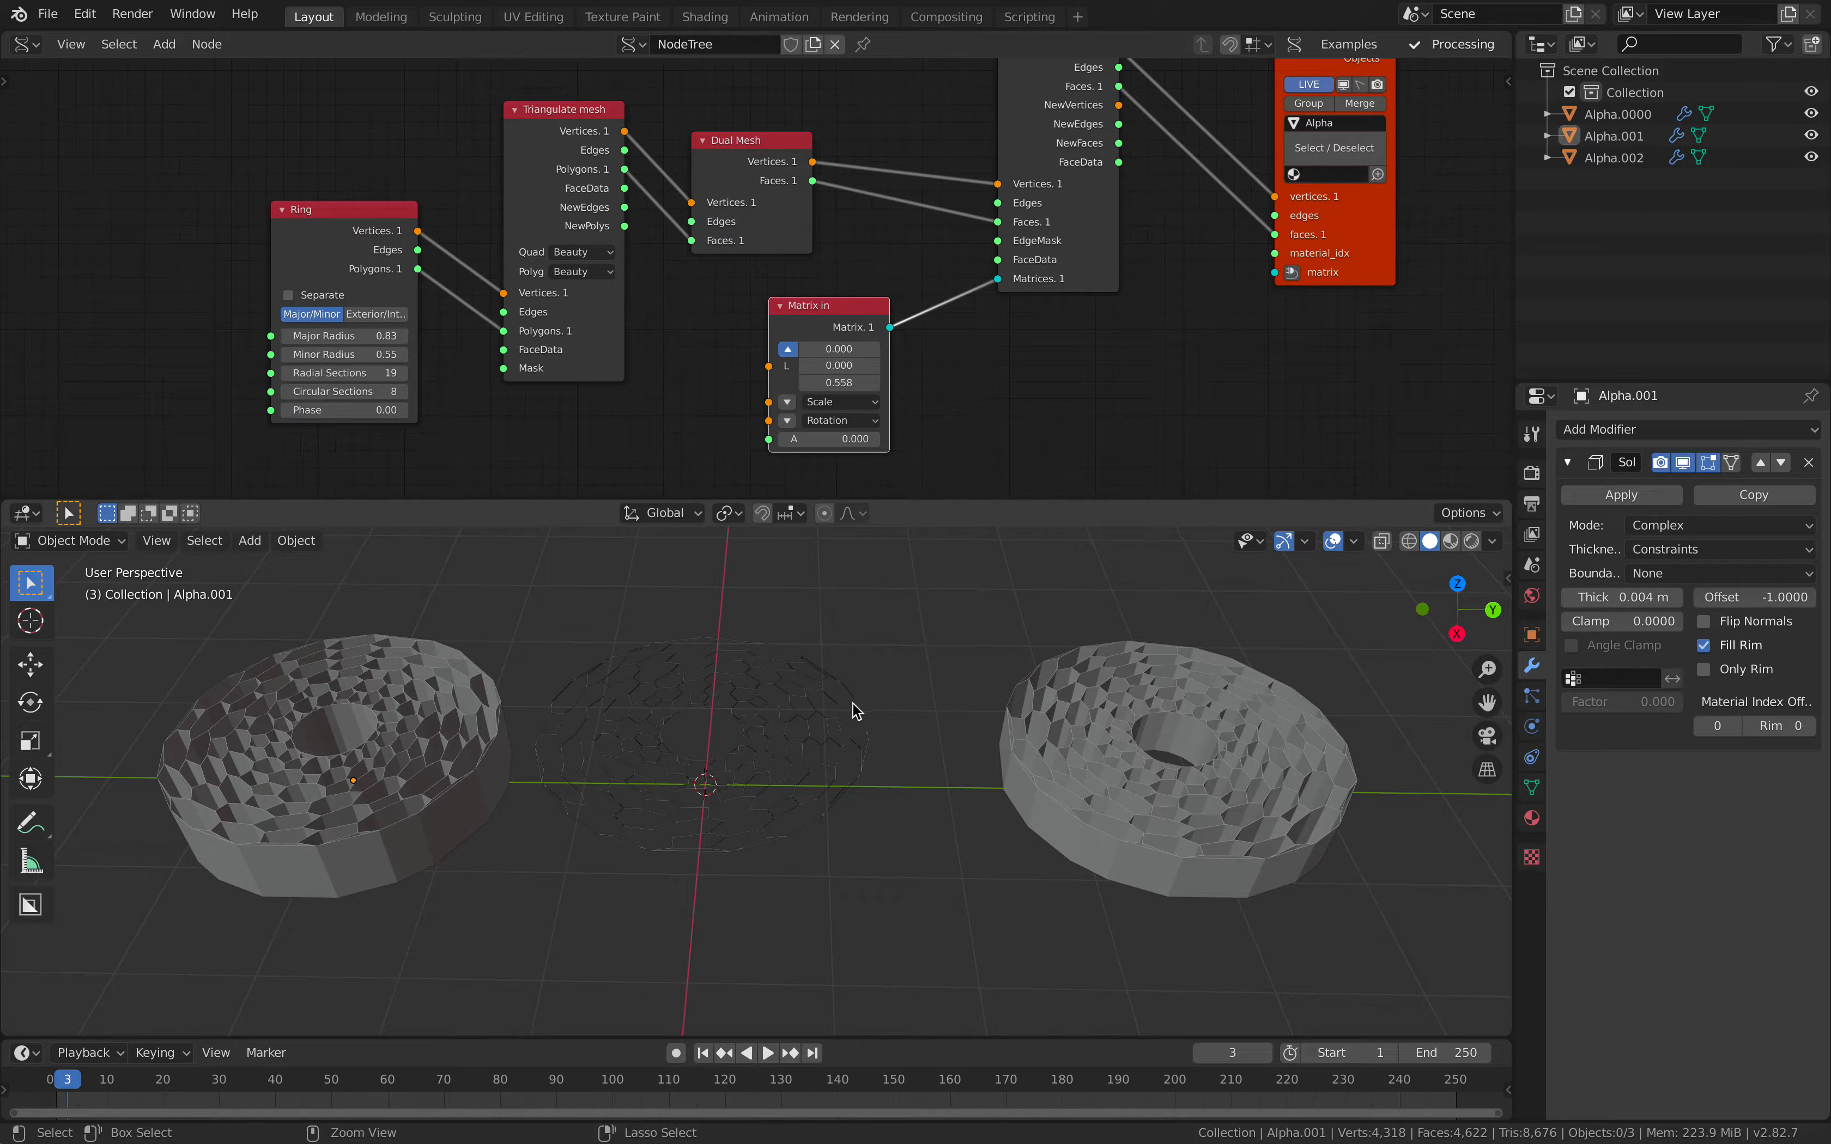
key("ctrl+z")
- Remove the Solidify modifier from the original ring at the origin
left_click(770, 699)
middle_click_drag(770, 699, 1060, 681)
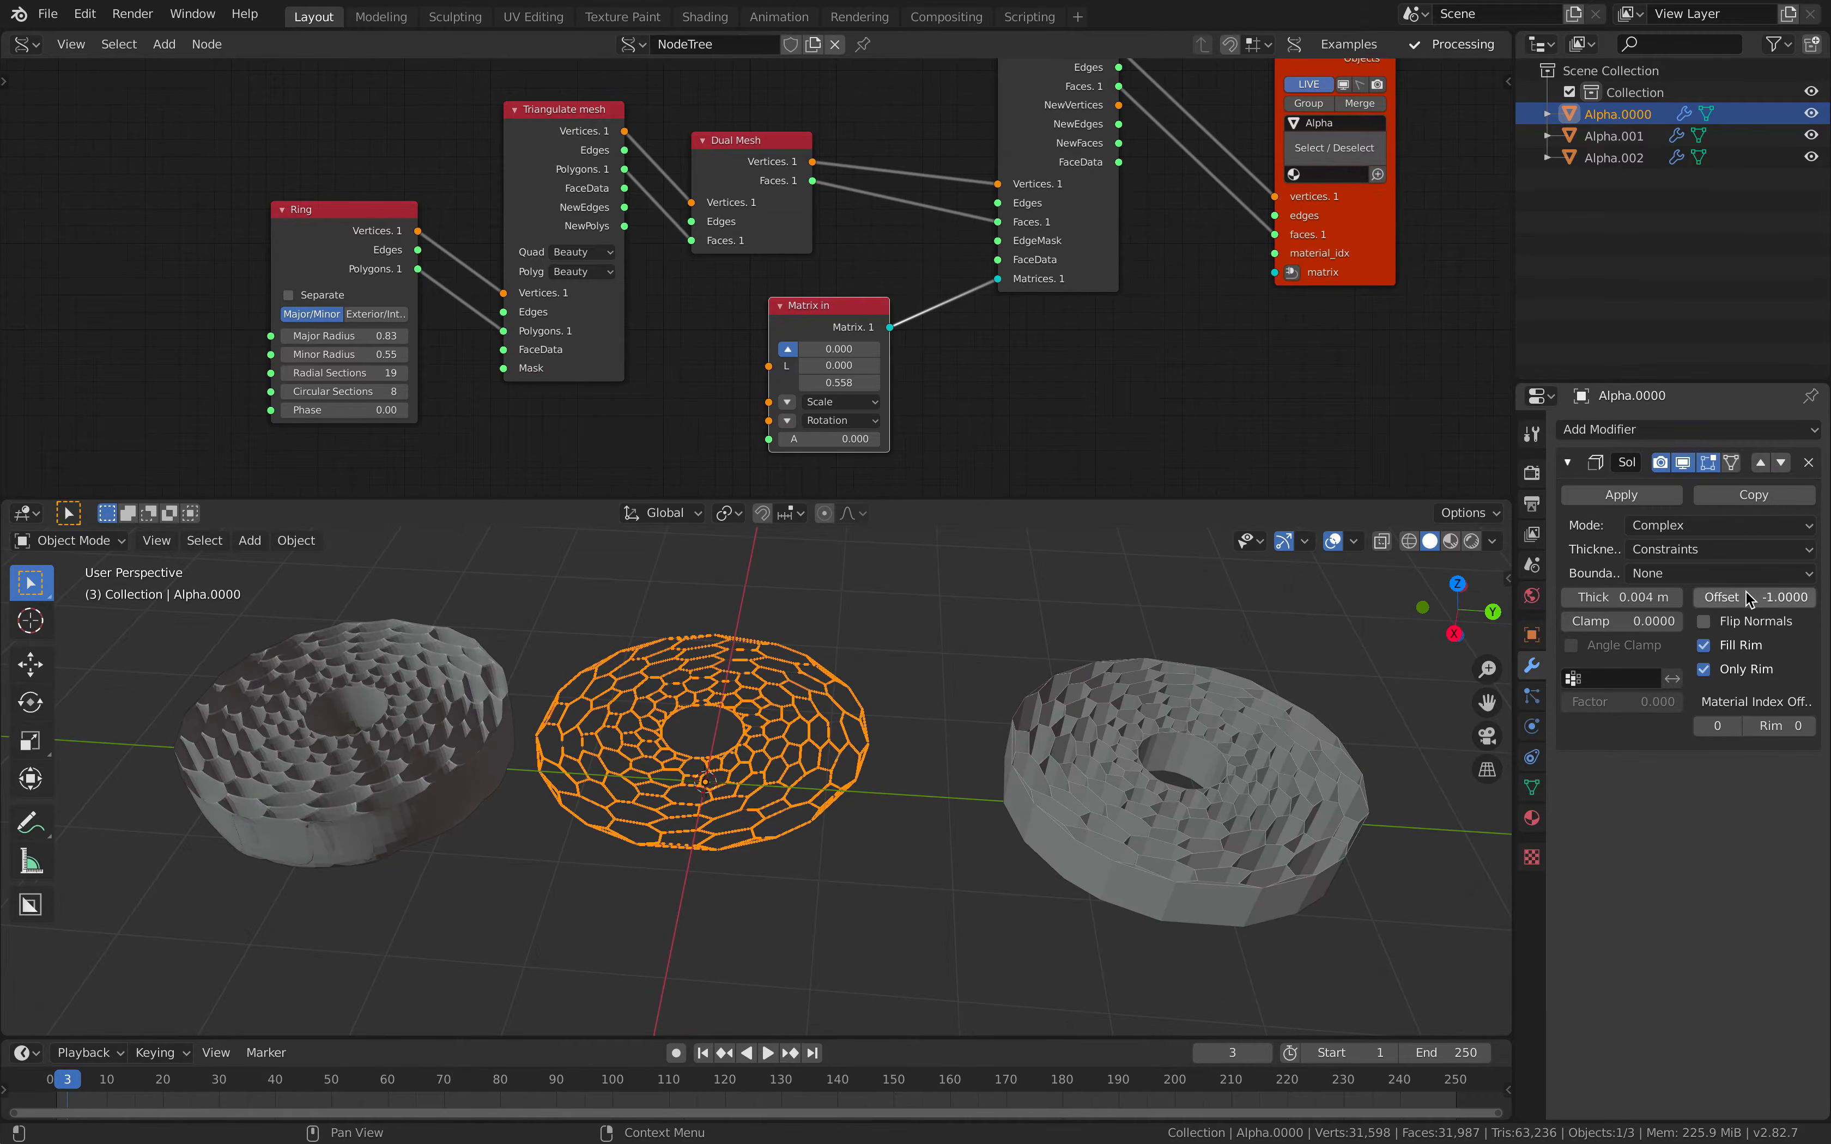
left_click(1809, 463)
- Save the project as a new version named VORONOI_CIRCLE_003.blend
left_click(47, 13)
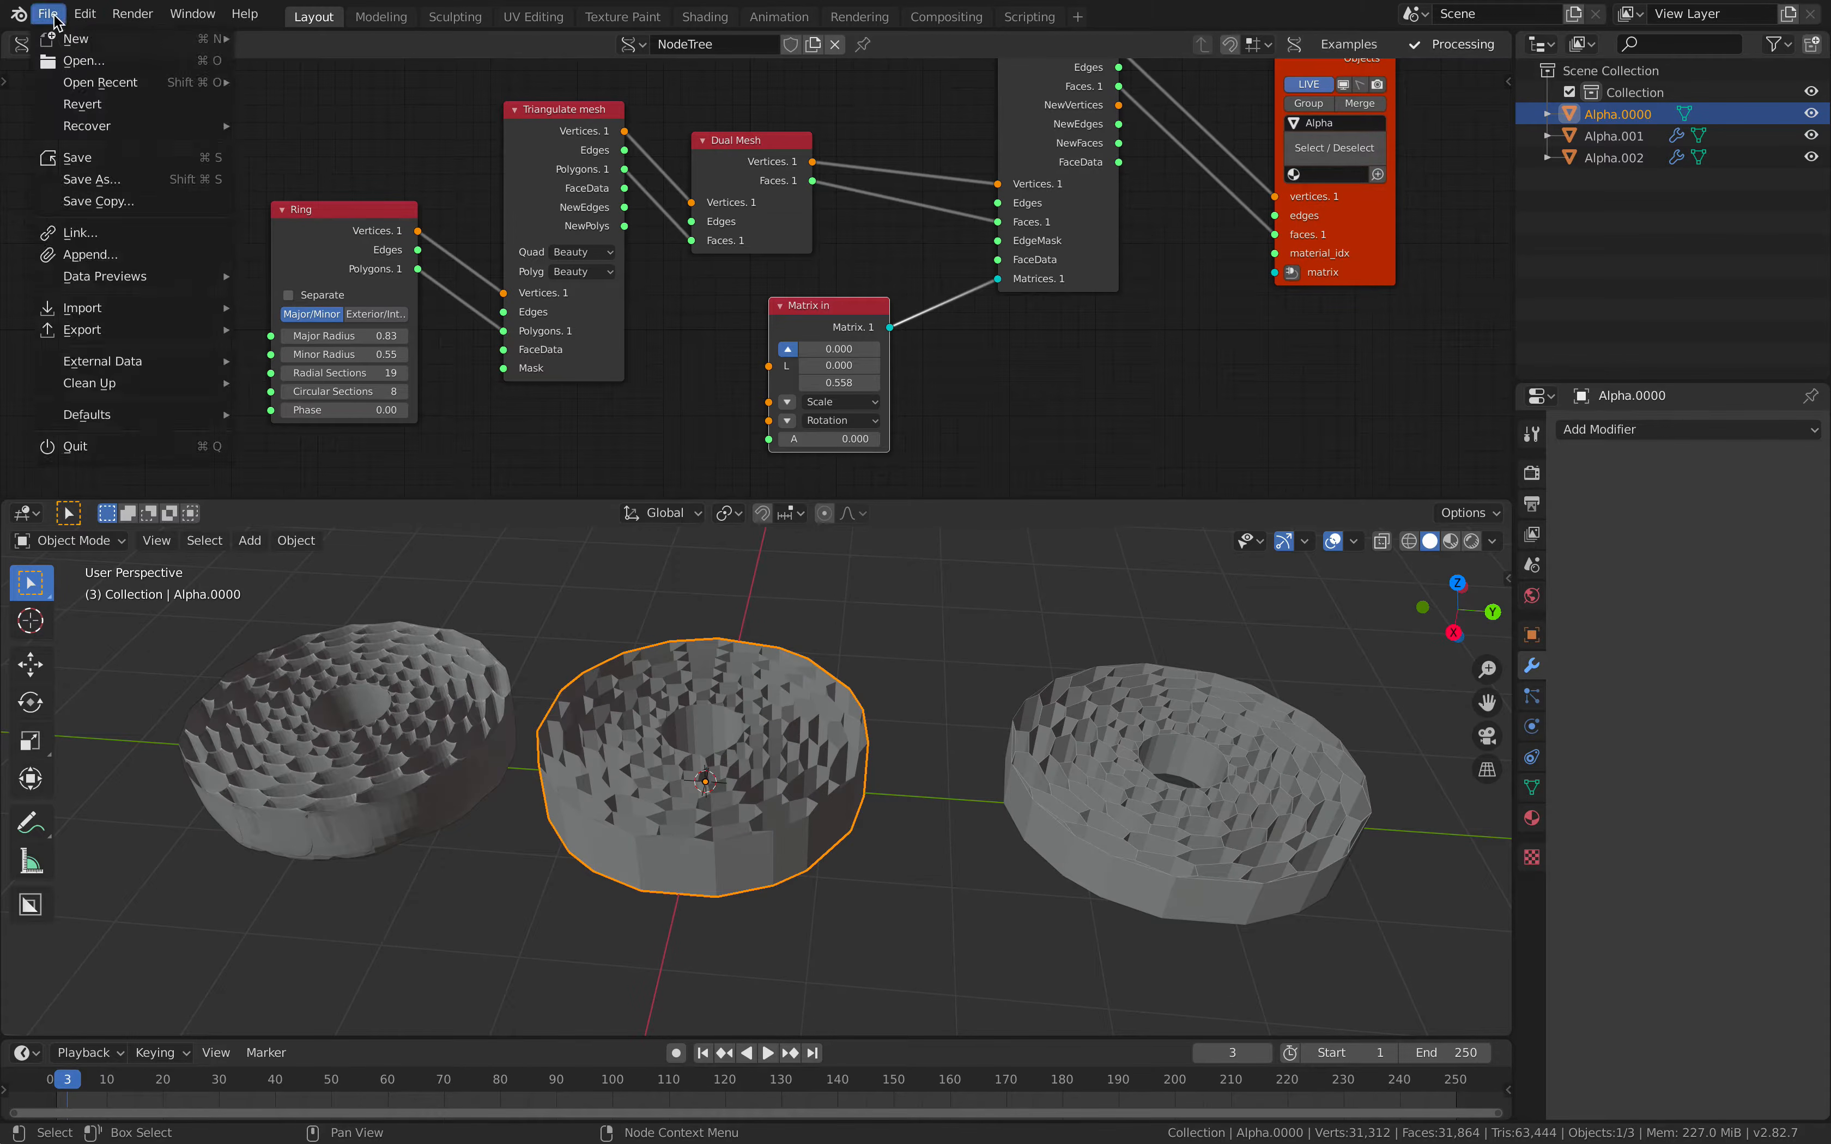
left_click(101, 185)
left_click(1163, 1000)
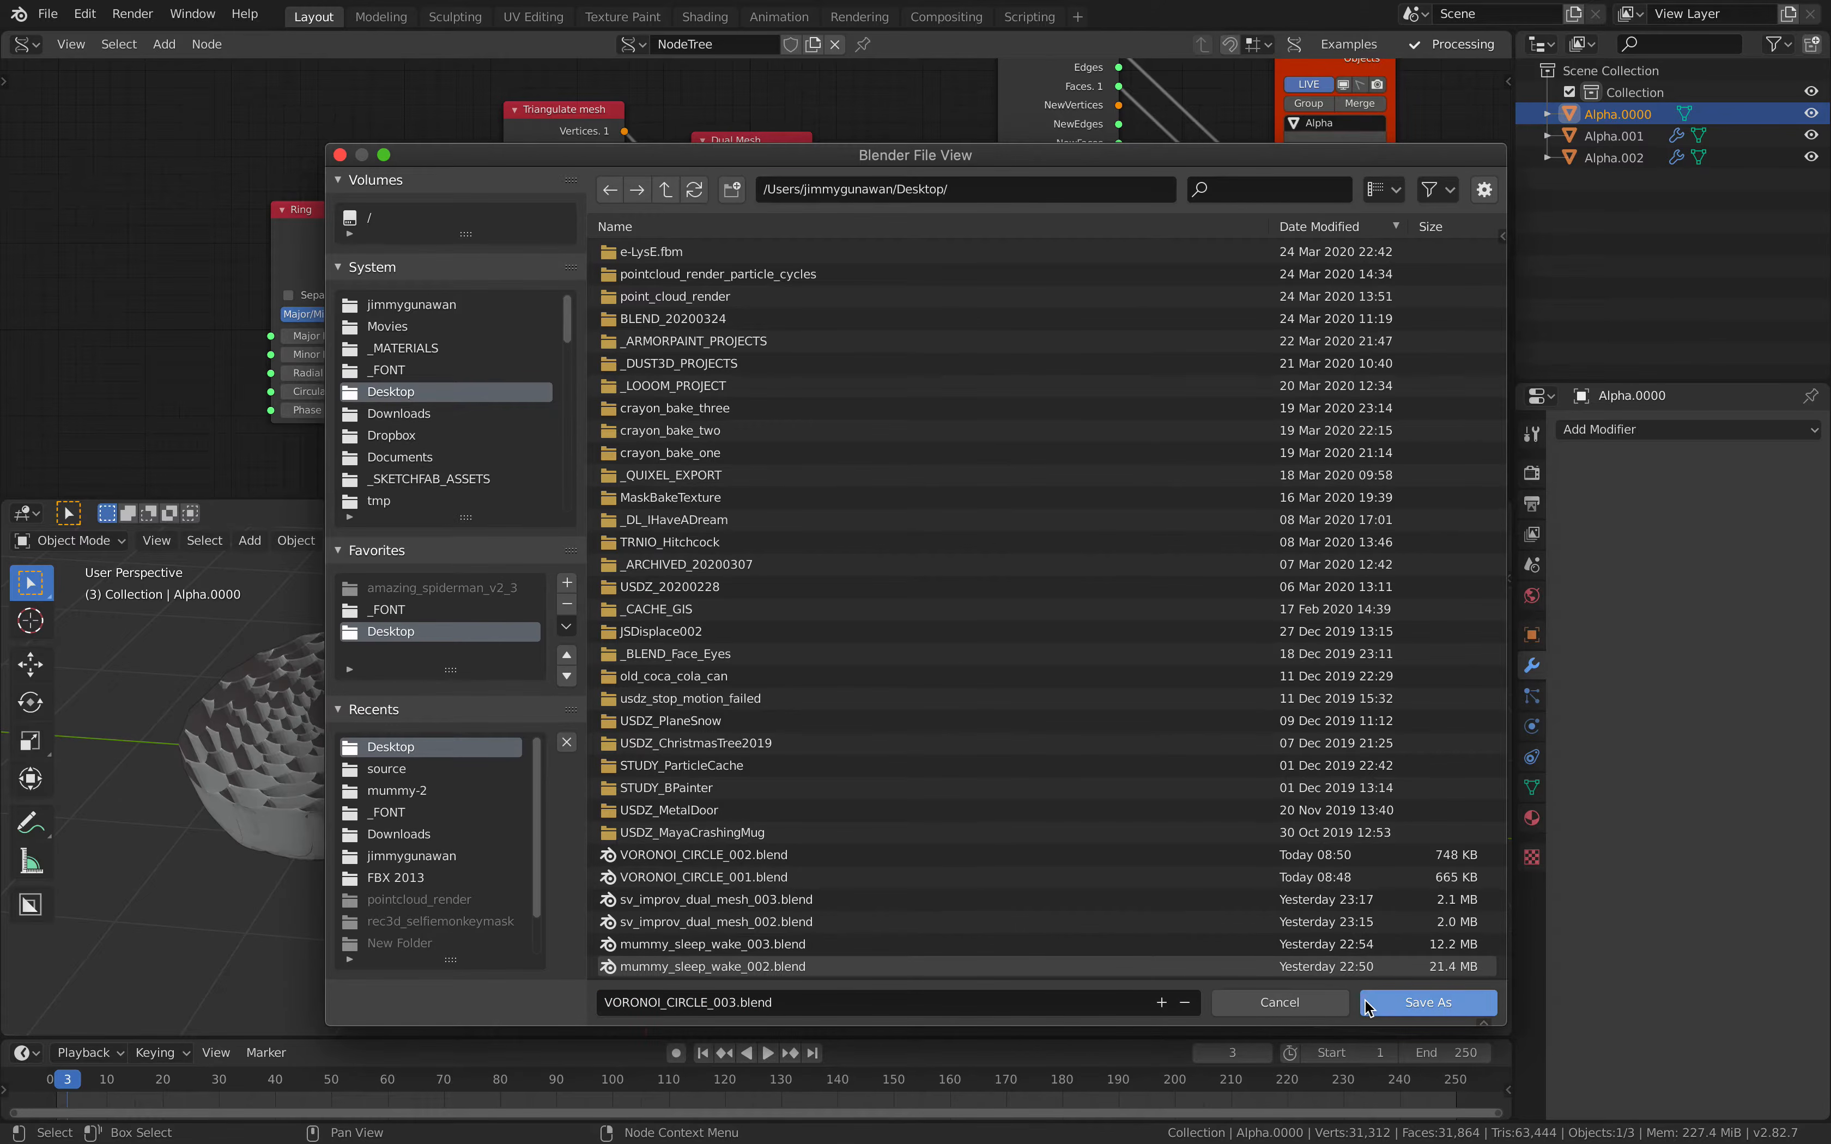
left_click(1428, 1002)
- Move the Ring and Triangulate mesh nodes to clear space in the node tree
middle_click_drag(403, 232, 452, 258)
left_click_drag(451, 259, 353, 154)
left_click_drag(585, 167, 521, 102)
left_click_drag(294, 136, 224, 104)
middle_click_drag(286, 266, 440, 231)
- Add a Voronoi 2D node to the node tree
key("shift+a")
left_click(433, 360)
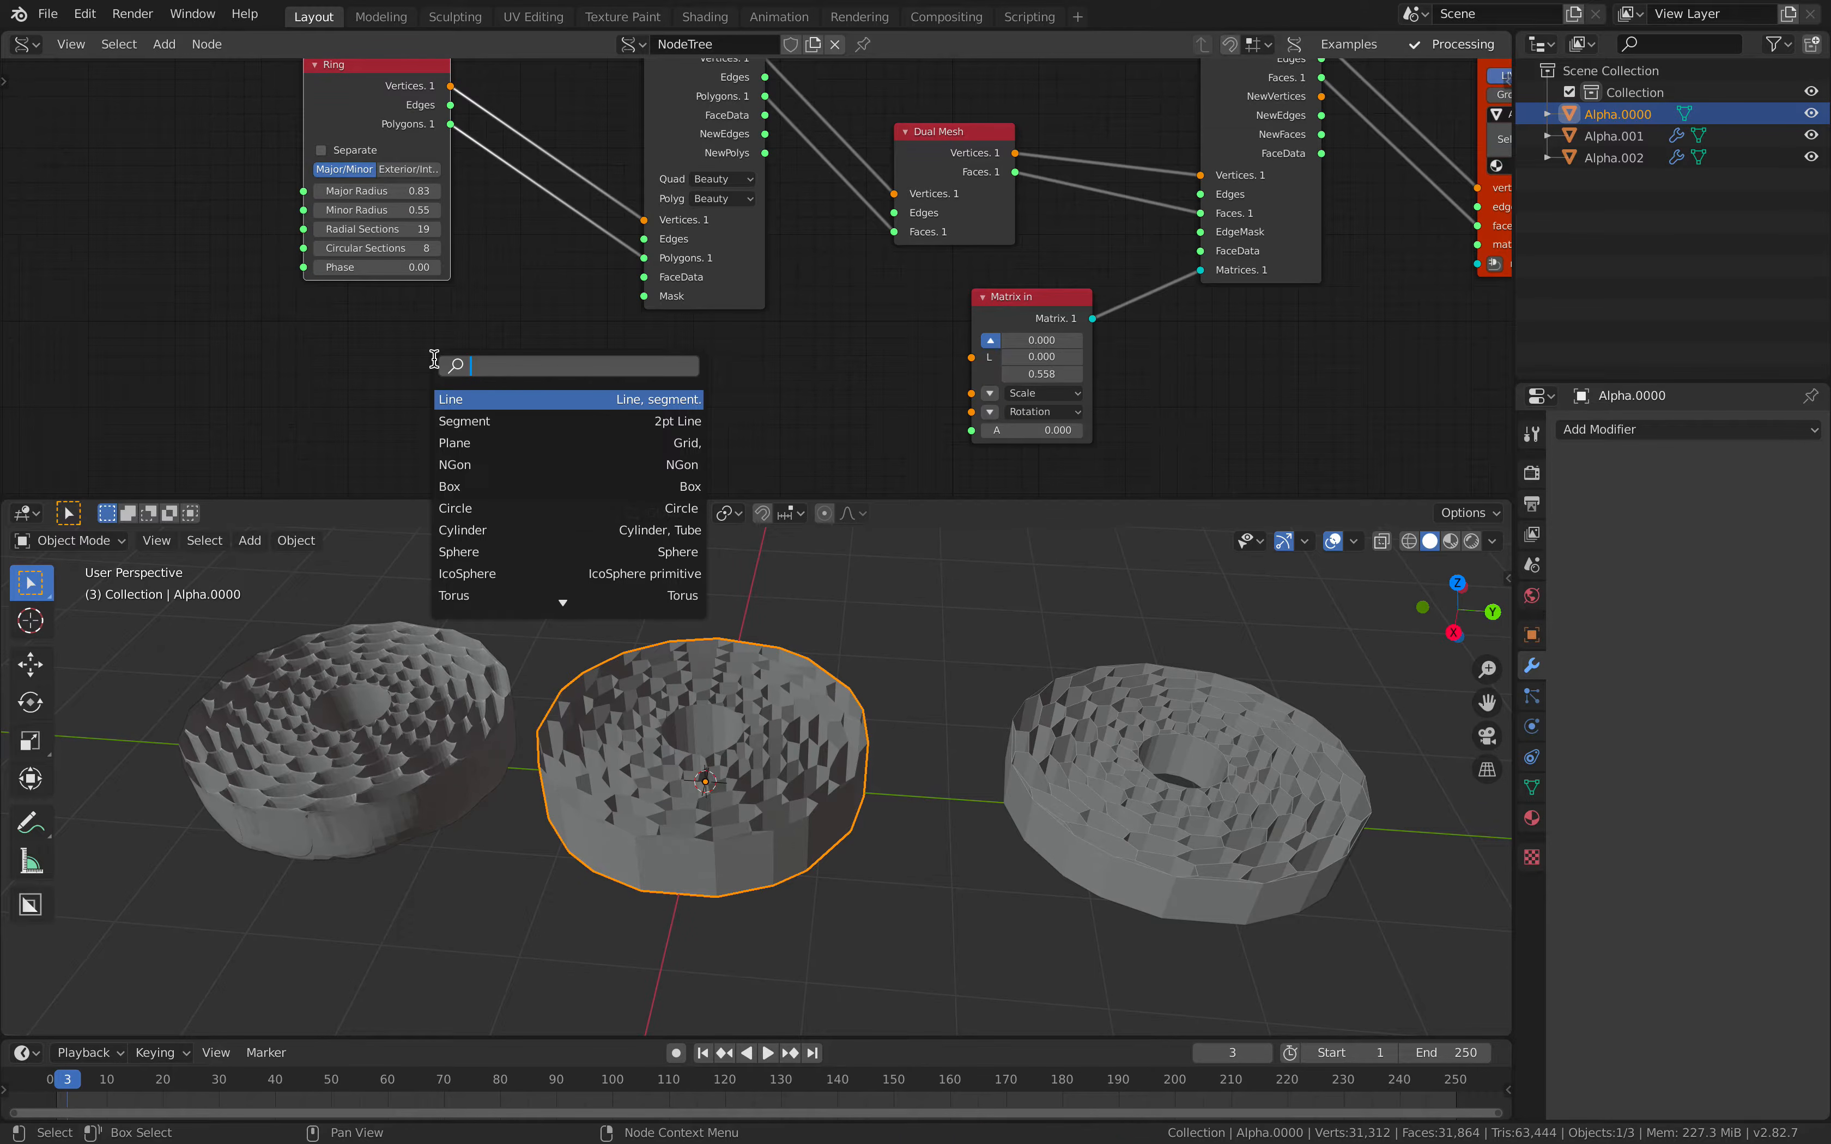
type("vo")
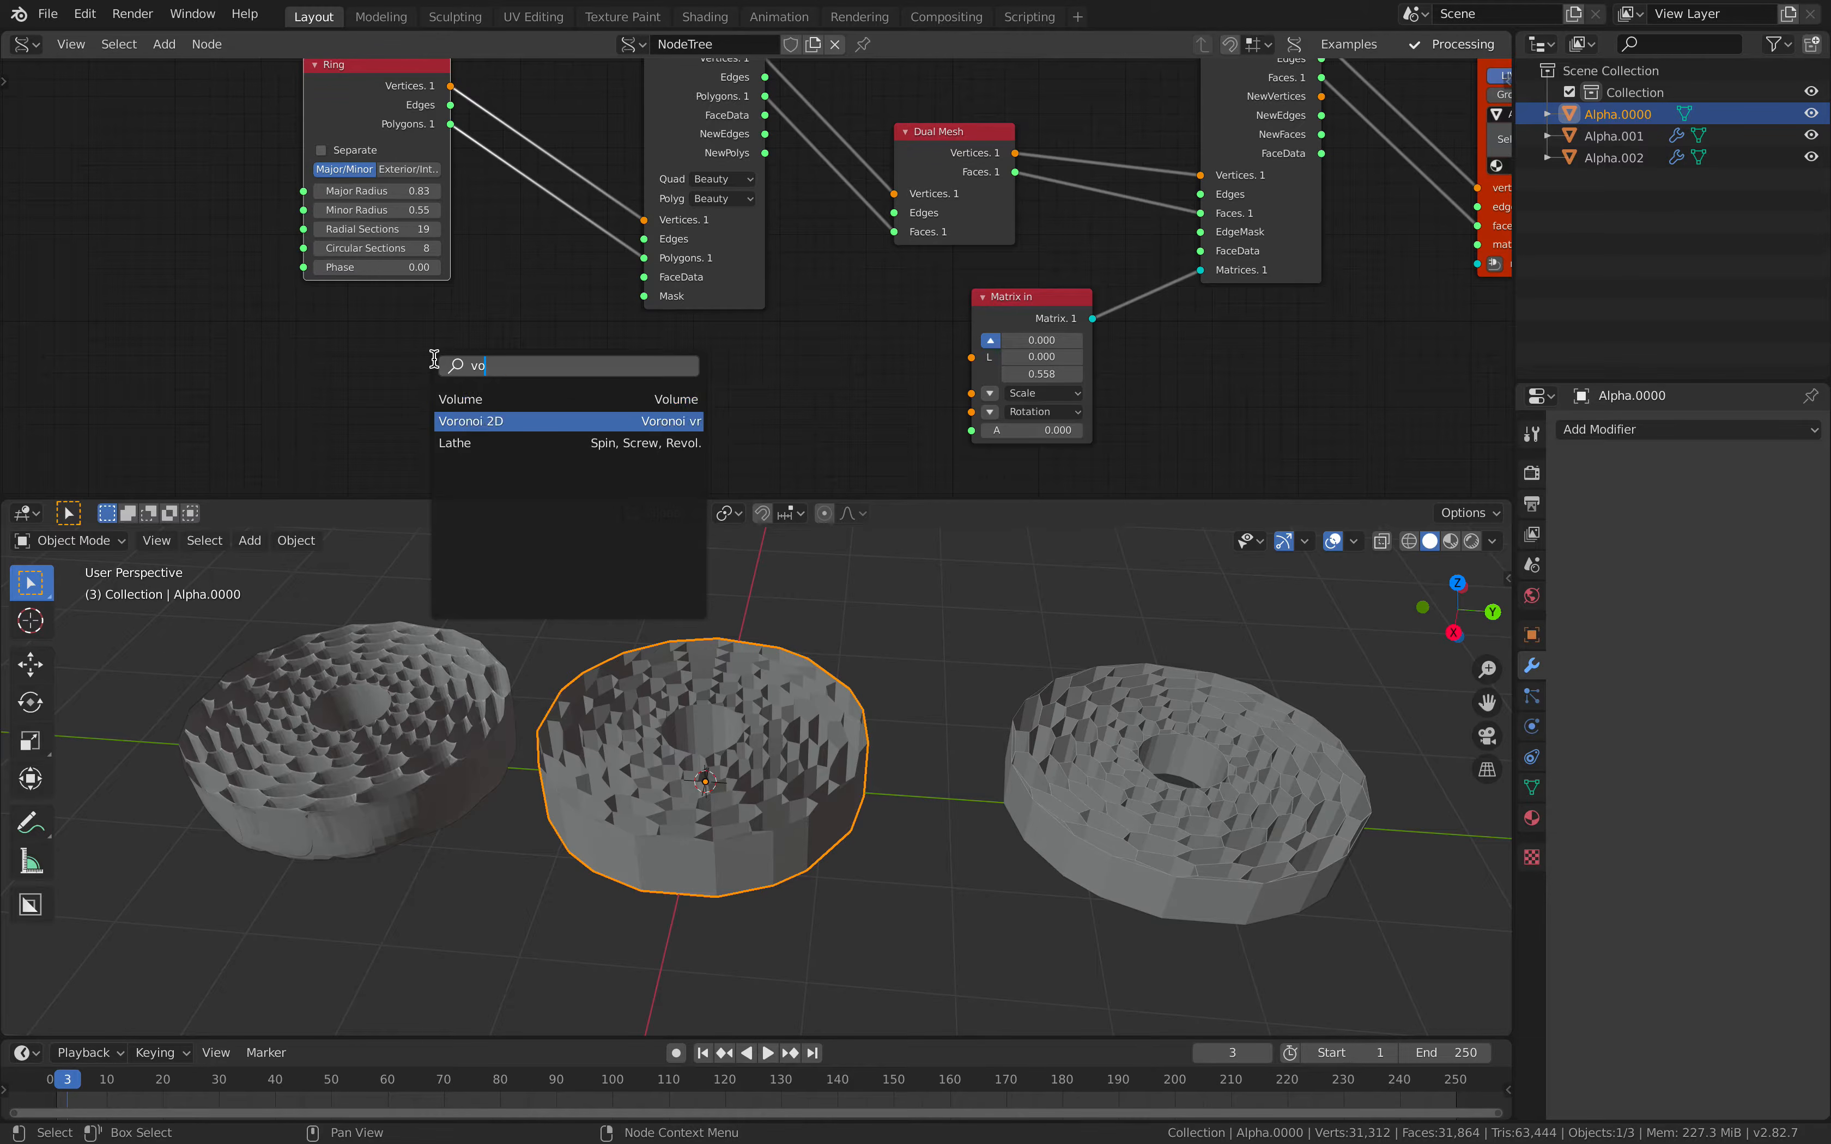
left_click(485, 420)
left_click(615, 350)
- Rearrange the Triangulate mesh and Dual Mesh nodes, and place Voronoi 2D beneath Dual Mesh
scroll(614, 335, "down", 1)
scroll(753, 244, "down", 3)
middle_click_drag(721, 280, 702, 339)
left_click_drag(649, 209, 564, 139)
left_click_drag(829, 226, 742, 159)
scroll(606, 366, "up", 2)
left_click_drag(598, 401, 752, 359)
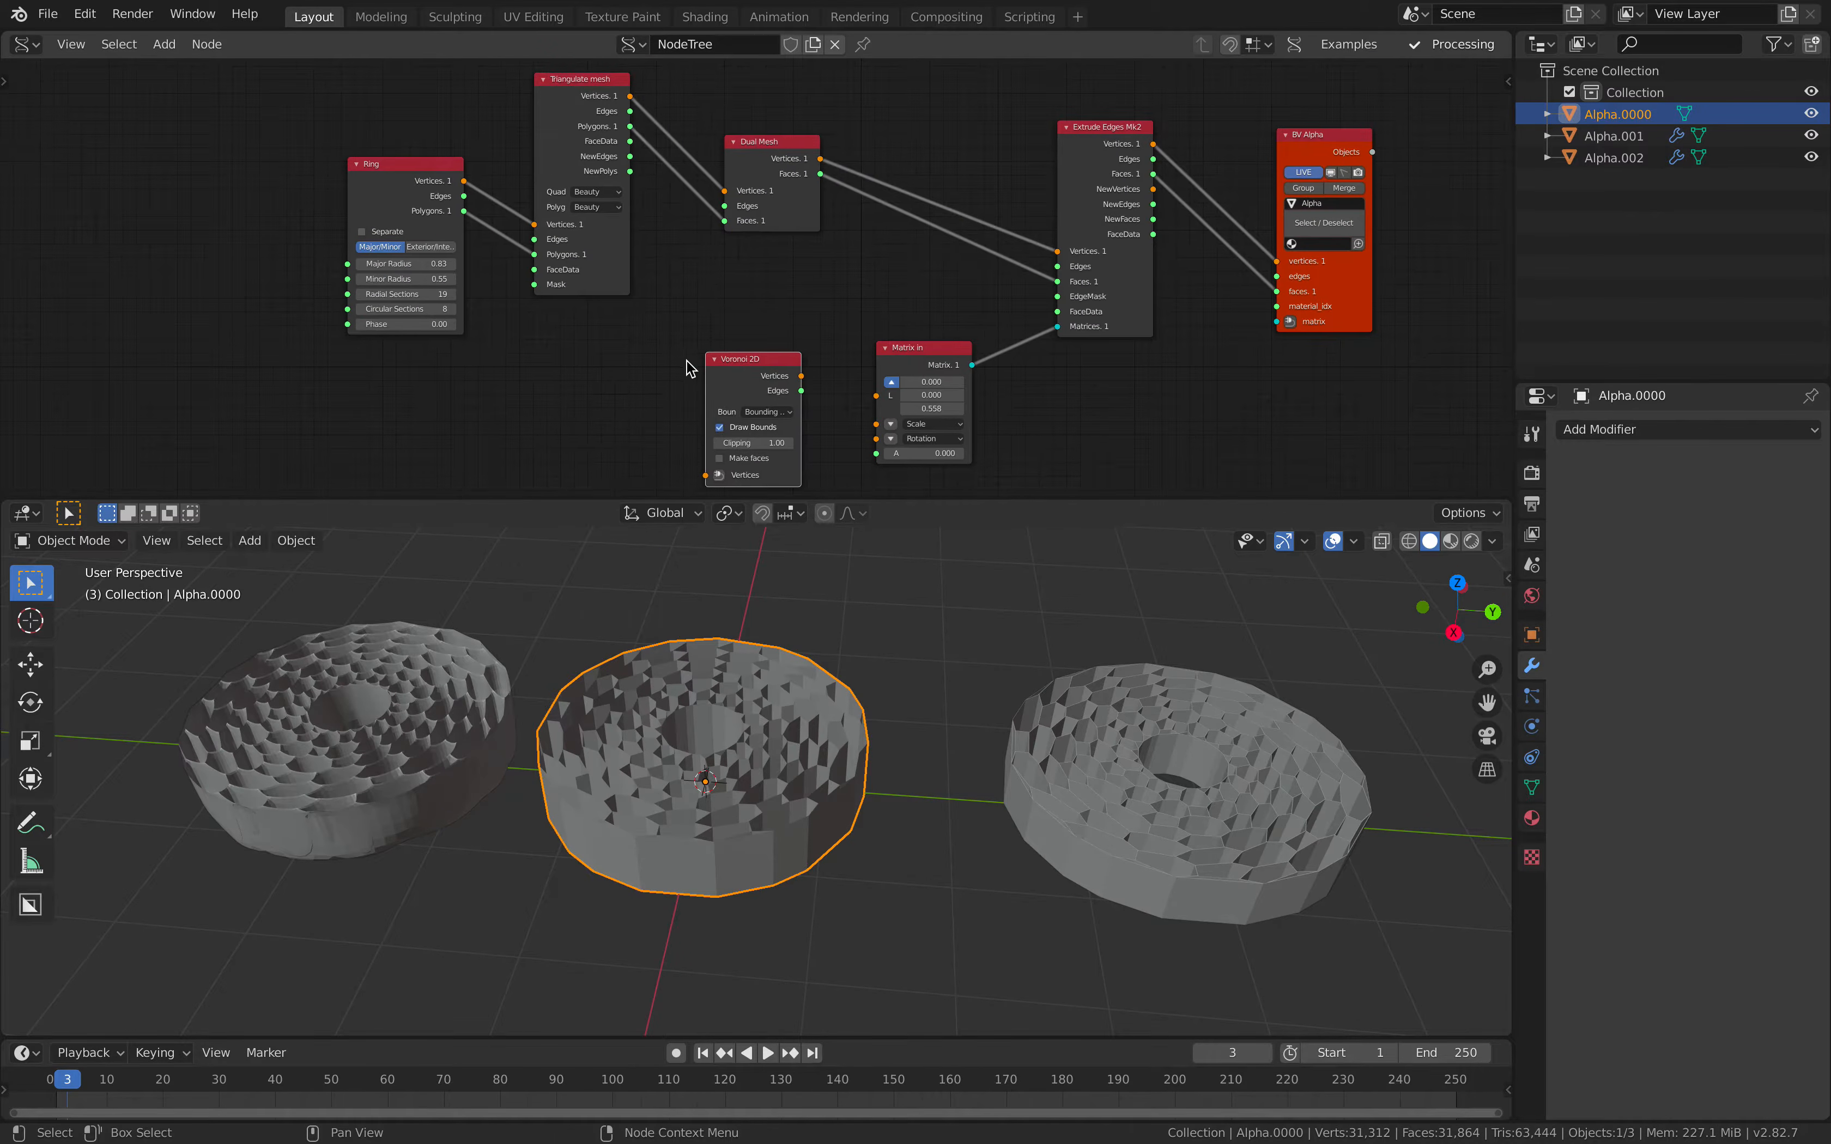
- Add a Random Vector MK2 node and place it beneath the Ring node, ahead of Voronoi 2D
middle_click_drag(525, 426, 574, 345)
key("alt+space")
type("random v")
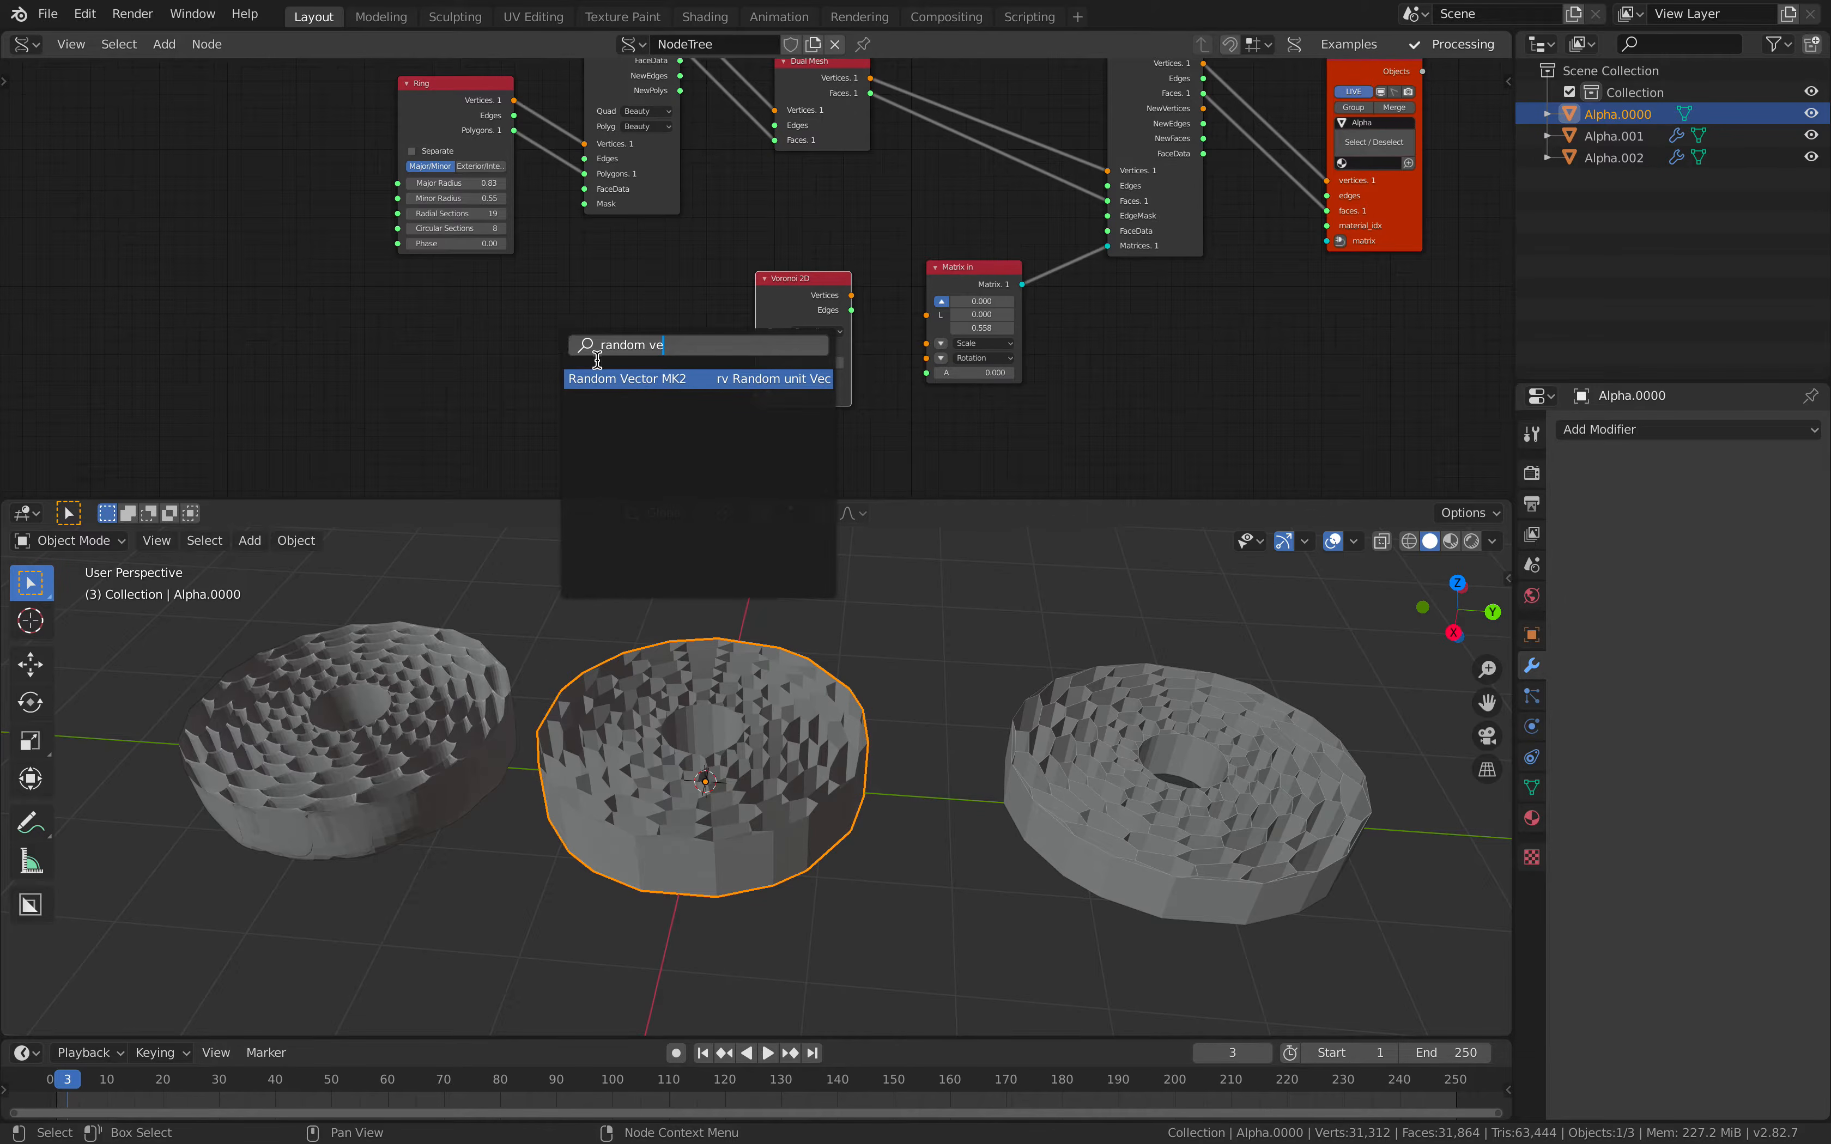
type("e")
left_click(597, 377)
left_click(415, 318)
scroll(415, 318, "up", 1)
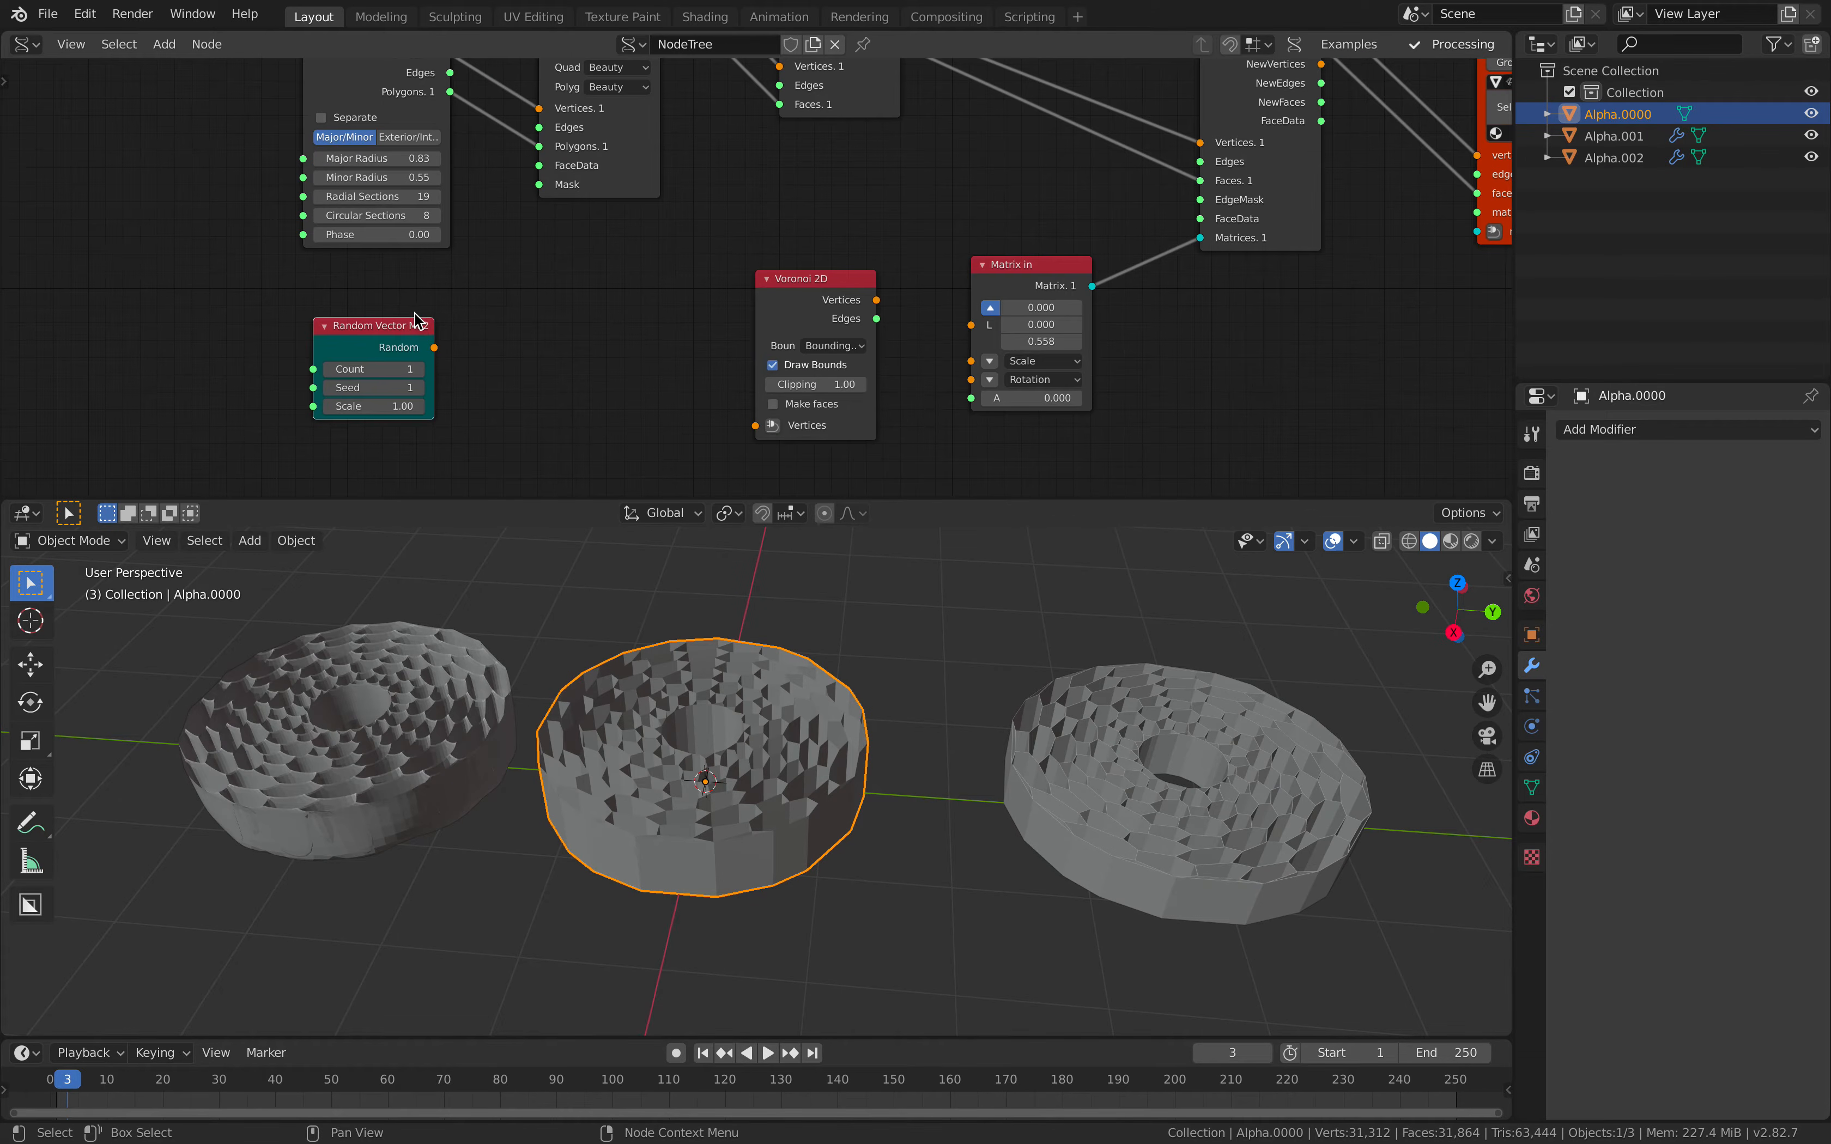
left_click_drag(444, 349, 444, 349)
left_click_drag(403, 330, 335, 345)
- Add a Vector Rewire node between Random Vector MK2 and Voronoi 2D
key("shift+a")
left_click(446, 355)
type("rewi")
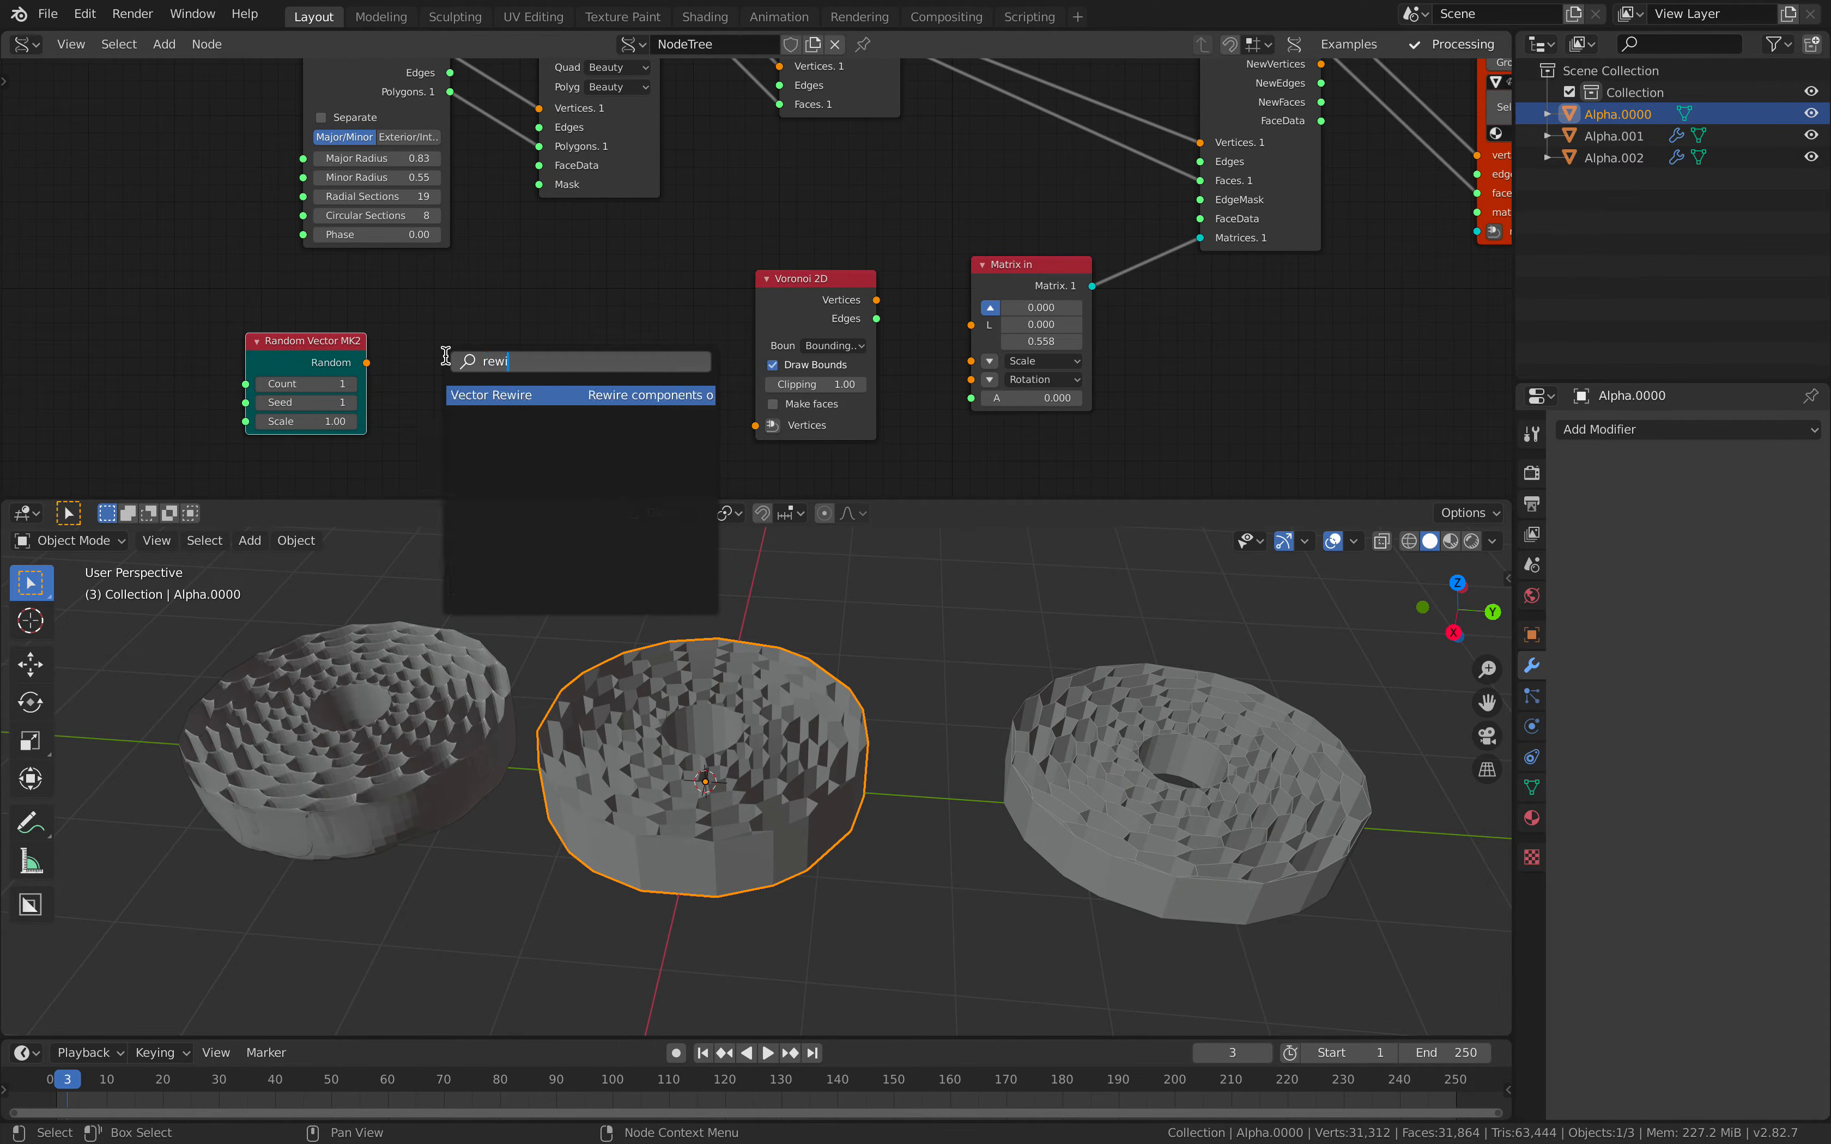
key("Return")
left_click(463, 339)
- Feed the random vectors through Vector Rewire, set to Scalar and Z, into the Vertices input of Voronoi 2D
left_click_drag(366, 362, 465, 415)
left_click(489, 395)
left_click(496, 471)
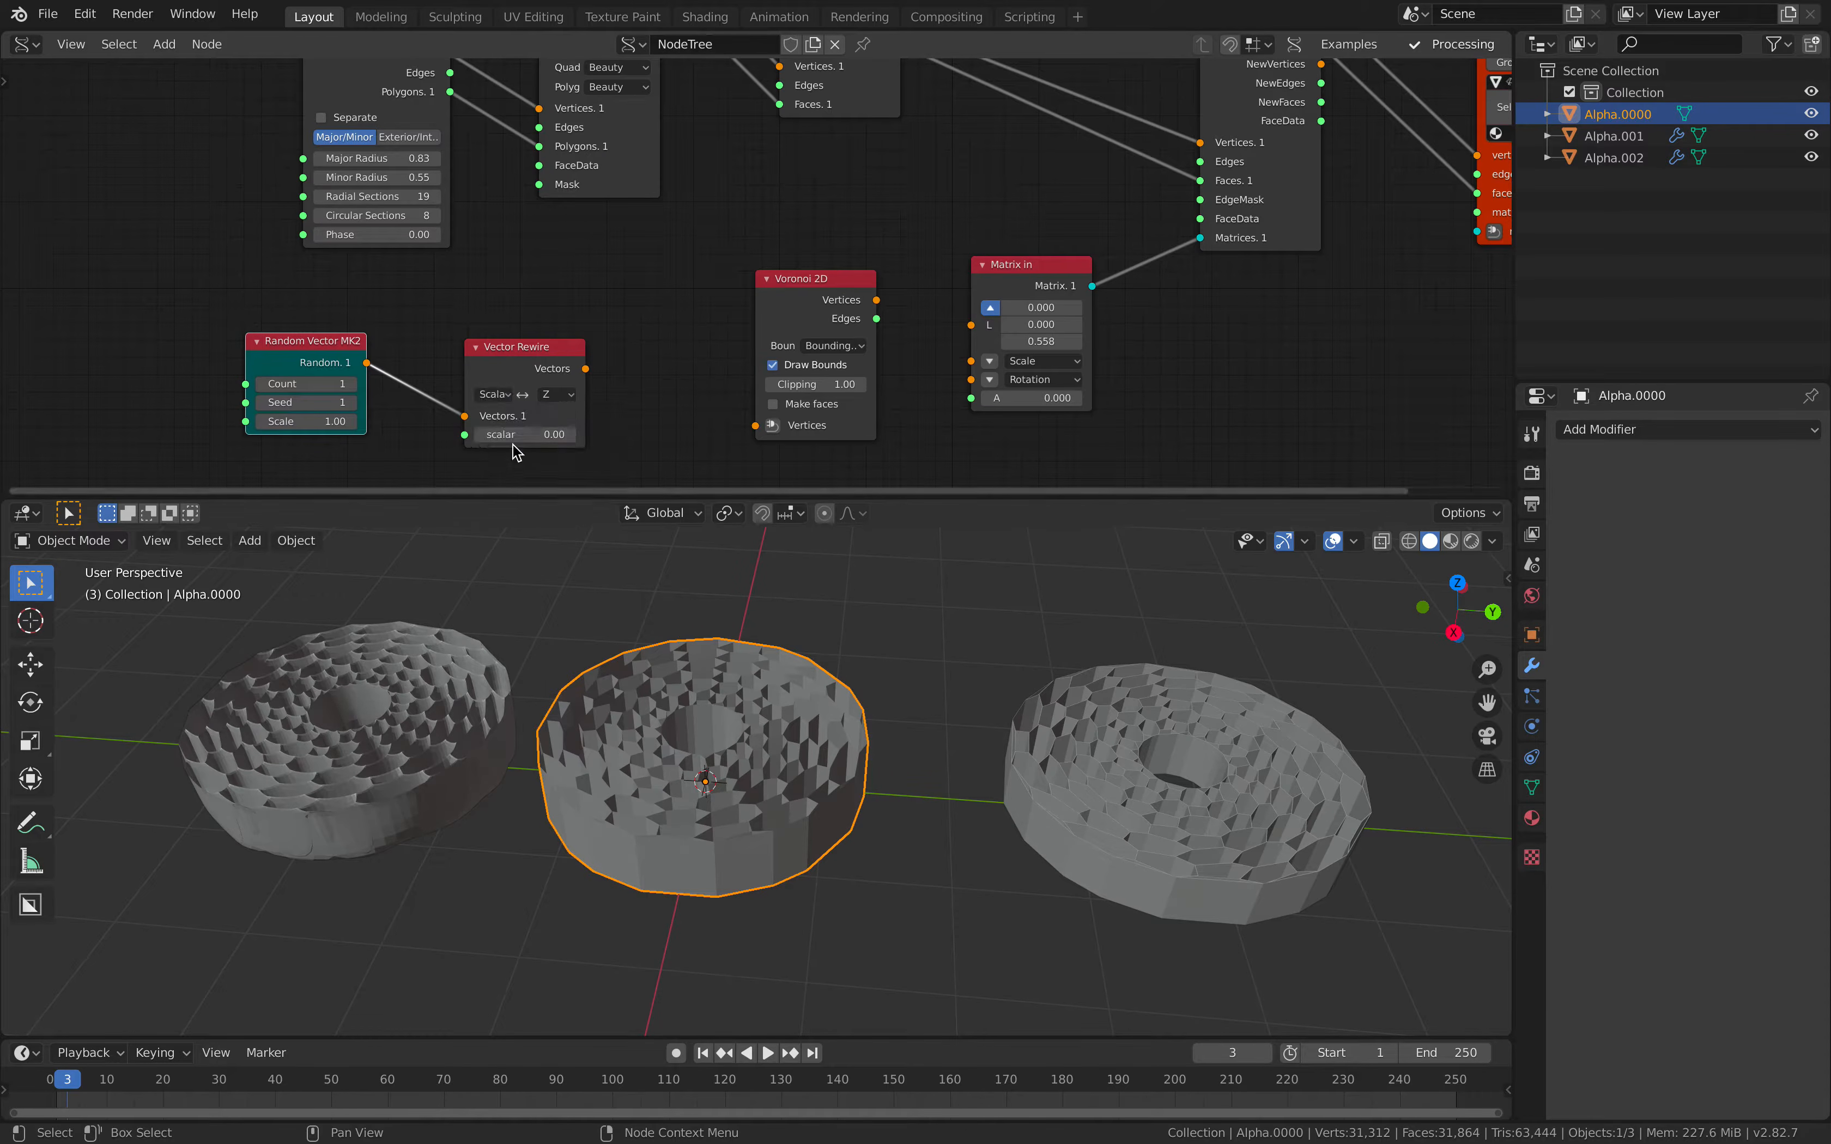
left_click_drag(547, 354, 511, 372)
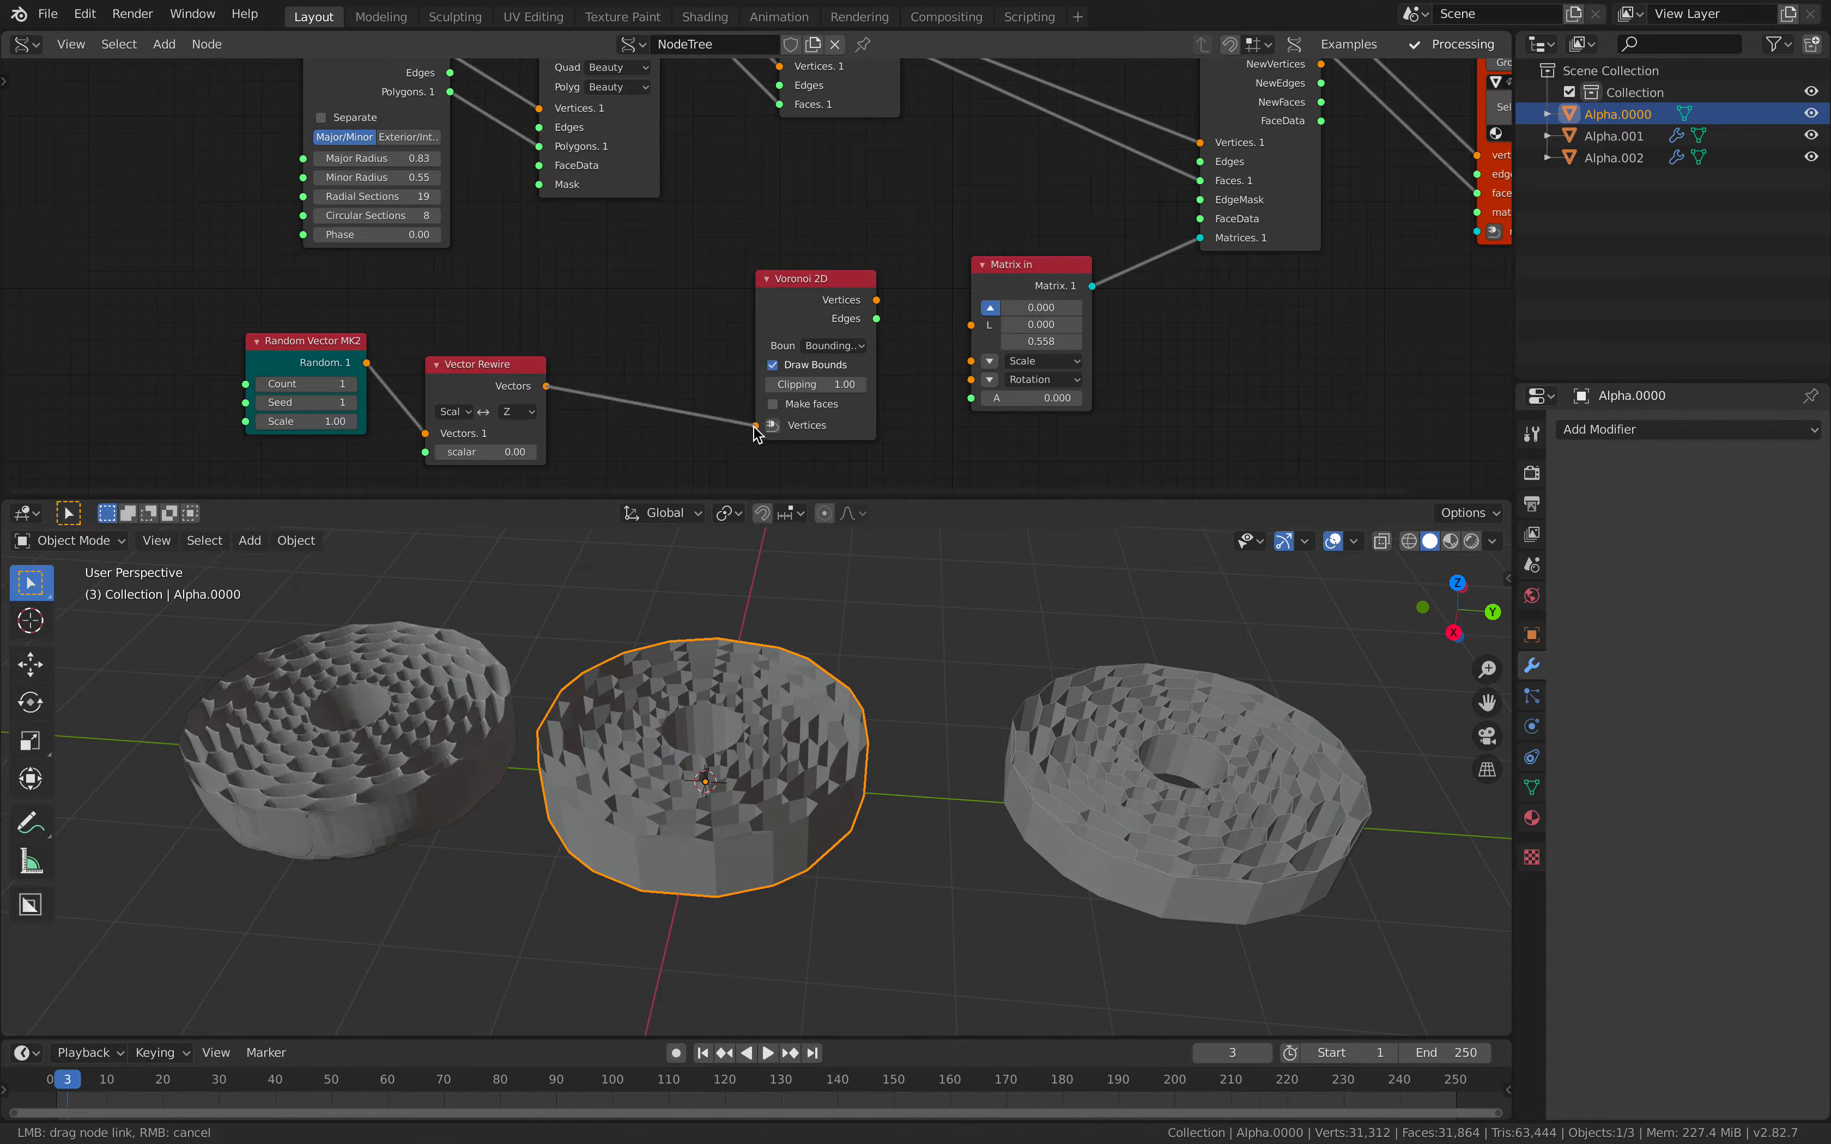
left_click_drag(756, 433, 756, 426)
- Replace the Dual Mesh links into Extrude Edges Mk2 with the vertices and edges of Voronoi 2D
middle_click_drag(826, 300, 727, 397)
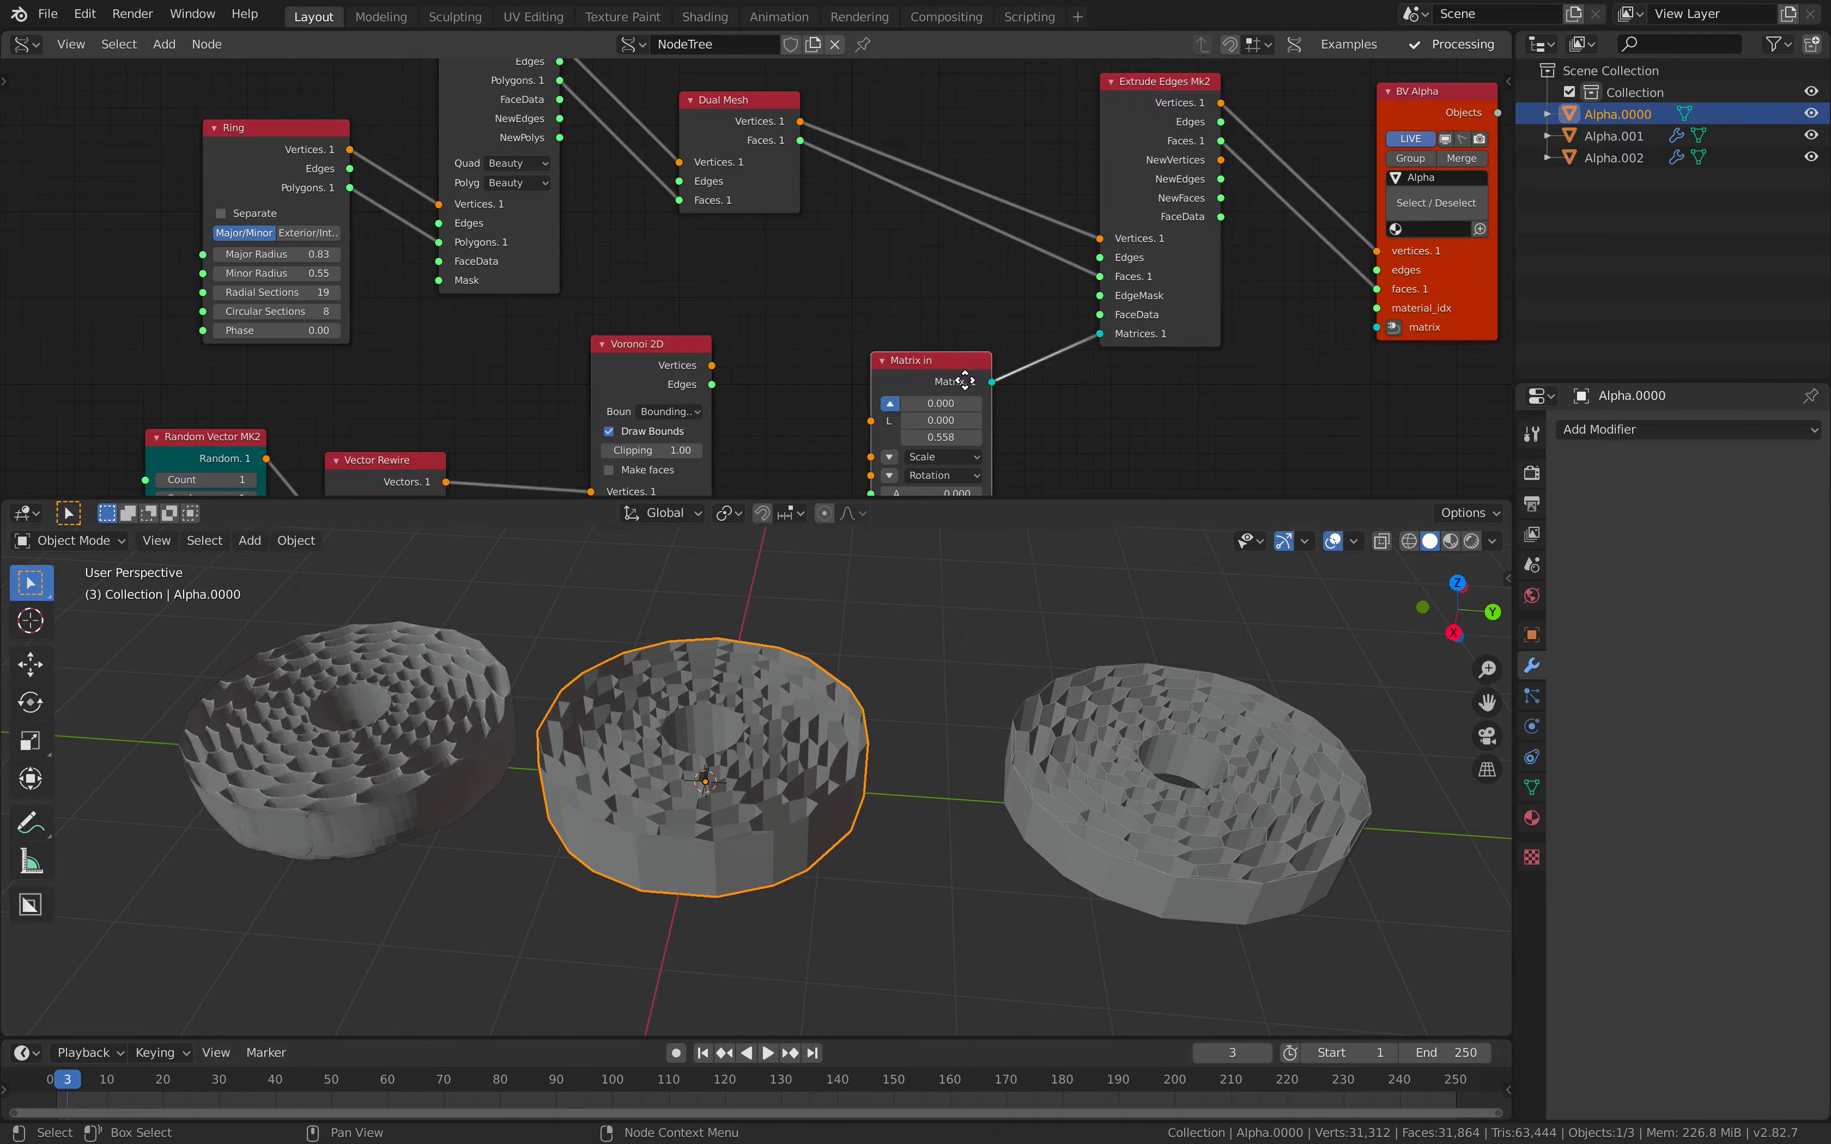
left_click_drag(964, 381, 994, 393)
left_click_drag(1100, 276, 862, 317)
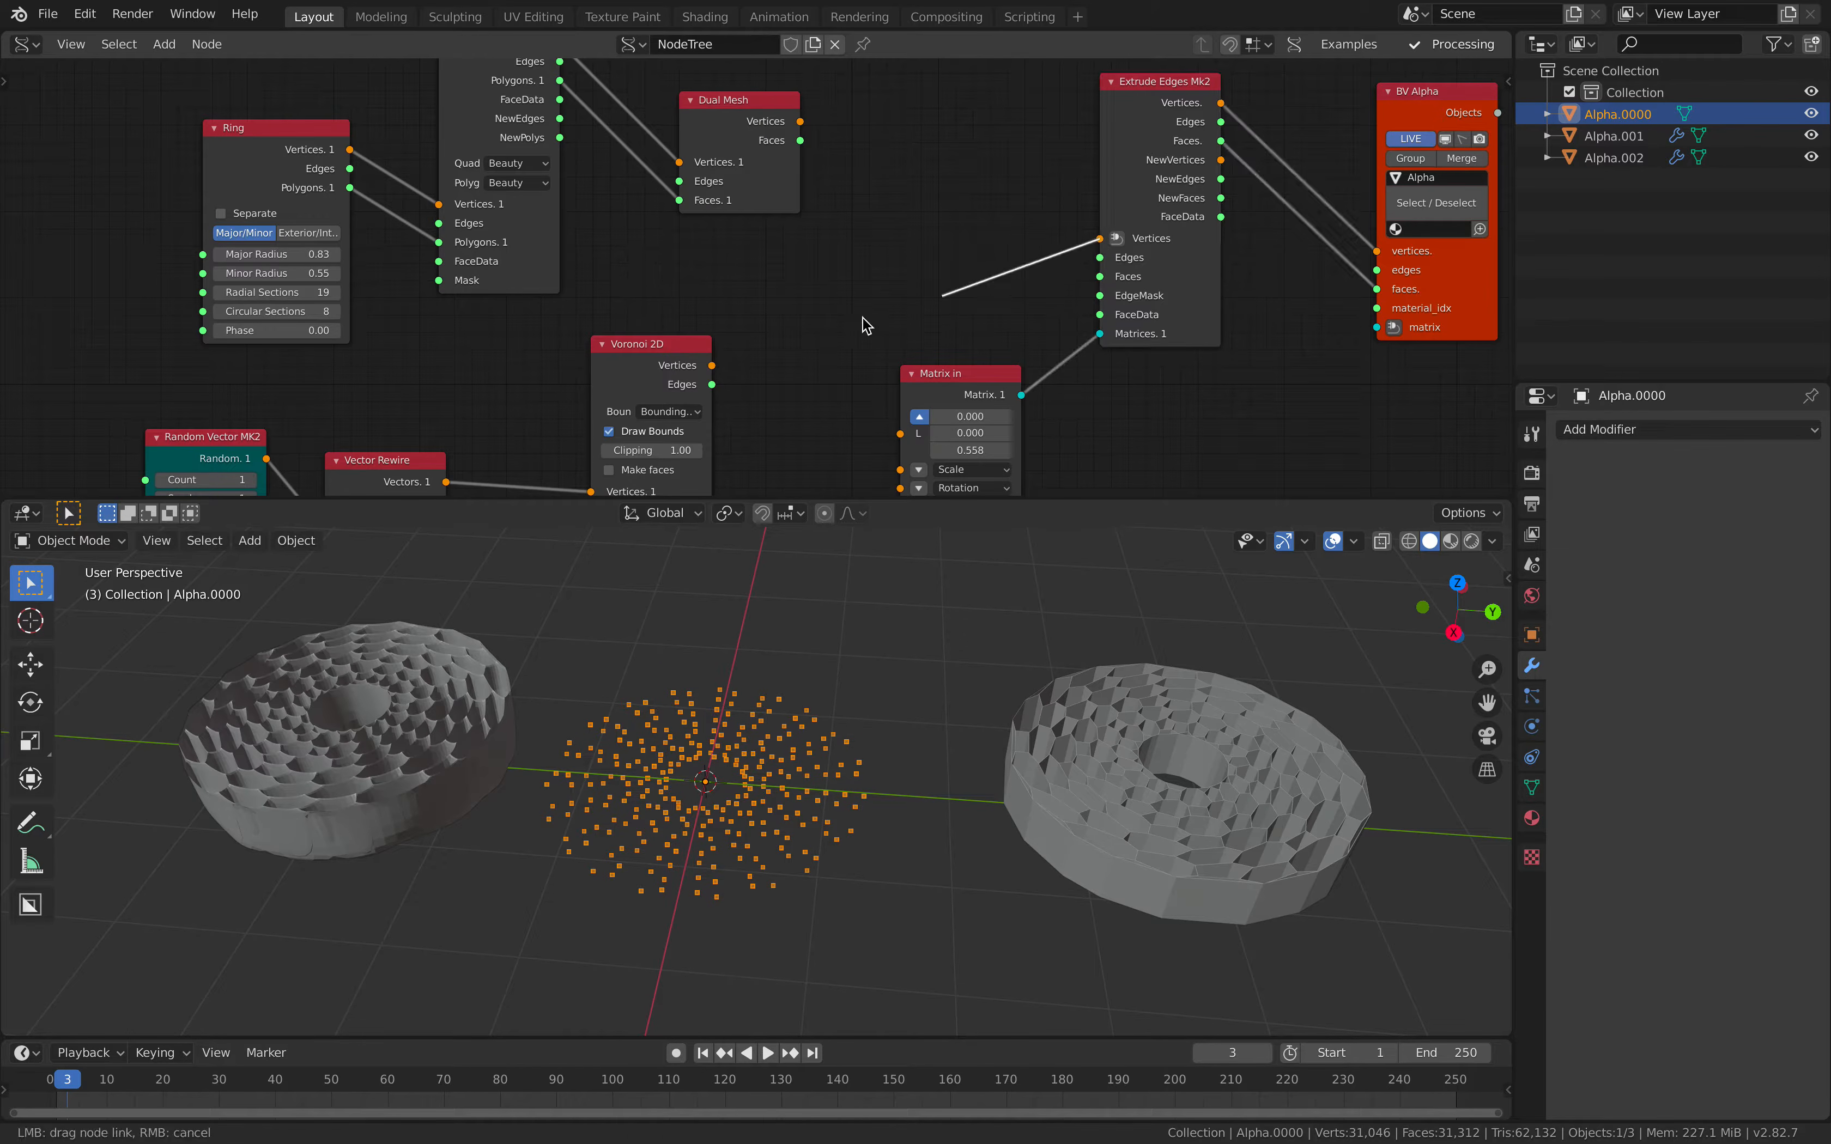
left_click_drag(712, 384, 1100, 257)
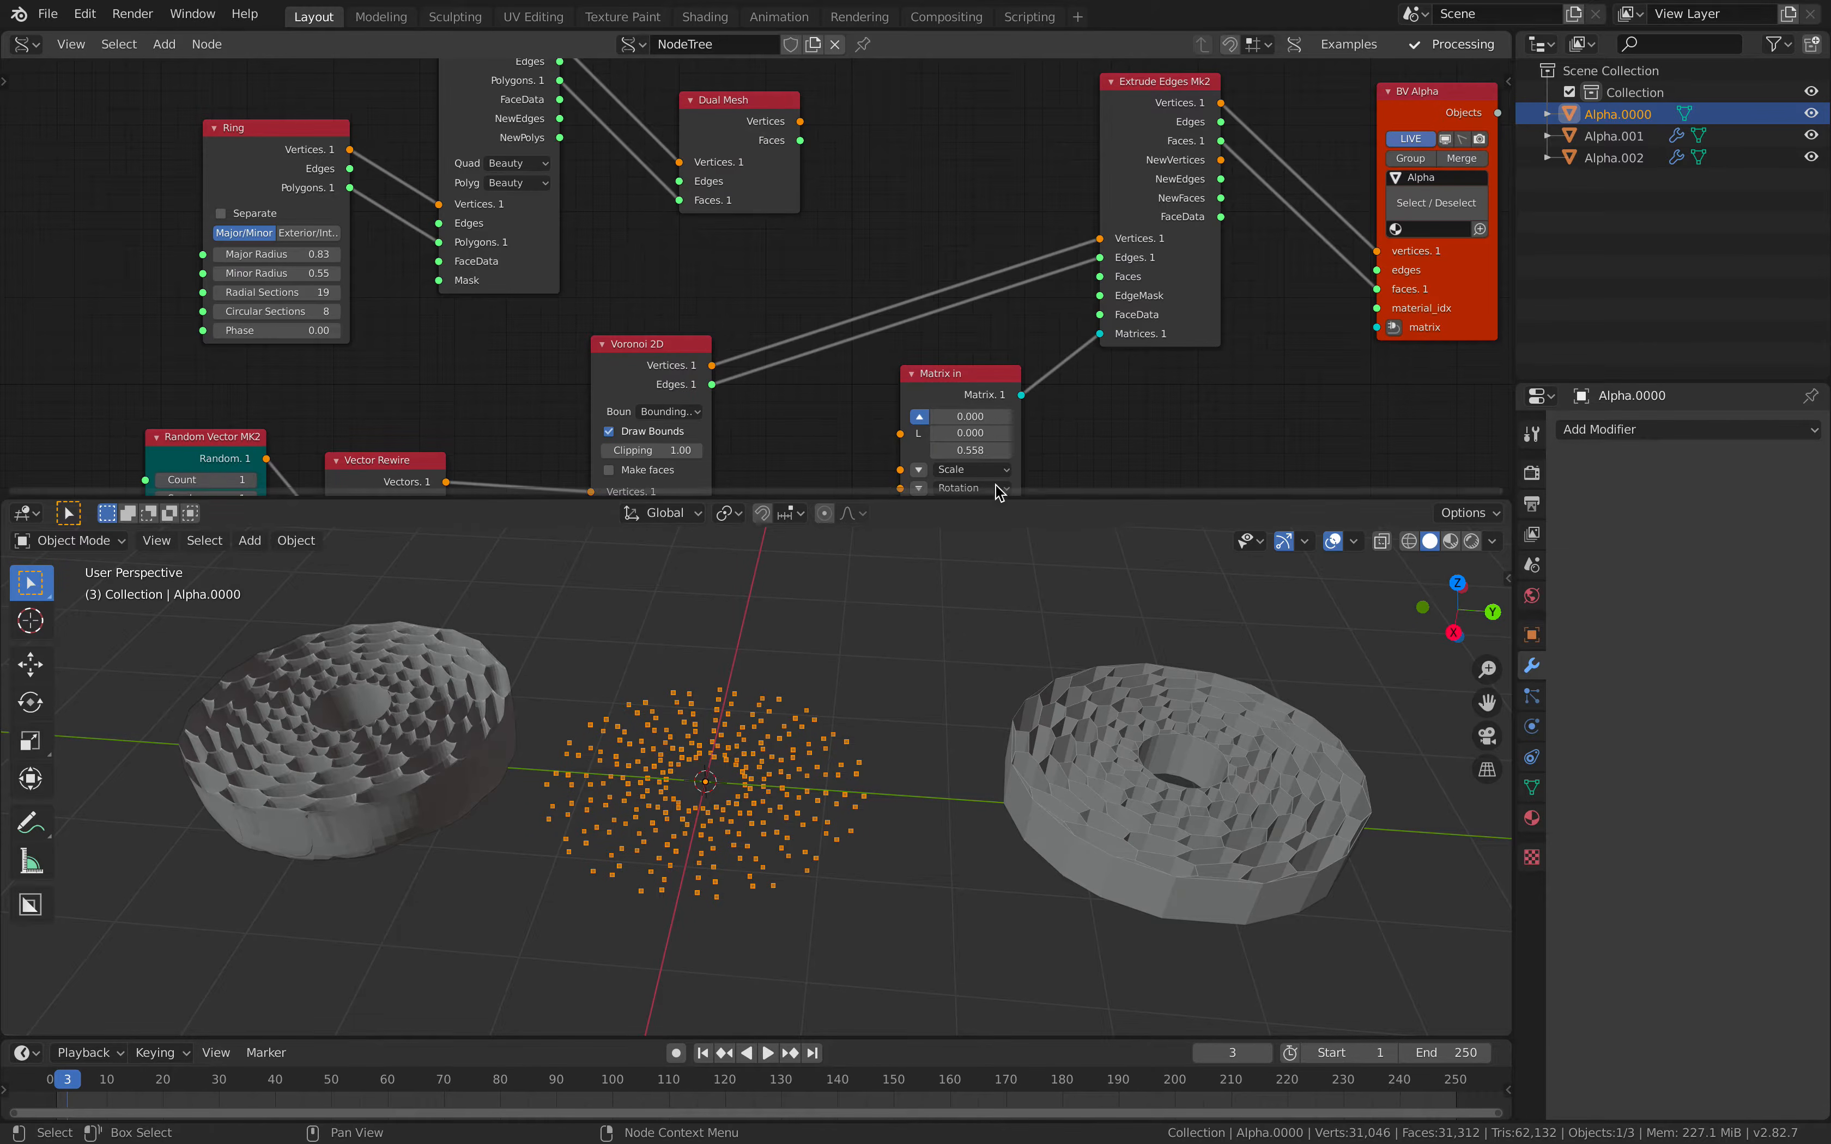
- Reposition the Voronoi 2D and Matrix in nodes in front of Extrude Edges Mk2
middle_click_drag(901, 711, 899, 748)
left_click_drag(697, 403, 781, 331)
middle_click_drag(912, 286, 759, 324)
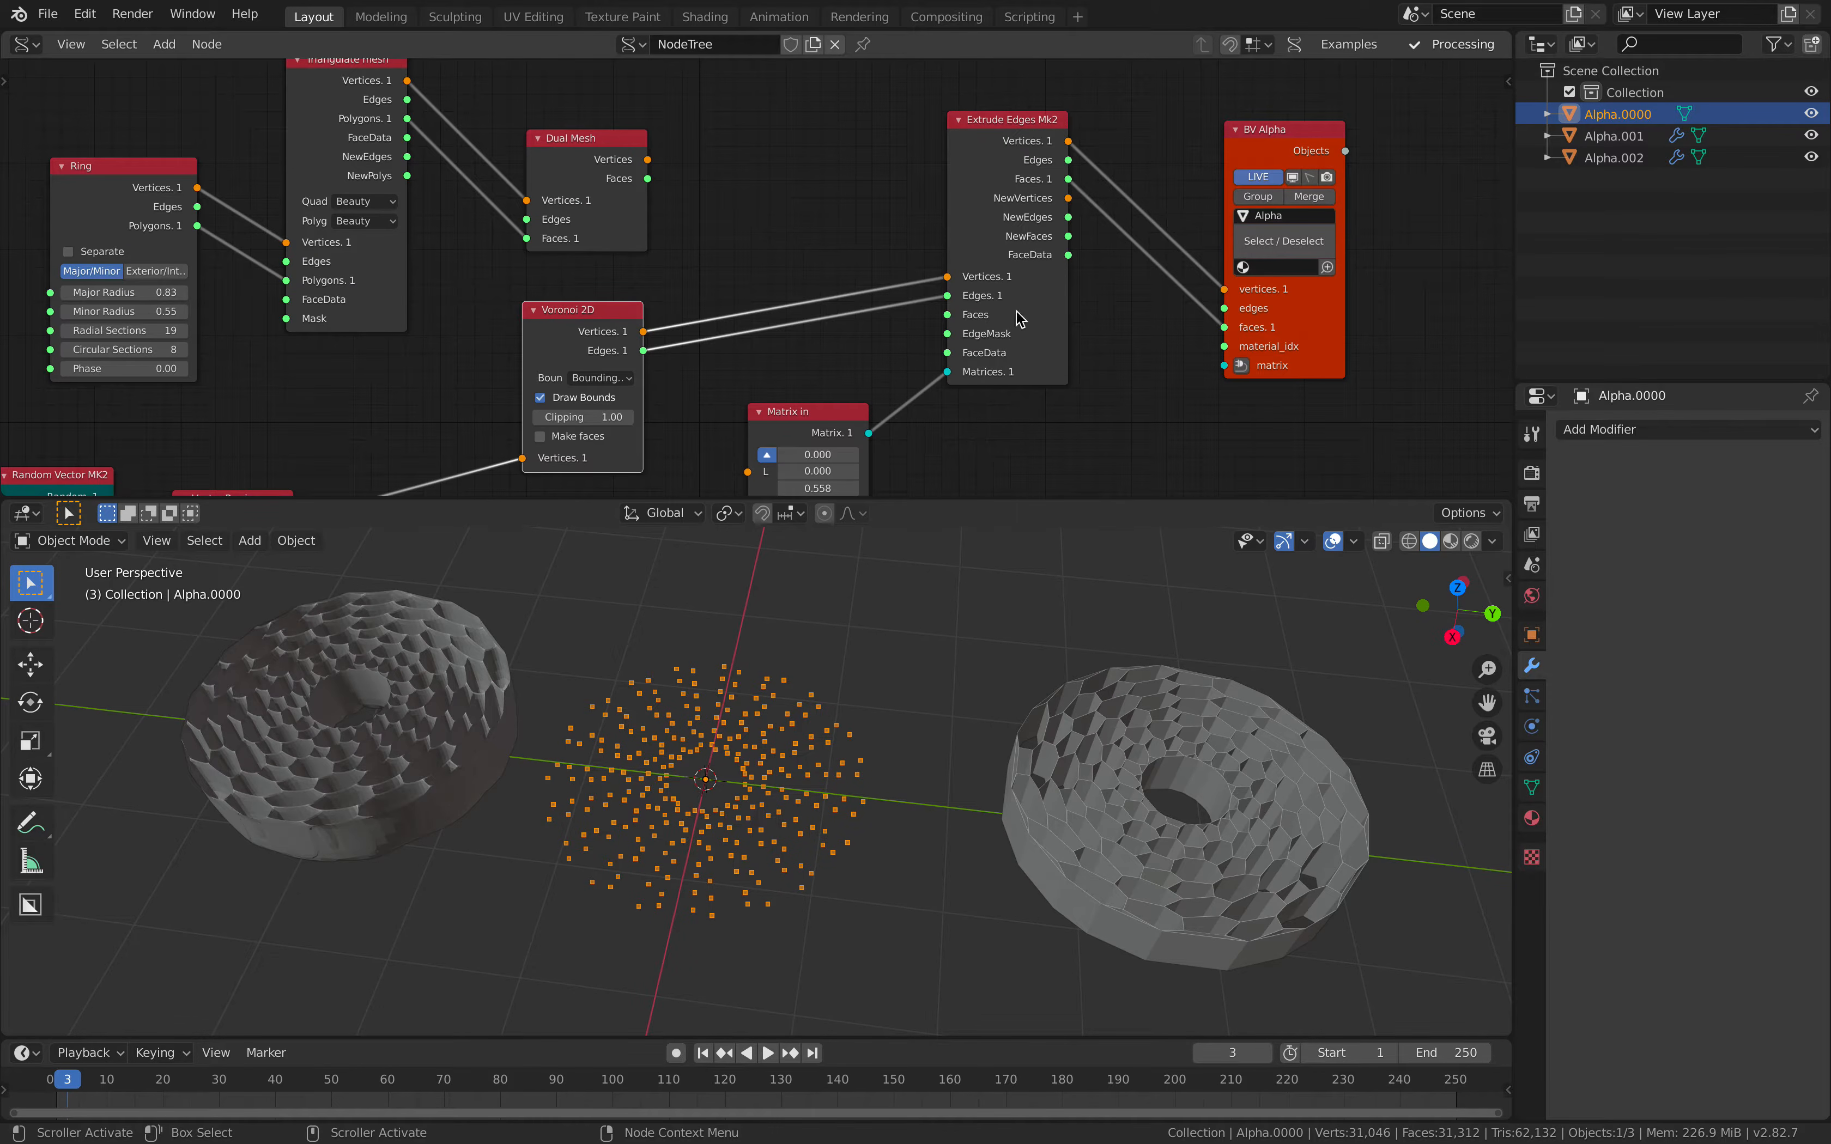
left_click_drag(811, 415, 818, 402)
middle_click_drag(818, 403, 789, 384)
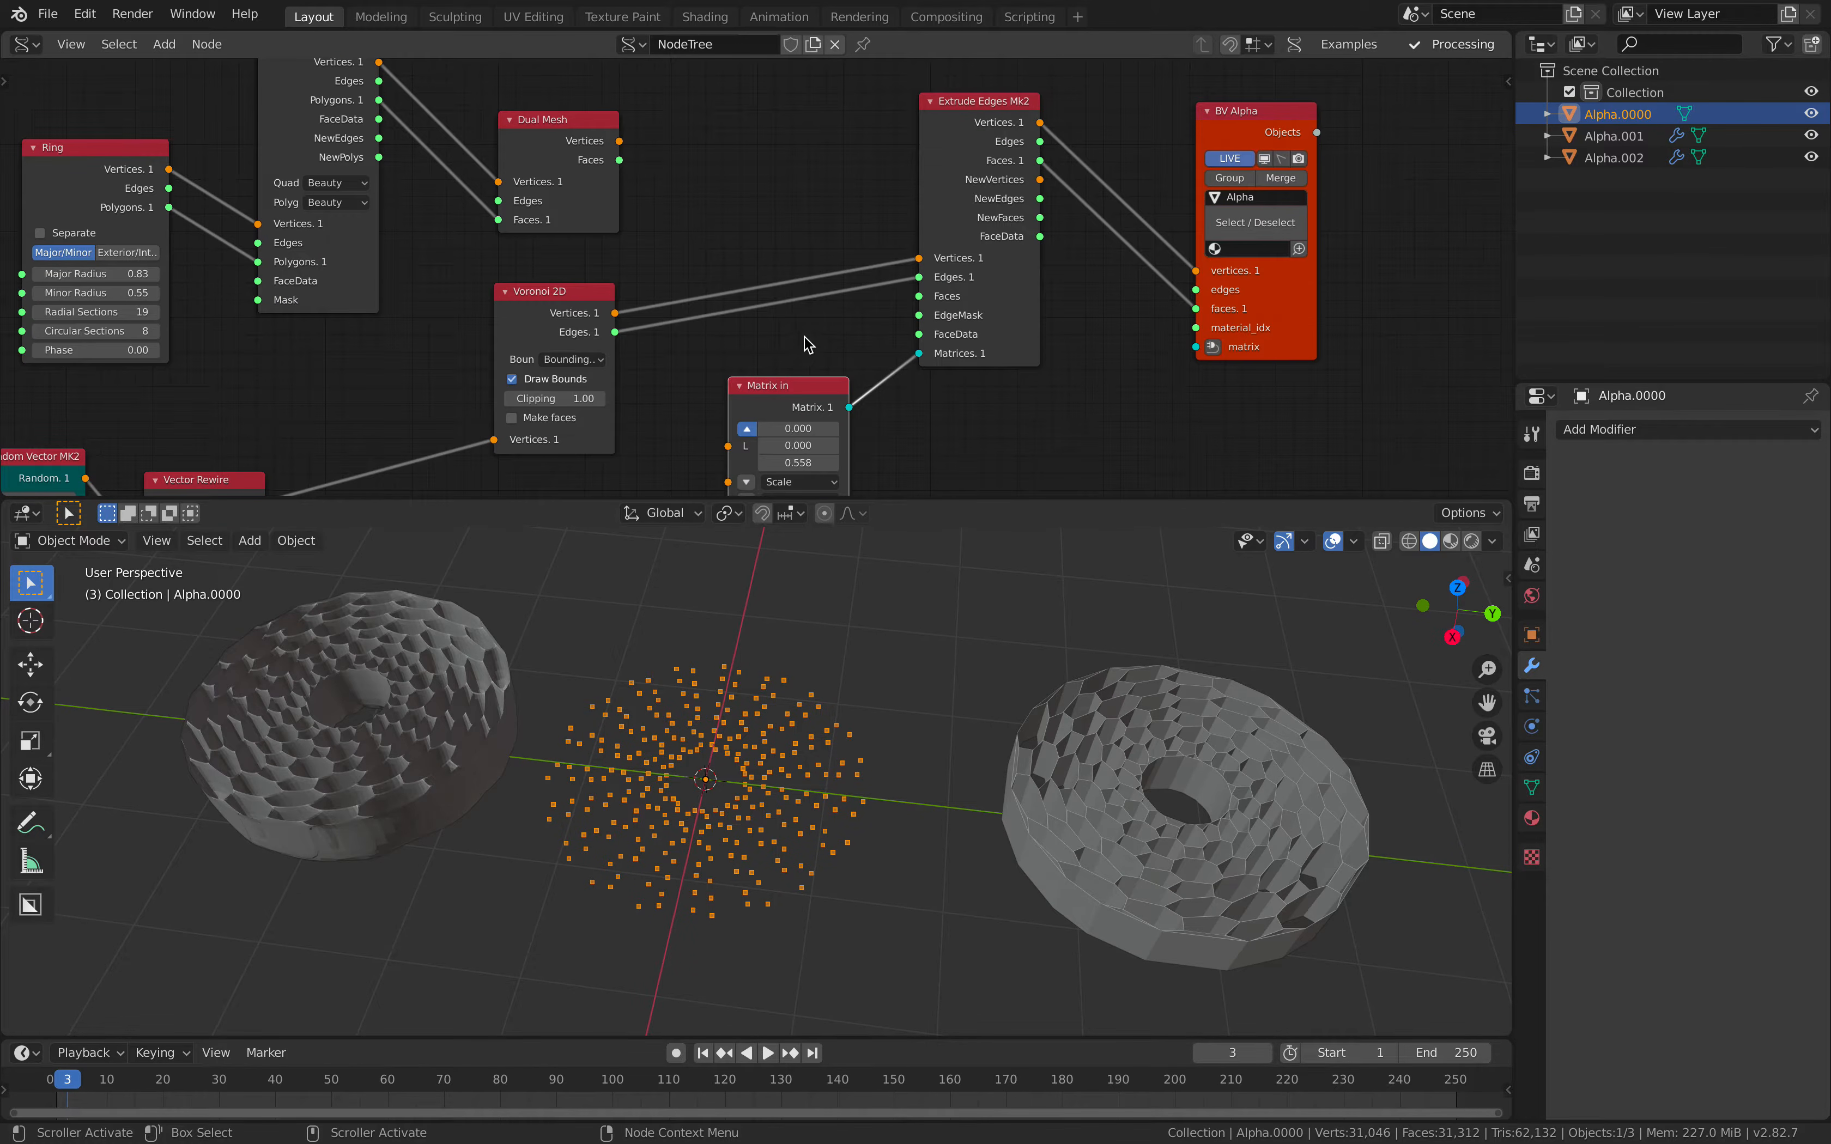
- Enable Make faces on Voronoi 2D and feed its faces instead of its edges into Extrude Edges Mk2
middle_click_drag(610, 350, 663, 323)
left_click_drag(600, 294, 621, 303)
middle_click_drag(607, 300, 646, 240)
left_click_drag(647, 240, 674, 241)
left_click(662, 346)
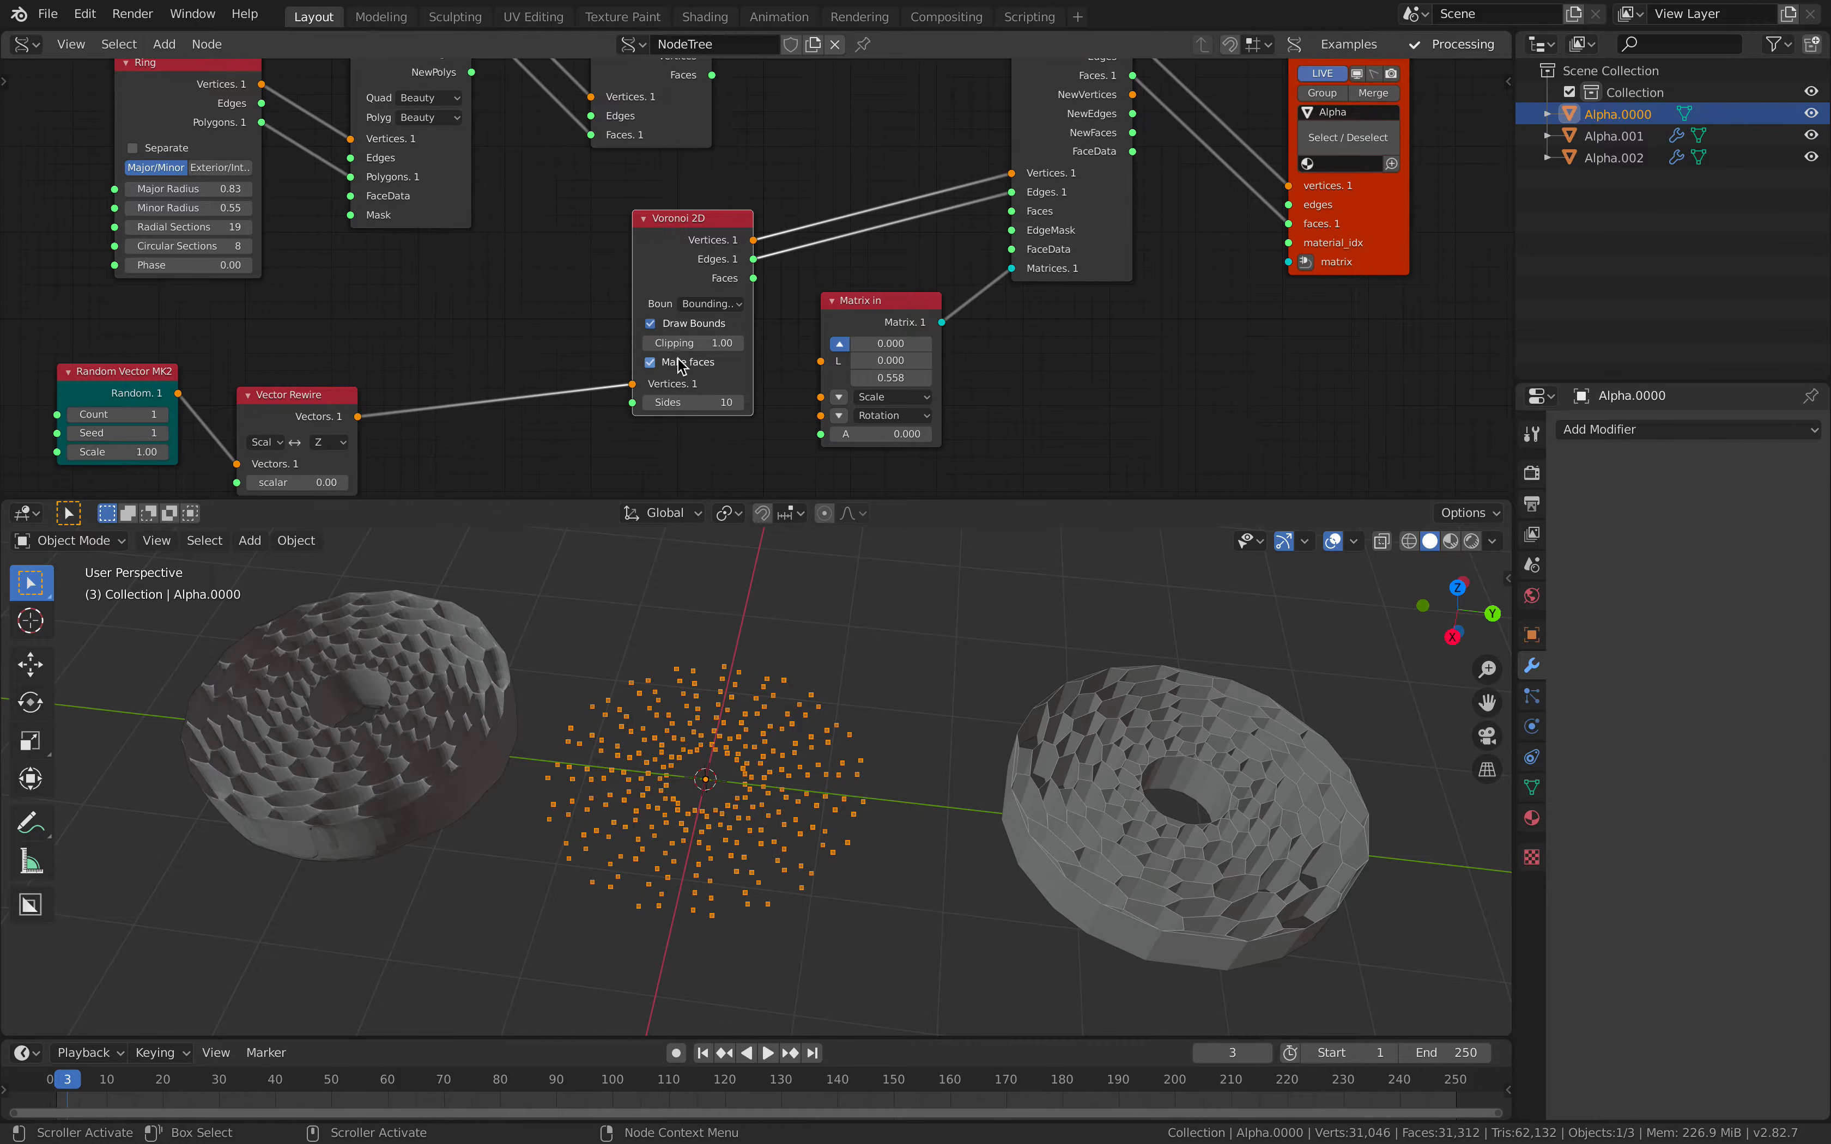
left_click_drag(1013, 193, 939, 197)
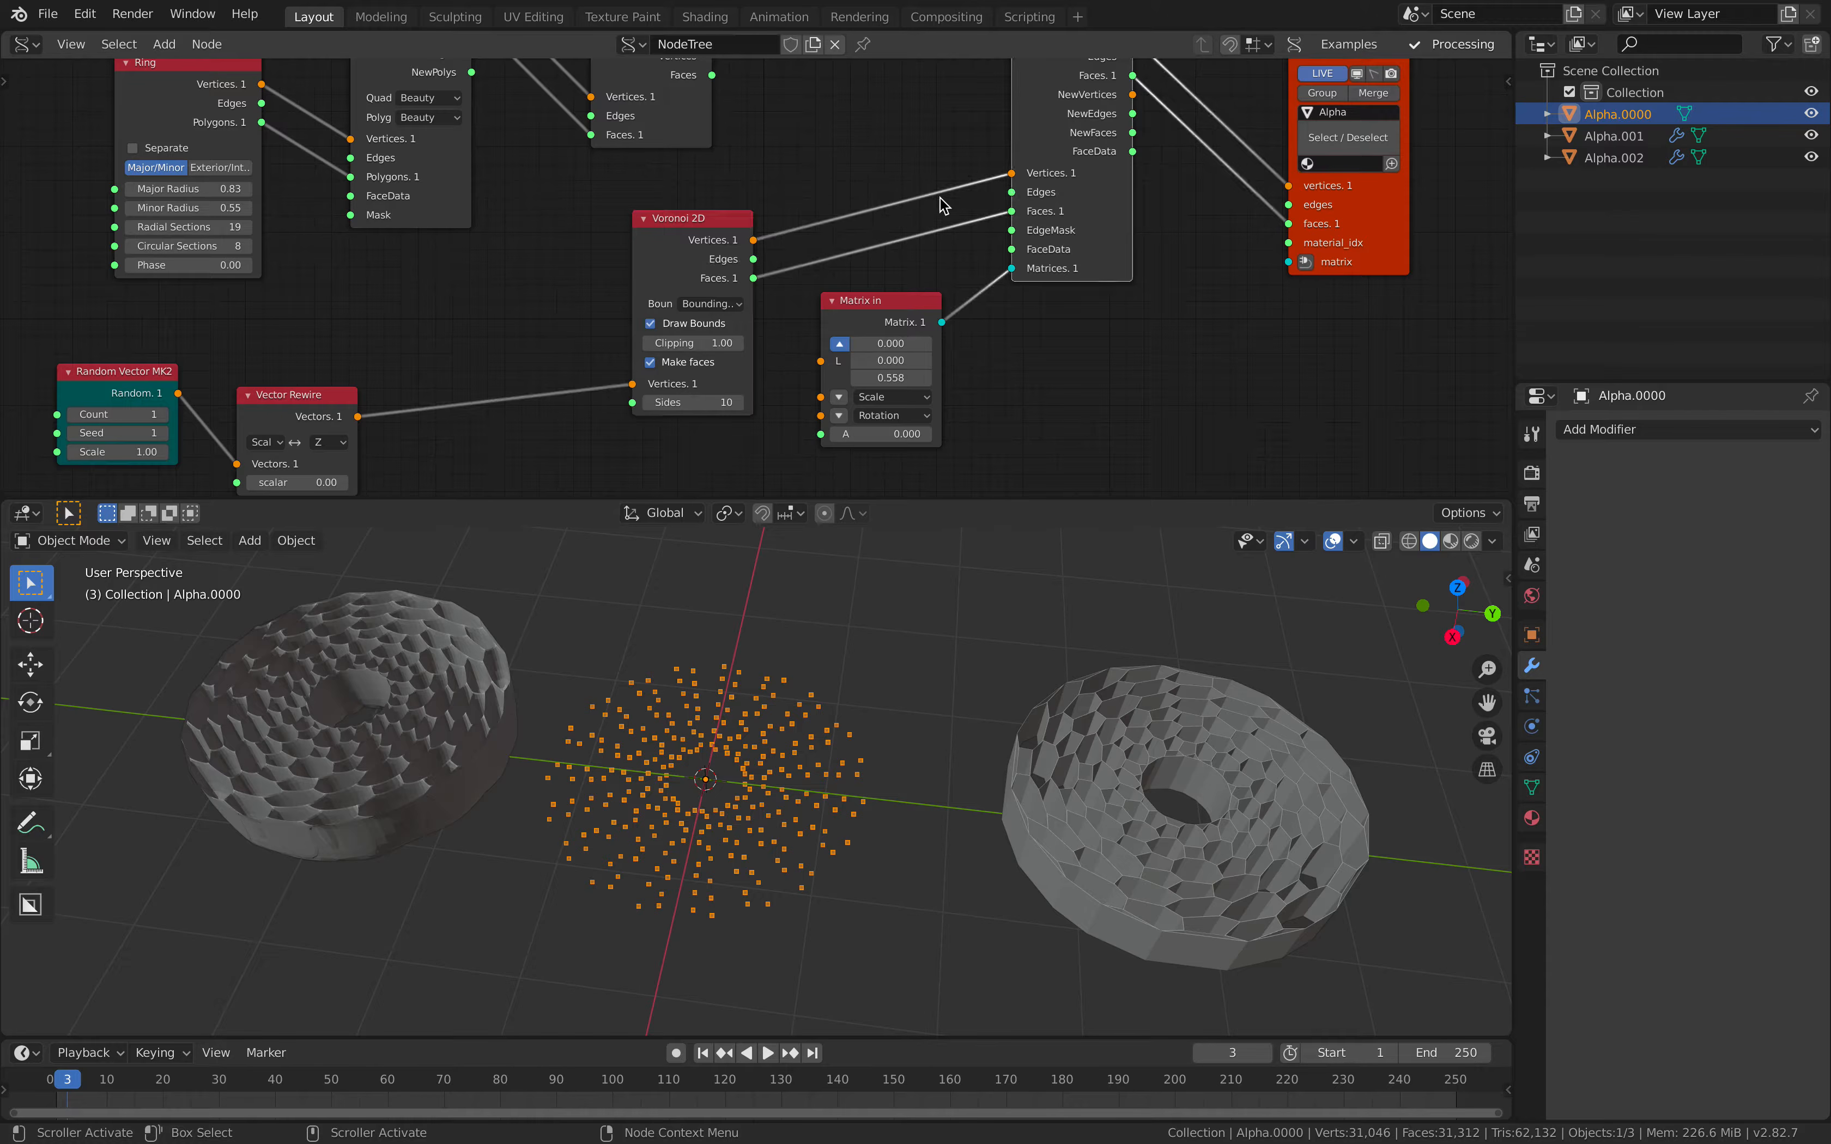
middle_click_drag(1031, 357, 899, 430)
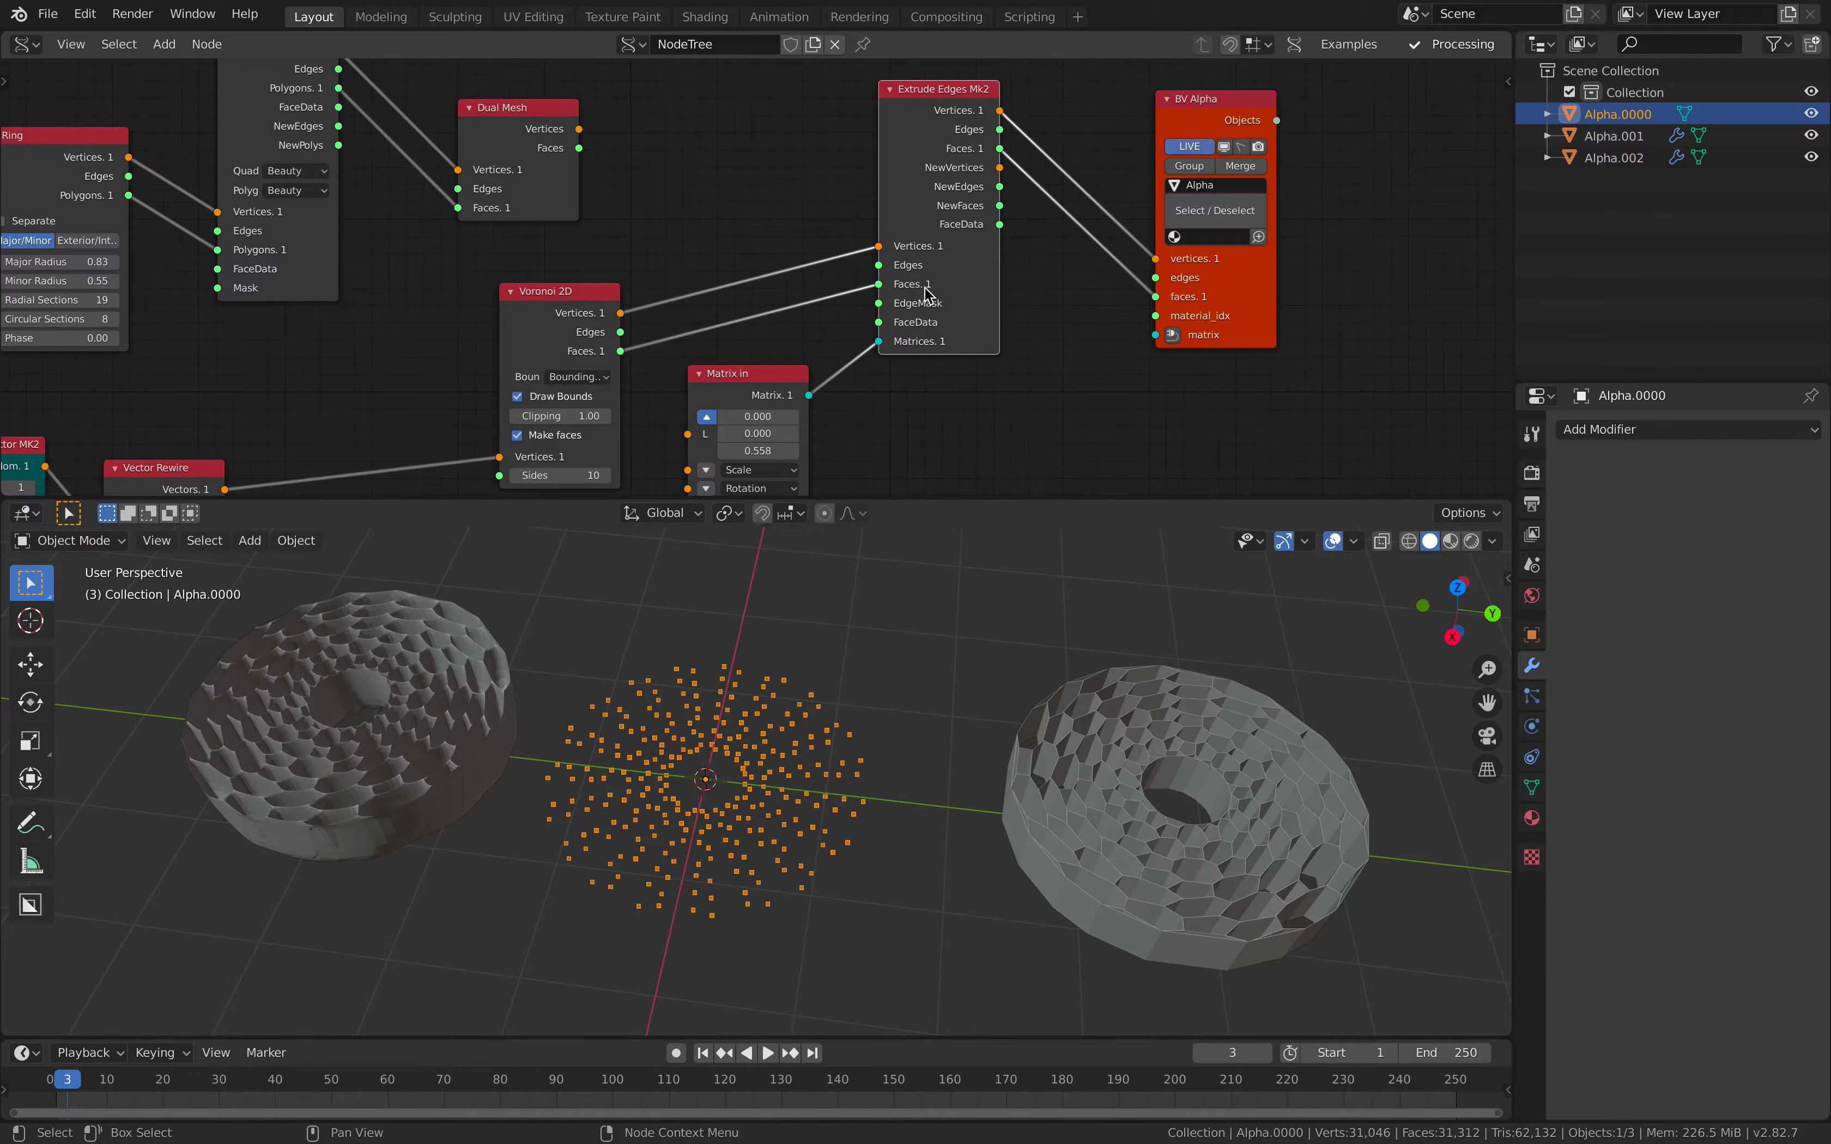
left_click_drag(786, 378, 800, 376)
left_click_drag(960, 317, 995, 311)
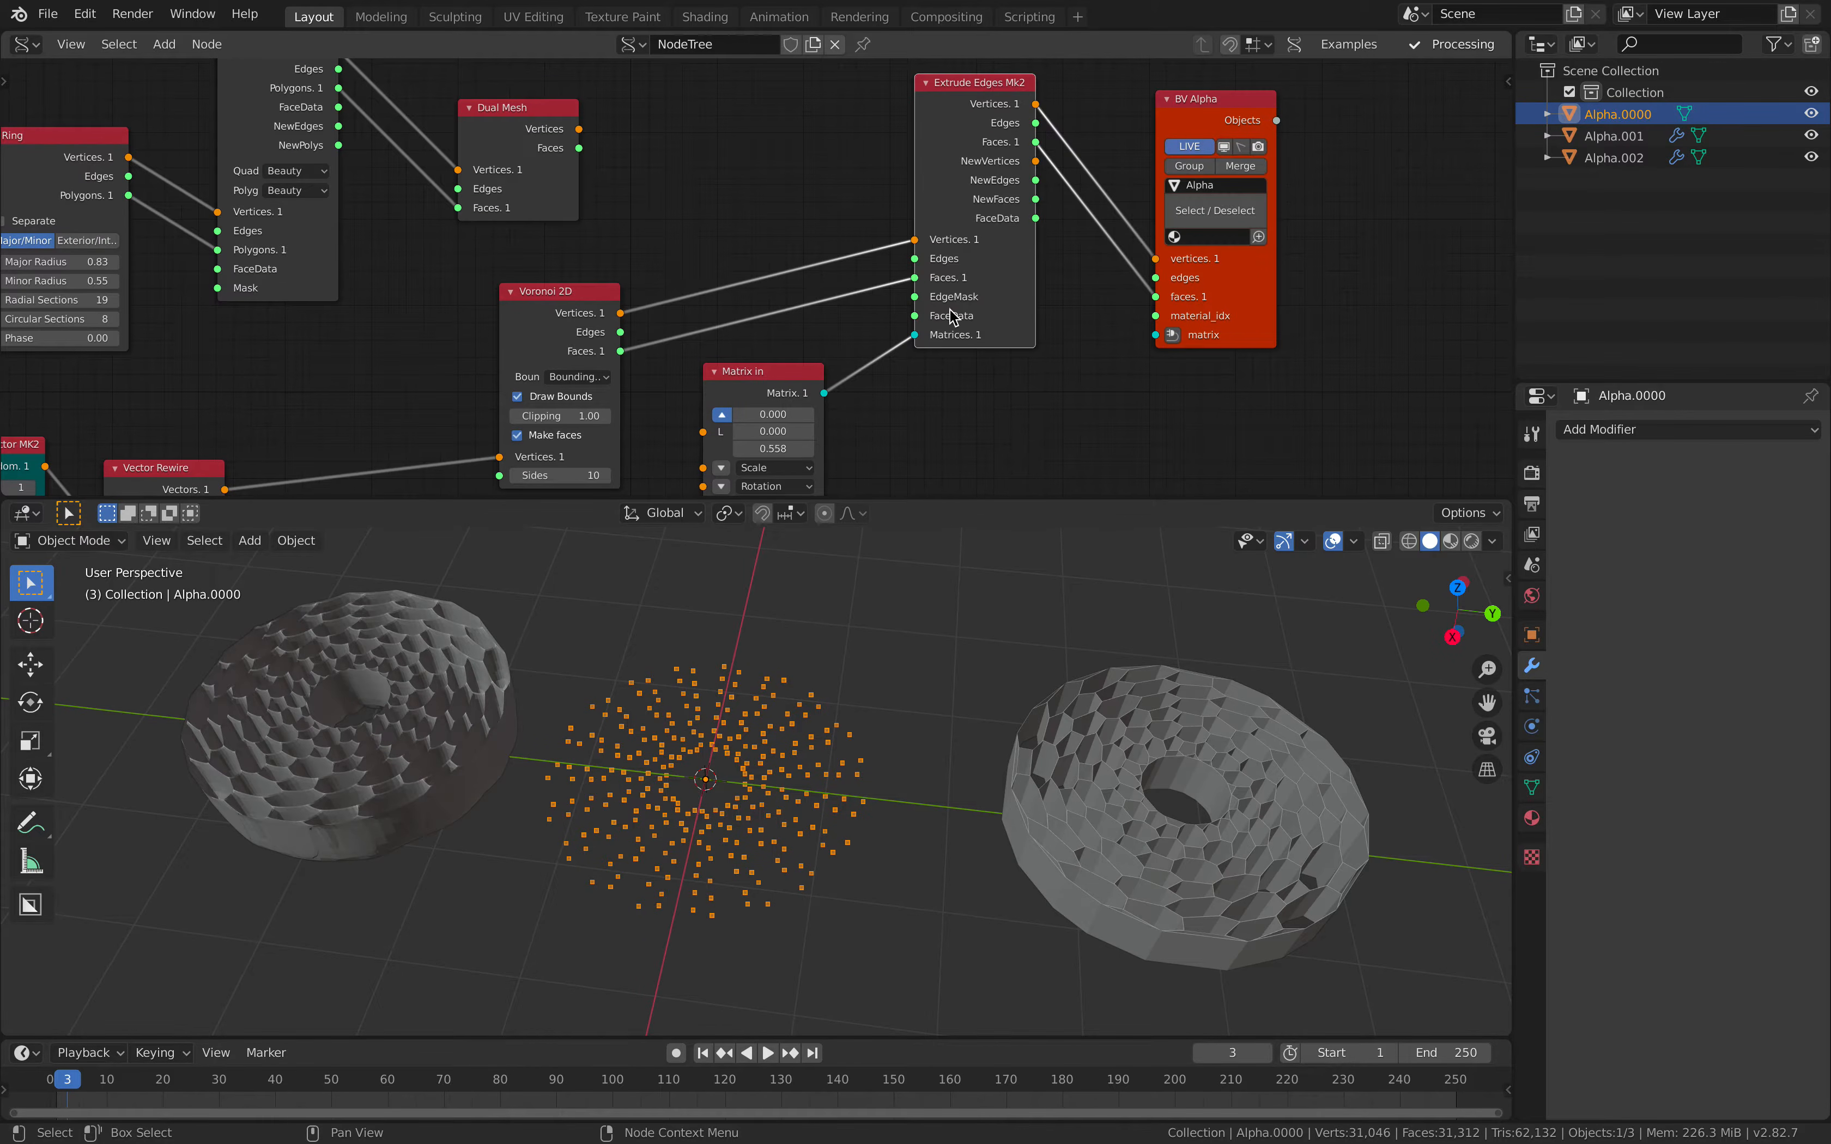
- Try to add an Extrude Separate Faces node to the node tree
scroll(617, 330, "down", 2)
middle_click_drag(617, 331, 729, 241)
left_click(676, 239)
scroll(729, 241, "up", 2)
key("shift+a")
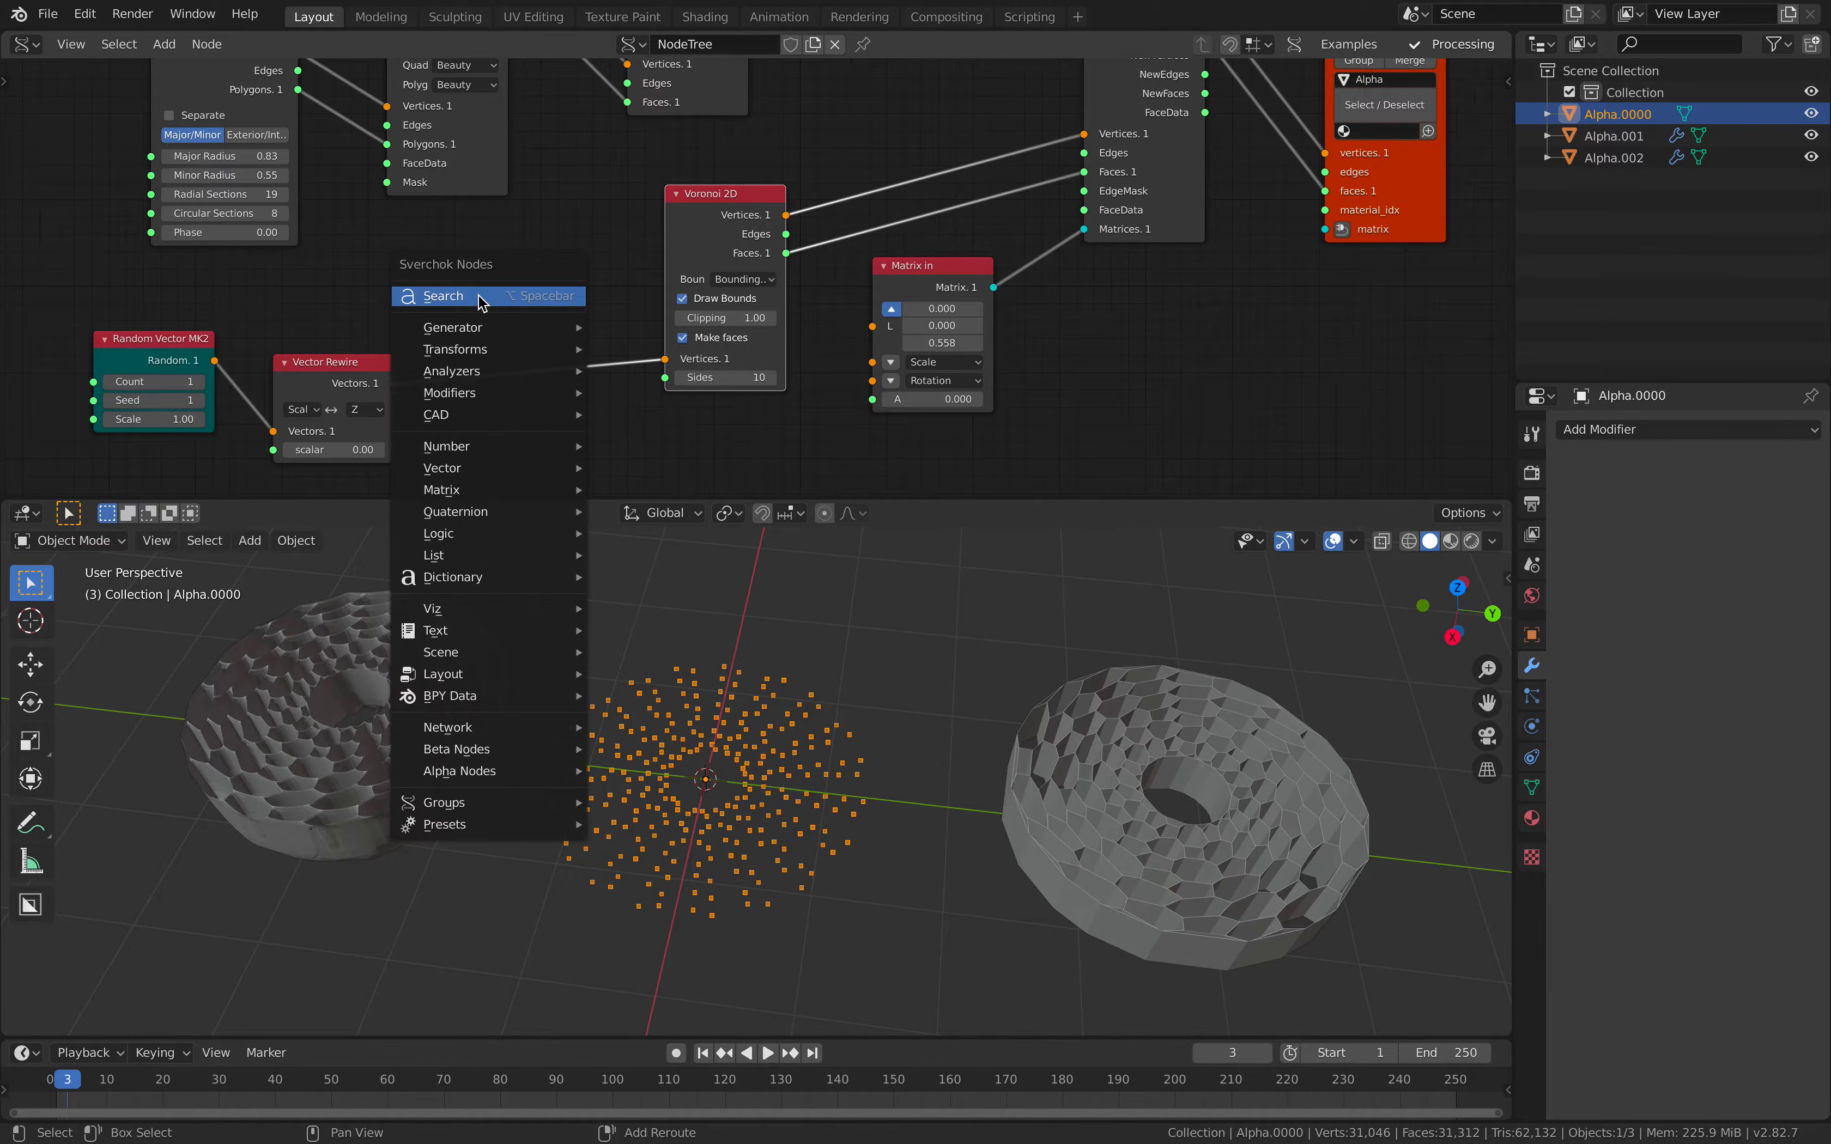
left_click(479, 296)
type("trau")
key("BackSpace")
key("BackSpace")
type("ue")
key("BackSpace")
key("Down")
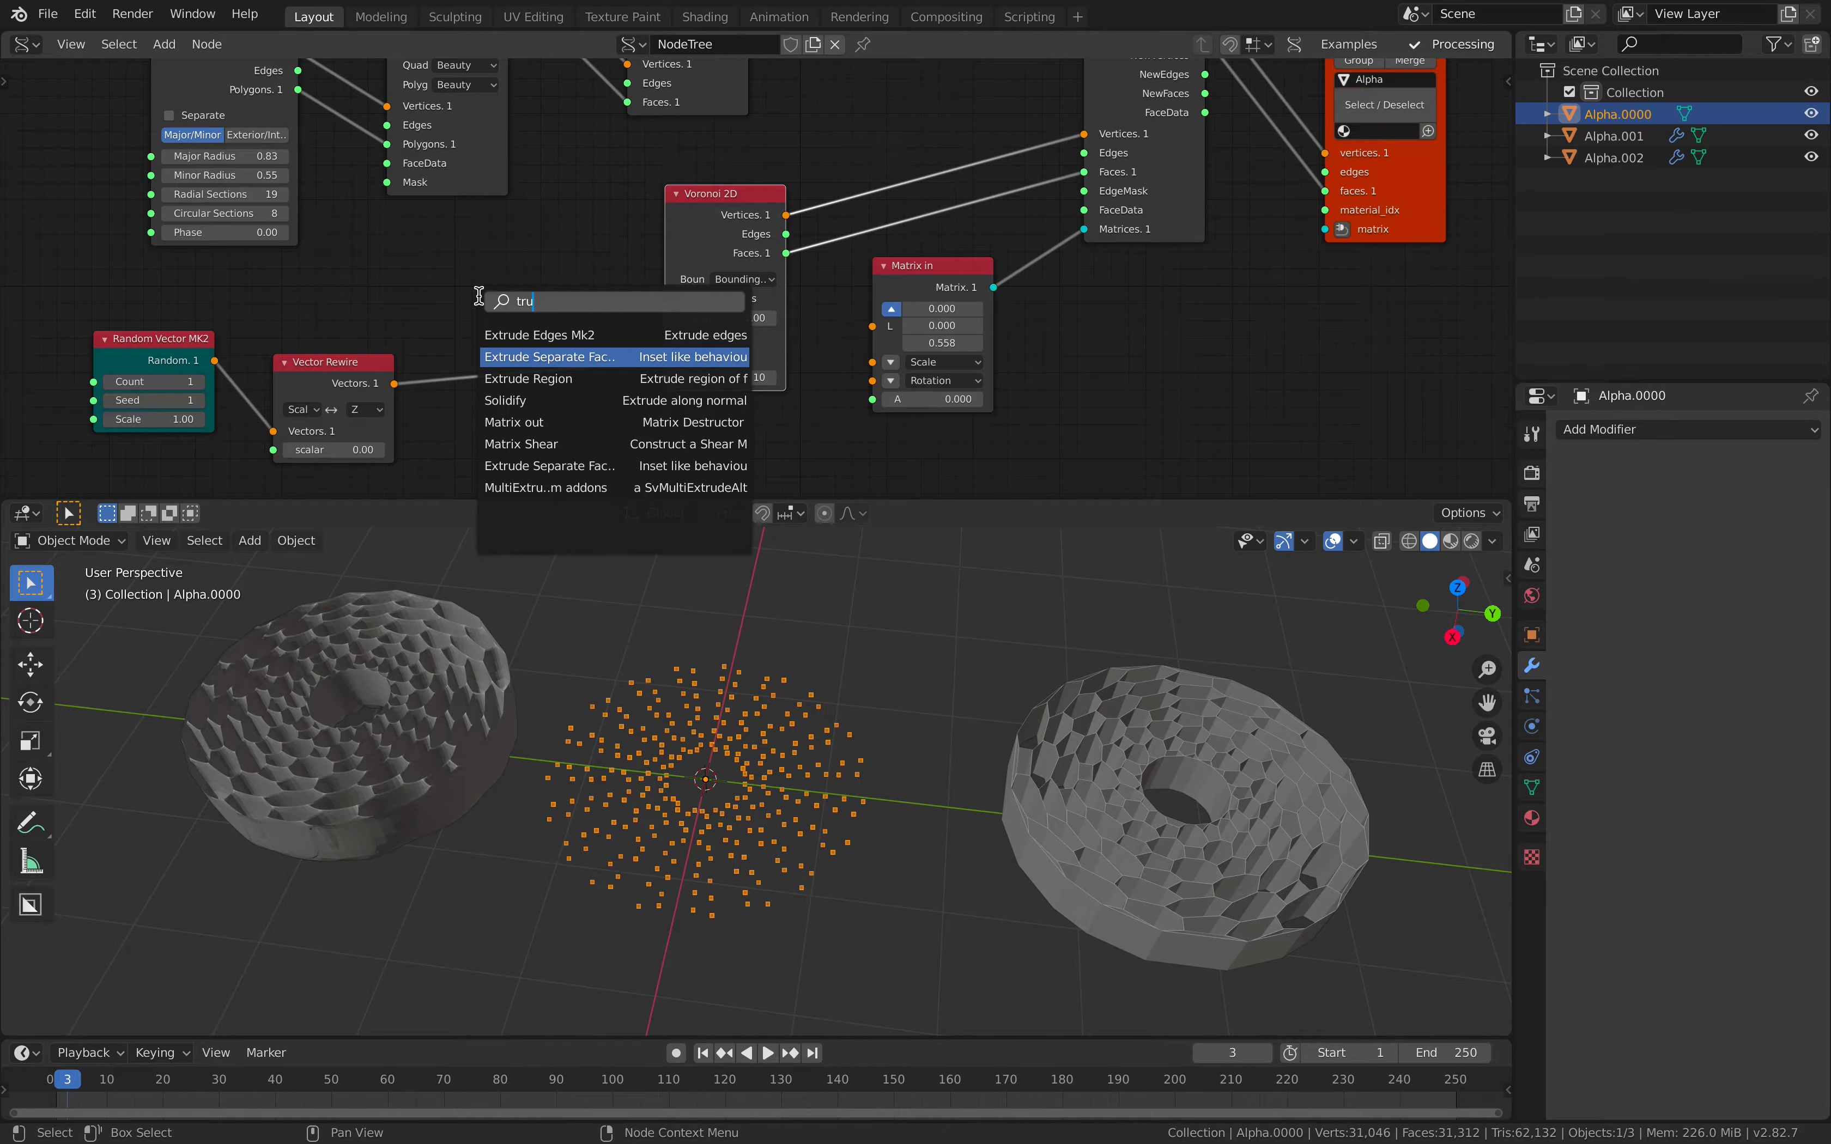
key("Return")
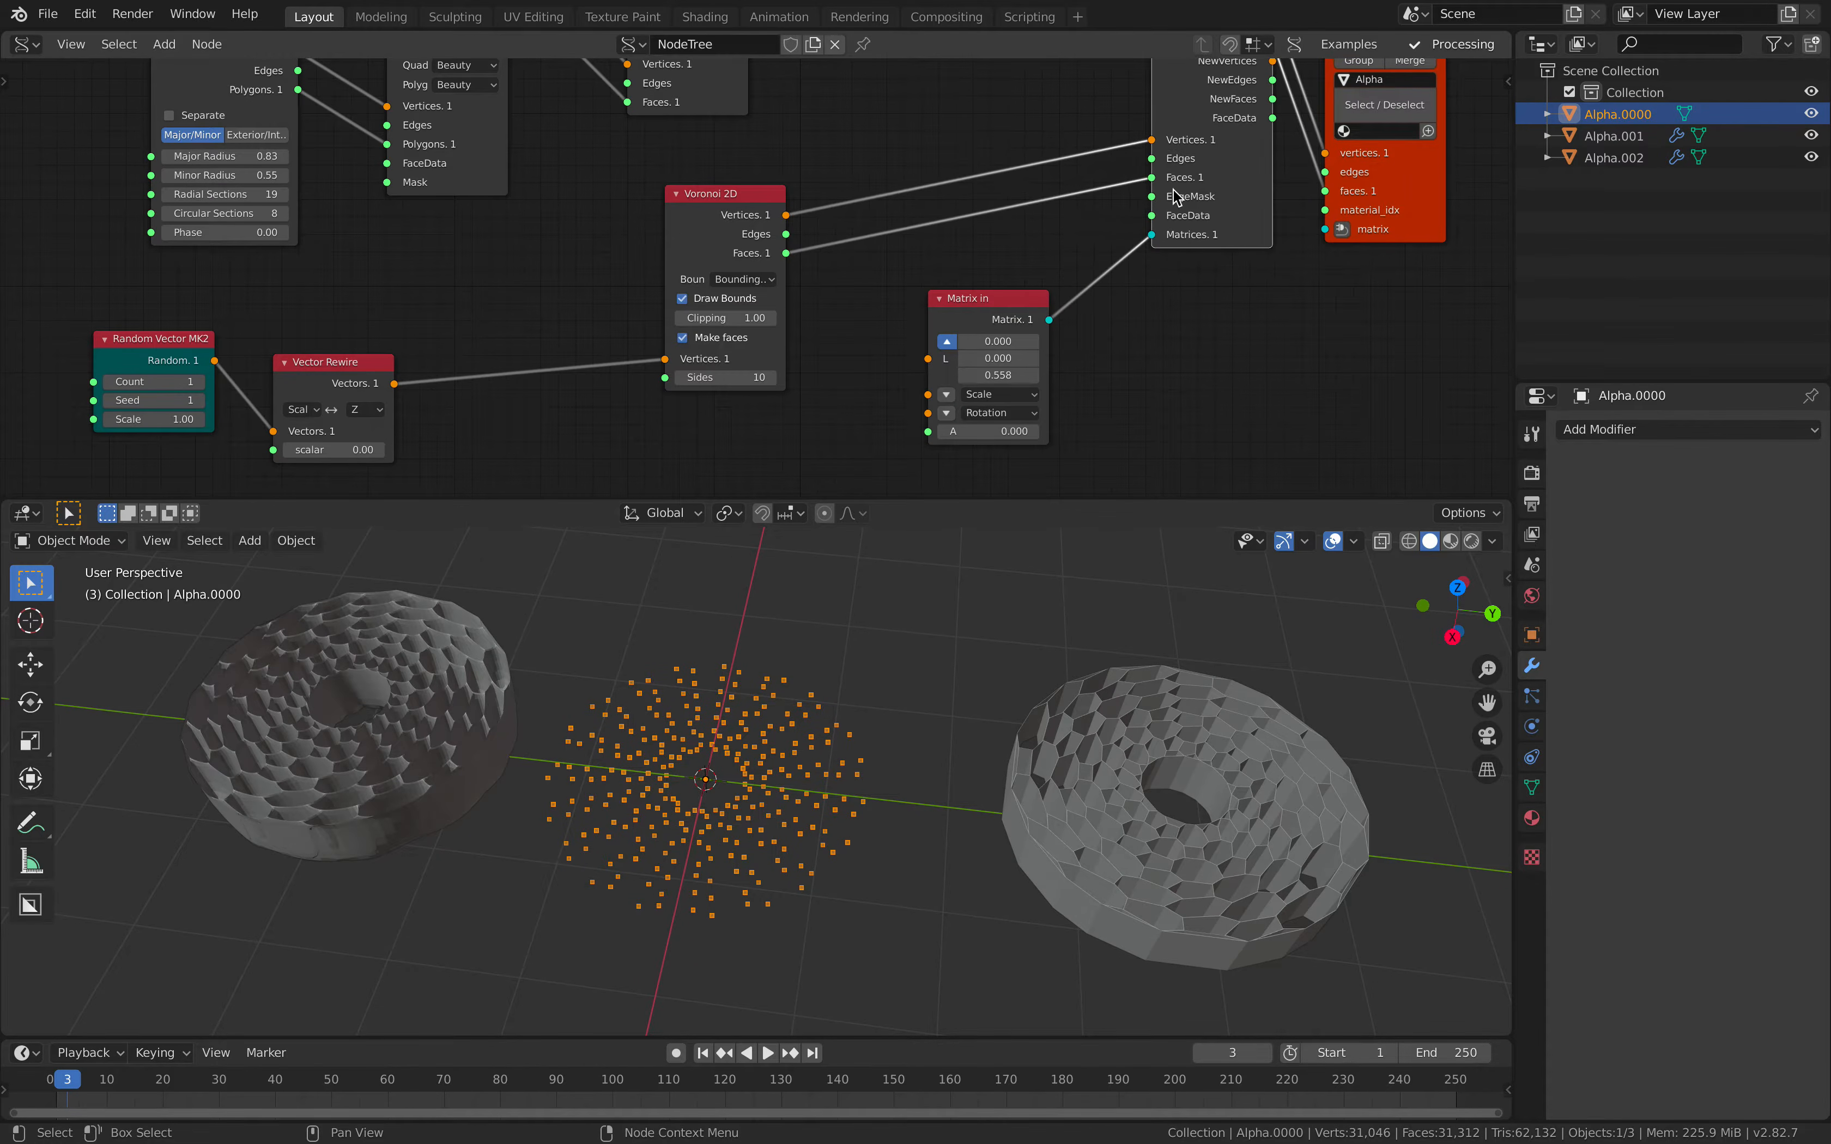
- Delete the Matrix in and Voronoi 2D nodes from the node tree
left_click_drag(1152, 235, 1169, 250)
left_click_drag(1206, 212, 1222, 184)
left_click(967, 308)
key("x")
middle_click_drag(886, 313, 897, 308)
left_click(726, 192)
key("x")
- Add a Viewer Draw Mk3 node and link the Vector Rewire output to its verts input
middle_click_drag(640, 325, 687, 223)
left_click_drag(408, 259, 452, 222)
key("alt+space")
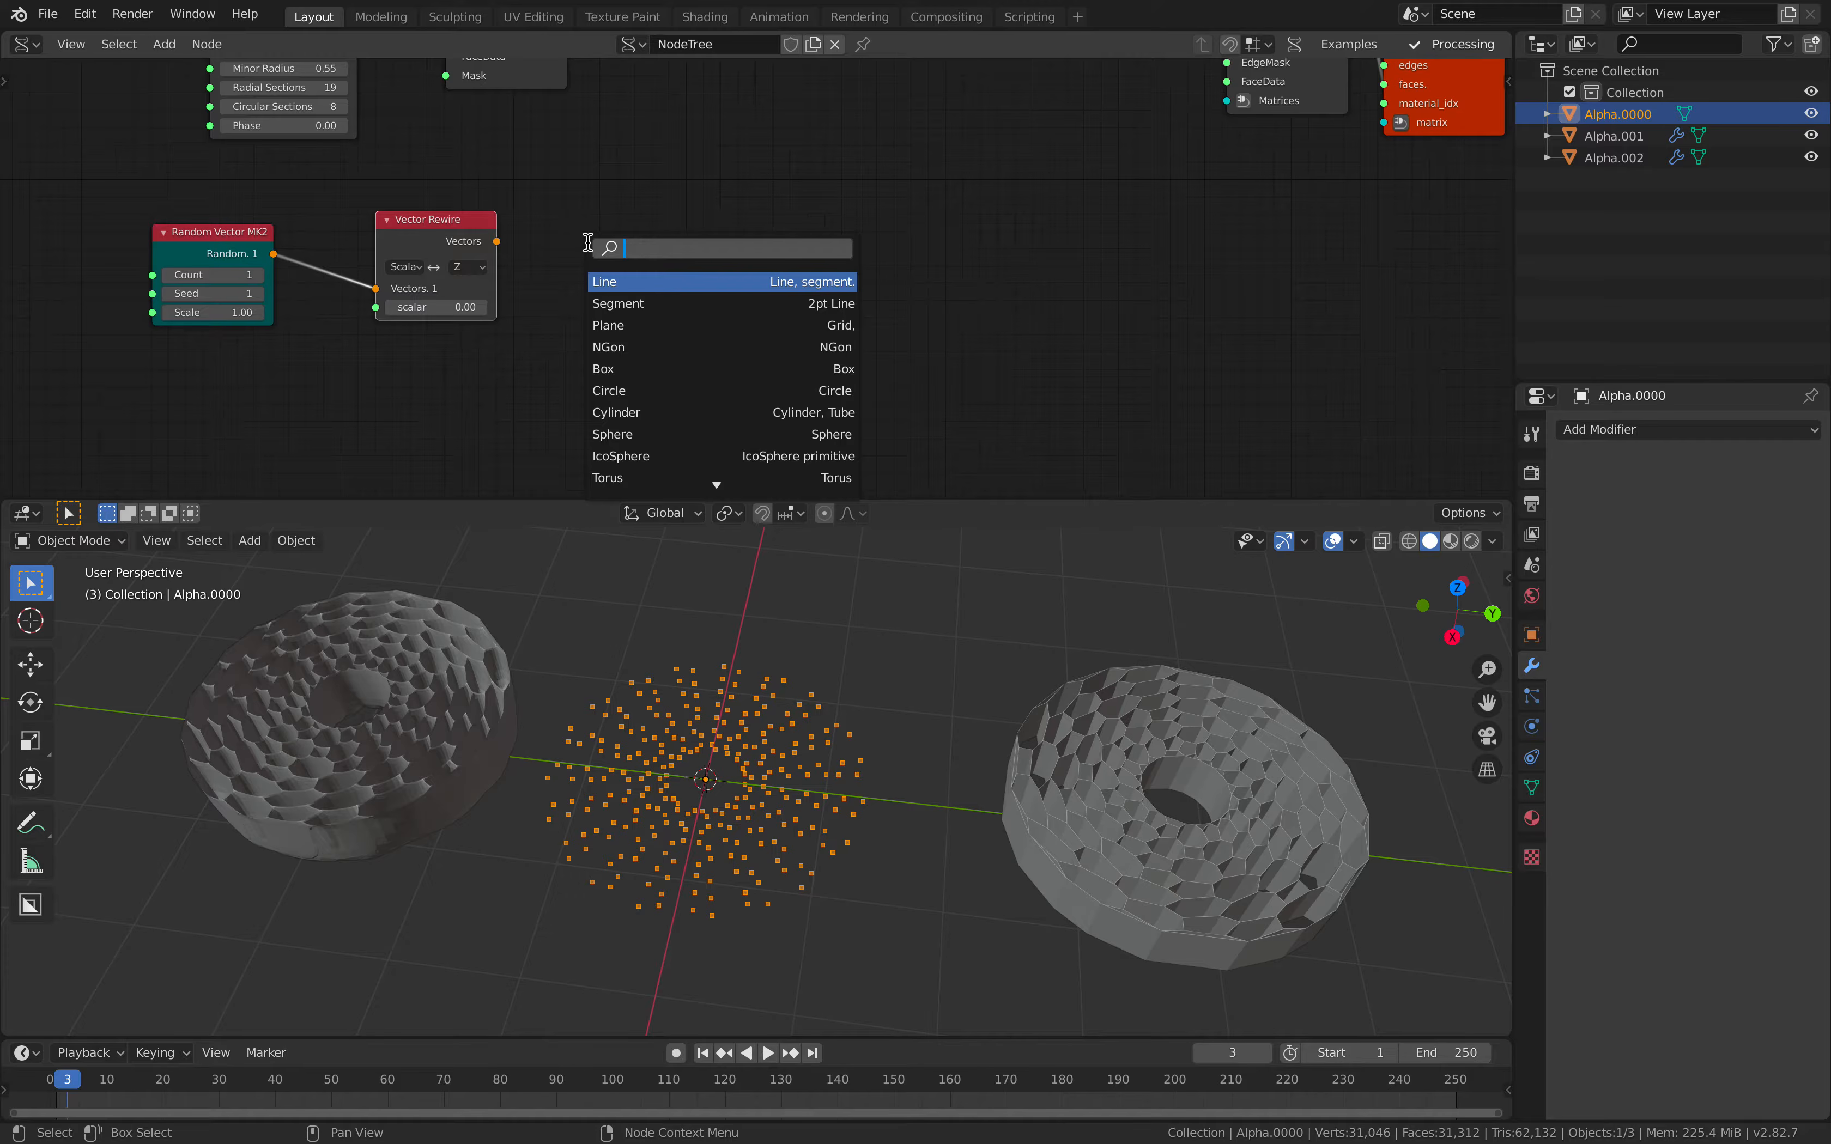
type("viewer")
key("Return")
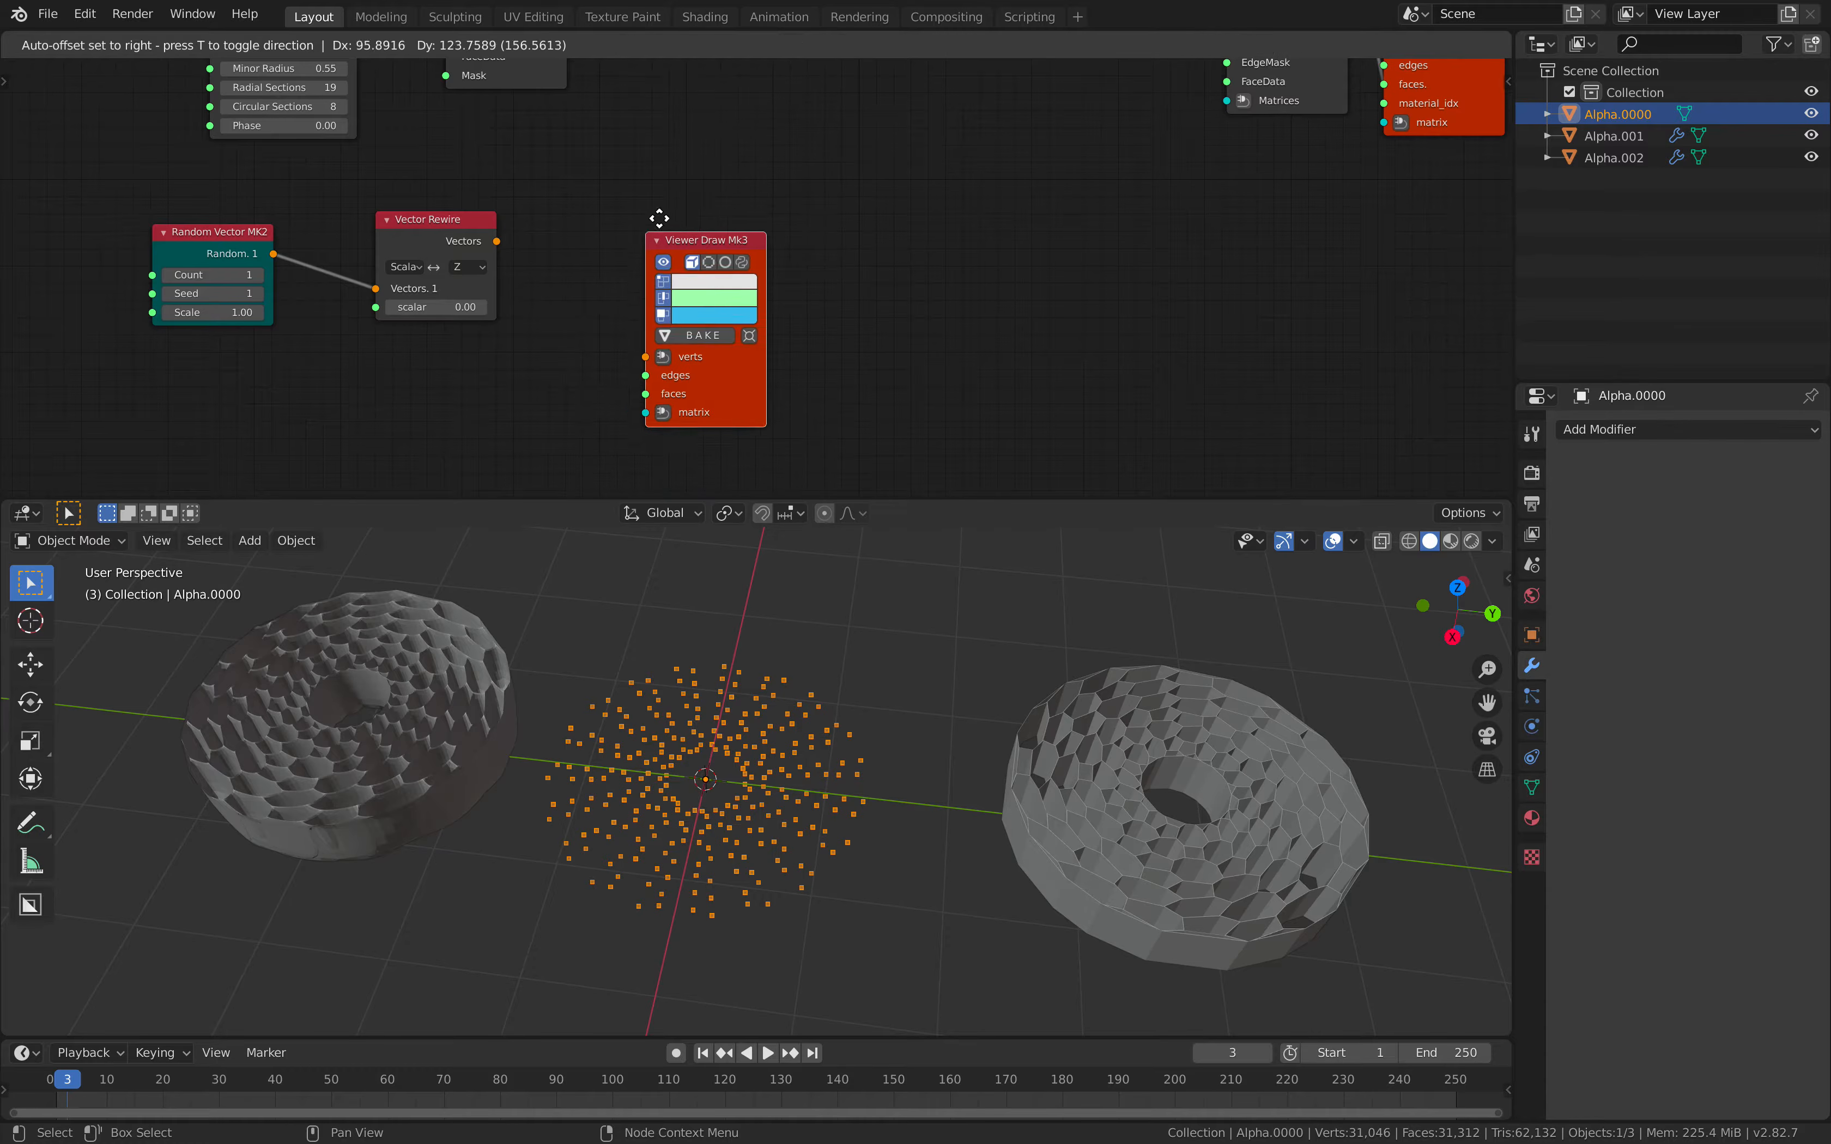
left_click(688, 218)
left_click_drag(496, 241, 645, 318)
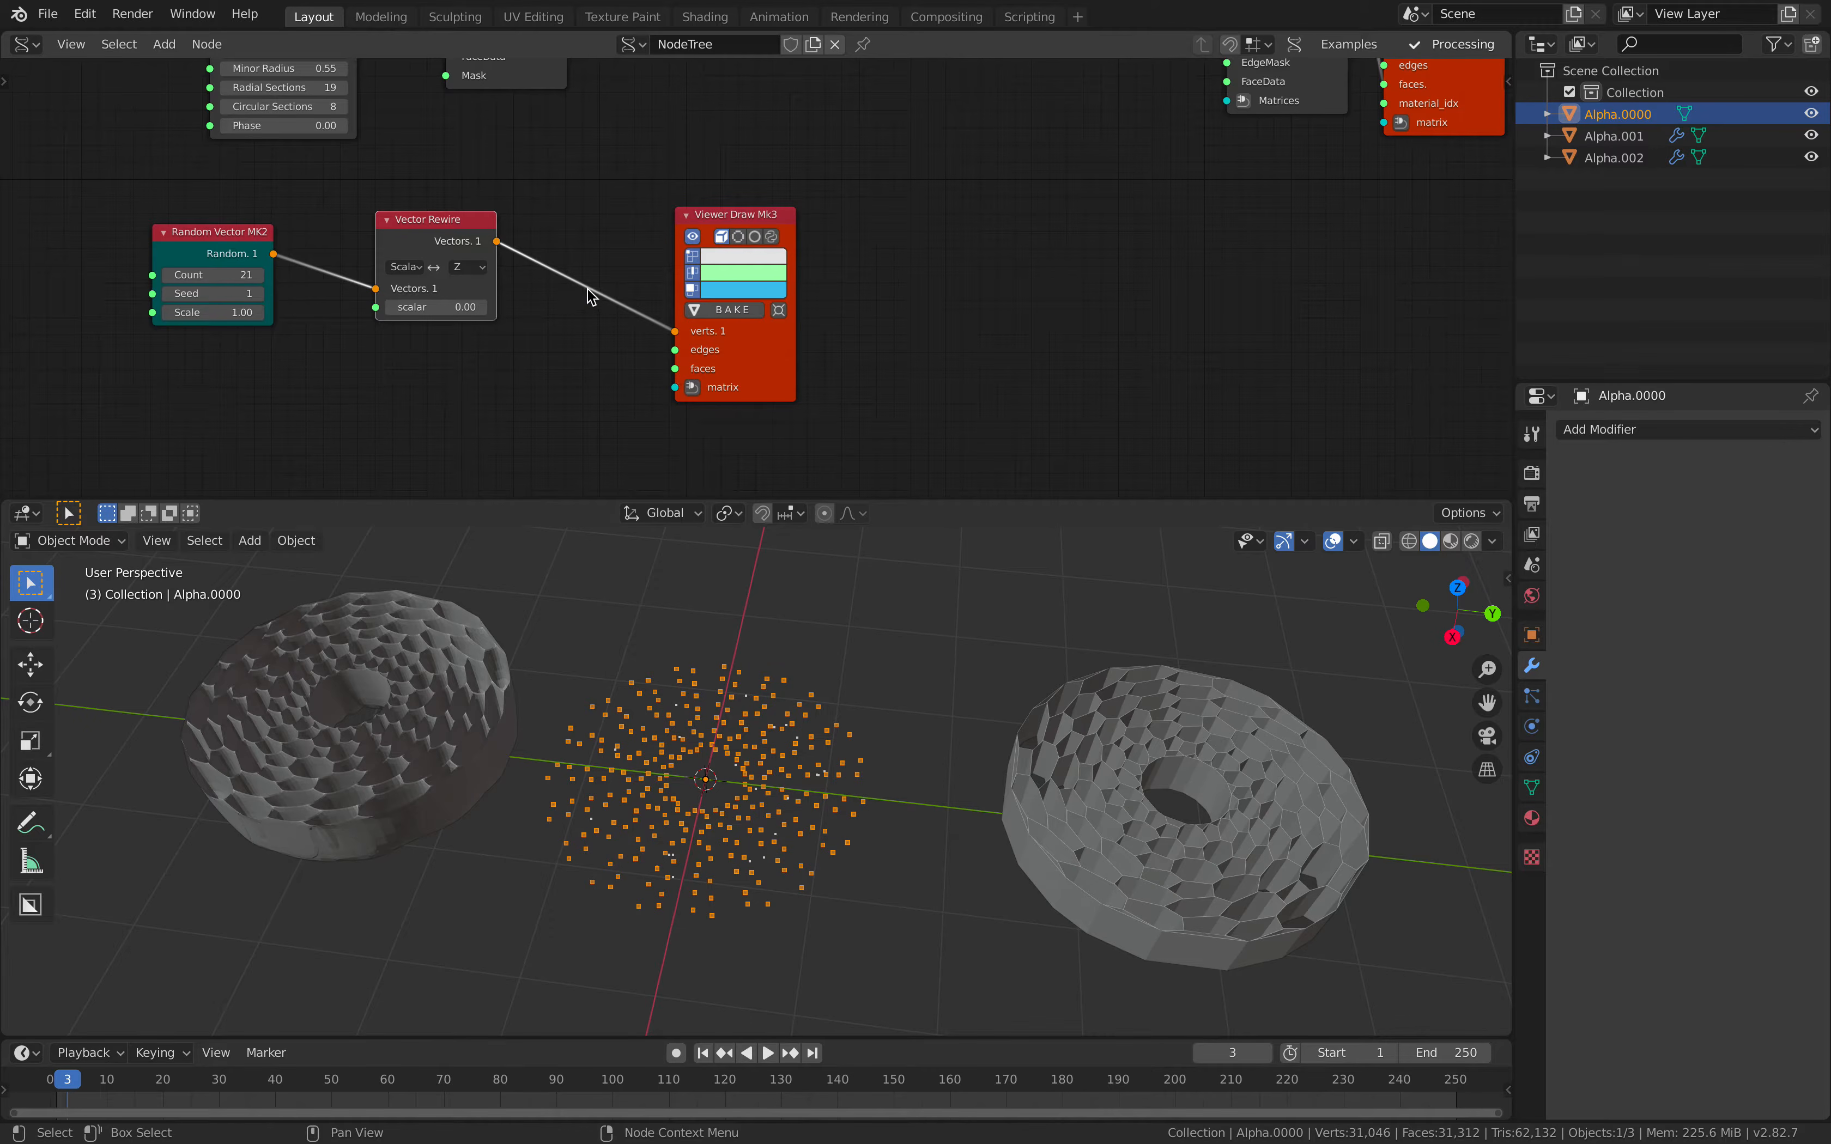
- Raise the Random Vector MK2 Count to 695 and move Vector Rewire closer to it
left_click_drag(750, 390, 803, 364)
scroll(843, 718, "up", 4)
middle_click_drag(846, 721, 847, 736)
scroll(485, 350, "down", 1)
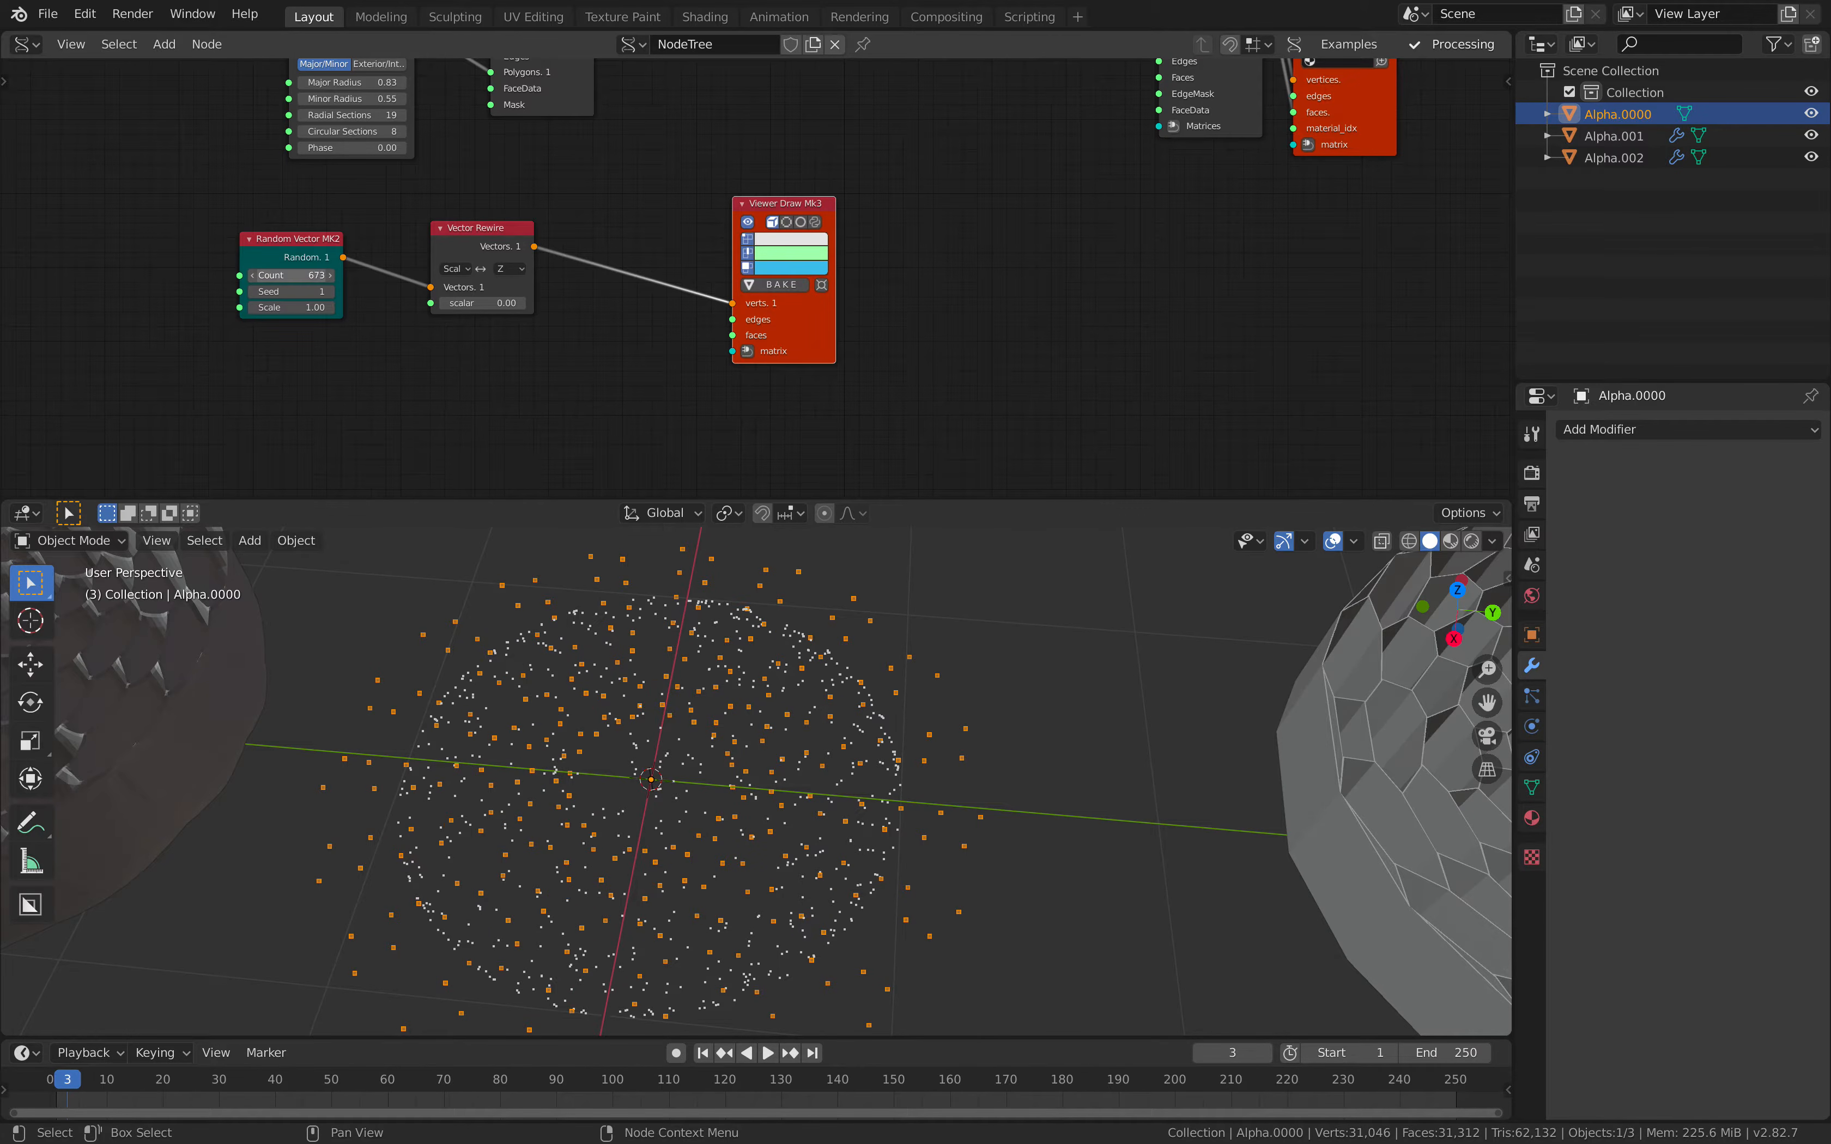
left_click_drag(449, 228, 386, 246)
- Insert a Voronoi 2D node between Vector Rewire and Viewer Draw Mk3 with vertices and edges linked, and save the file
key("alt+space")
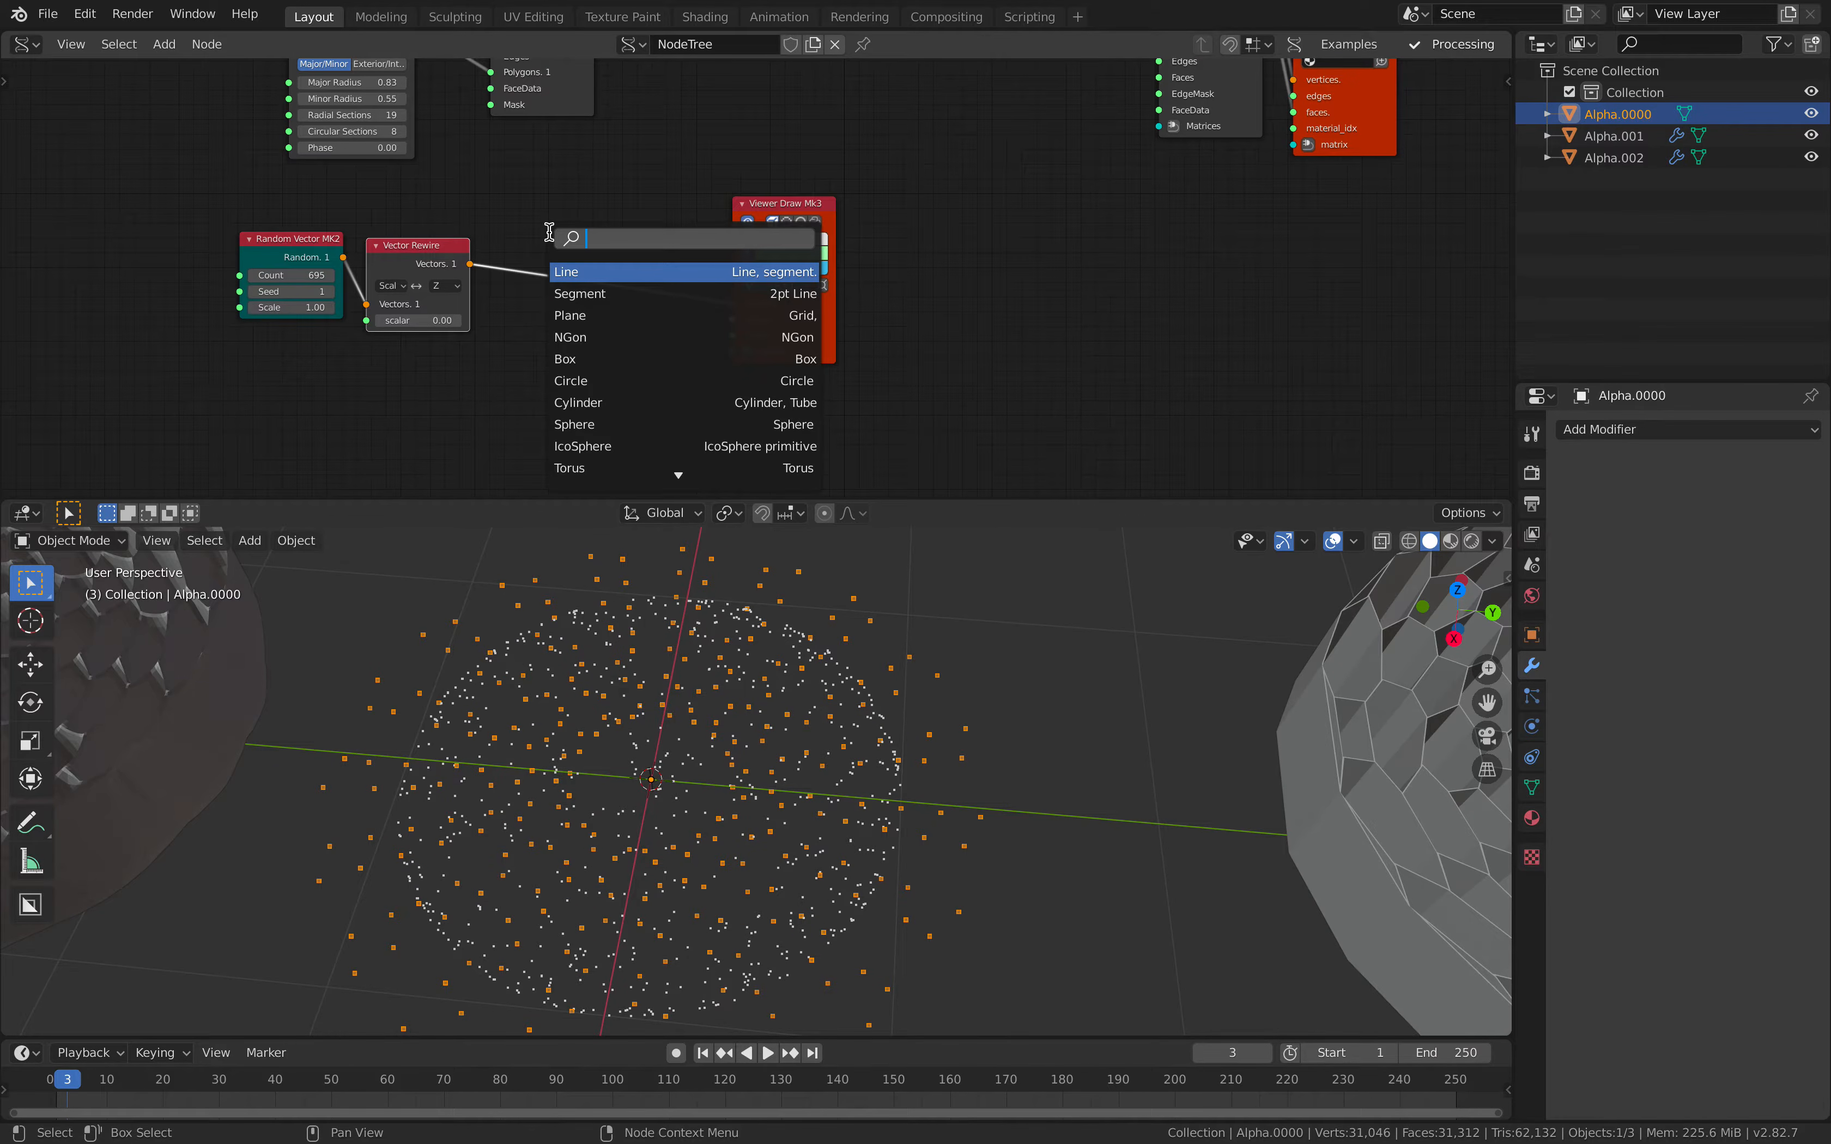
type("vor")
key("Return")
left_click(548, 231)
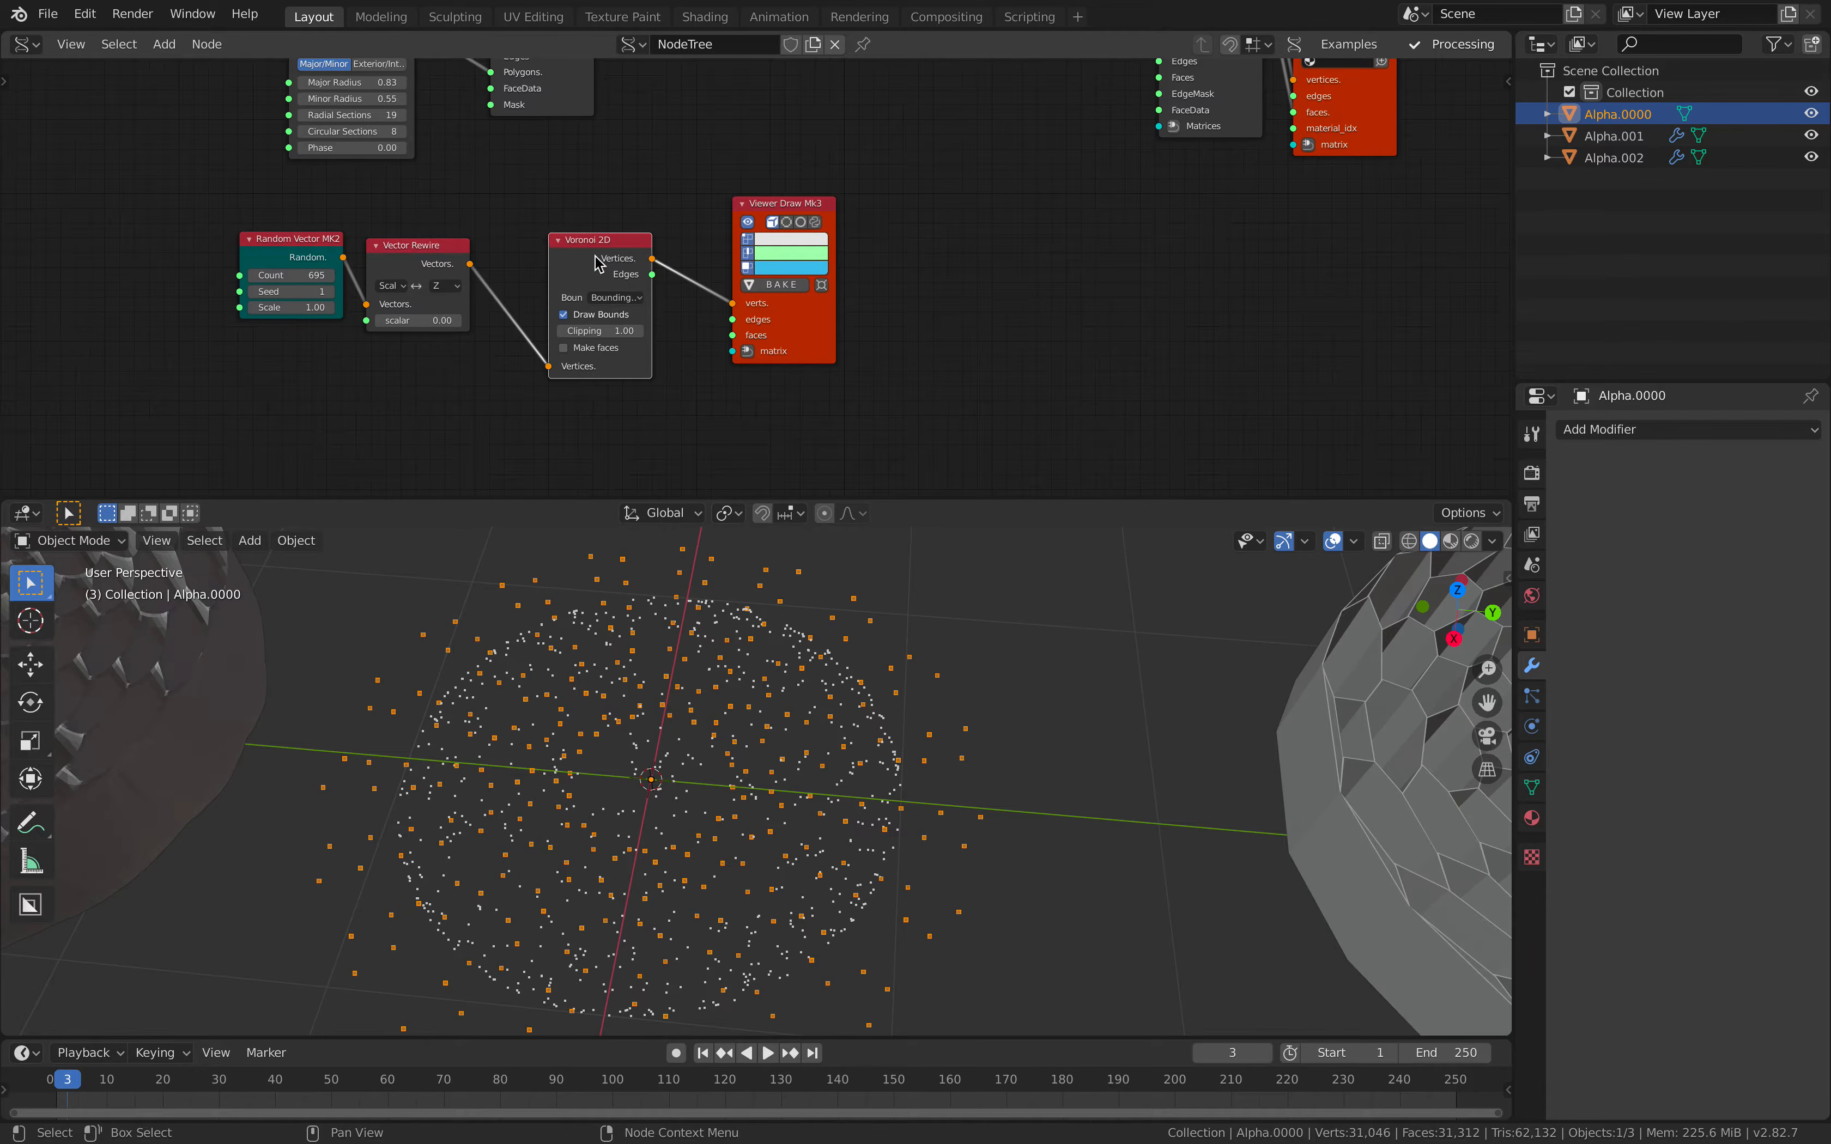
left_click_drag(742, 321, 744, 319)
scroll(764, 733, "down", 4)
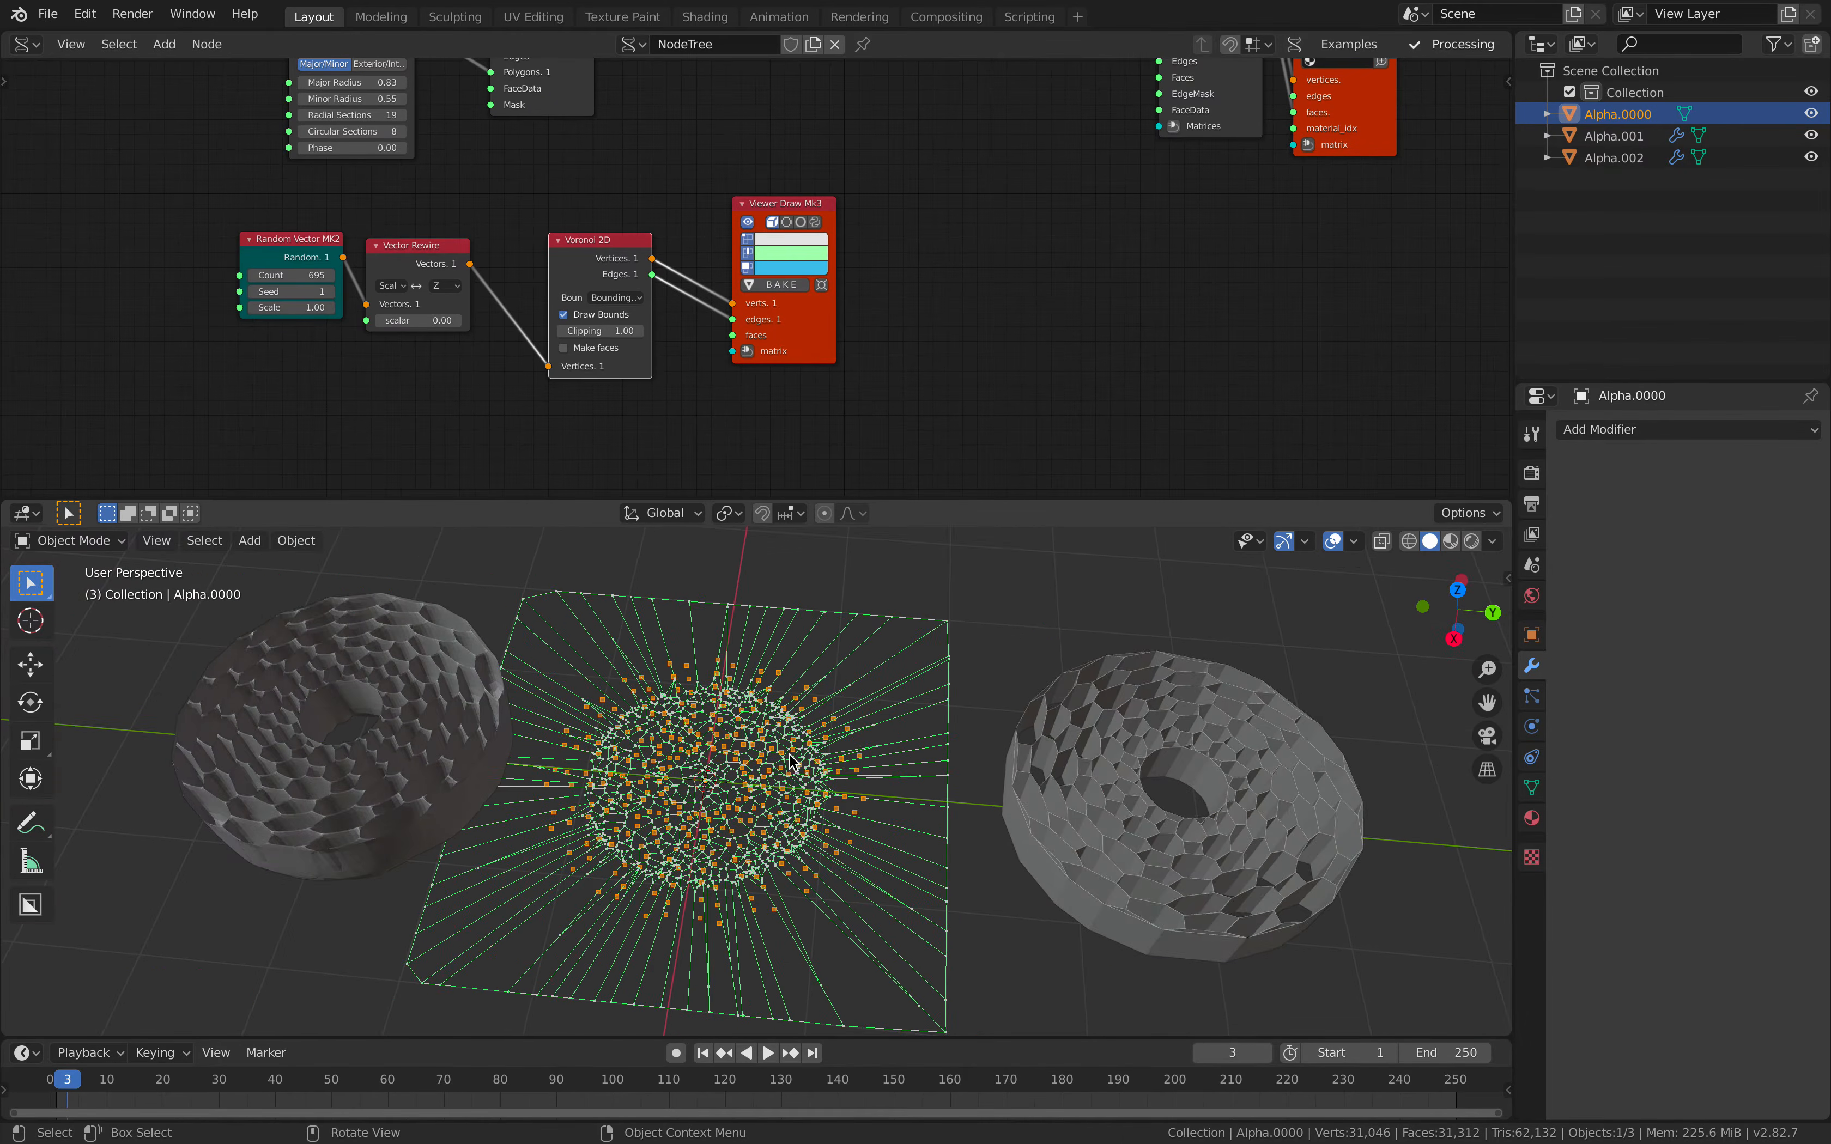
middle_click_drag(764, 719, 764, 732)
key("ctrl+s")
- Set the Voronoi 2D bounds mode to Circle and its Clipping to 0.44
scroll(764, 732, "up", 2)
scroll(764, 733, "up", 1)
scroll(756, 359, "up", 2)
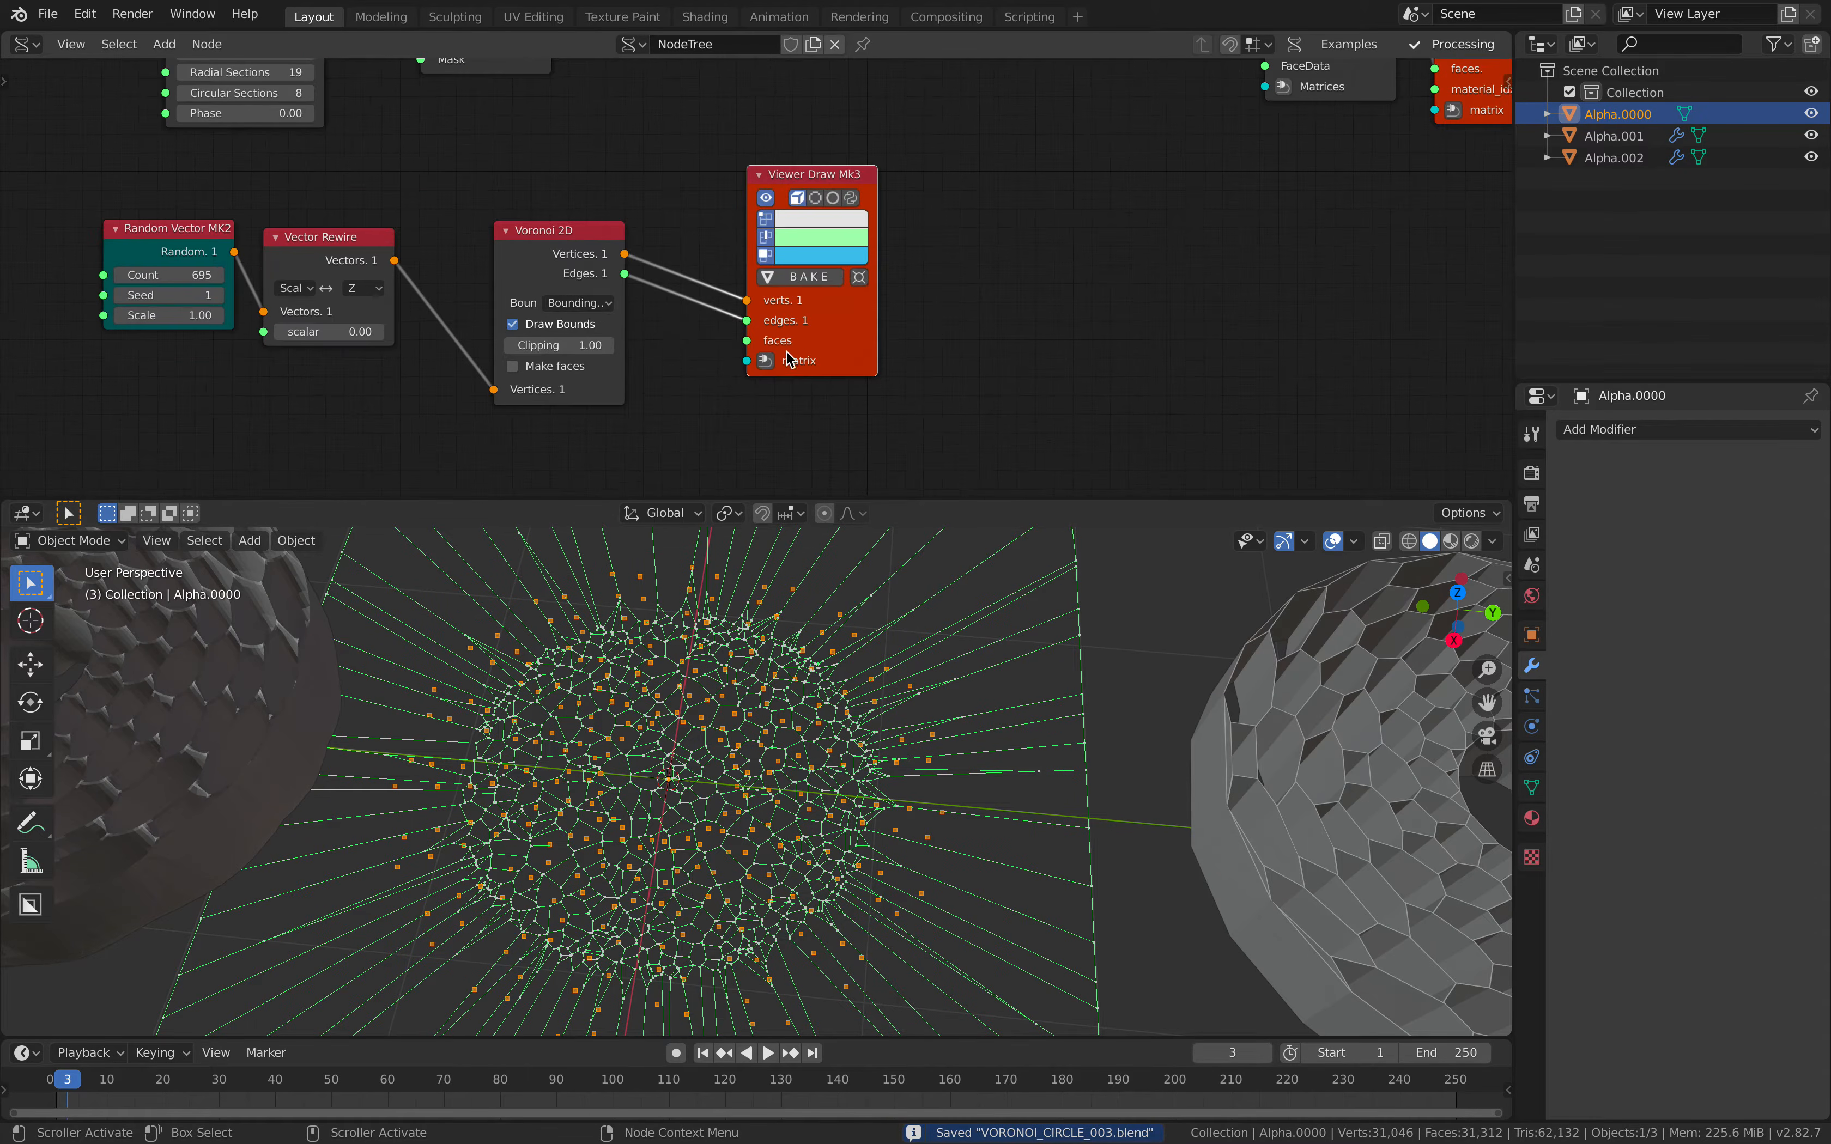
left_click(606, 303)
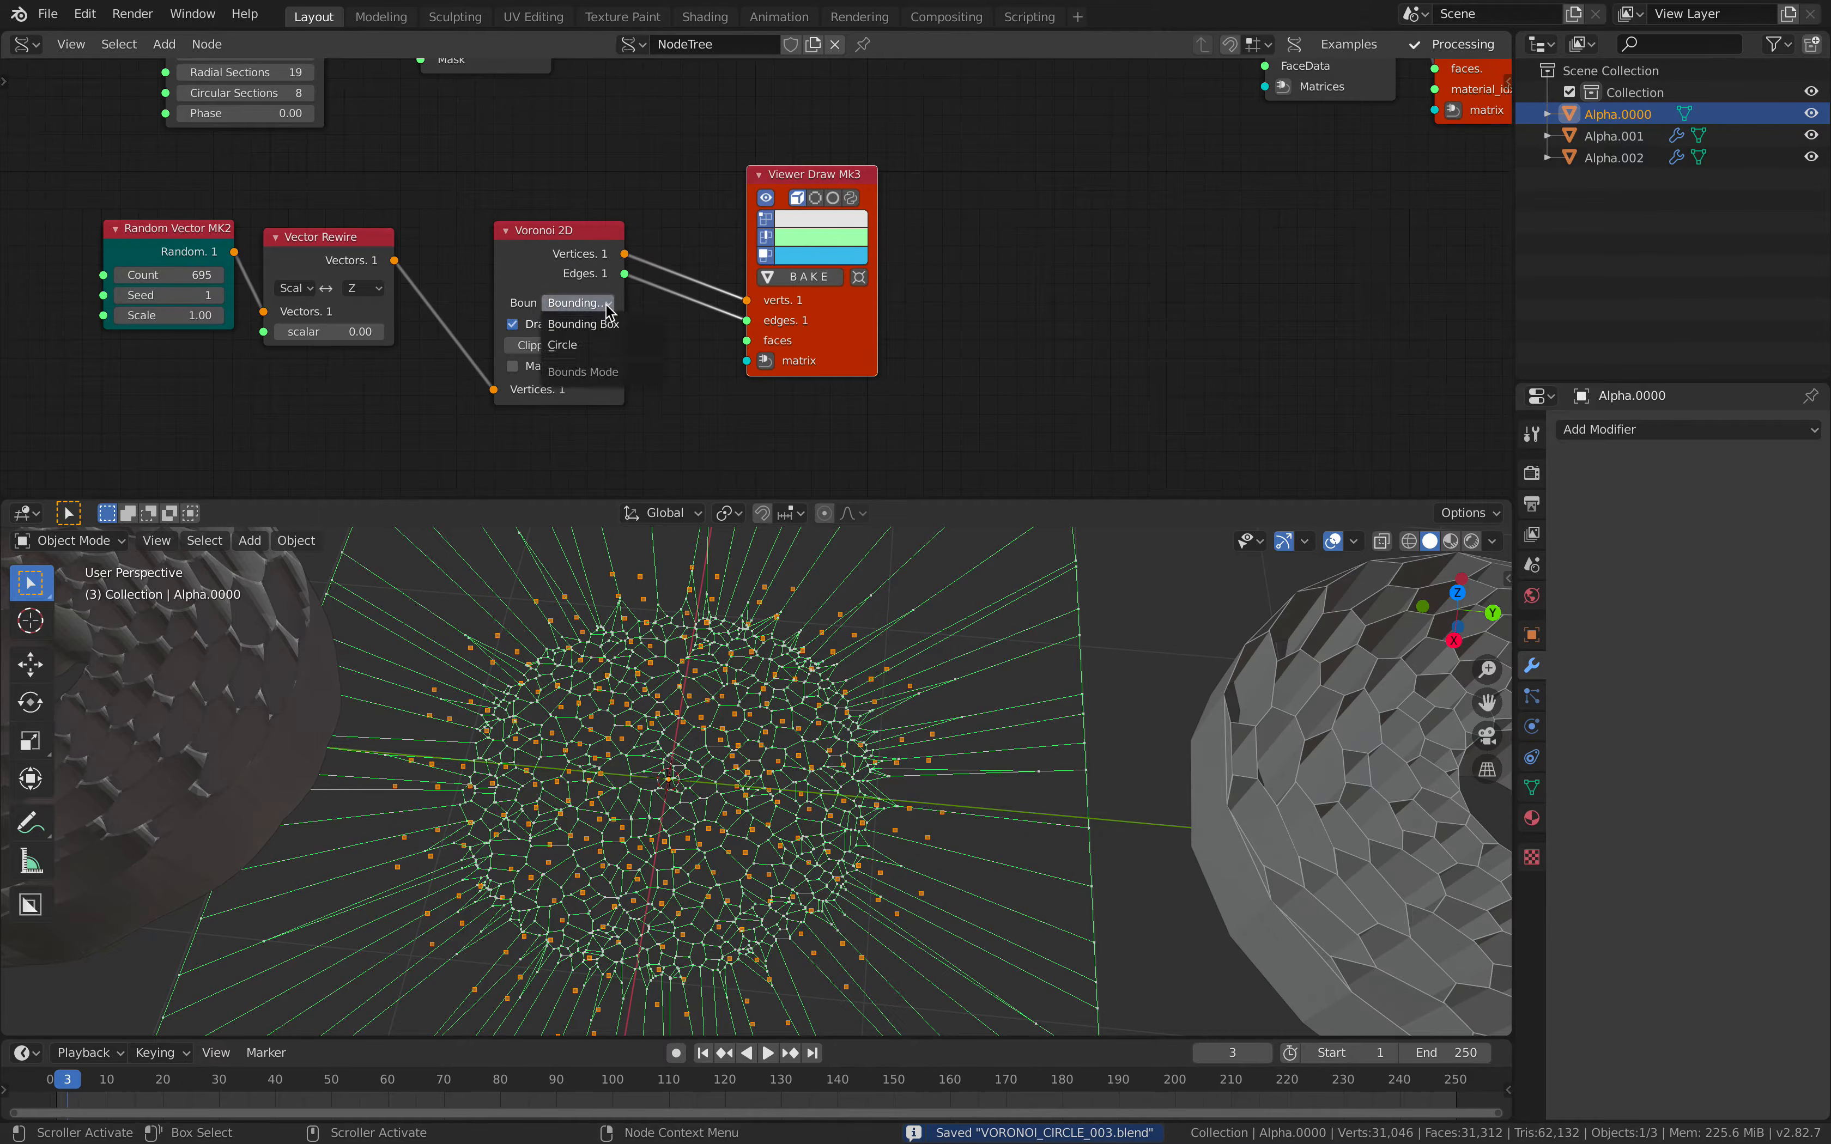
left_click(617, 345)
left_click_drag(589, 344, 501, 344)
middle_click_drag(870, 757, 915, 757)
- Save the file and move the Viewer Draw Mk3 node farther away from Voronoi 2D
key("s")
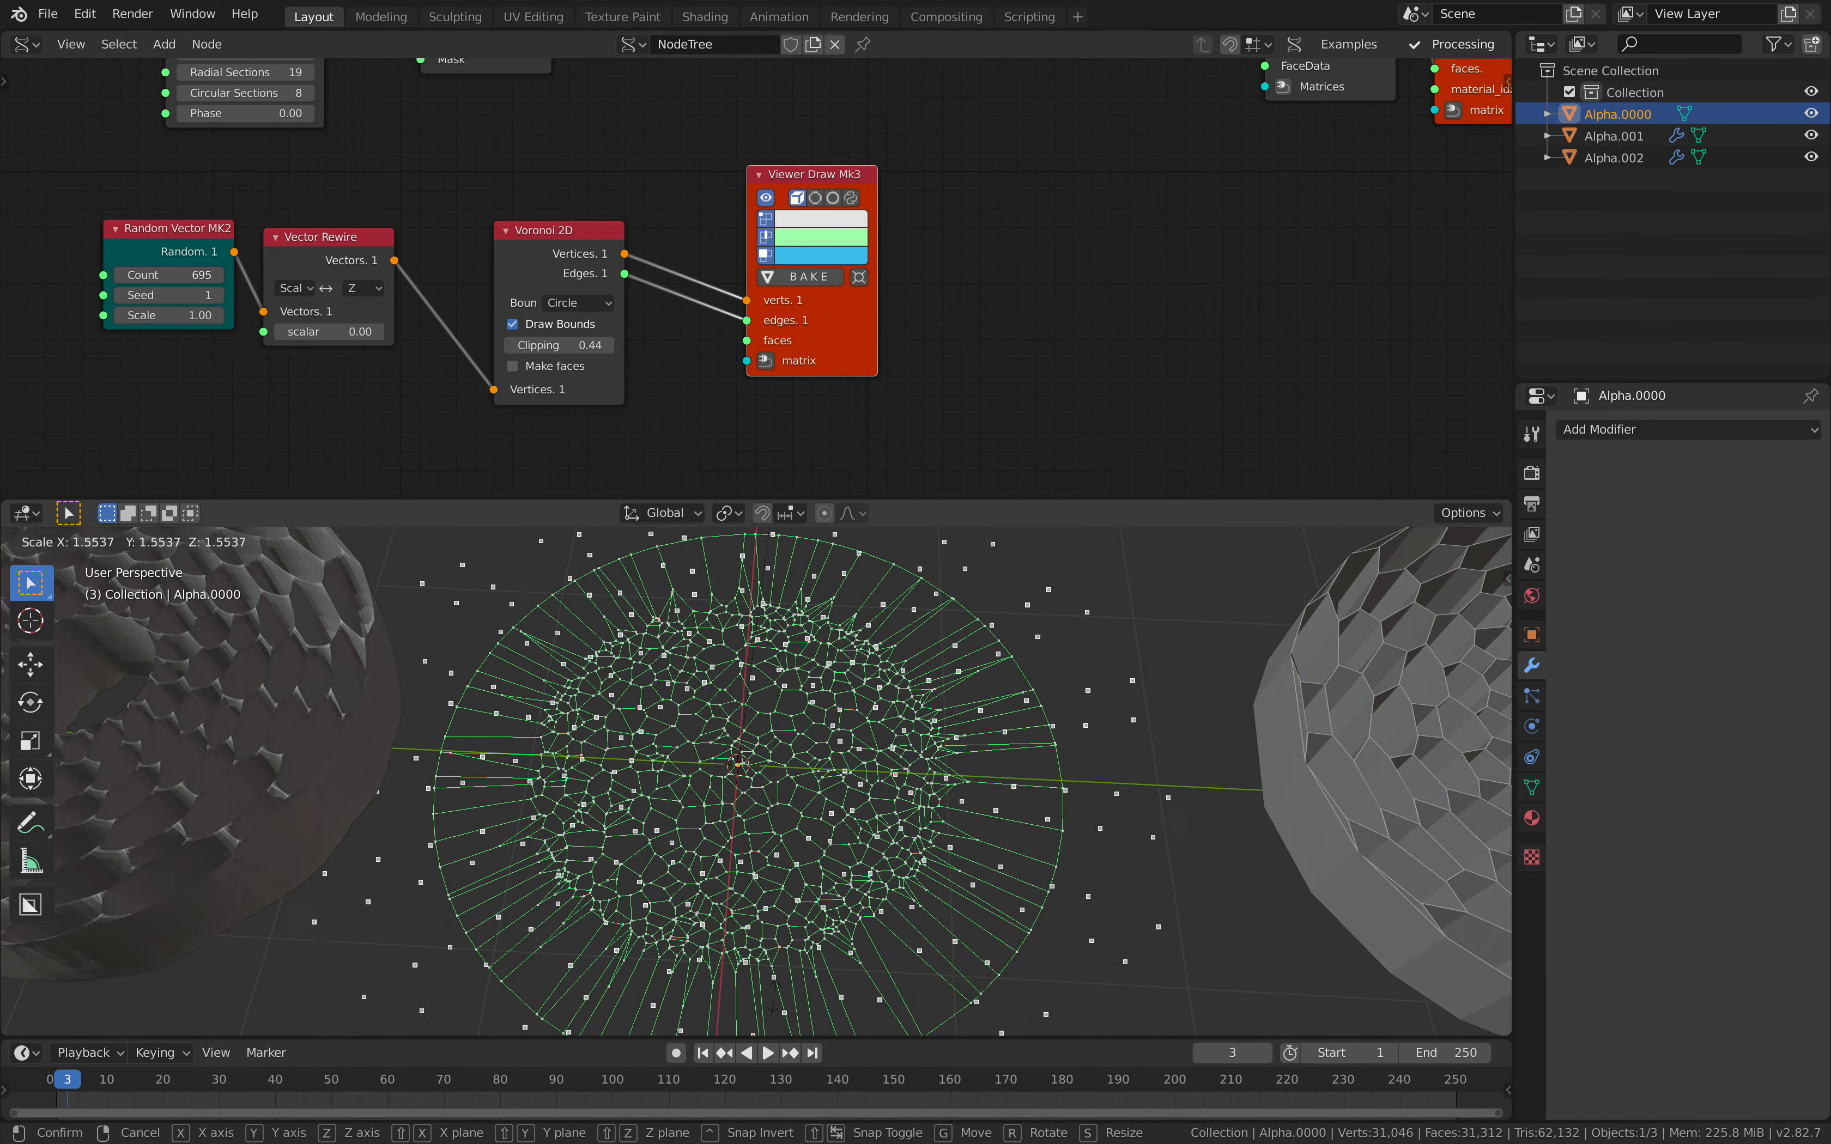
right_click(773, 997)
middle_click_drag(814, 901, 787, 901)
key("ctrl+s")
key("g")
left_click(1014, 350)
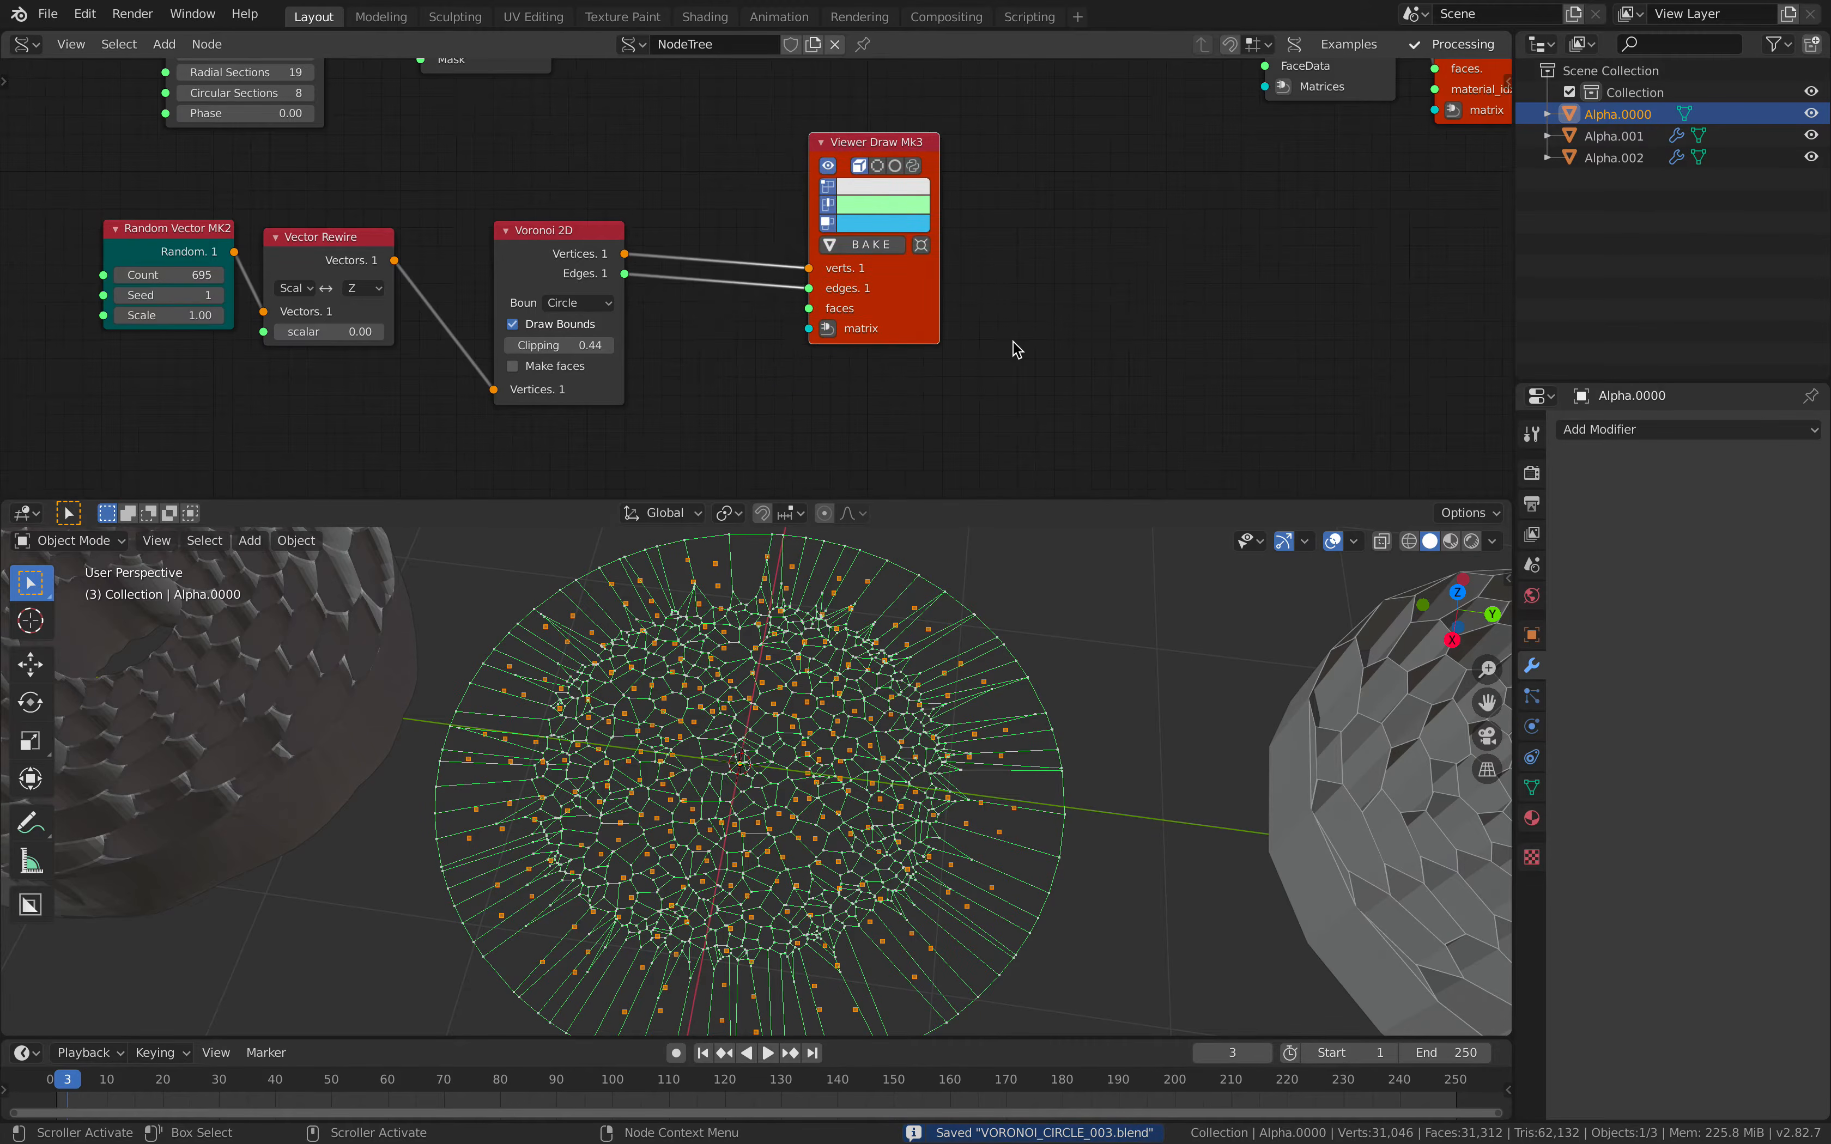
- Link the vertices and edges of Voronoi 2D to the matching inputs of Extrude Edges Mk2
key("Home")
mouse_move(468, 419)
left_mouse_down()
mouse_move(608, 312)
mouse_move(798, 342)
left_mouse_up()
middle_click_drag(749, 324, 695, 352)
scroll(695, 352, "up", 2)
left_click_drag(525, 378, 651, 347)
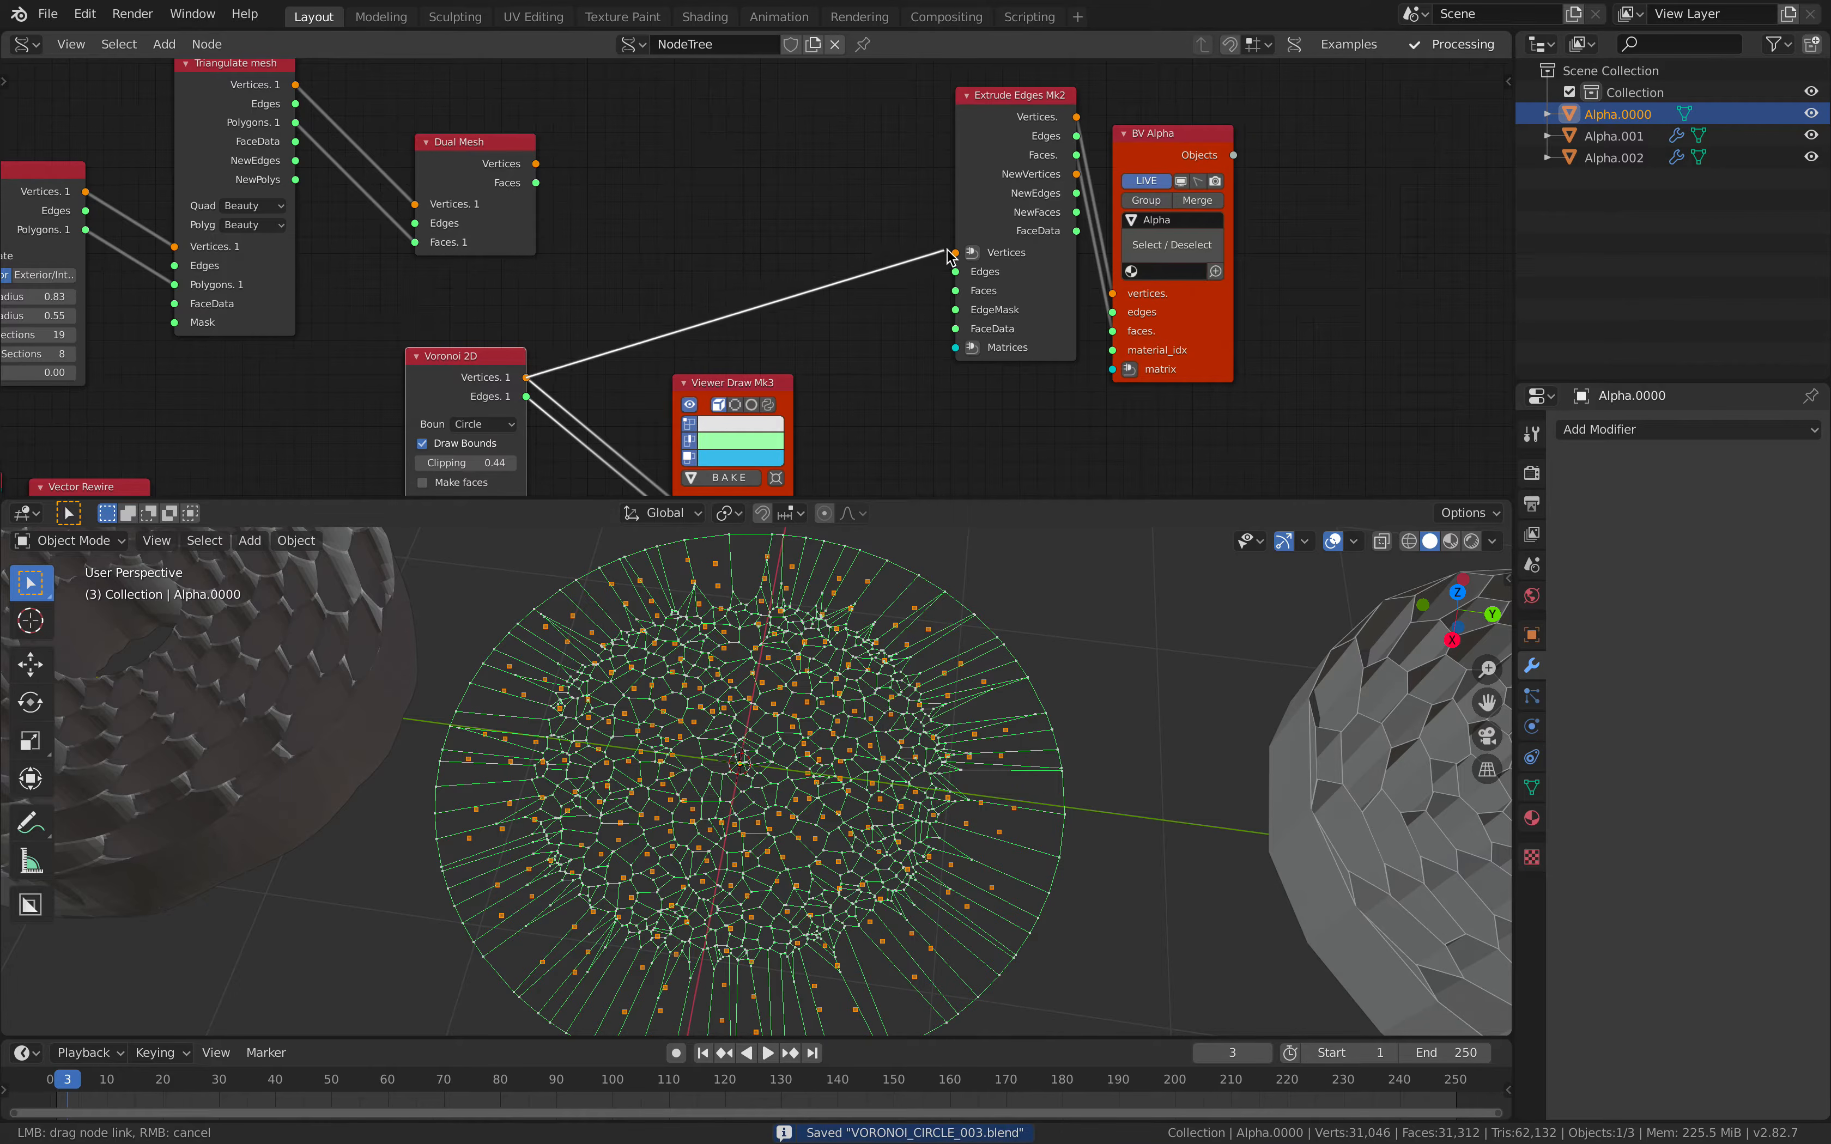
left_click_drag(950, 256, 955, 253)
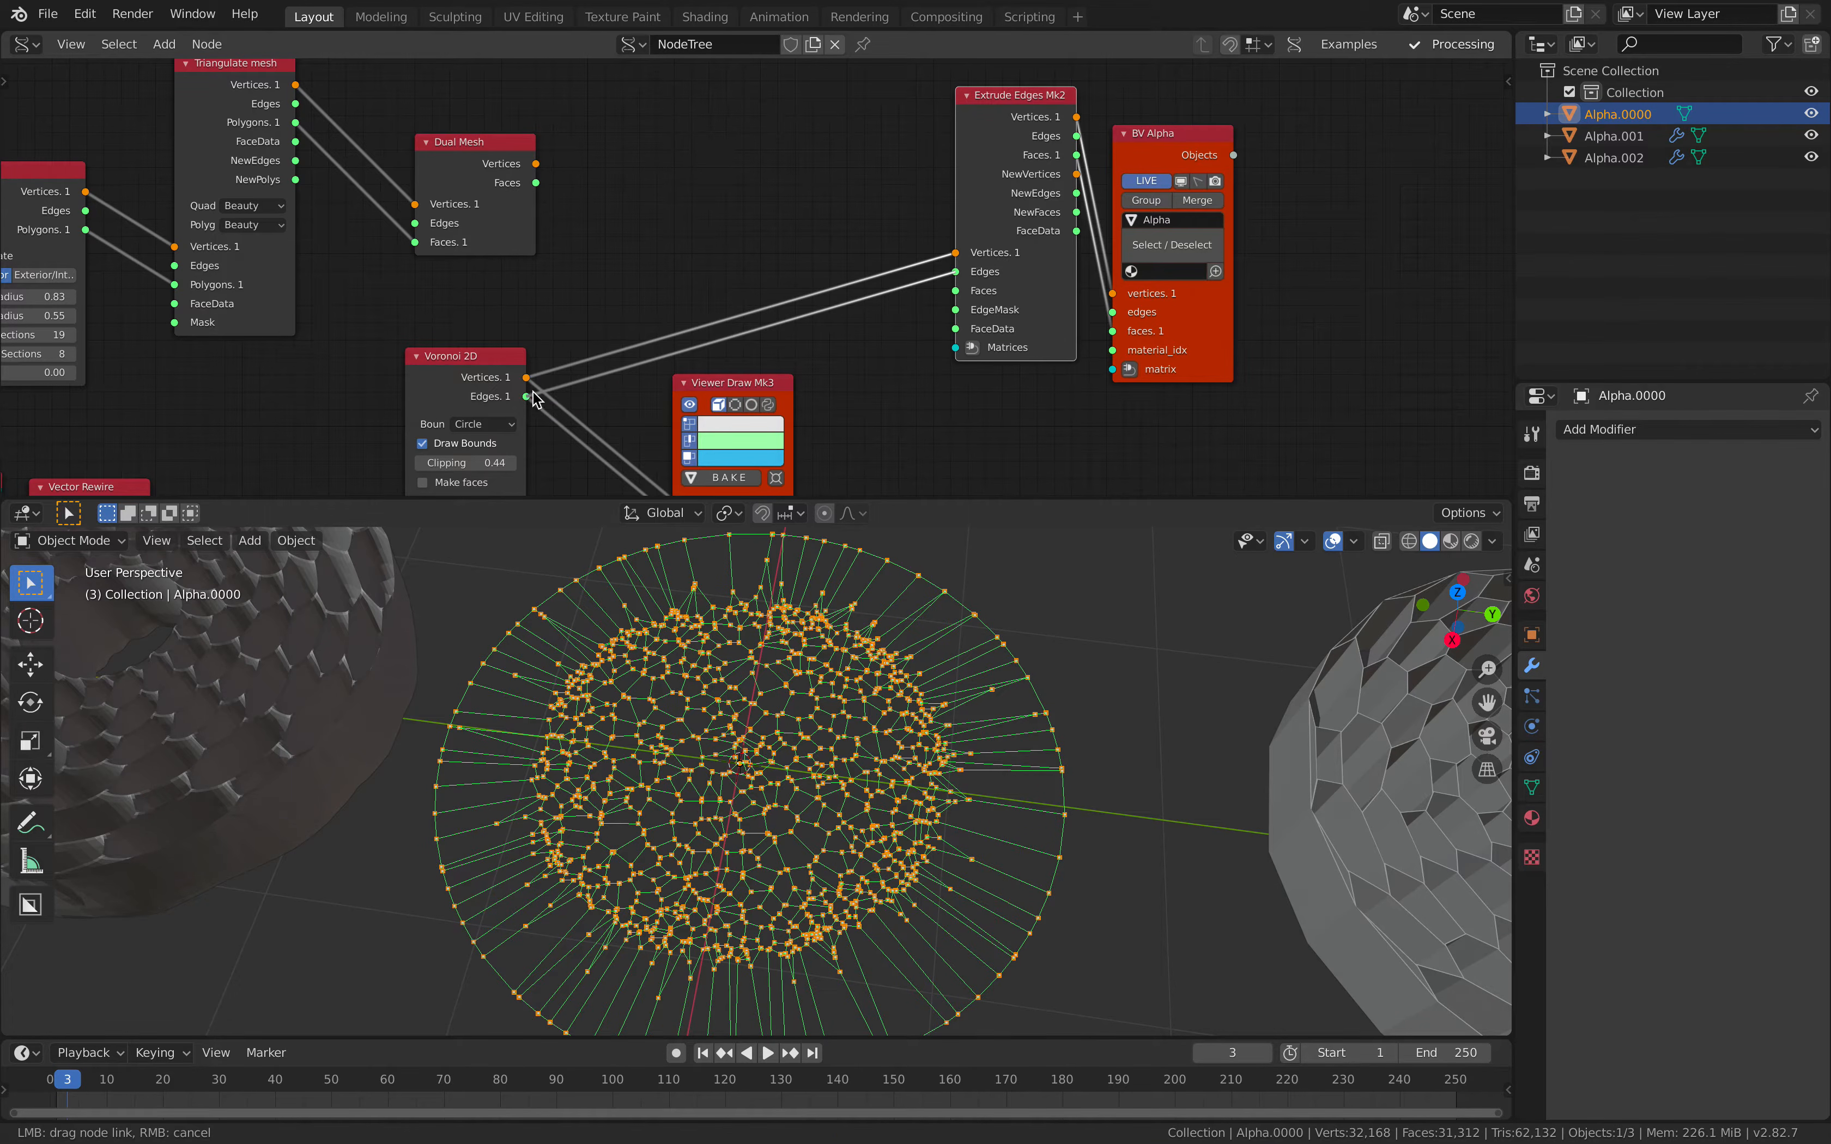
middle_click_drag(863, 772, 855, 530)
- Attach a Matrix in node to the Matrices input of Extrude Edges Mk2, set its Z location to 0.276, and save
middle_click_drag(903, 390, 841, 390)
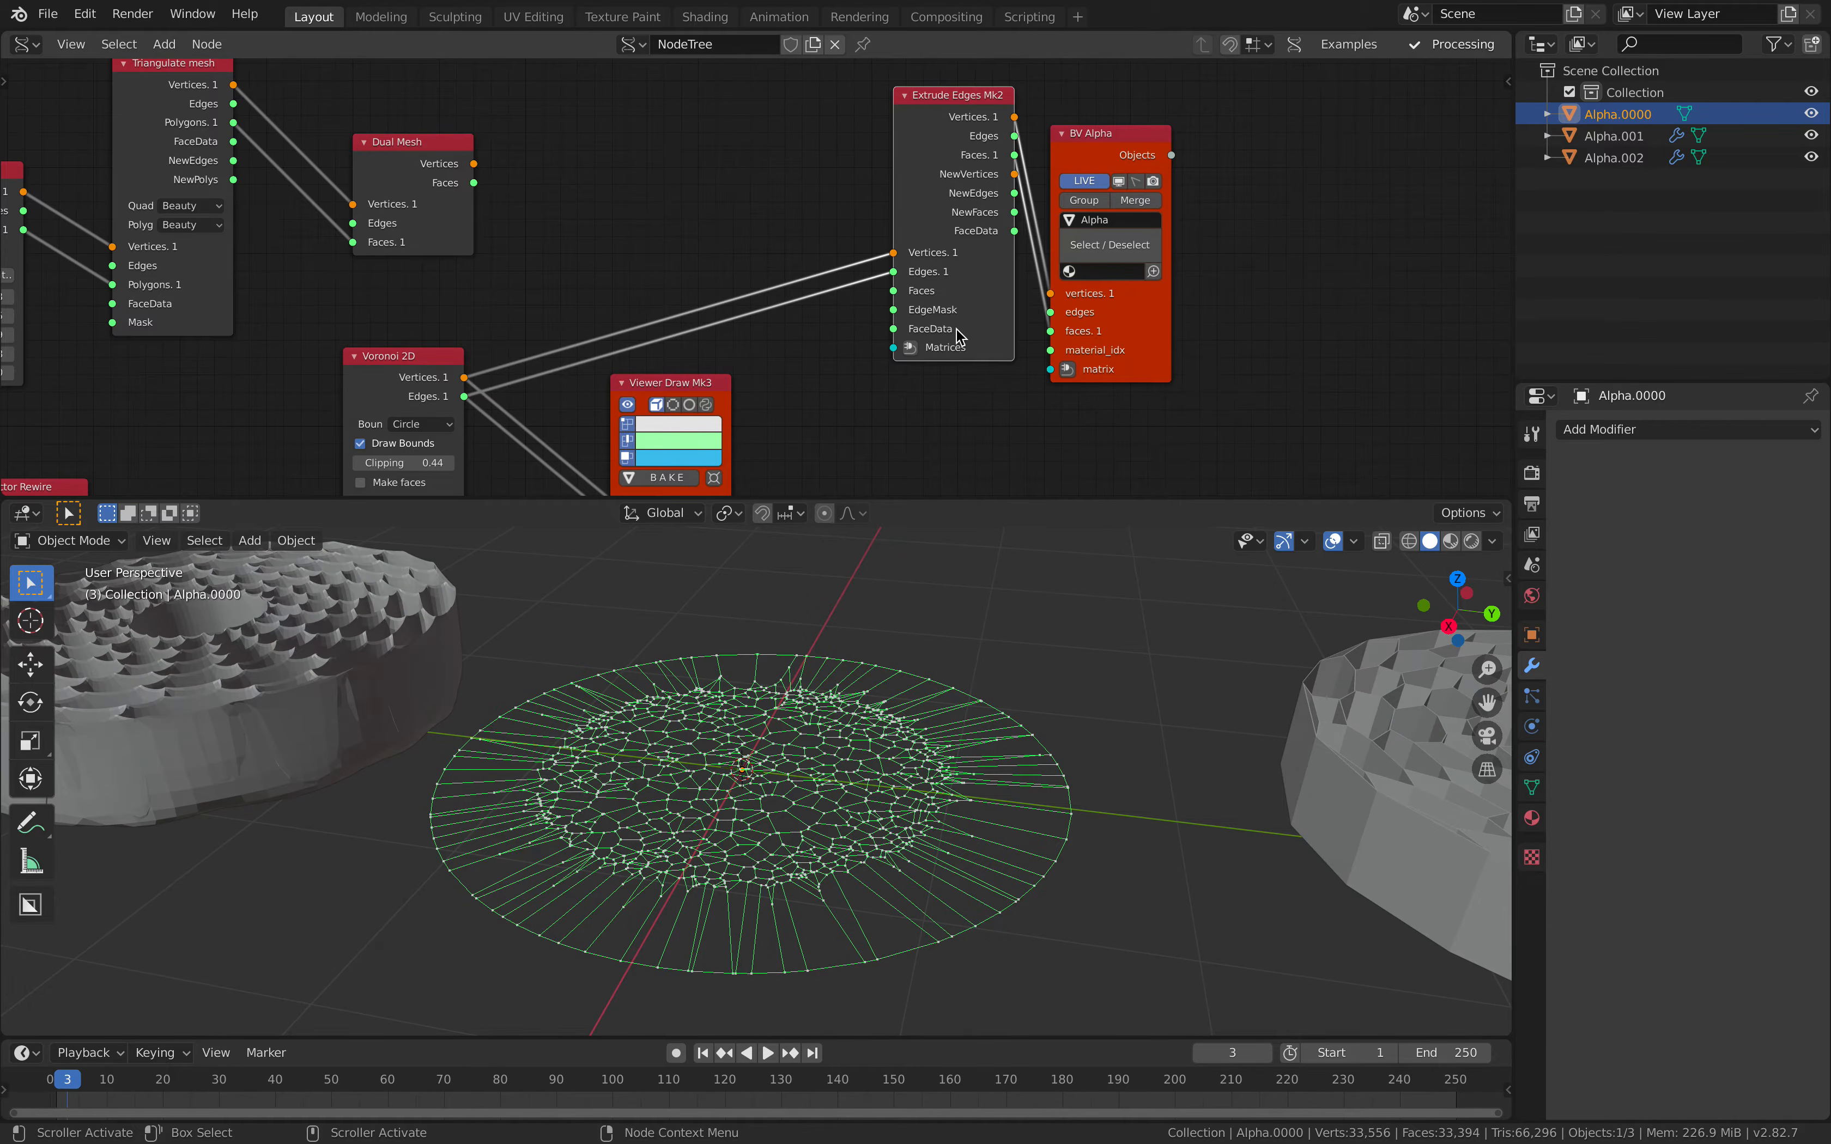
left_click(910, 348)
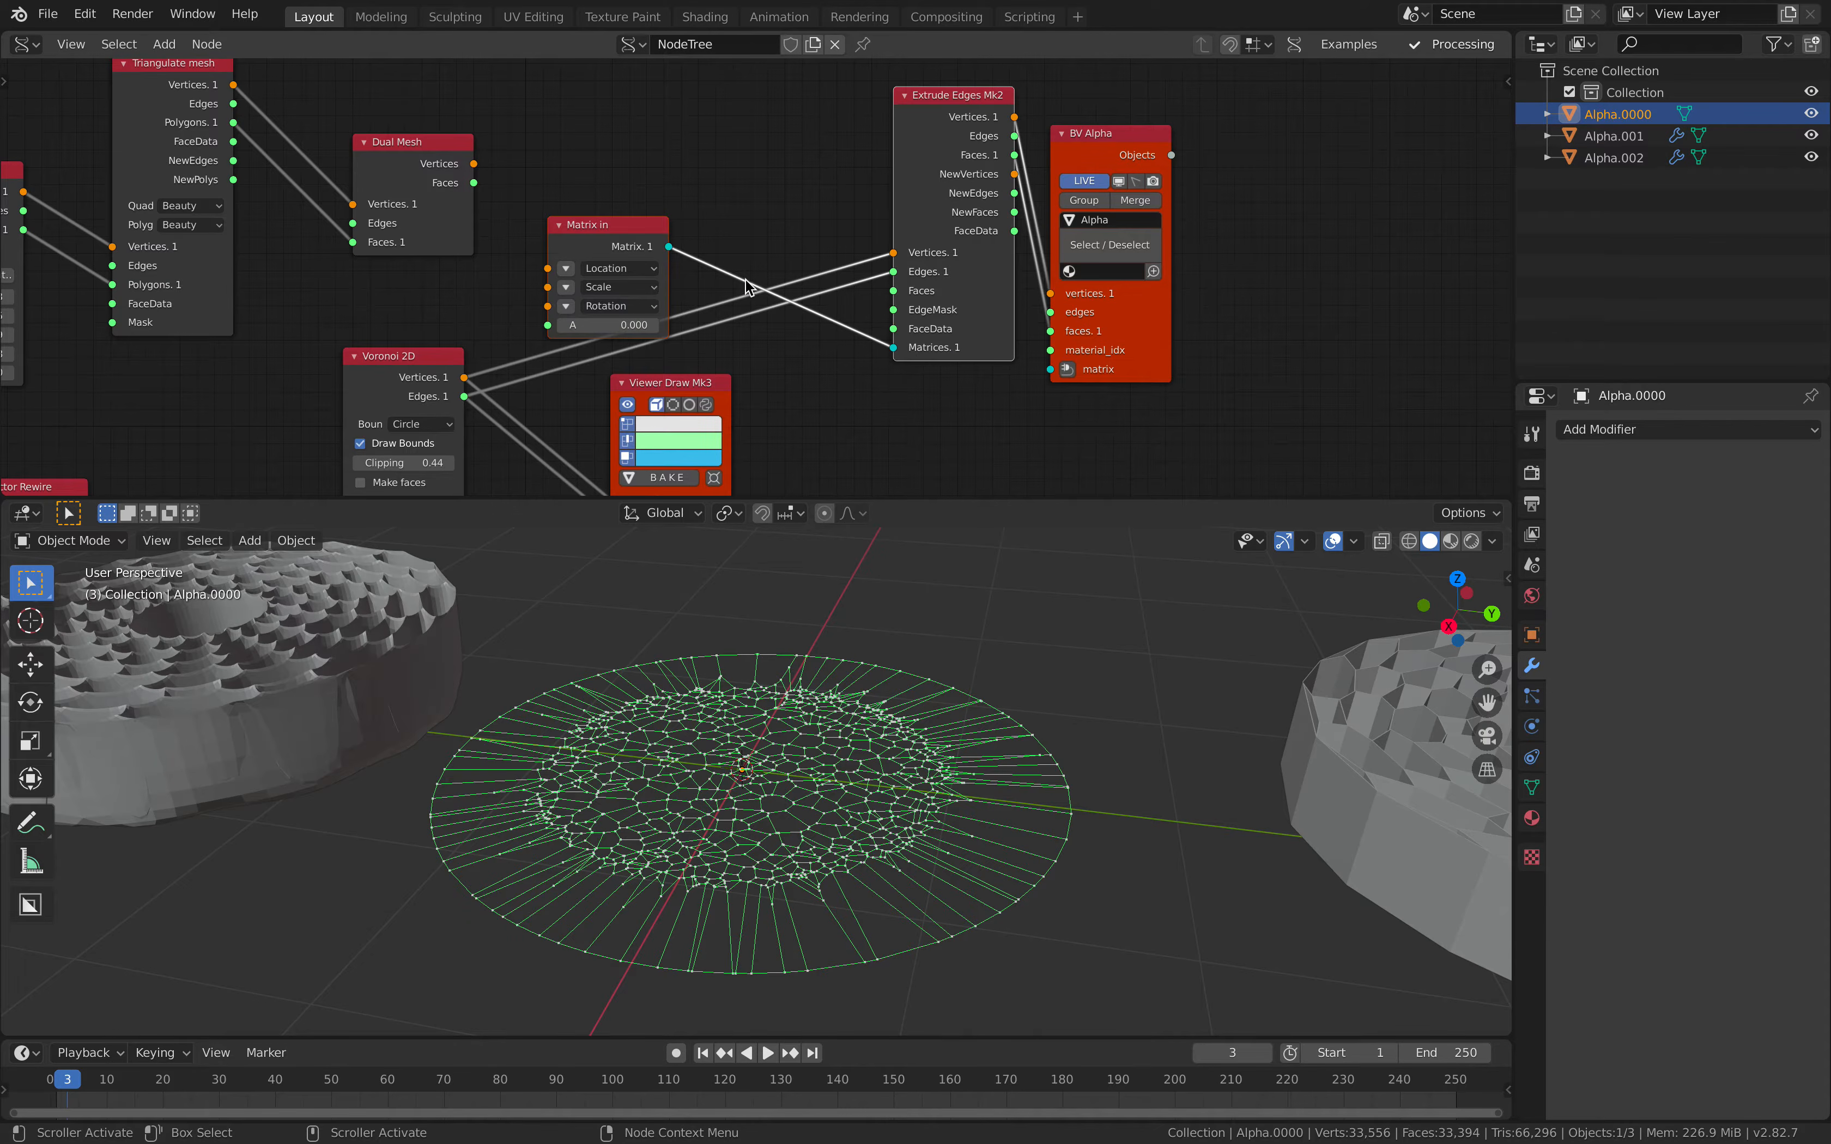
left_click(563, 269)
mouse_move(617, 301)
left_mouse_down()
mouse_move(644, 302)
mouse_move(626, 306)
left_mouse_up()
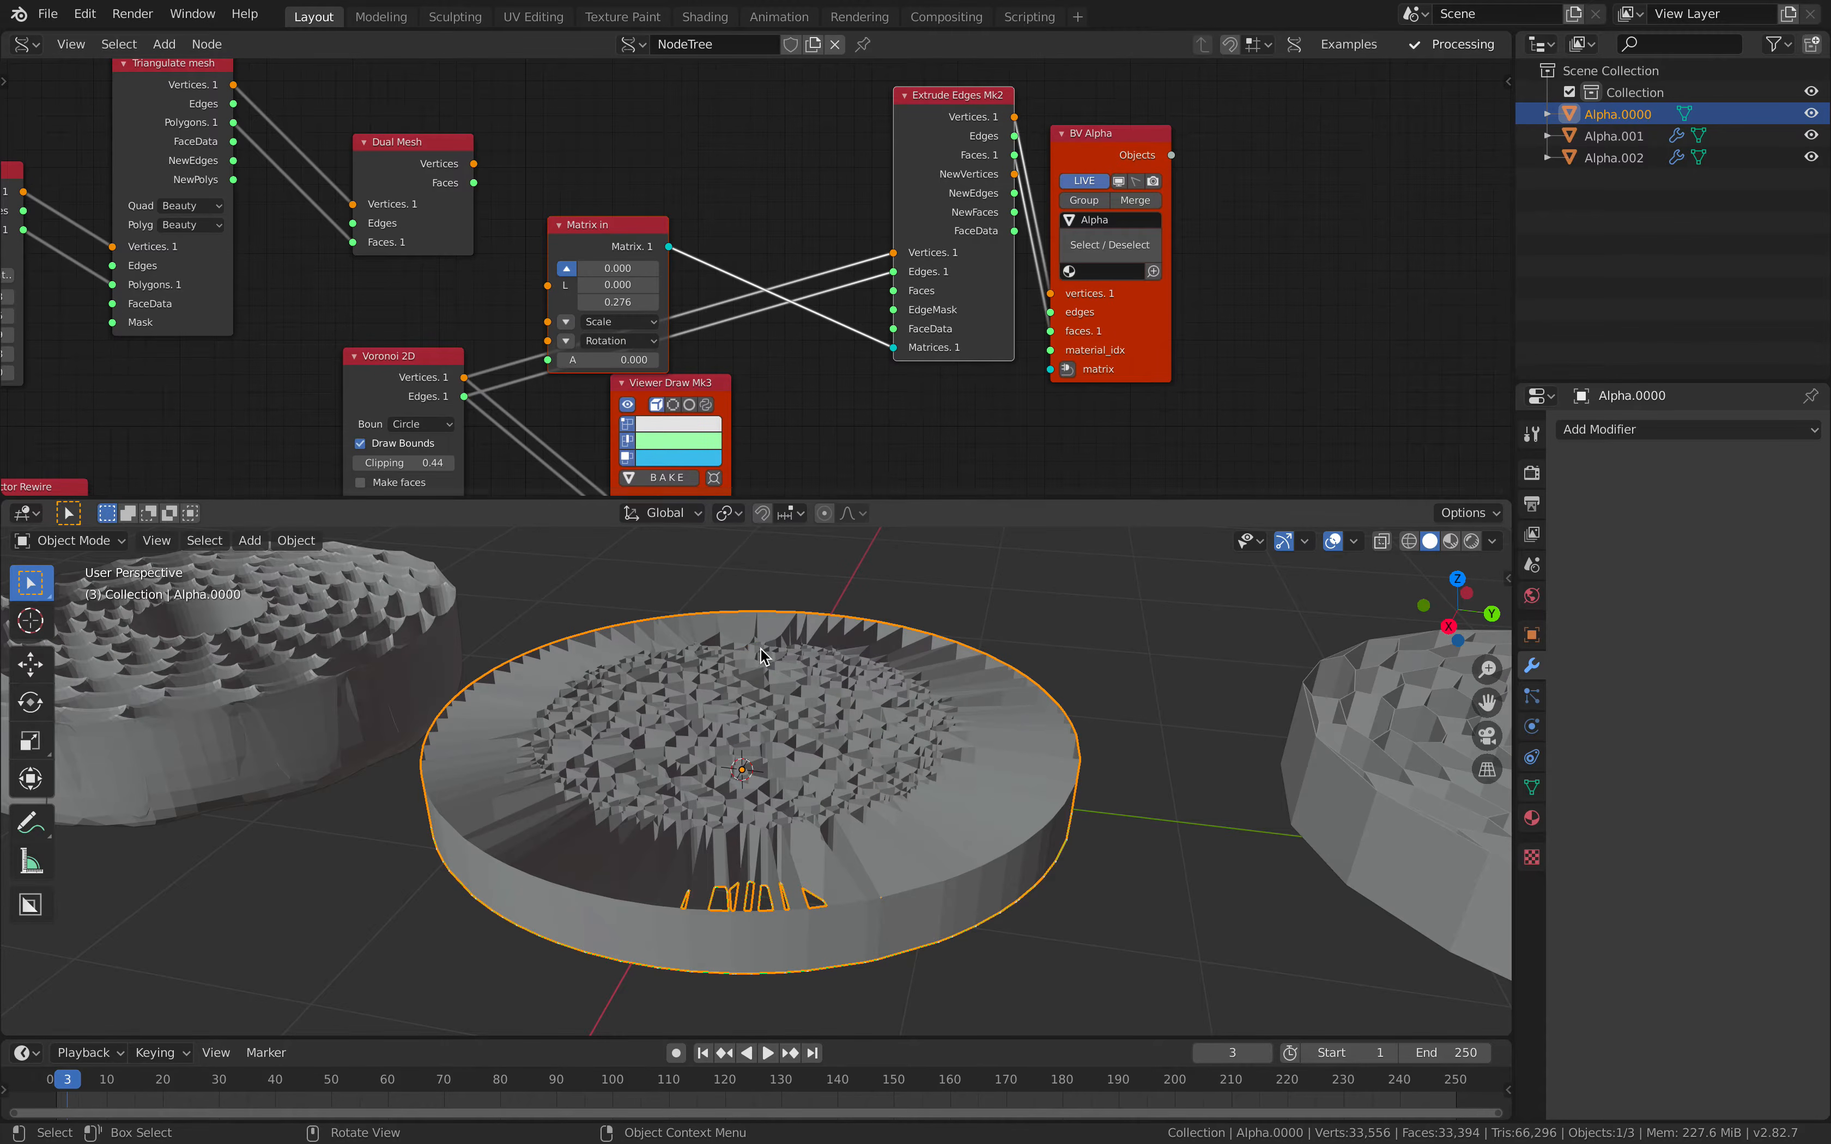
middle_click_drag(787, 701, 811, 740)
key("ctrl+s")
- Set the Random Vector MK2 Count to 100
scroll(327, 388, "down", 2)
middle_click_drag(327, 387, 760, 264)
scroll(766, 265, "up", 3)
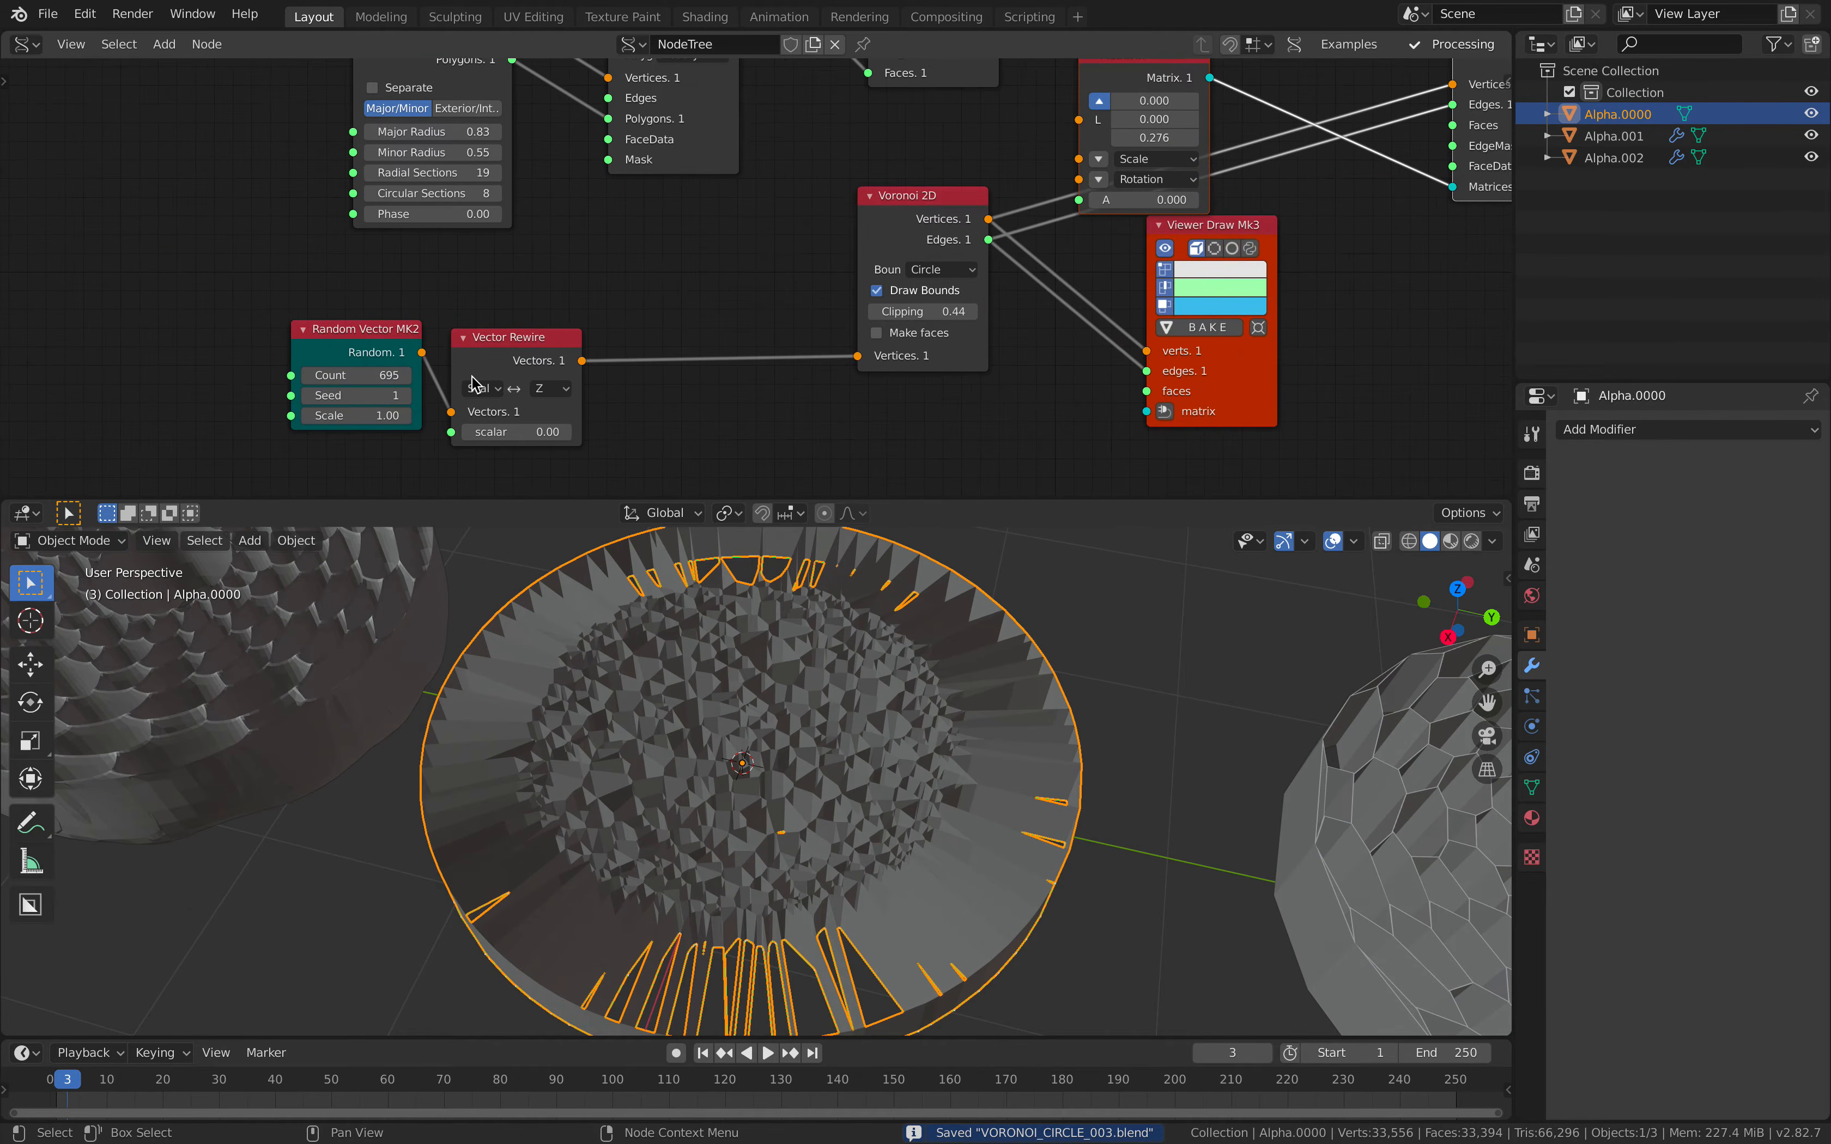
left_click(375, 376)
type("100")
key("Return")
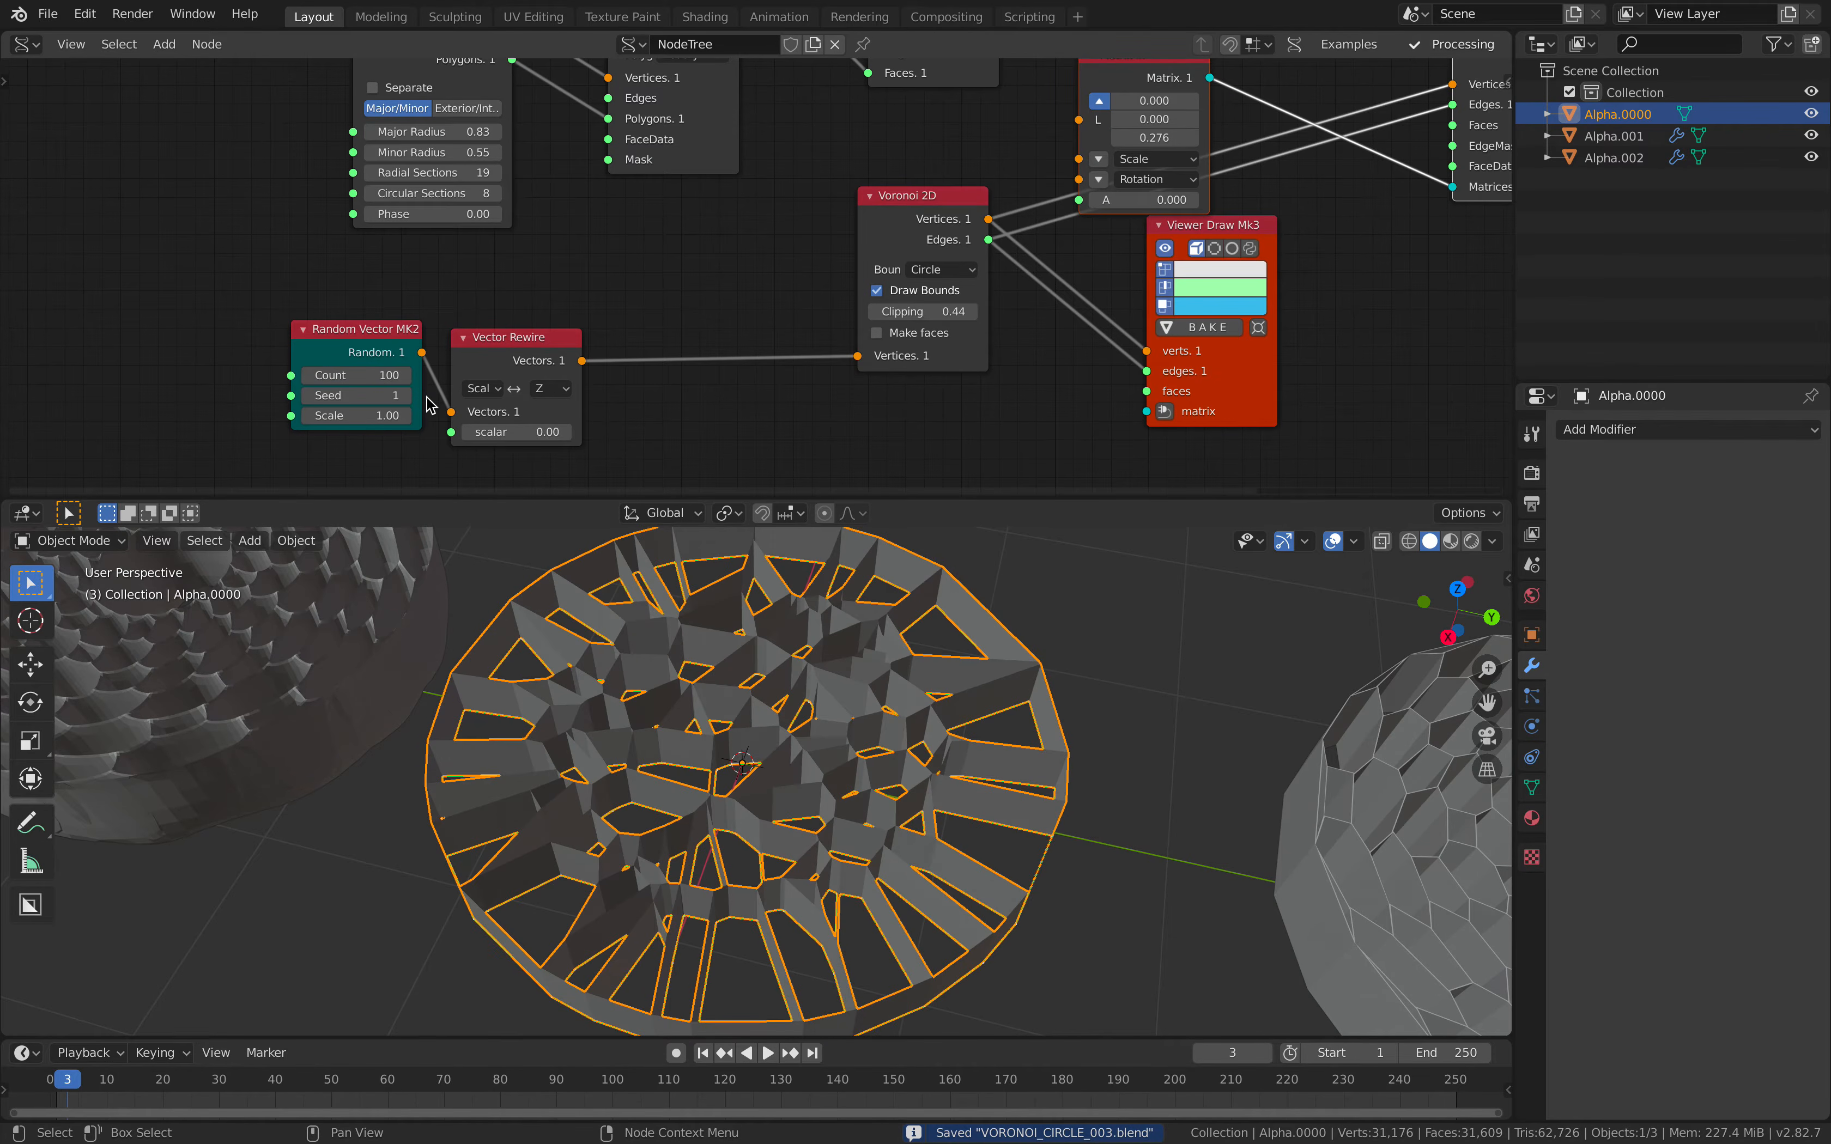
- Scale the extruded Voronoi mesh along the Z axis and save the file
key("s")
key("z")
key("Return")
key("ctrl+s")
- Set the Random Vector MK2 Scale to 1.10 and the Voronoi 2D Clipping to 0.22, and save the file
mouse_move(355, 415)
left_mouse_down("shift")
mouse_move(396, 415)
mouse_move(352, 415)
mouse_move(379, 415)
left_mouse_up("shift")
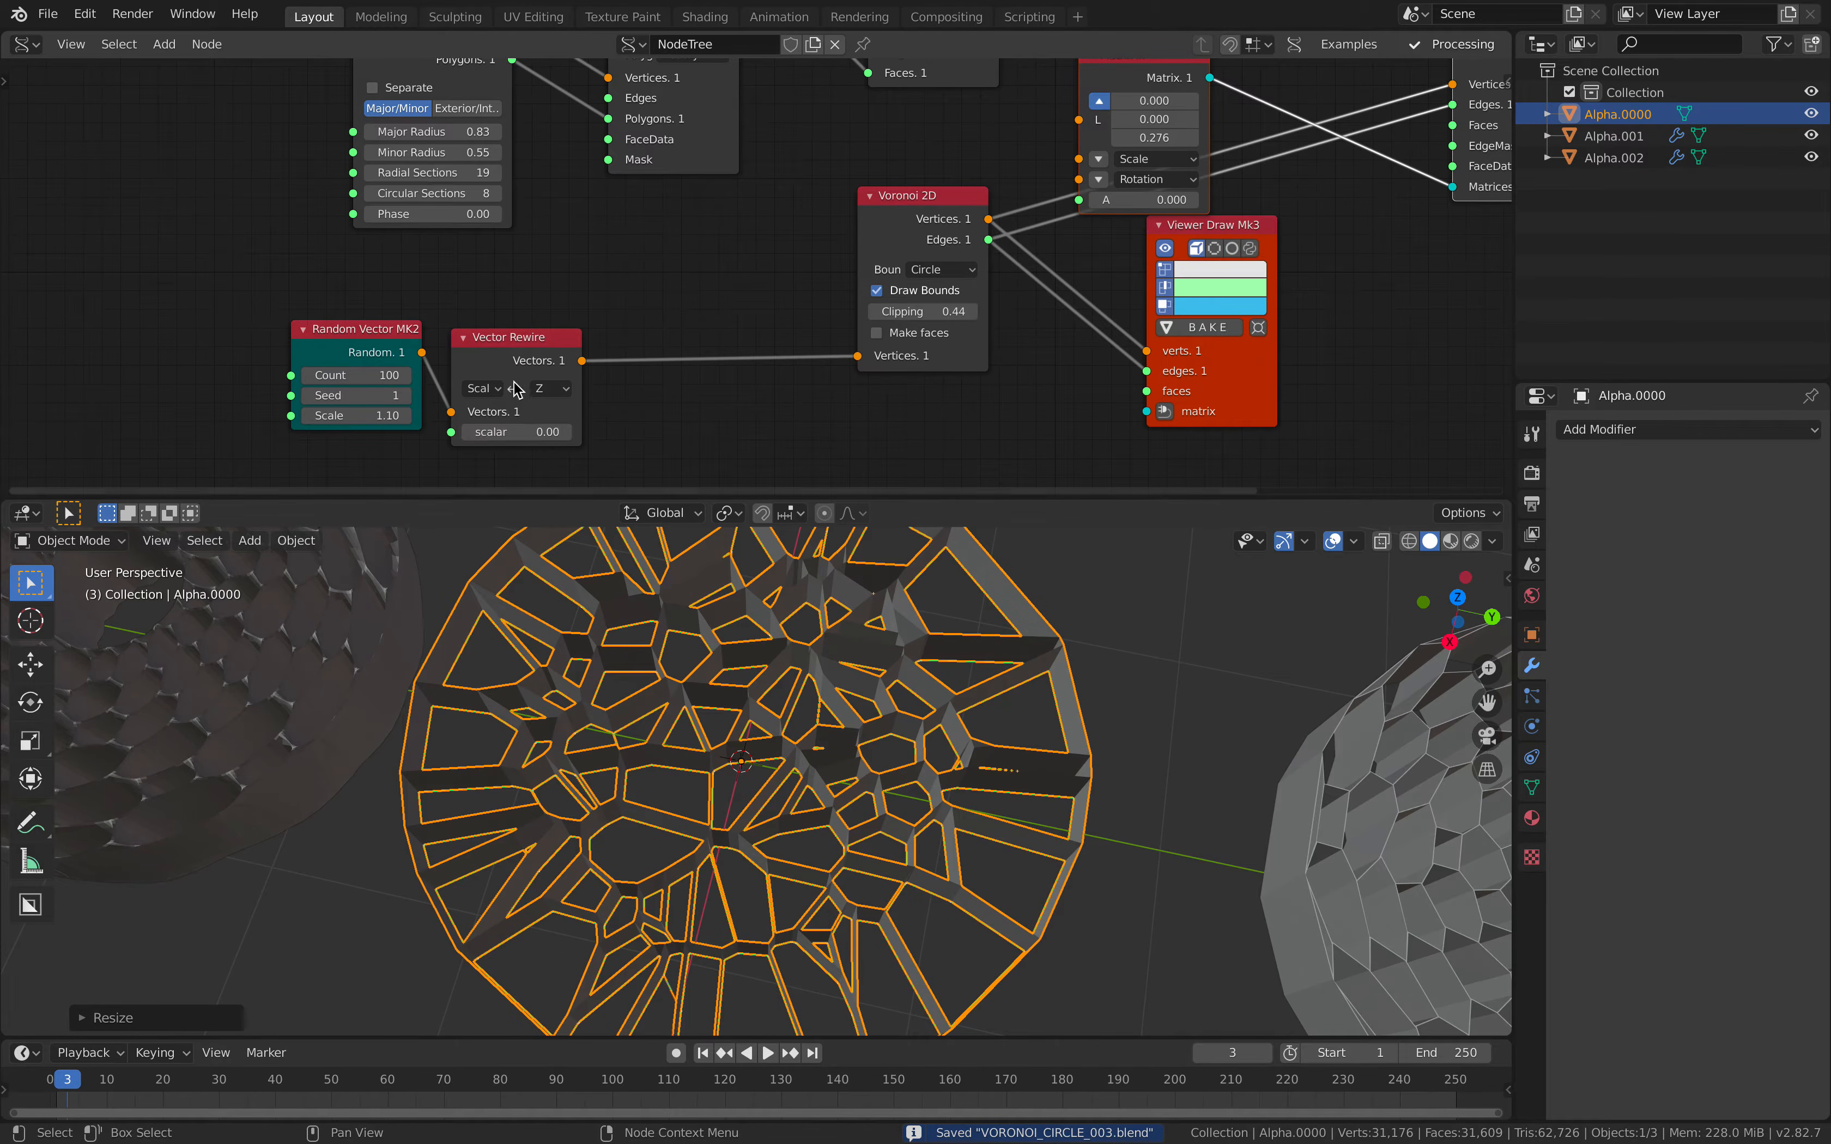
left_click_drag(519, 358, 592, 351)
middle_click_drag(880, 350, 826, 362)
mouse_move(875, 321)
left_mouse_down()
mouse_move(893, 321)
mouse_move(842, 324)
left_mouse_up()
middle_click_drag(1065, 772, 1150, 589)
key("ctrl+s")
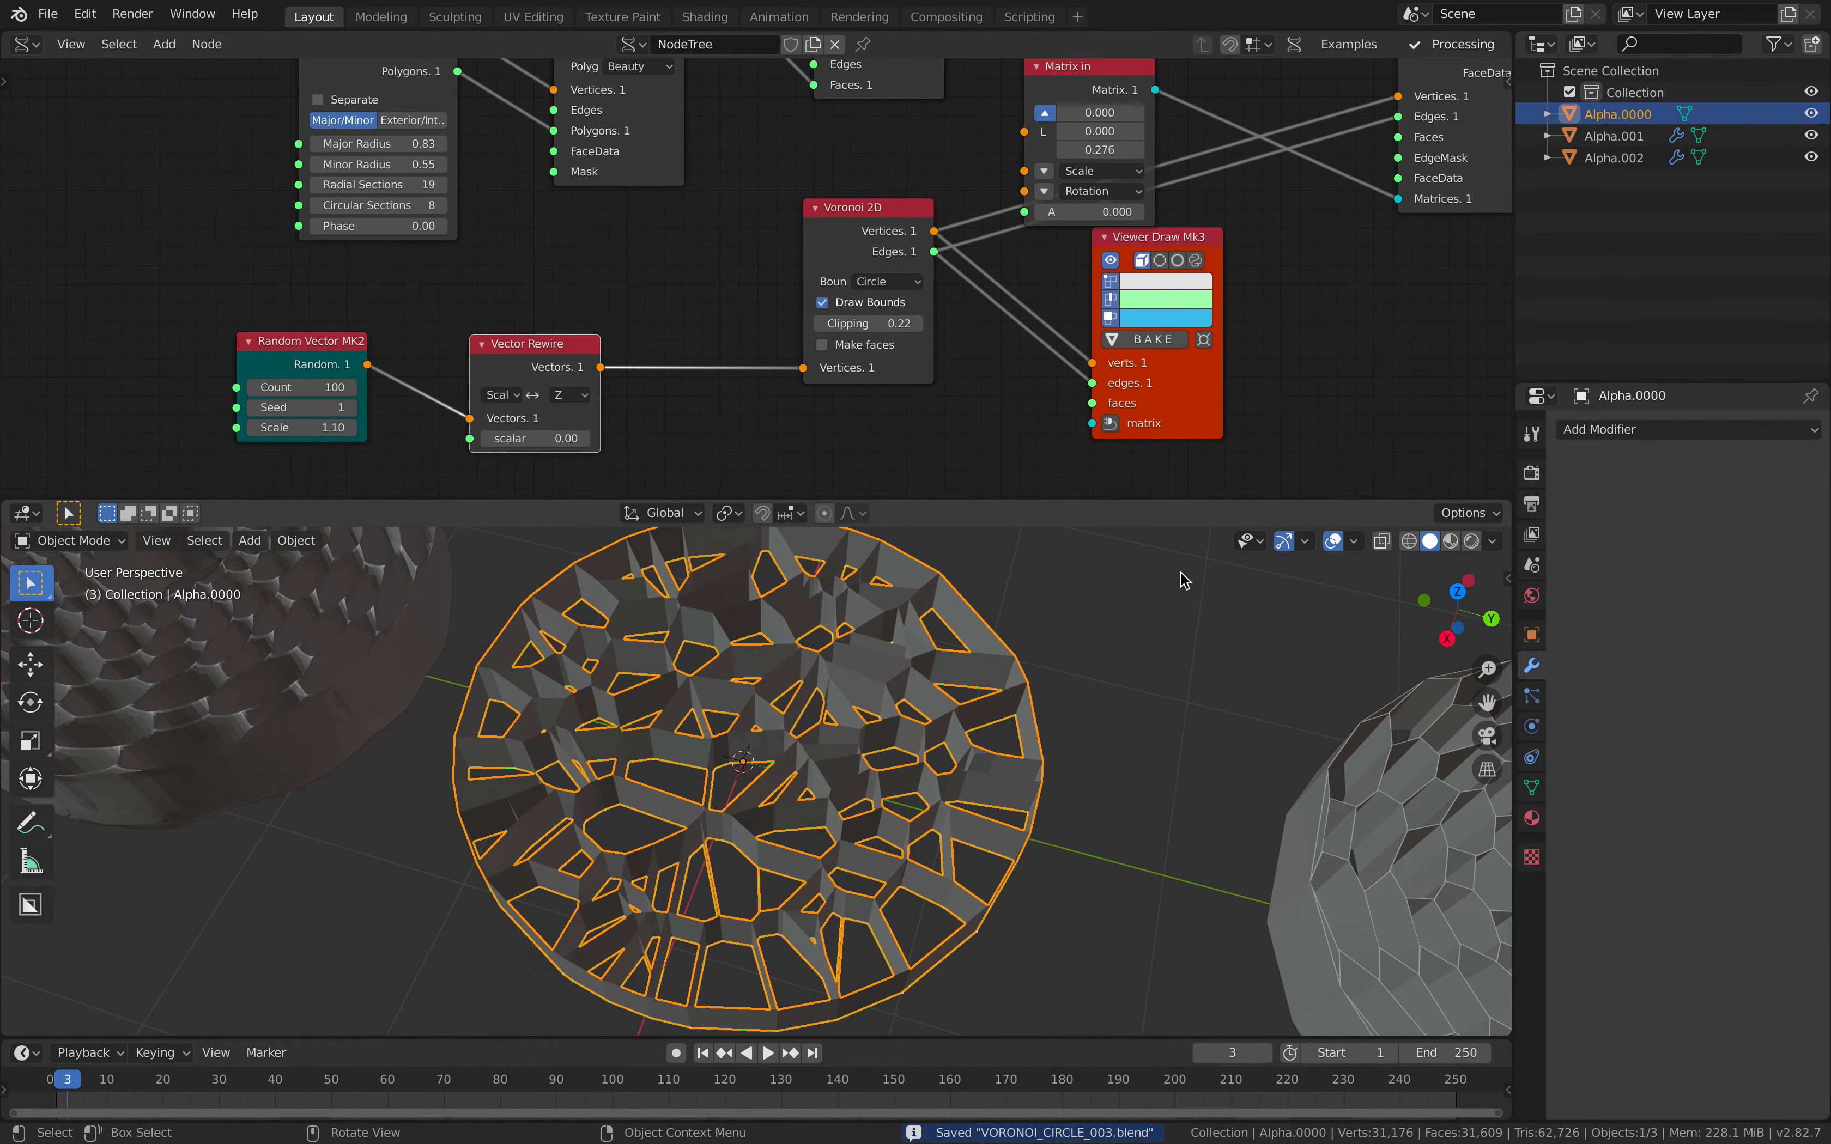
- Add a Solidify modifier to the extruded Voronoi disc with Complex mode and a thickness of 0.026 m
left_click(1665, 429)
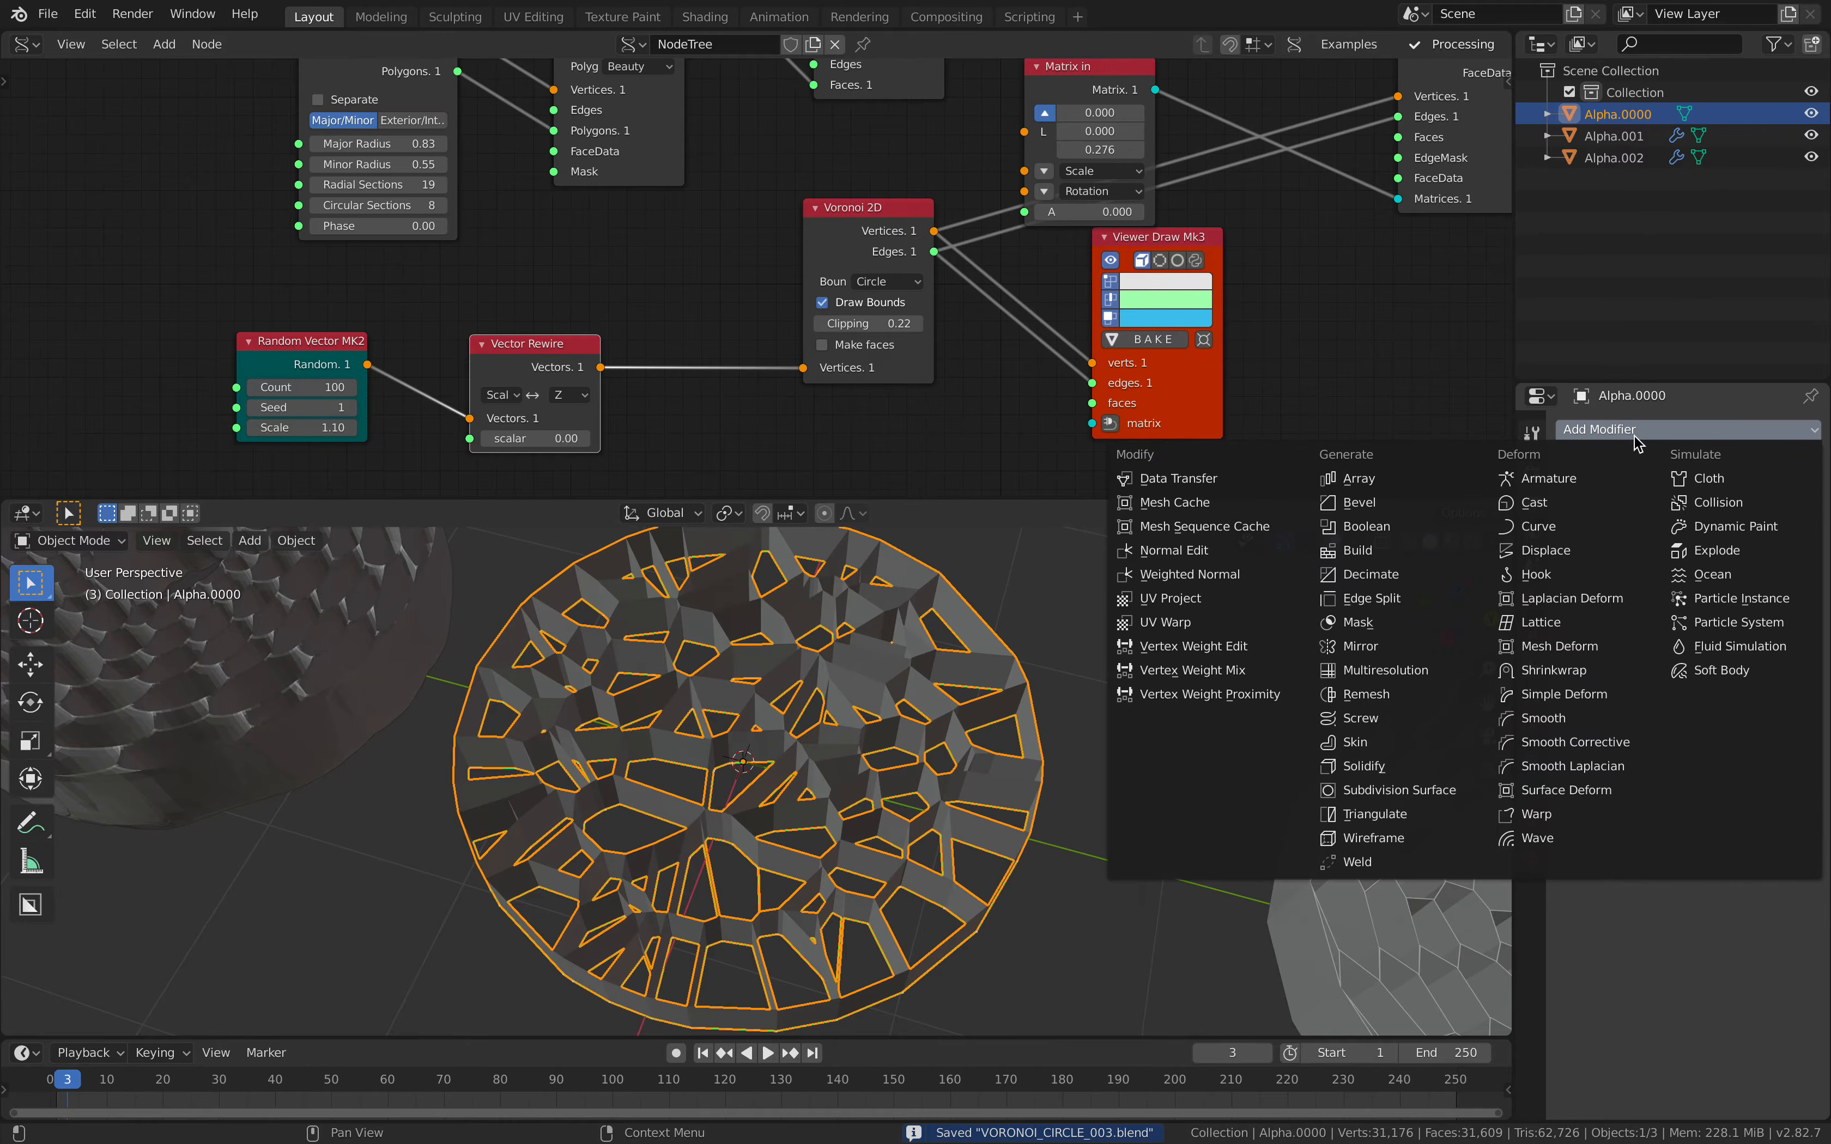
left_click(1457, 766)
left_click(1664, 527)
left_click(1665, 576)
left_click_drag(1626, 598, 1665, 597)
scroll(941, 823, "down", 5)
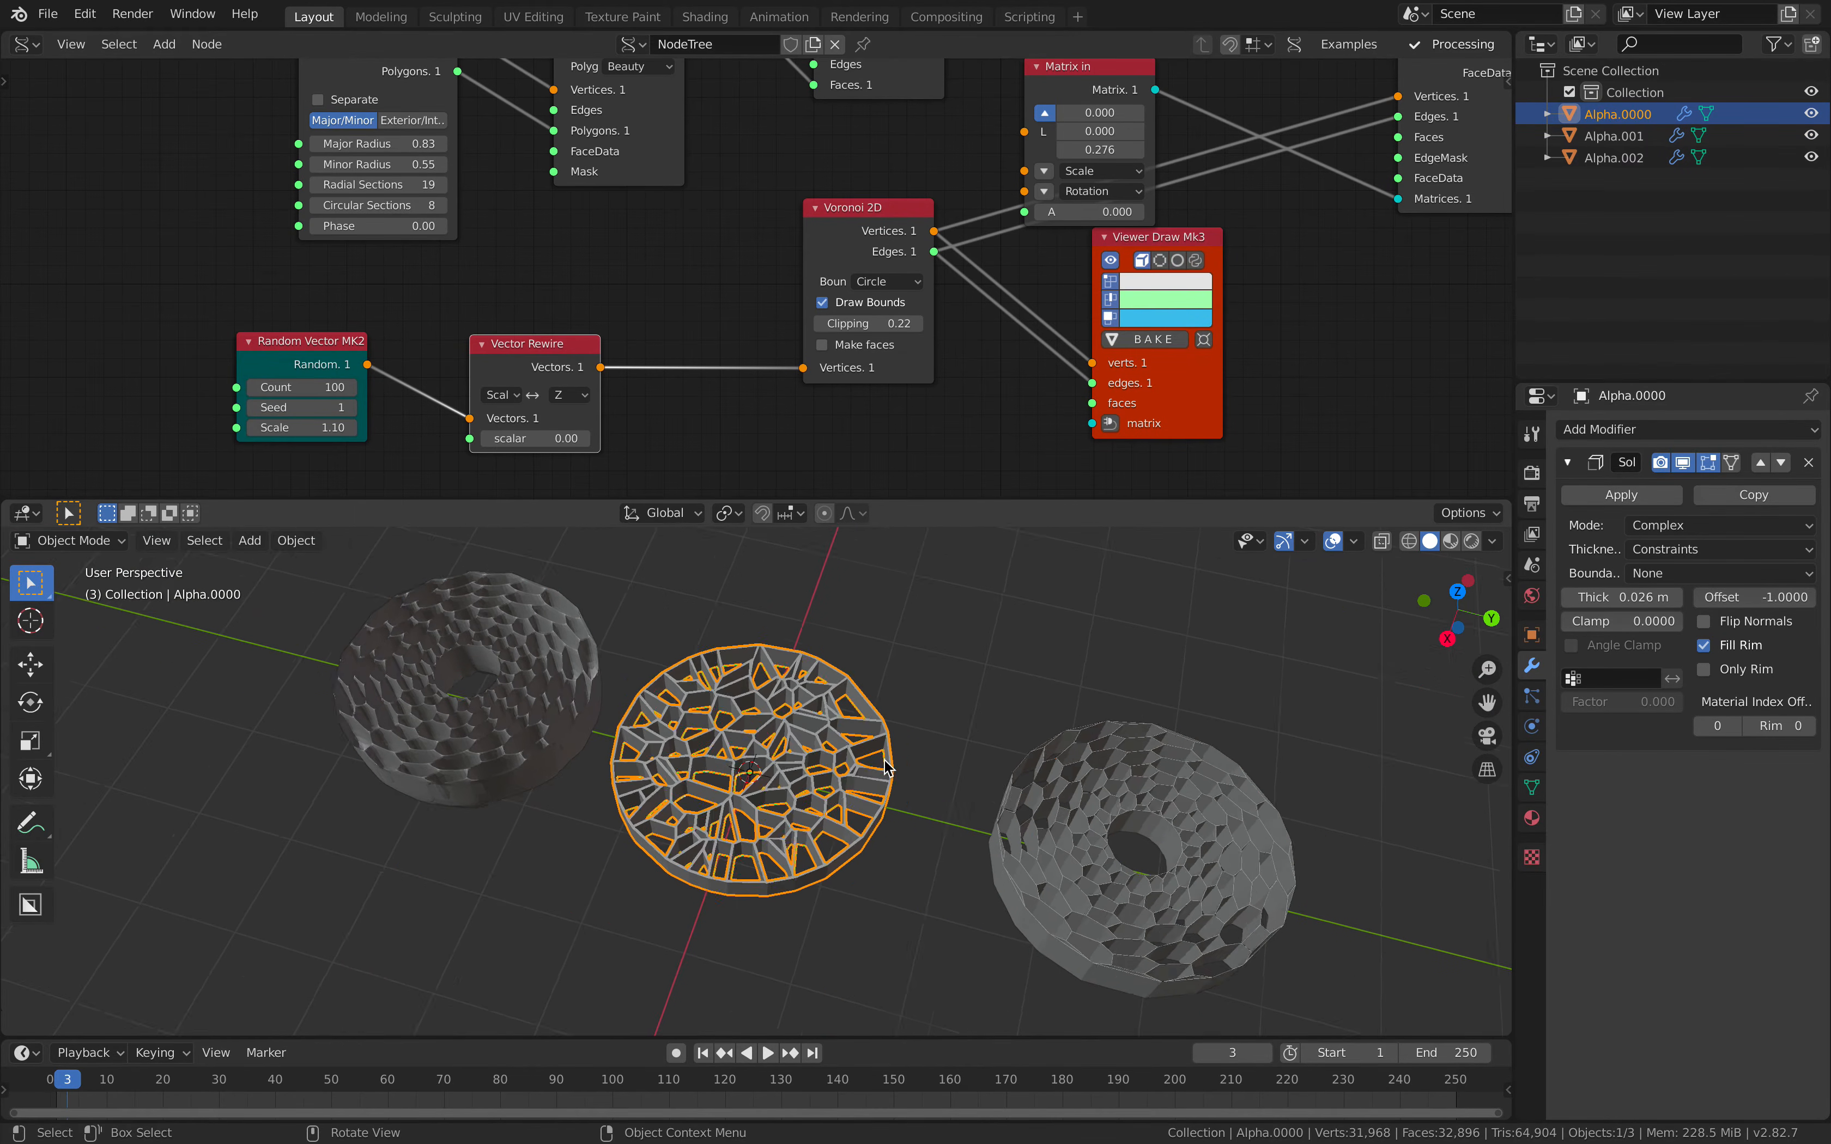
- Duplicate the solidified Voronoi disc in top view and place the copy beside the neighbouring ring
middle_click_drag(936, 814, 1007, 901)
left_click(1457, 606)
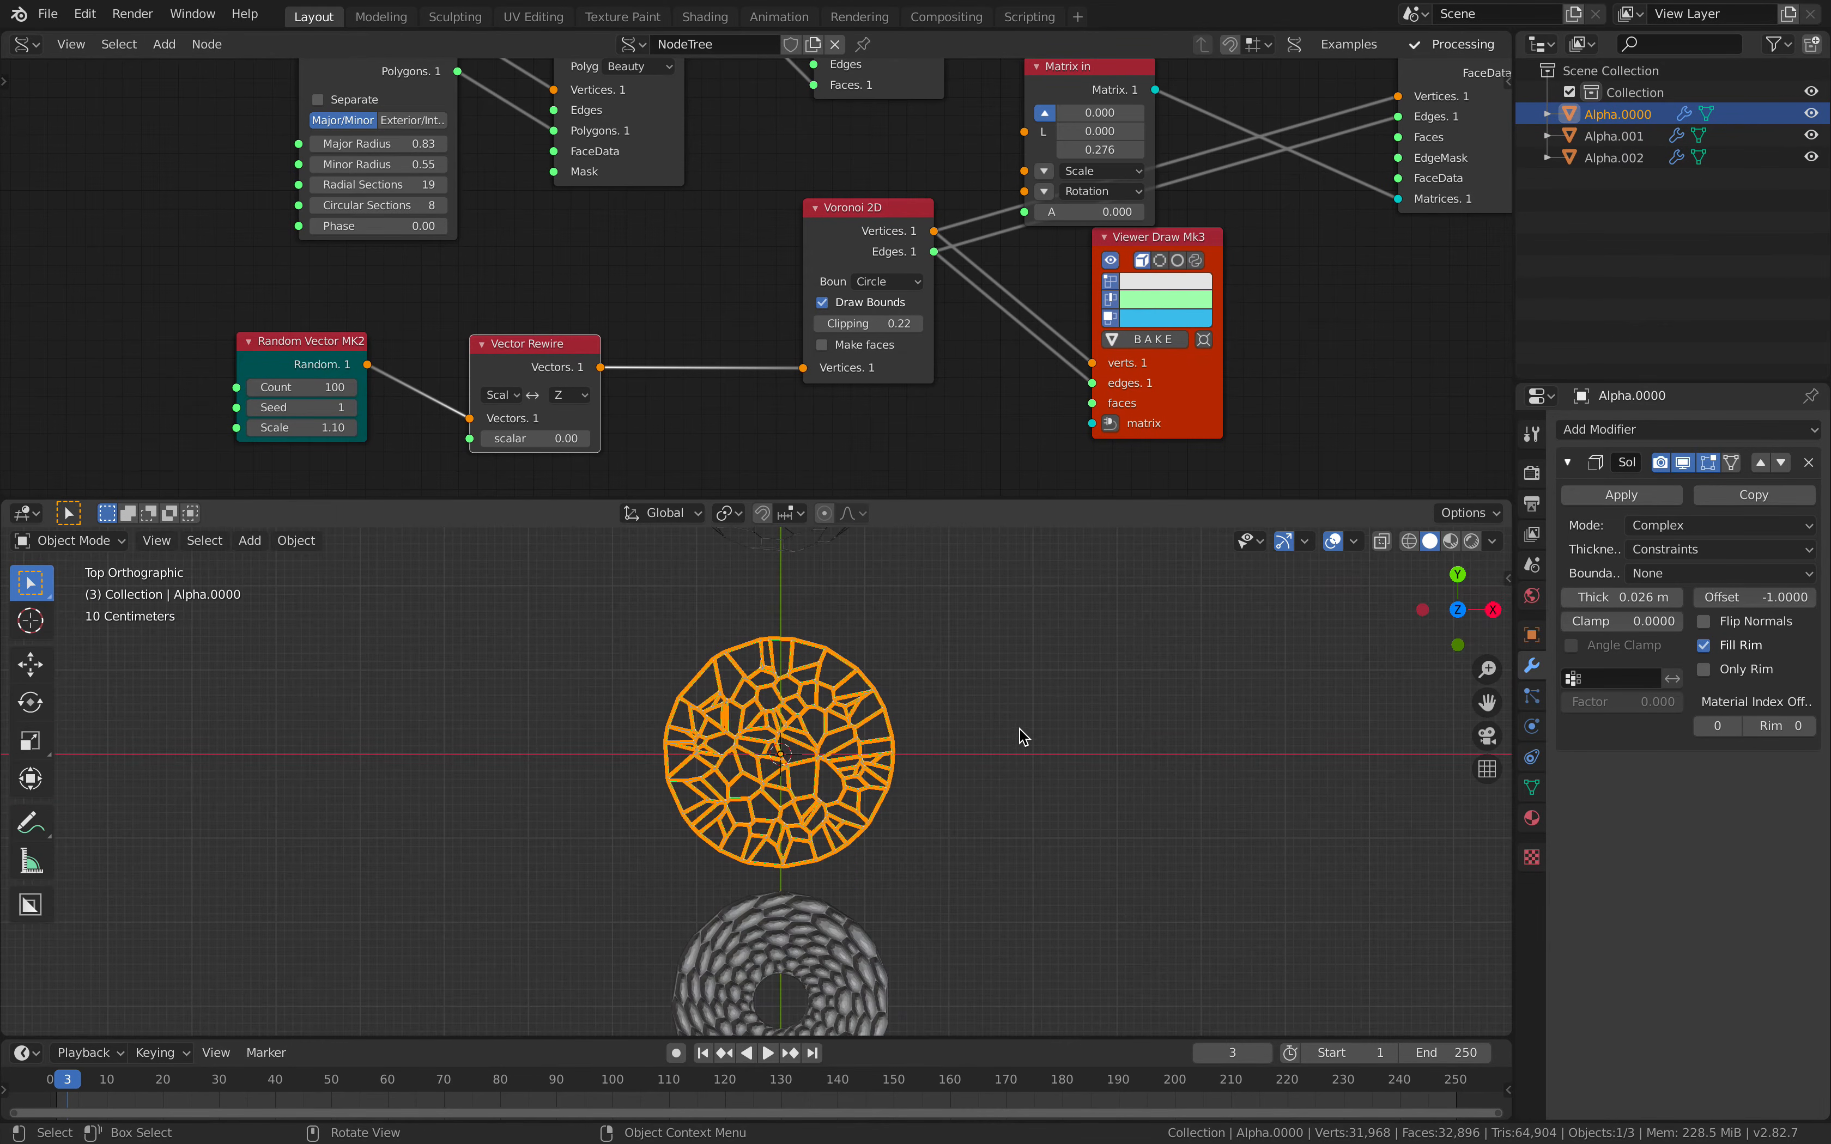
key("shift+d")
left_click(584, 799)
middle_click_drag(682, 972, 723, 831, "shift")
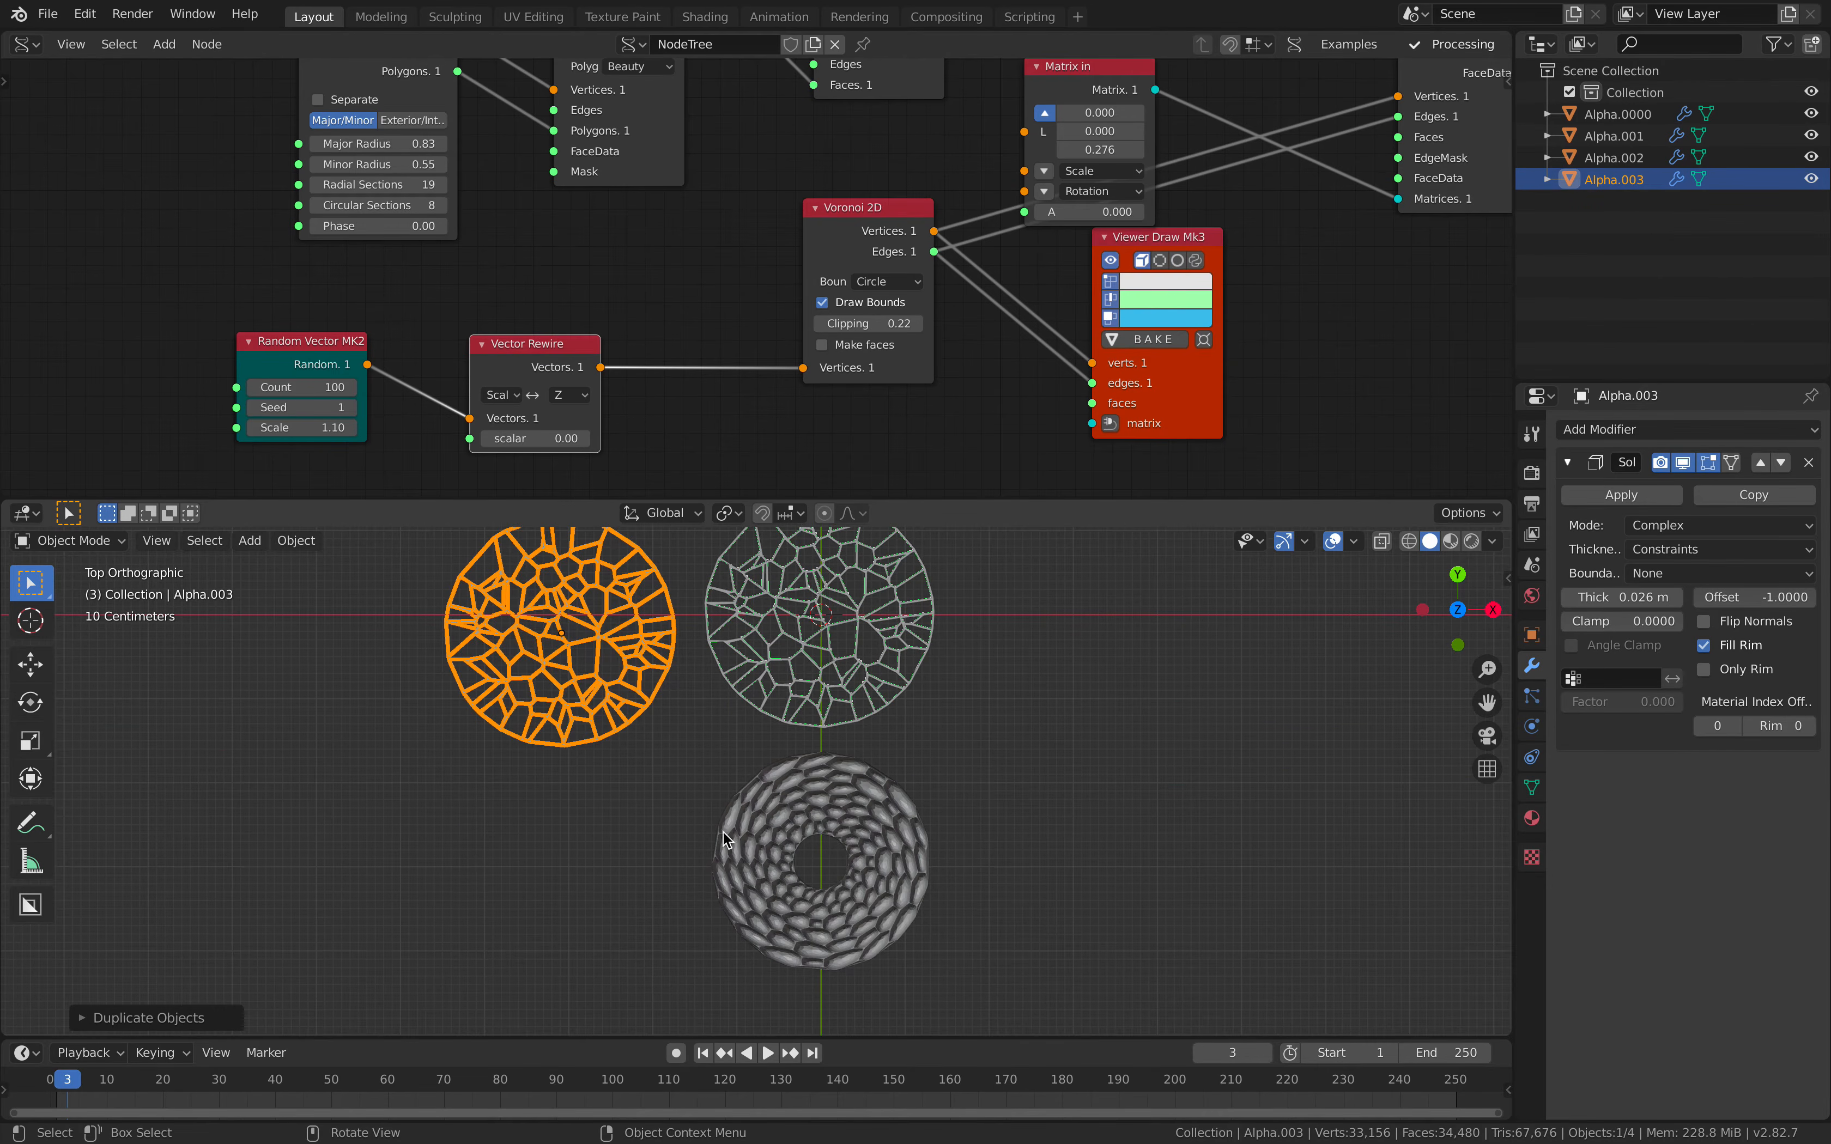
scroll(722, 831, "up", 1)
scroll(702, 678, "down", 1)
key("g")
left_click(689, 889)
middle_click_drag(666, 877, 612, 709)
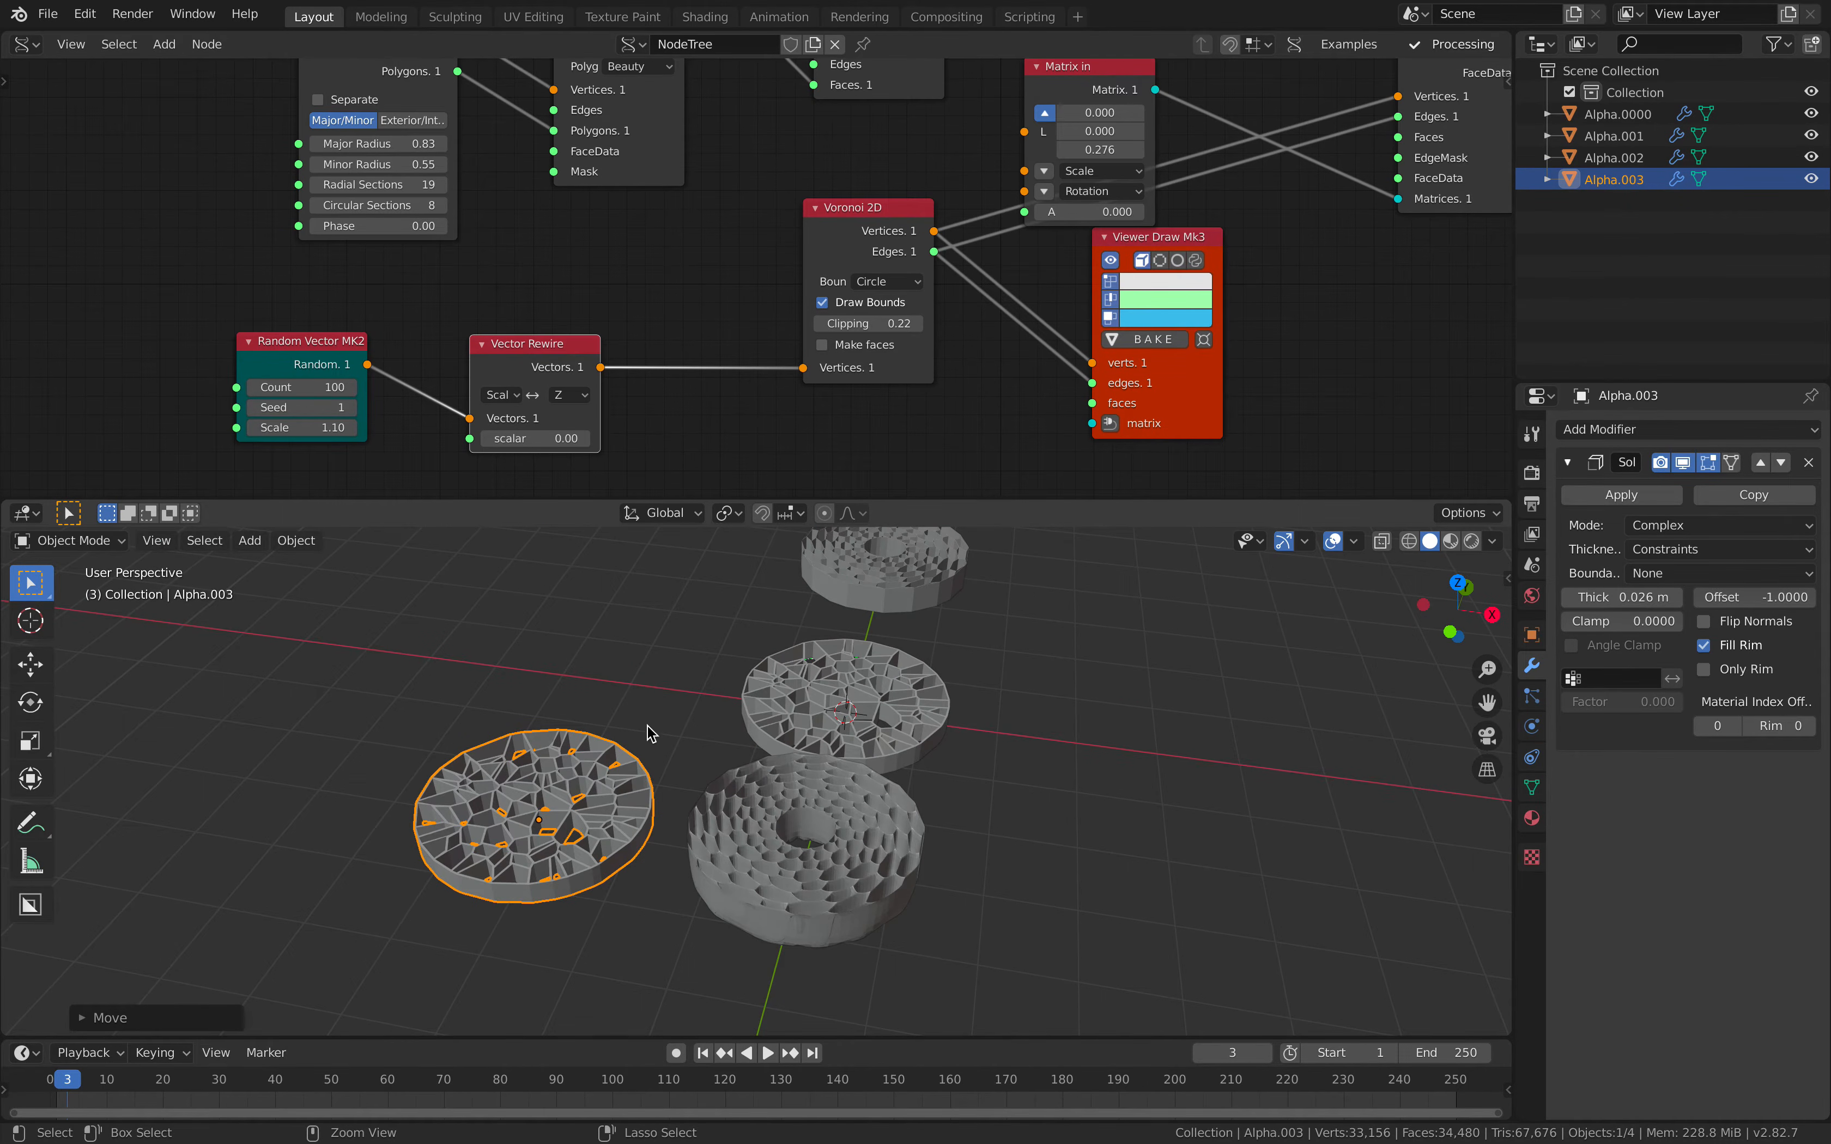
- Apply a level 2 Subdivision Surface to the duplicated disc and save the file
key("ctrl+2")
middle_click_drag(660, 740, 674, 829)
scroll(674, 830, "up", 3)
left_click(674, 830)
key("ctrl+s")
- Enable Make faces on the Voronoi 2D node and connect its Faces output to the Faces input of Extrude Edges Mk2
middle_click_drag(1022, 685, 906, 682)
middle_click_drag(905, 683, 762, 711, "shift")
left_click(833, 741)
middle_click_drag(1117, 113, 528, 333)
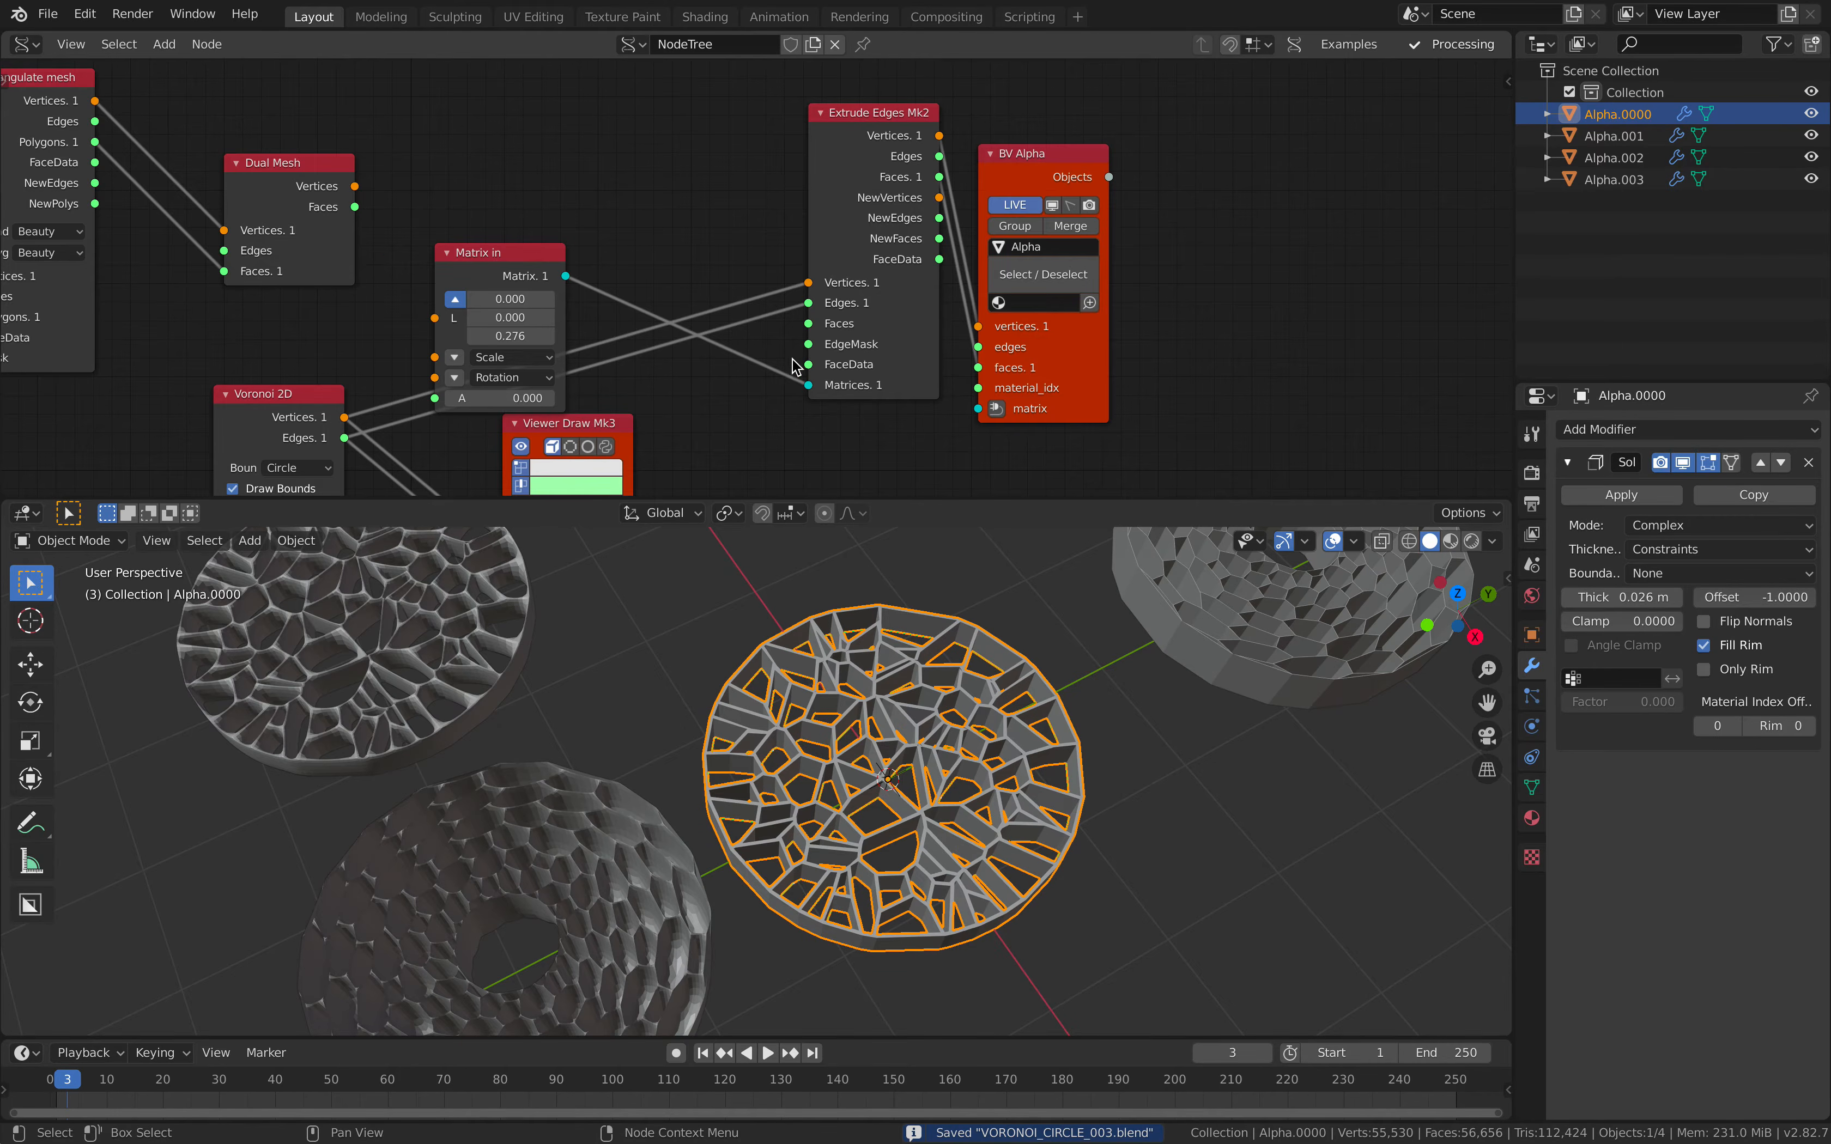
scroll(799, 354, "down", 2)
scroll(611, 304, "up", 2)
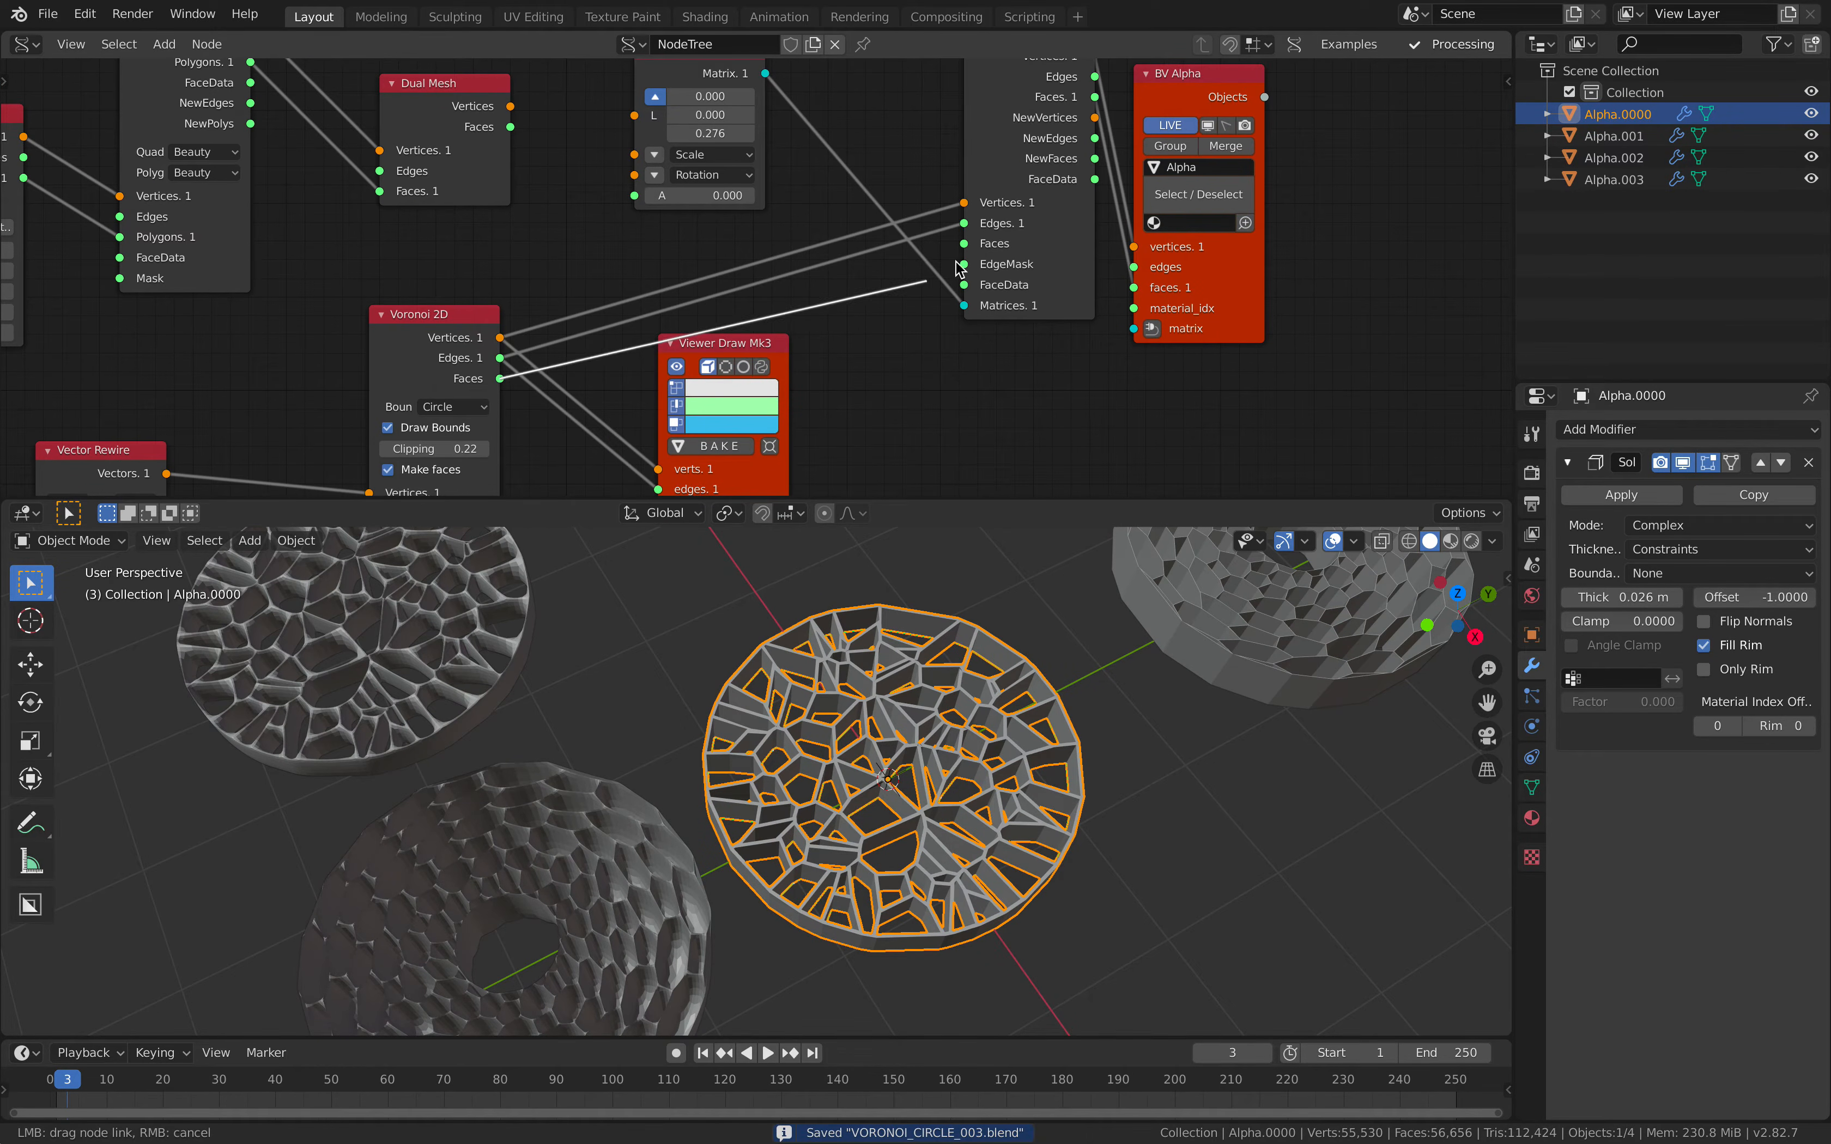
left_click_drag(959, 269, 964, 243)
- Duplicate the Voronoi disc with faces and place the copy behind the original, next to the first copy
middle_click_drag(924, 833, 958, 946)
key("shift+d")
left_click(860, 752)
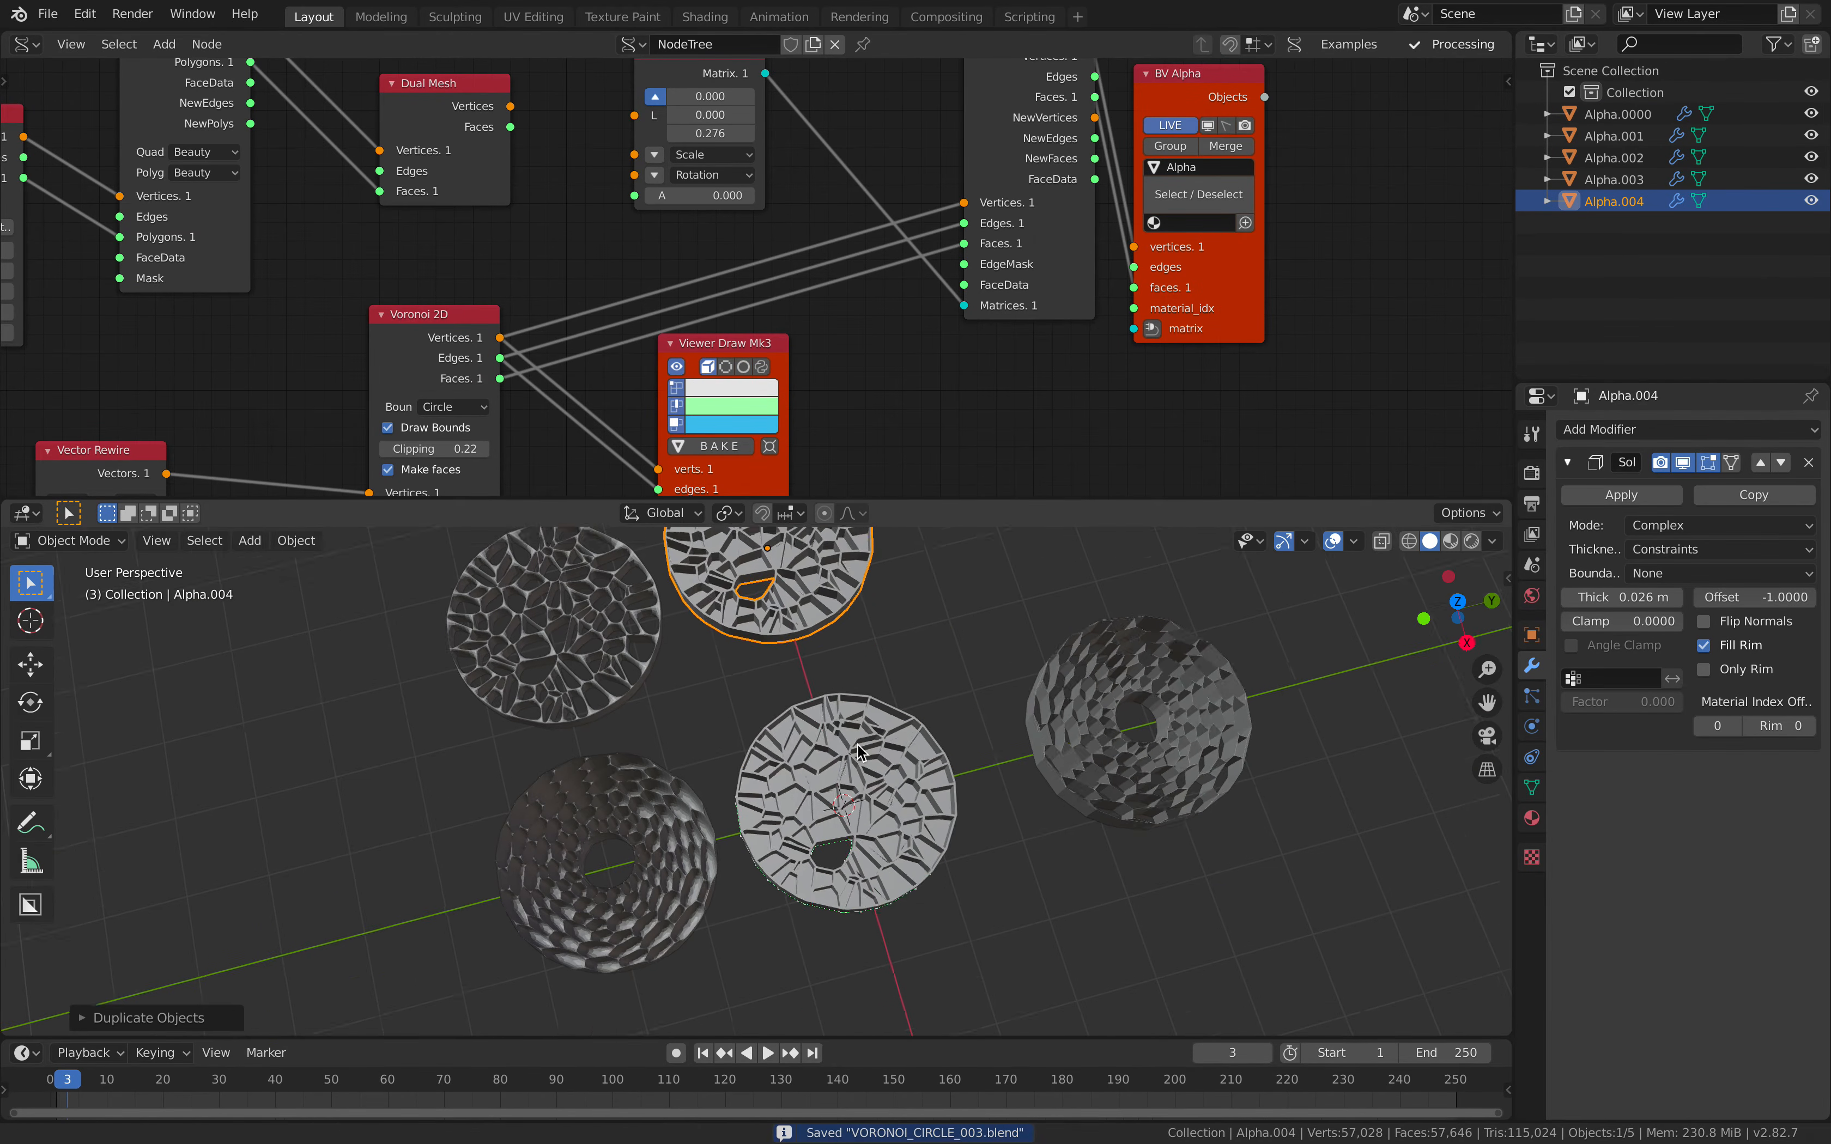
middle_click_drag(858, 745, 955, 835, "shift")
- Add a level 2 Subdivision Surface to the new copy, clear the selection and save the file
scroll(955, 835, "up", 3)
key("ctrl+2")
middle_click_drag(958, 756, 894, 811, "shift")
scroll(849, 824, "up", 2)
key("alt+a")
scroll(805, 903, "down", 3)
key("ctrl+s")
- Select the live Voronoi disc and set the Random Vector MK2 Seed to 15
scroll(896, 794, "down", 2)
left_click(894, 811)
middle_click_drag(482, 364, 836, 196)
middle_click_drag(296, 354, 353, 341)
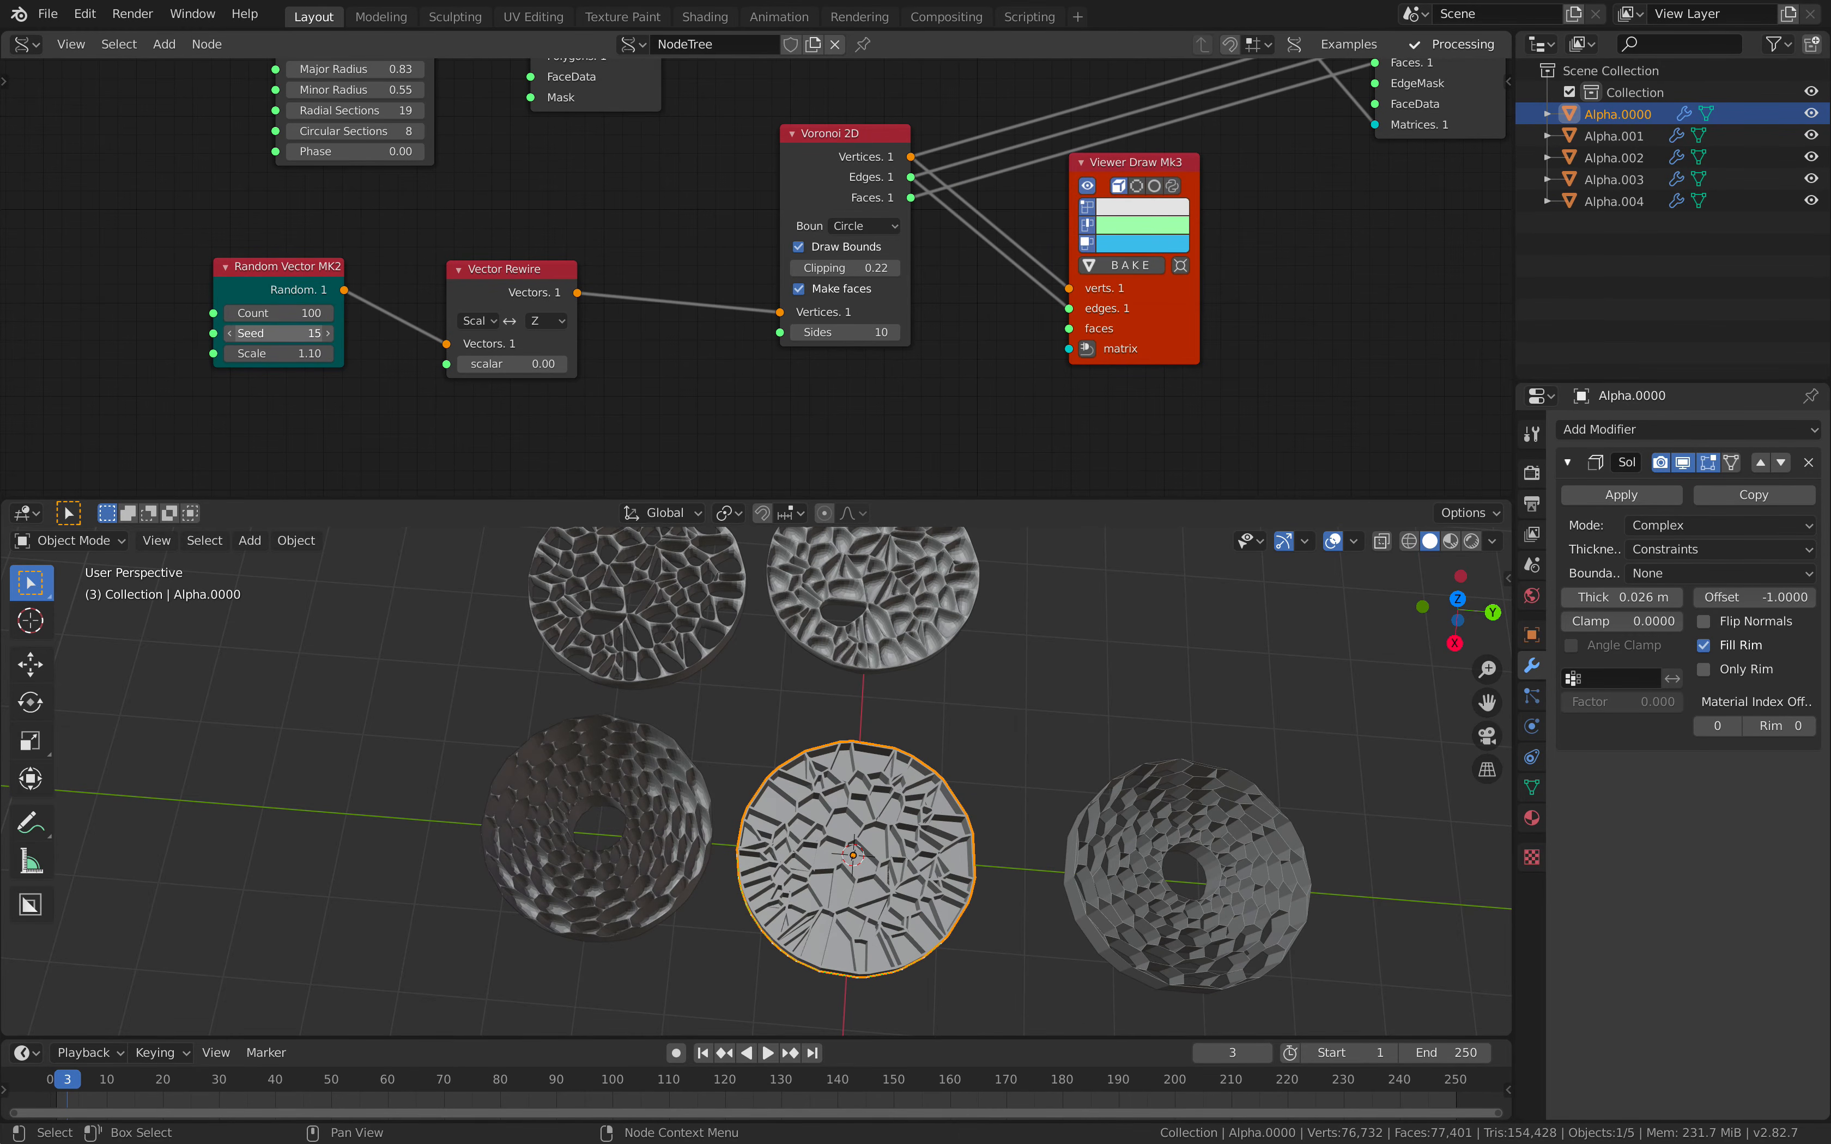
scroll(856, 761, "up", 6)
scroll(892, 765, "down", 7)
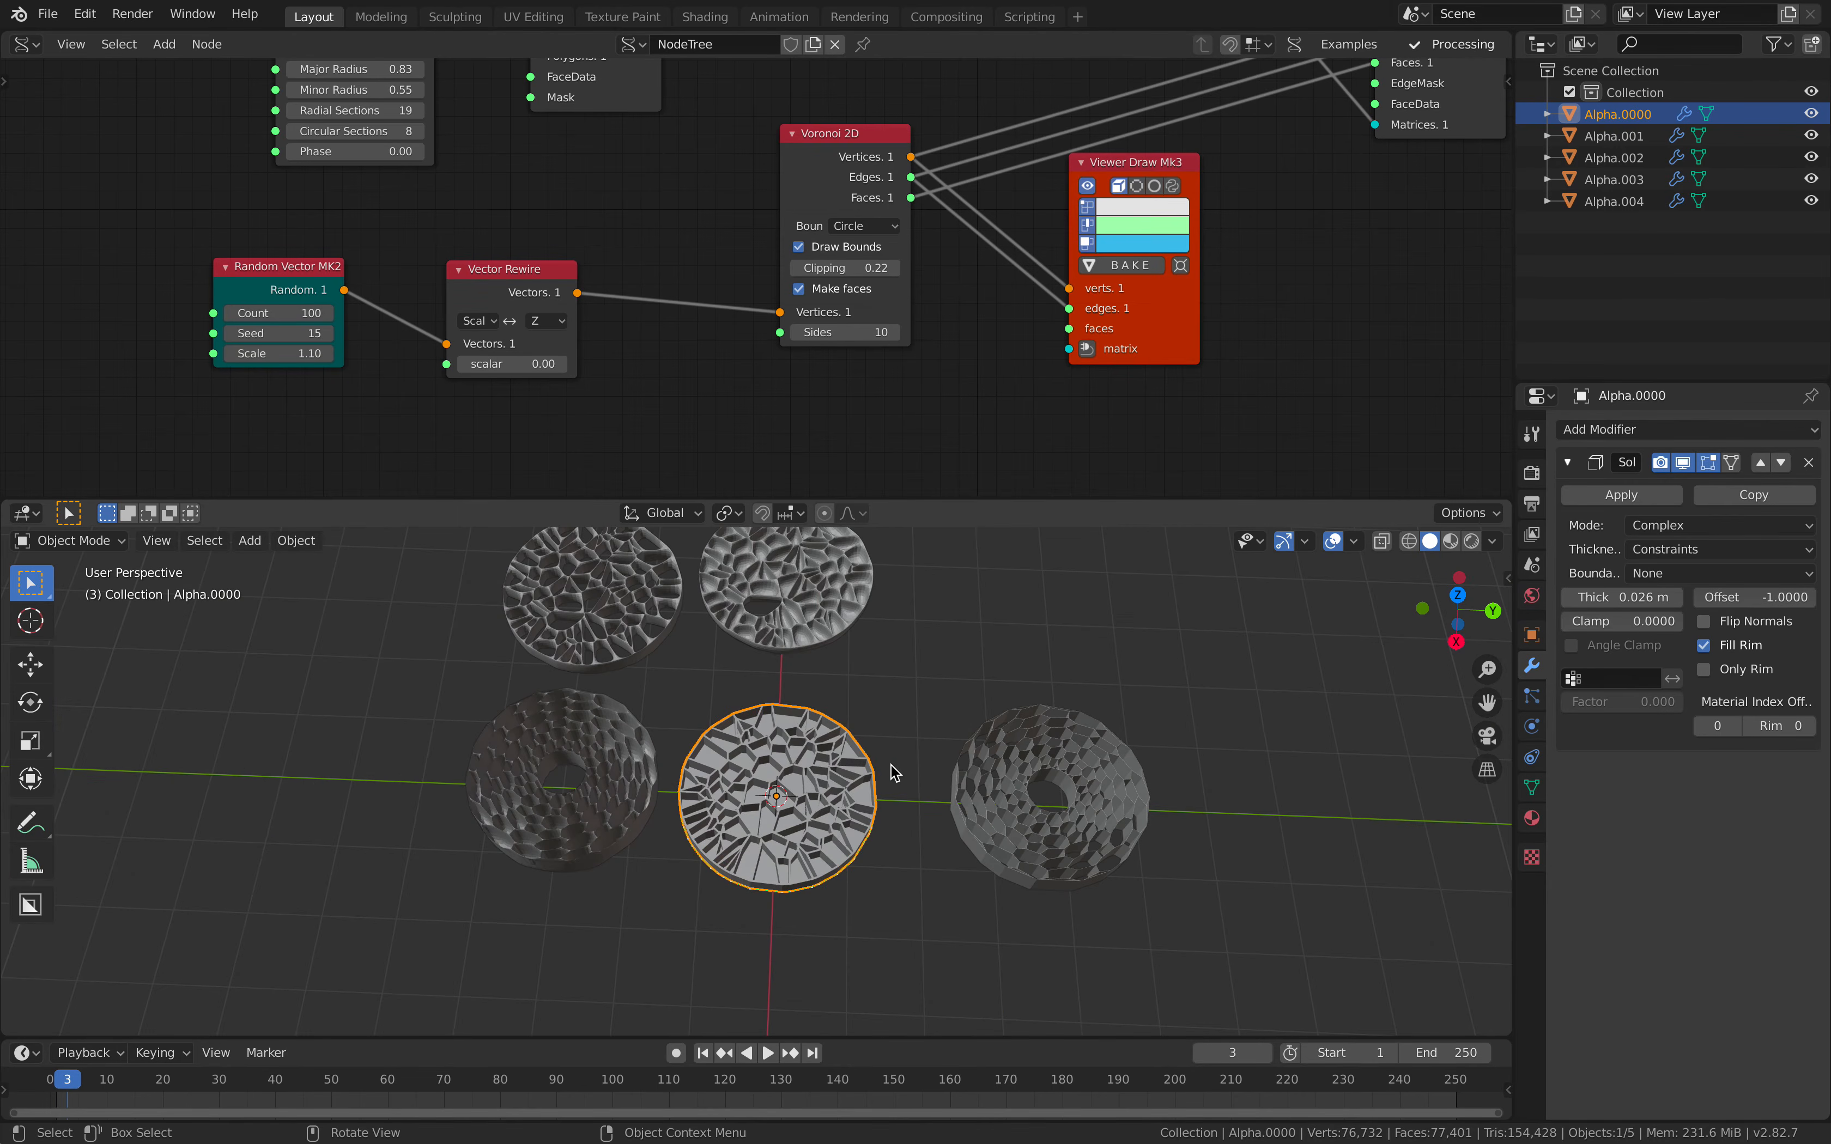
- Delete the two duplicated discs behind the live Voronoi disc
left_click(819, 594)
key("ctrl+2")
left_click(683, 601)
- Duplicate the live Voronoi disc along the Z axis and add a level 2 Subdivision Surface to the copy
left_click(818, 840)
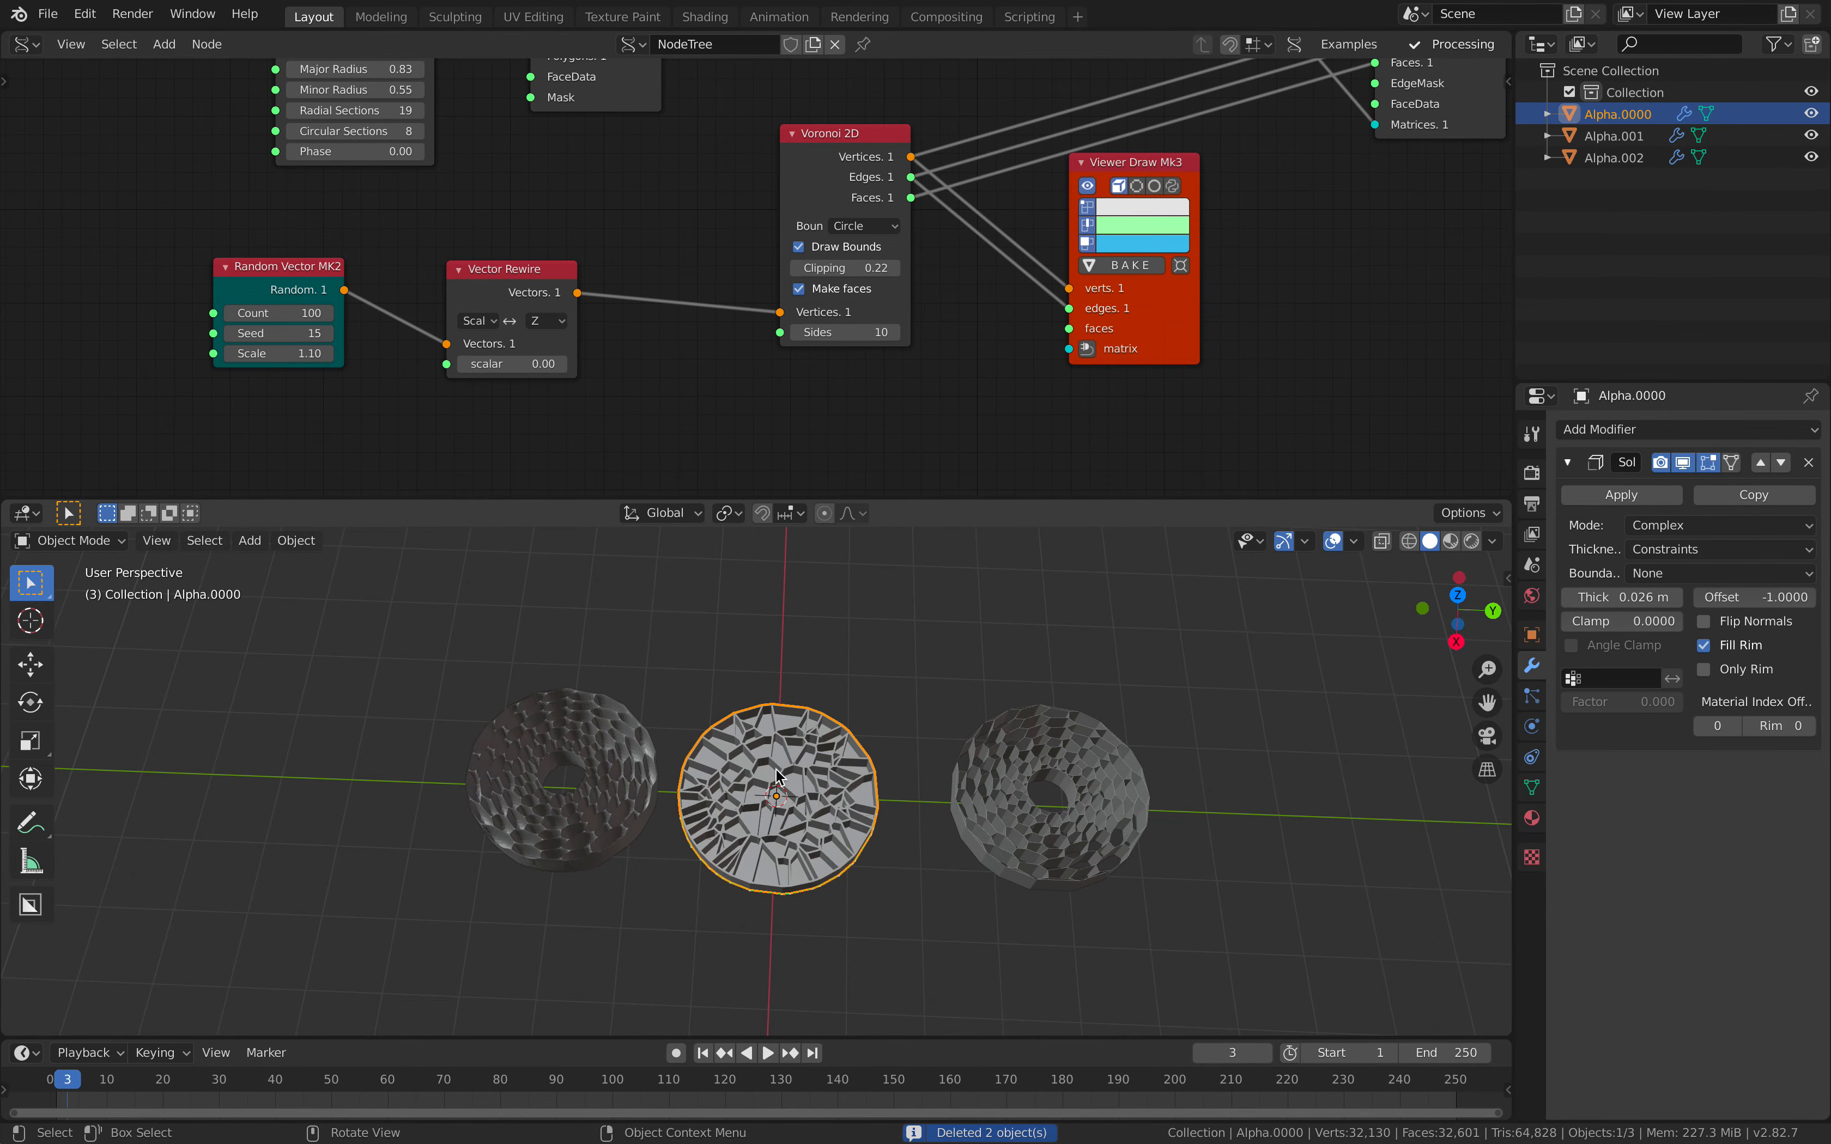
key("shift+d")
key("z")
left_click(812, 715)
middle_click_drag(812, 715, 968, 751)
key("ctrl+2")
- Reset the subdivided copy's location and move it along the X axis beside the live disc
key("alt+g")
key("g")
key("x")
left_click(733, 710)
middle_click_drag(733, 710, 974, 682, "shift")
- Scale the subdivided disc up along the Z axis to make it thicker, and save the file
scroll(1013, 772, "up", 6)
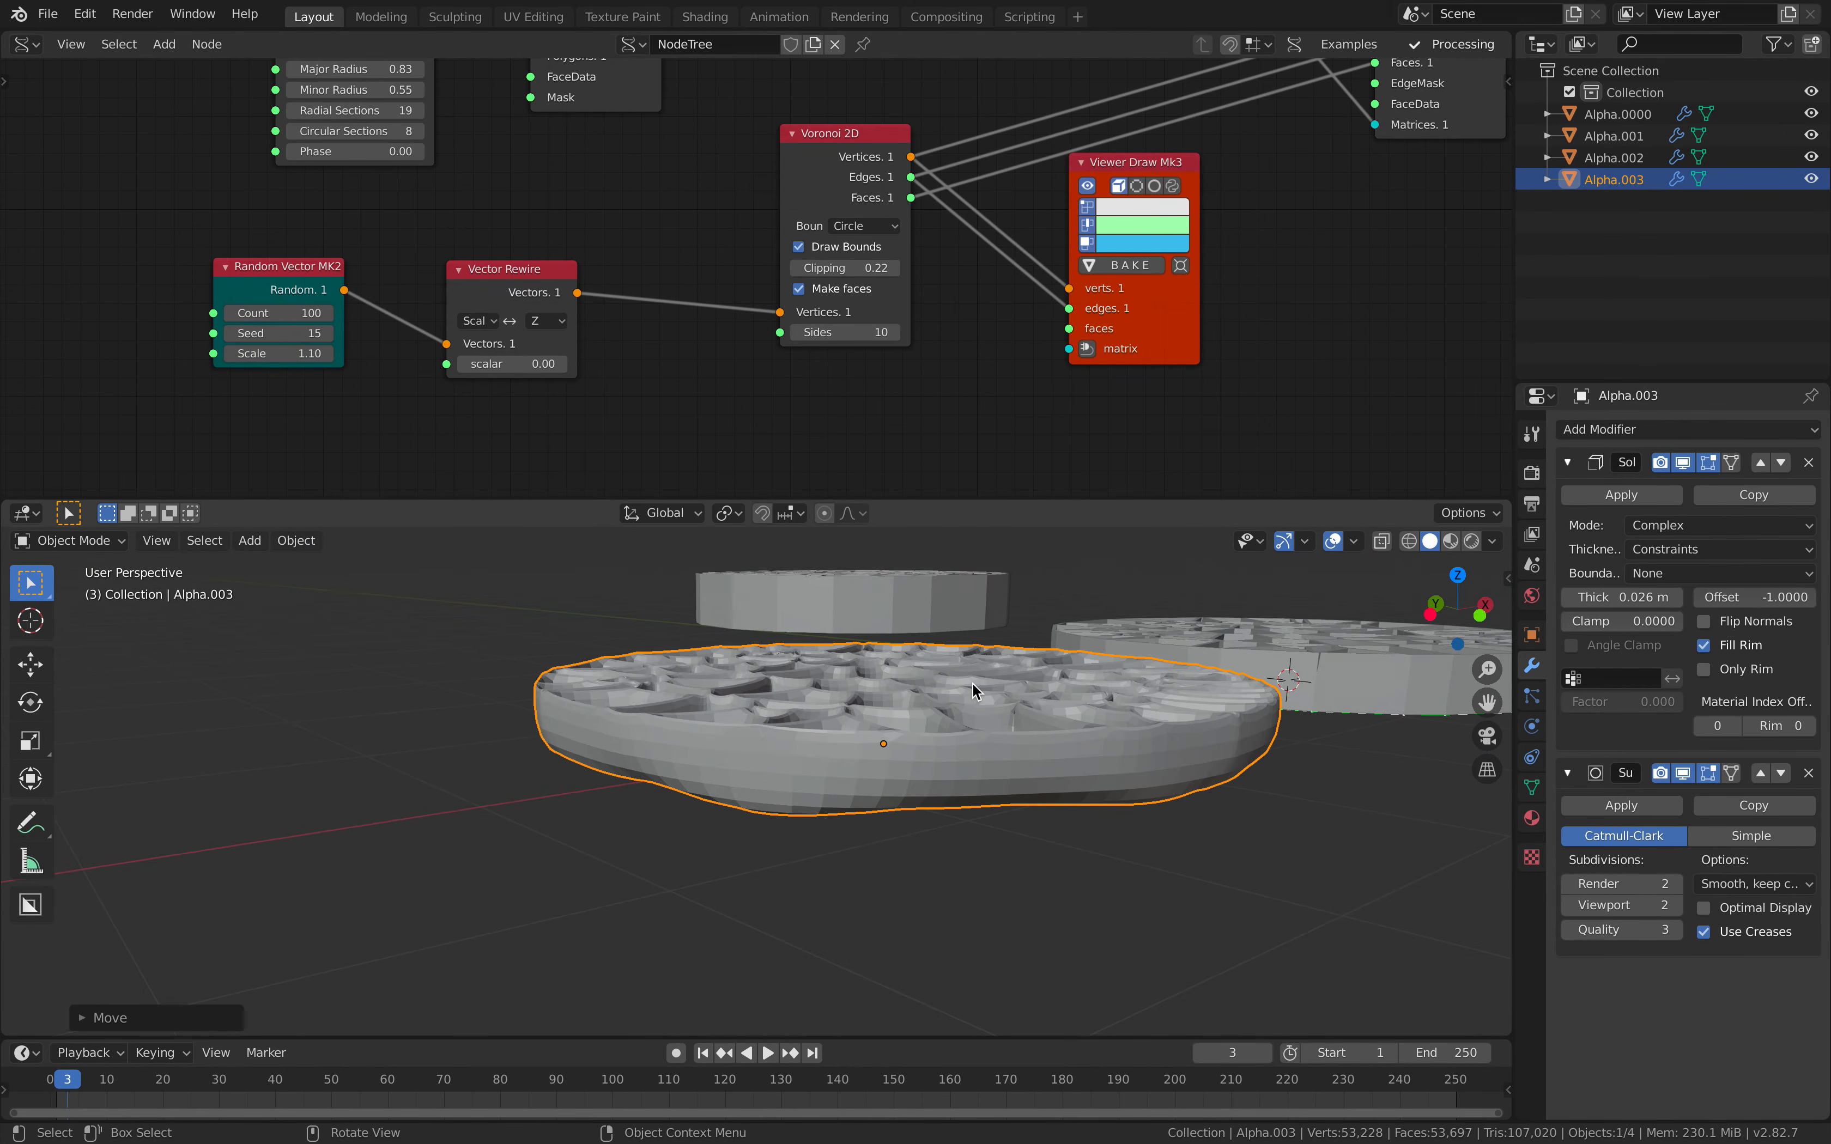
key("s")
key("z")
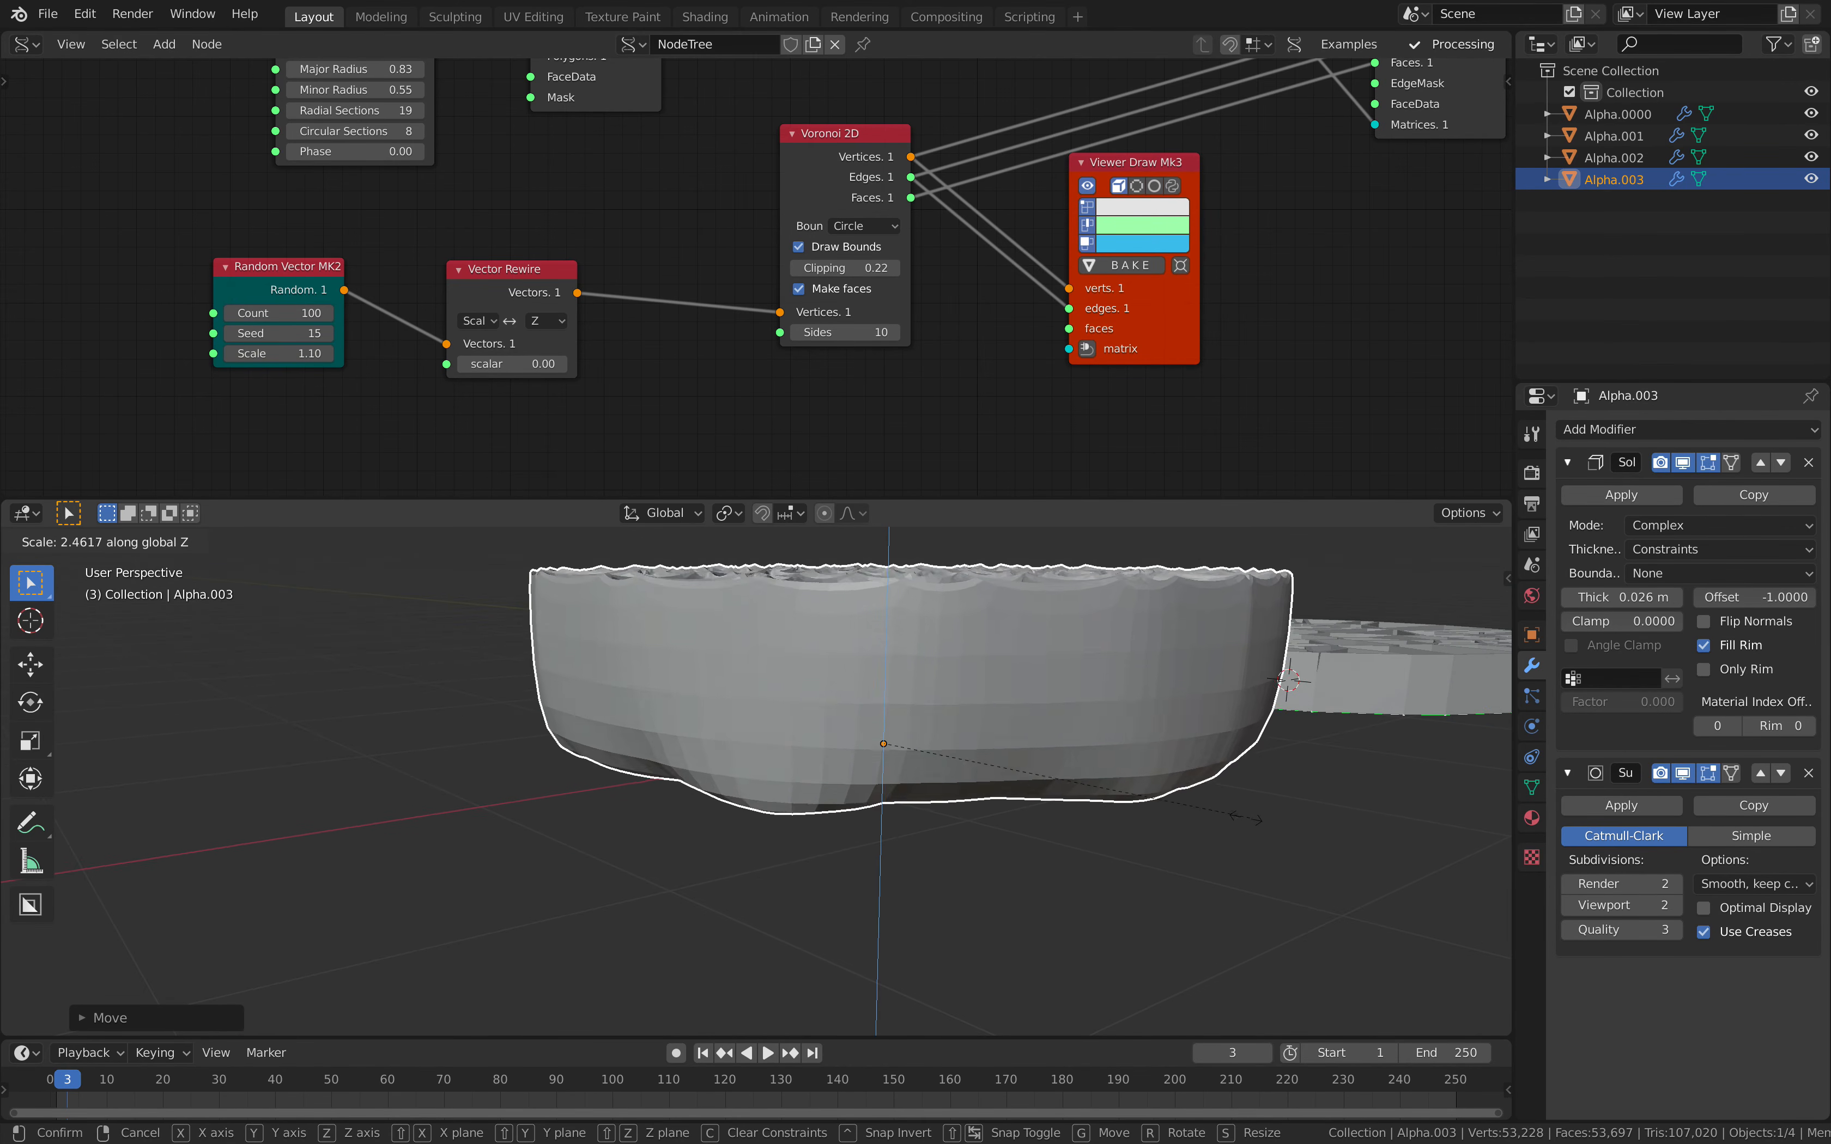
left_click(1108, 734)
middle_click_drag(1108, 734, 795, 764)
key("ctrl+s")
- Tidy the node layout by repositioning the BV Alpha, Ring and Random Vector MK2 nodes
scroll(989, 348, "down", 3)
middle_click_drag(1191, 252, 753, 408)
left_click_drag(997, 327, 1089, 322)
middle_click_drag(955, 306, 1102, 395)
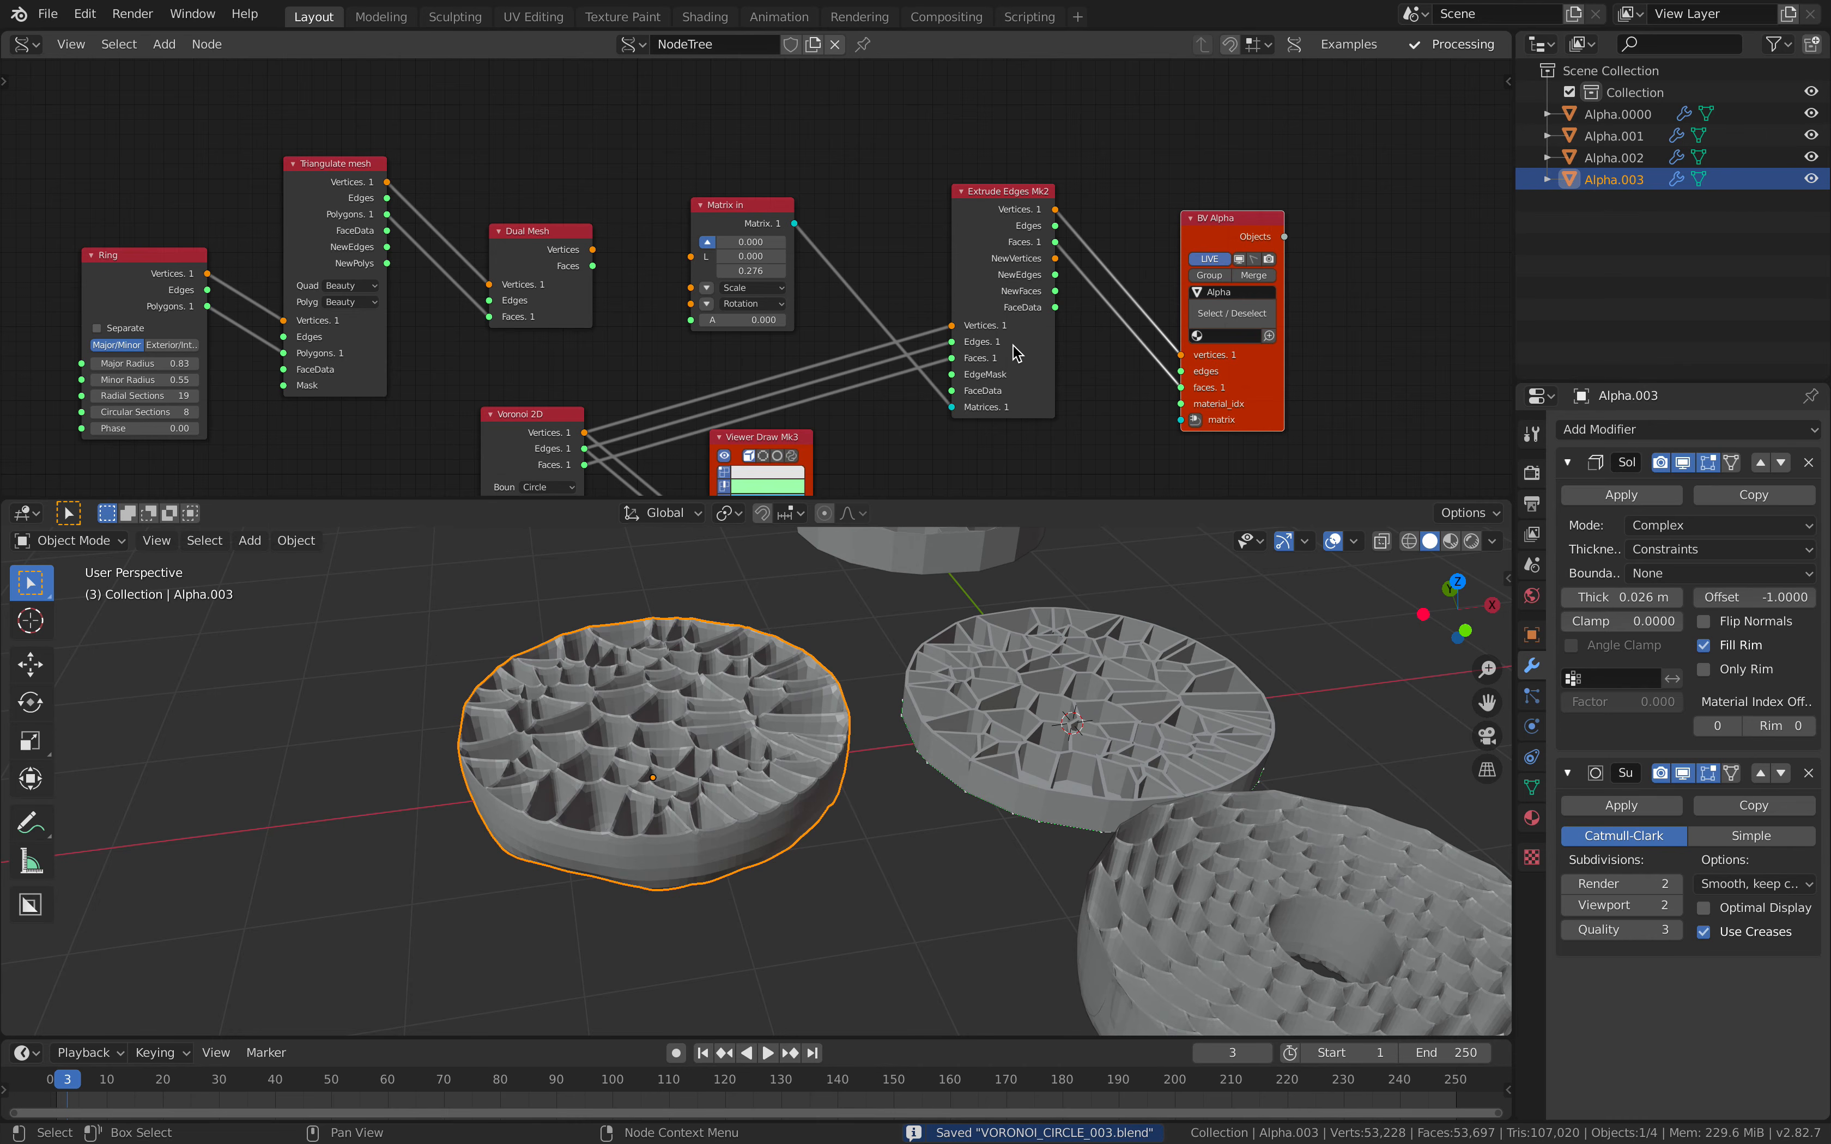
scroll(1013, 354, "down", 3)
middle_click_drag(863, 324, 937, 300)
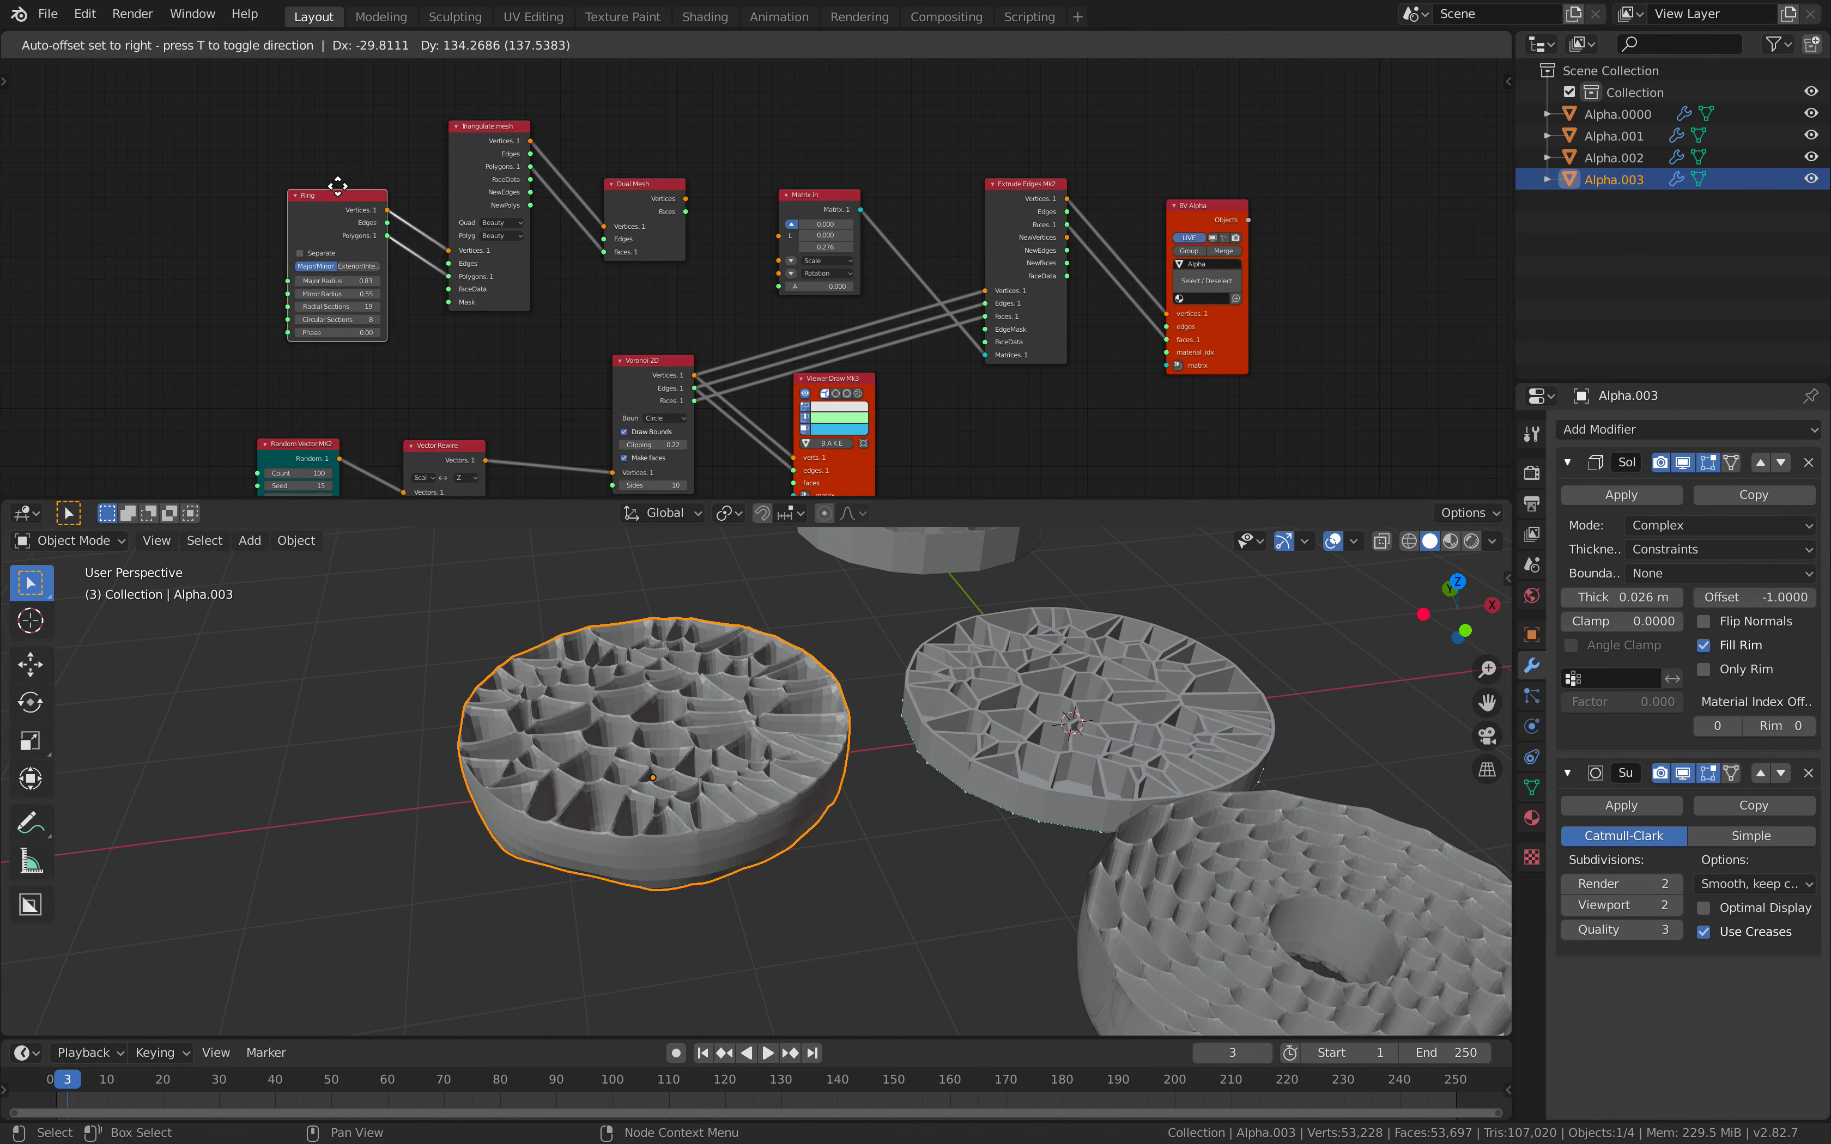
left_click_drag(318, 435, 370, 387)
- Duplicate the thickened disc upward along Z three times to build a stack of four, and clear the selection
middle_click_drag(858, 728, 745, 731)
scroll(919, 728, "down", 3)
middle_click_drag(922, 727, 957, 776)
key("shift+d")
key("z")
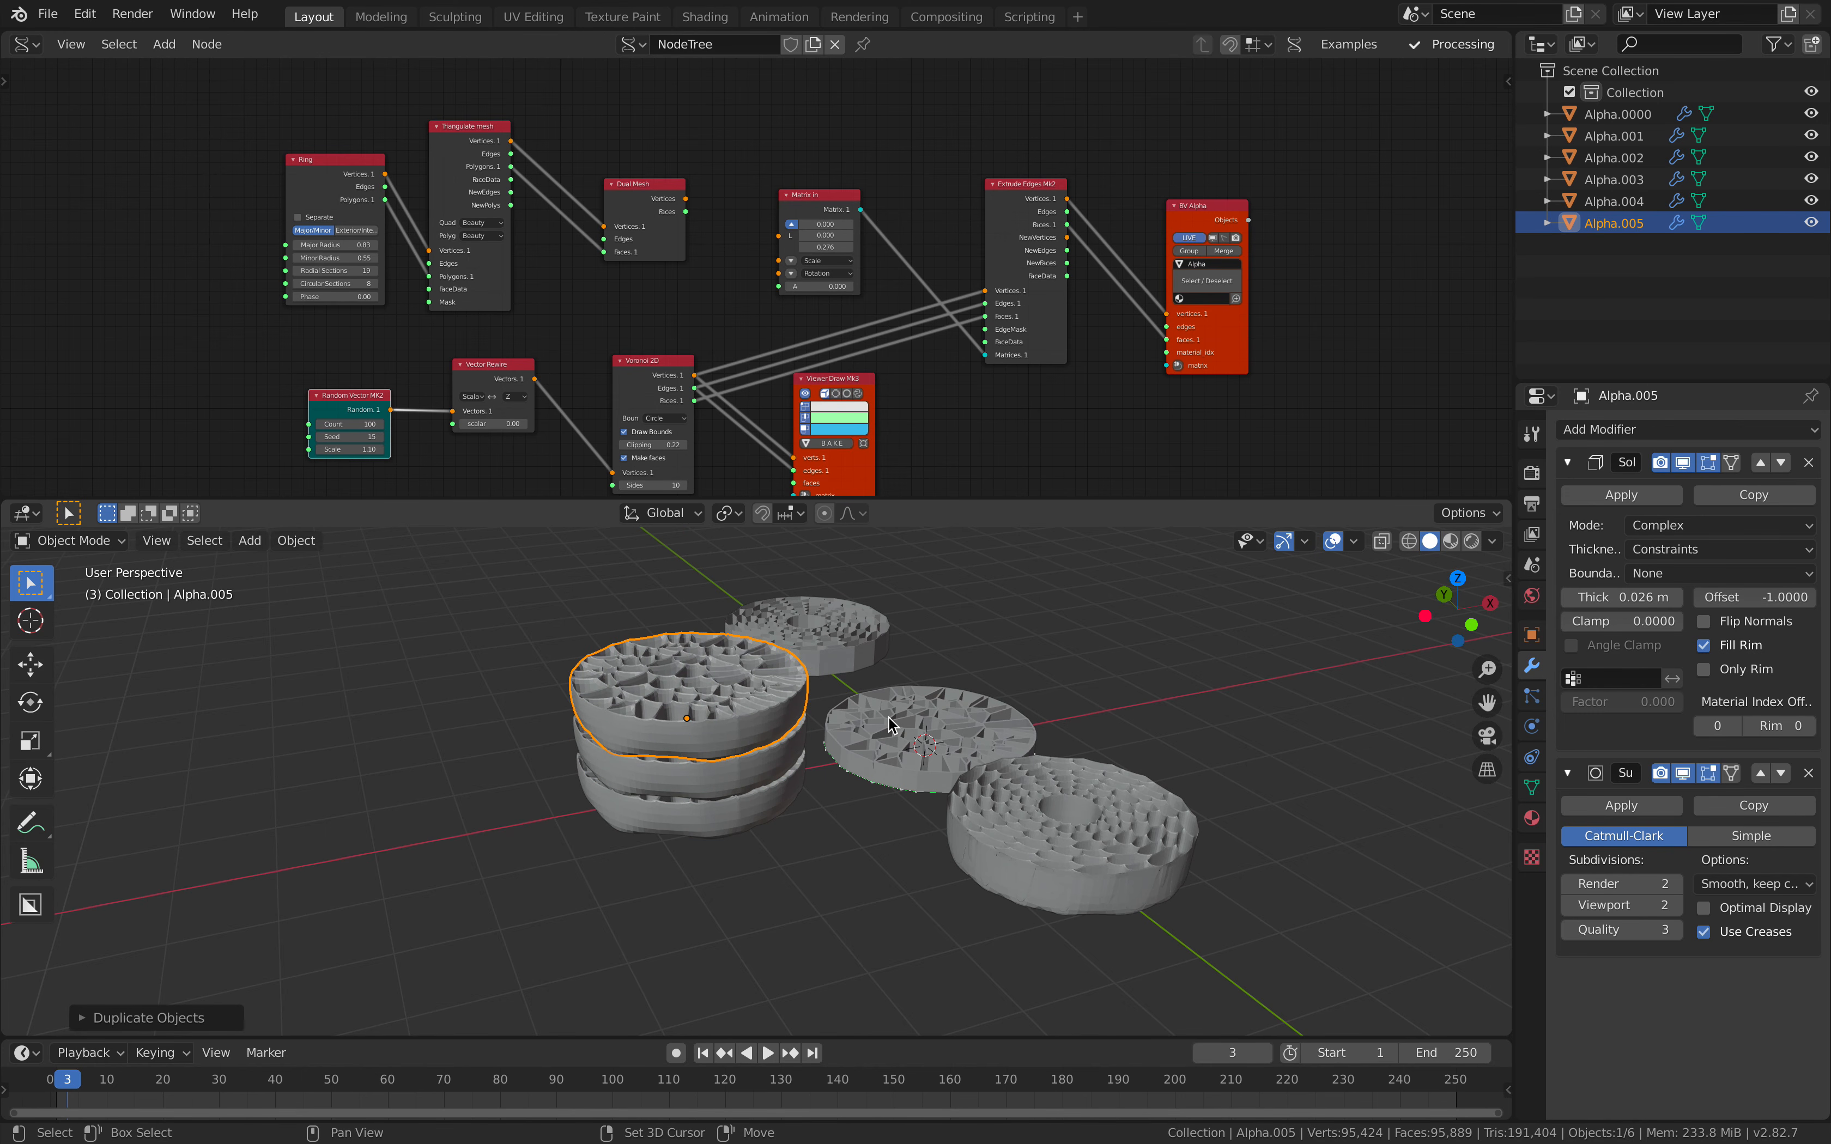
middle_click_drag(898, 679, 563, 768, "shift")
key("alt+a")
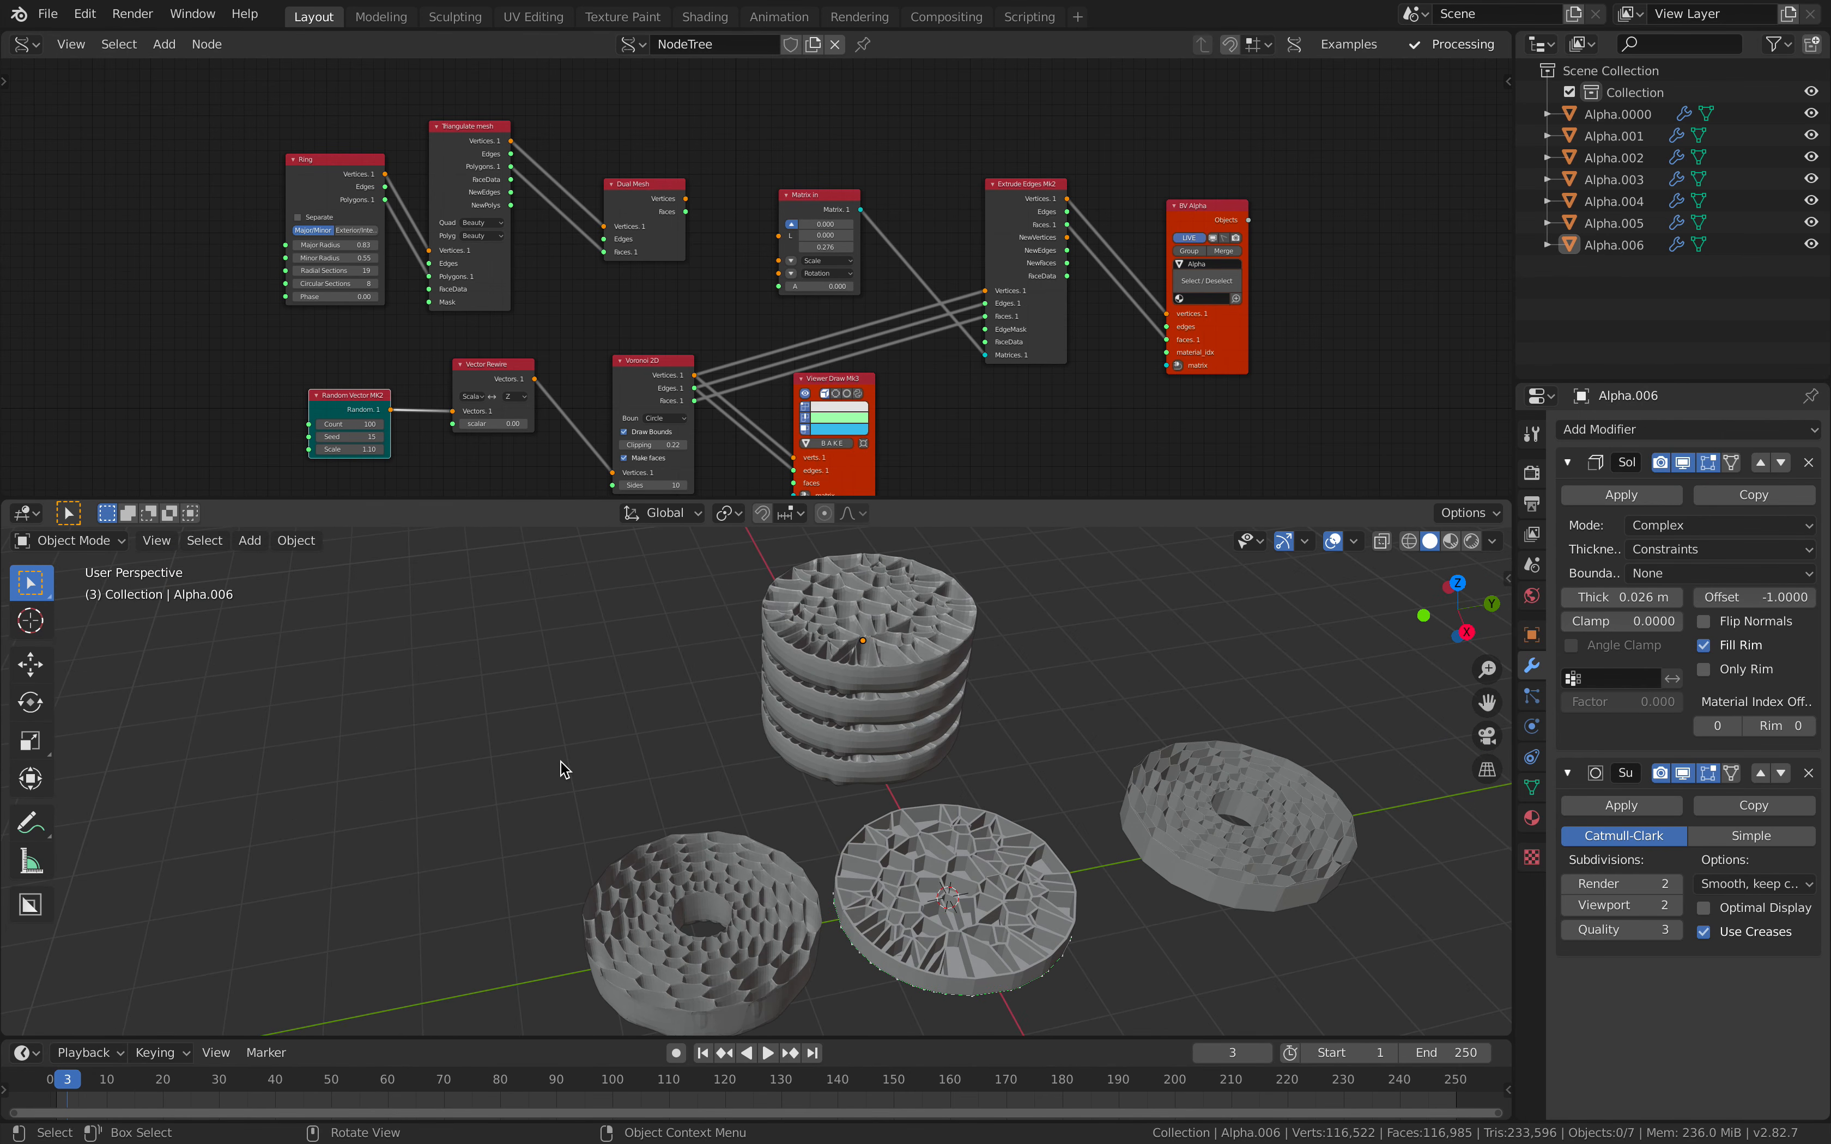